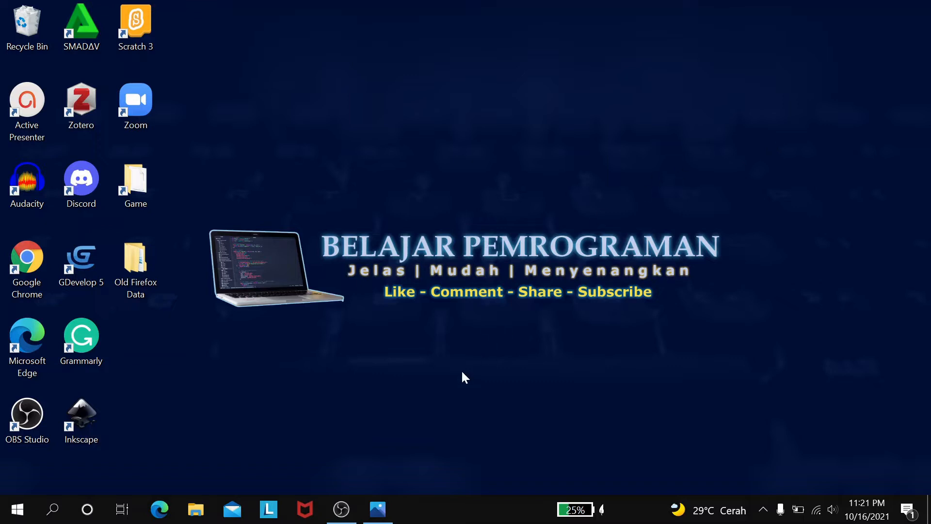
- View the Screenshot Perang Pesawat Tempur.png game image in Photos, and close it
left_click(379, 509)
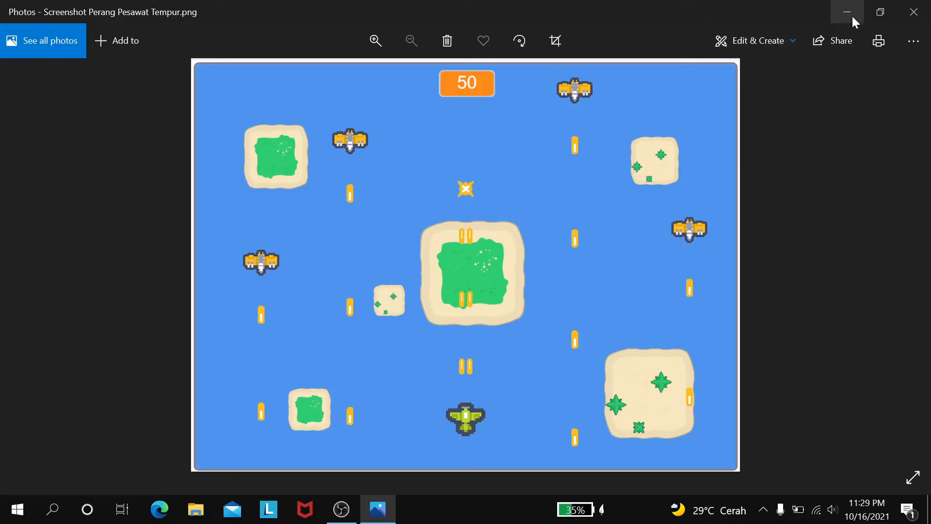
left_click(914, 15)
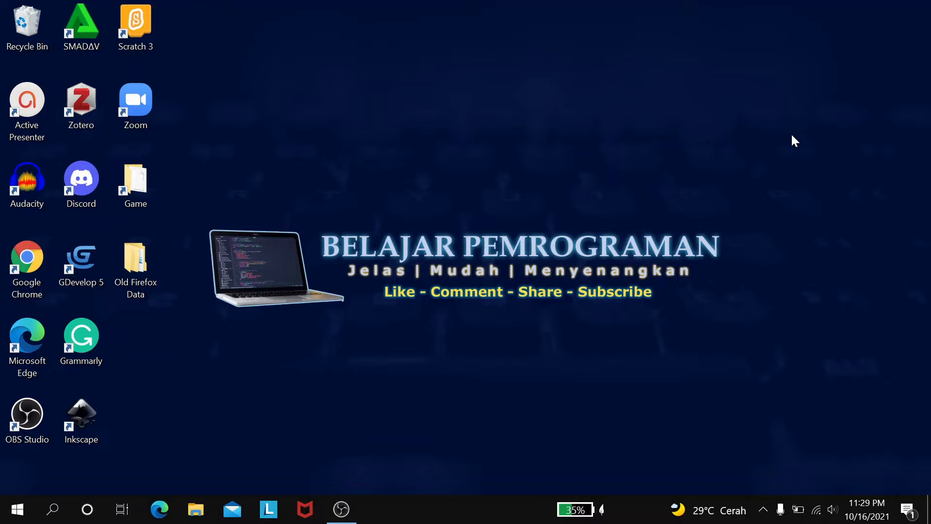
left_click(52, 509)
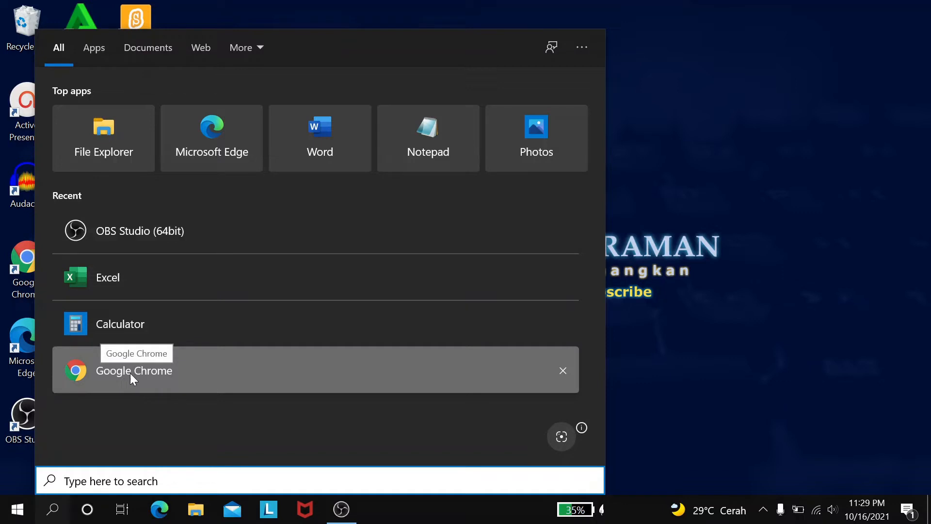
left_click(132, 372)
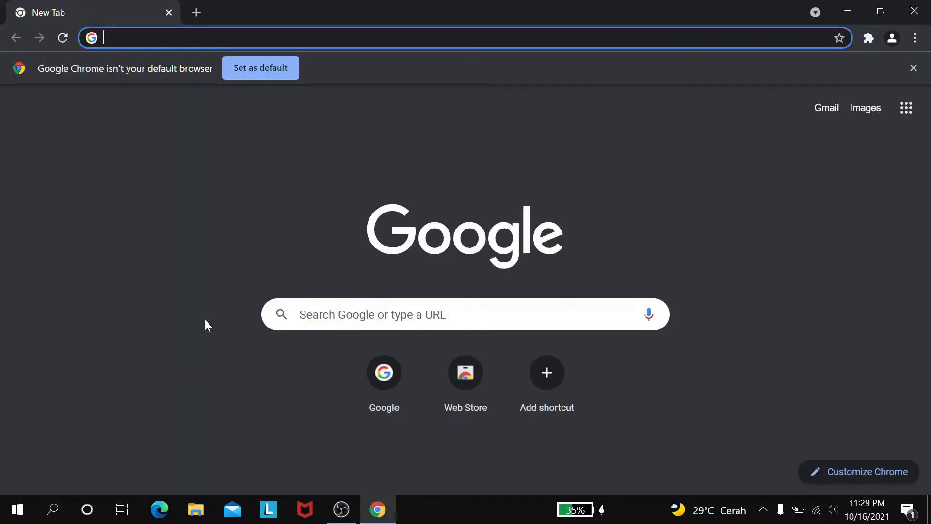
left_click(306, 38)
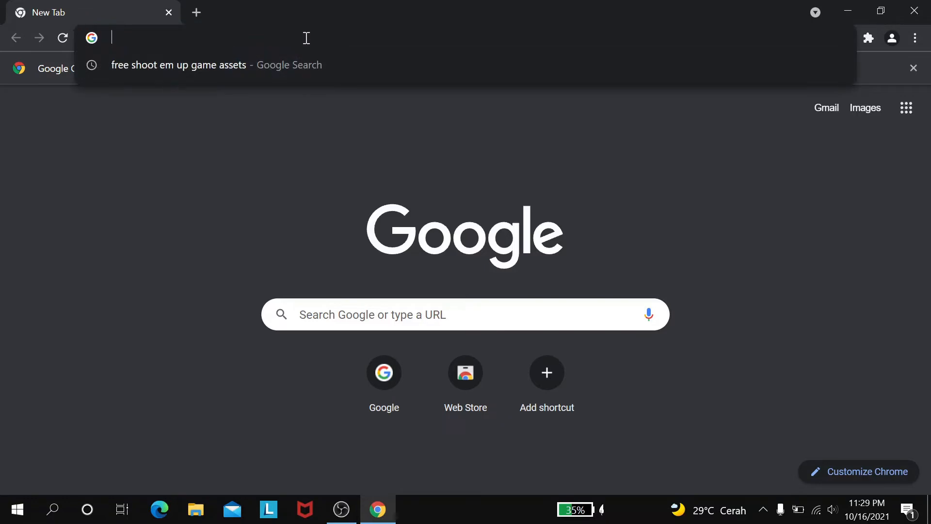
type("www.")
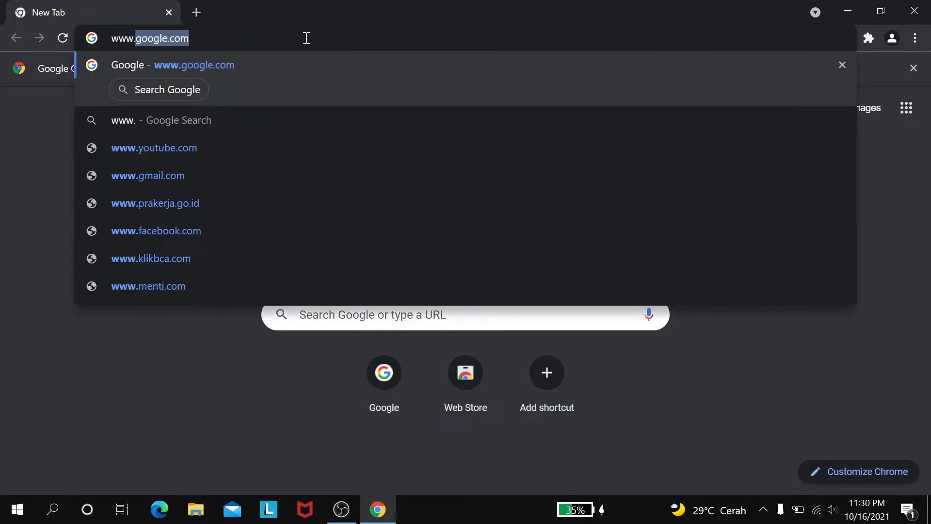
type("google.co")
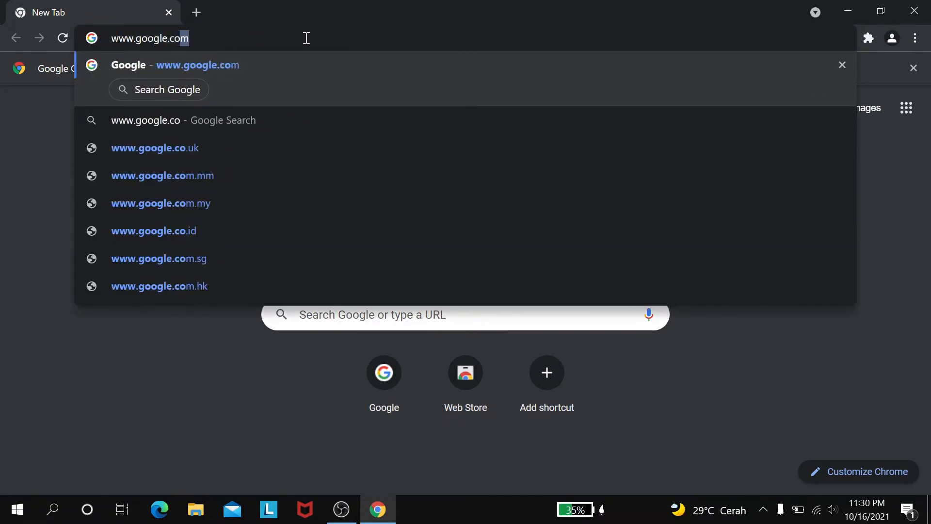
type("m")
key("Return")
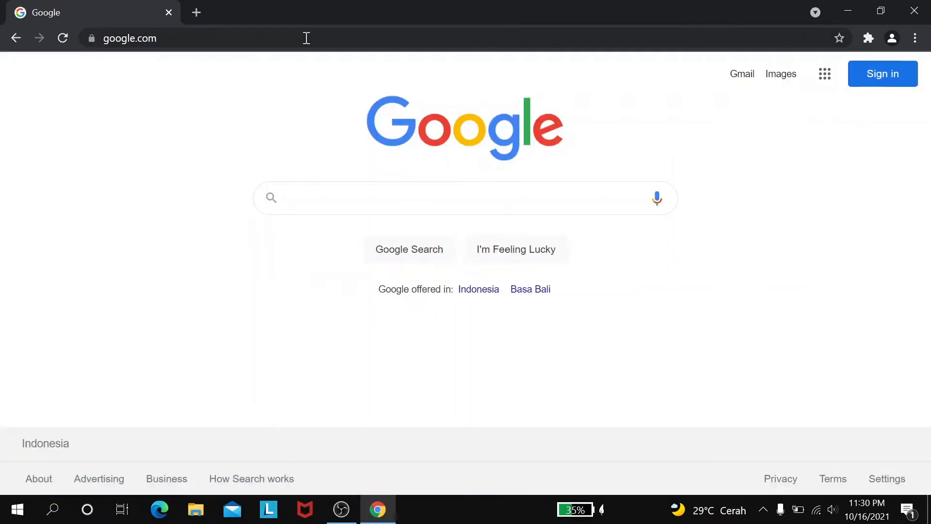
- Search Google for "free shoot em up game assets"
left_click(305, 190)
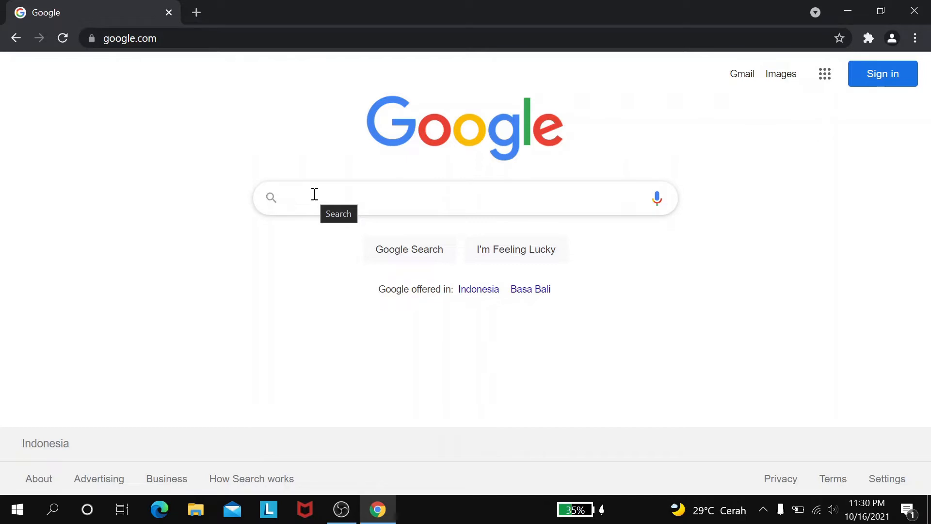
type("free ")
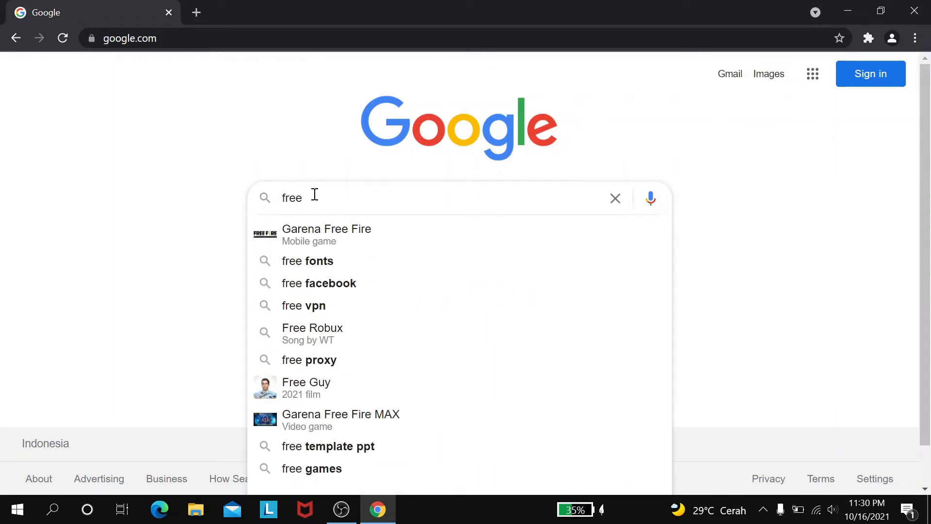
type("shoot ")
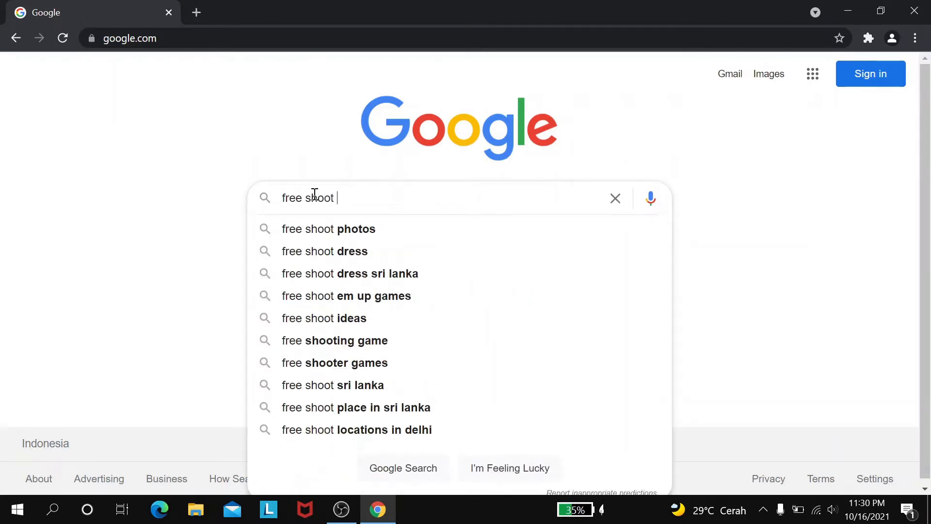
type("em up ")
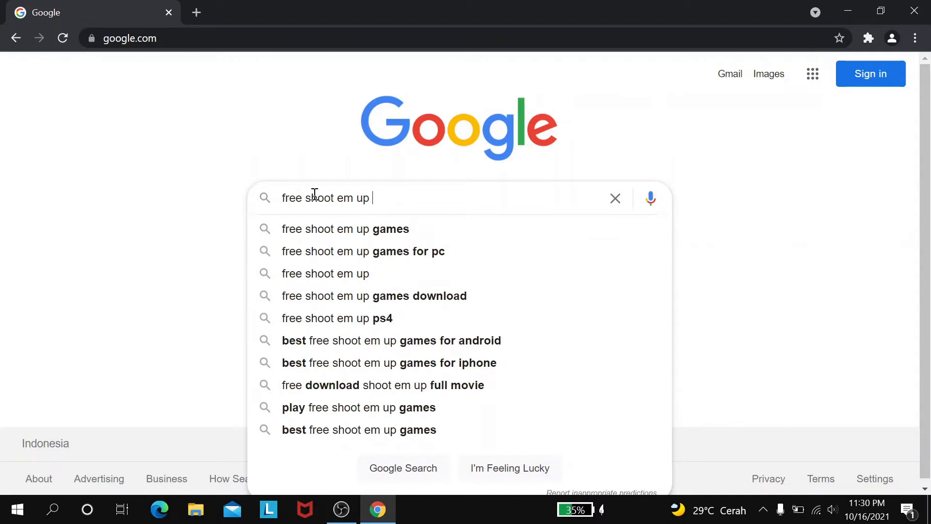
type("game")
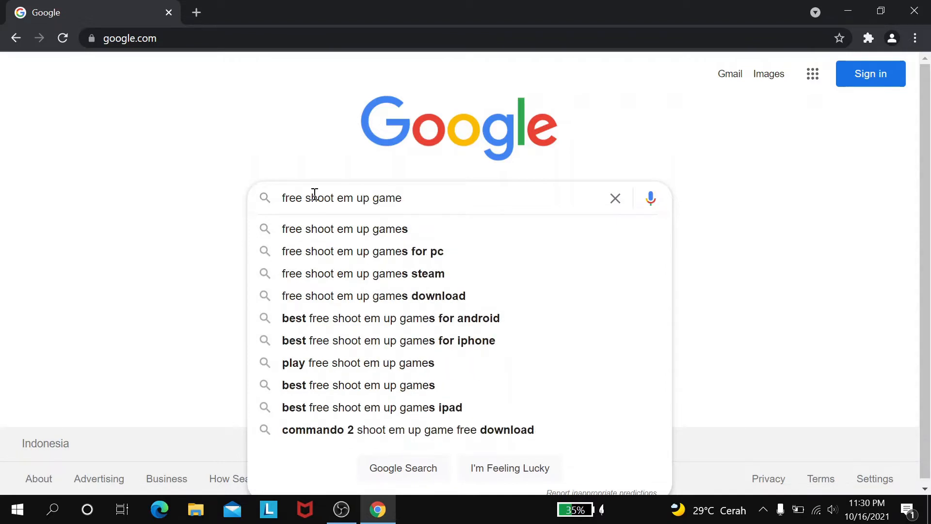
type(" assets")
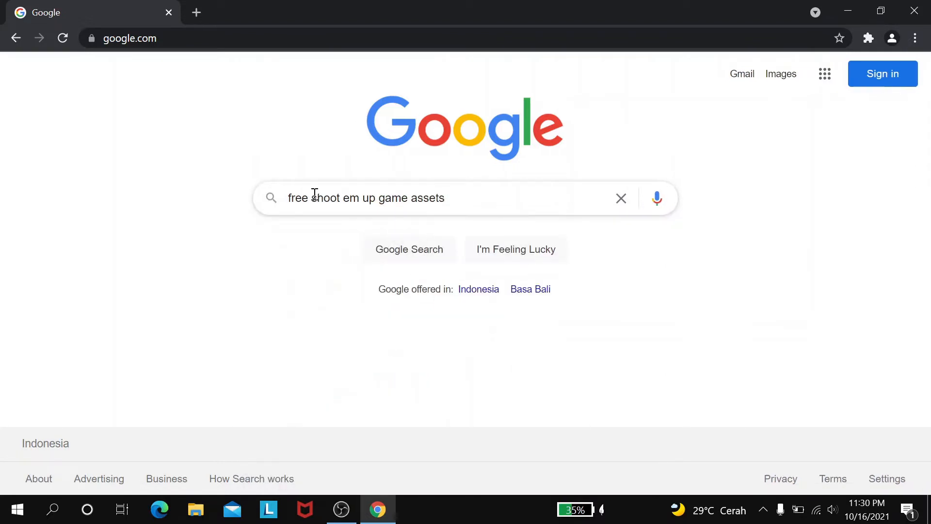
key("Return")
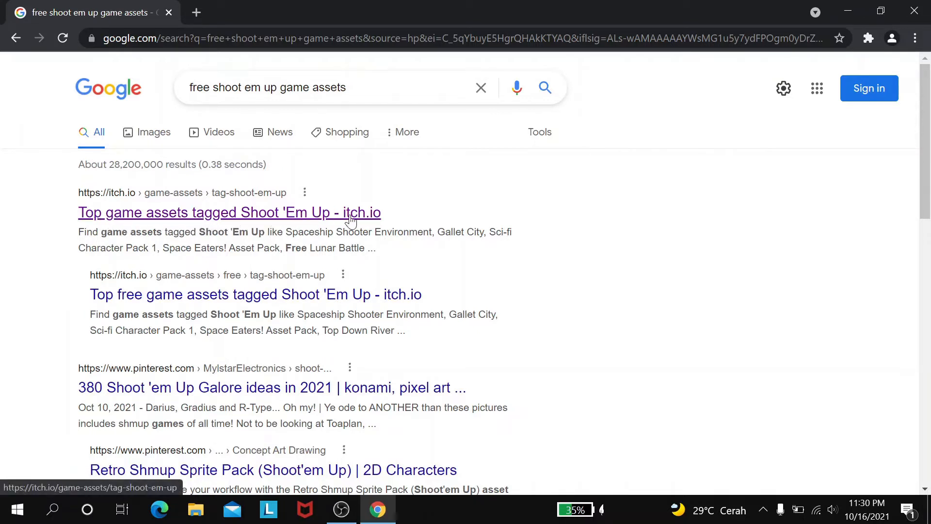
- Open itch.io's top game assets tagged Shoot 'Em Up from the results and go to the Pixel Shmup pack
left_click(266, 212)
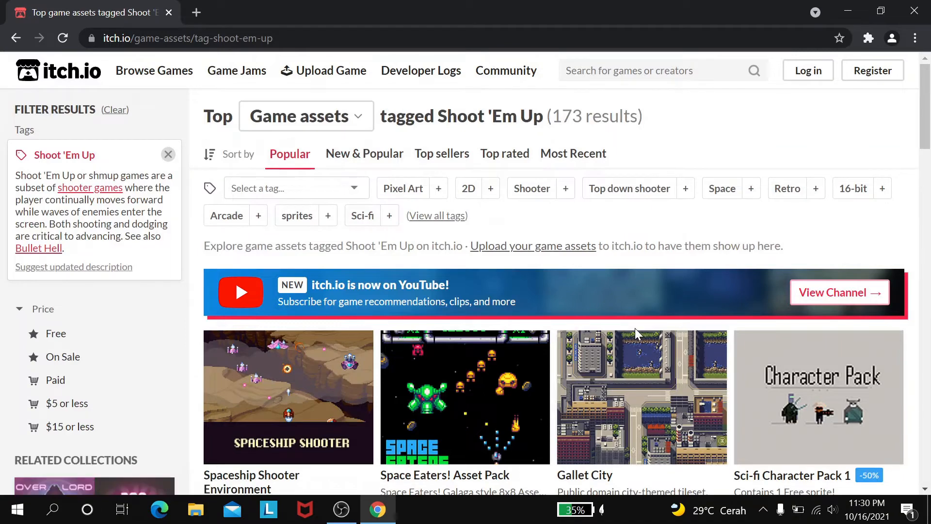
scroll(635, 327, "down", 3)
scroll(636, 329, "down", 4)
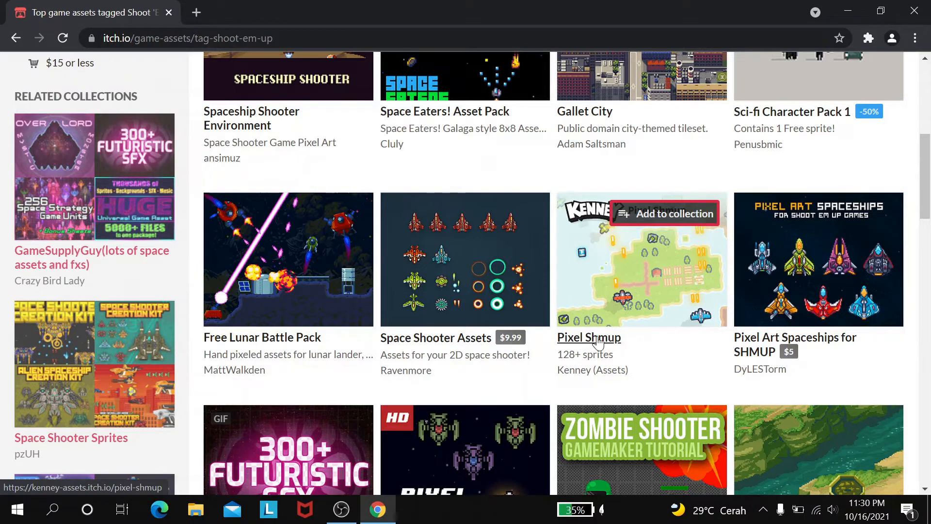
left_click(598, 340)
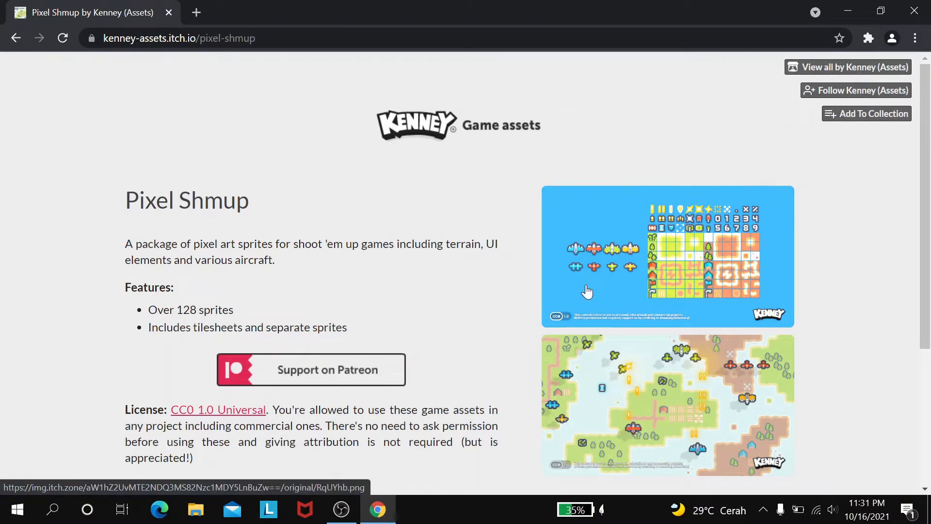
- Download Pixel Shmup without paying, save kenney_pixelShmup as a zip in the Downloads Game folder, and dismiss the download notices
scroll(587, 291, "down", 1)
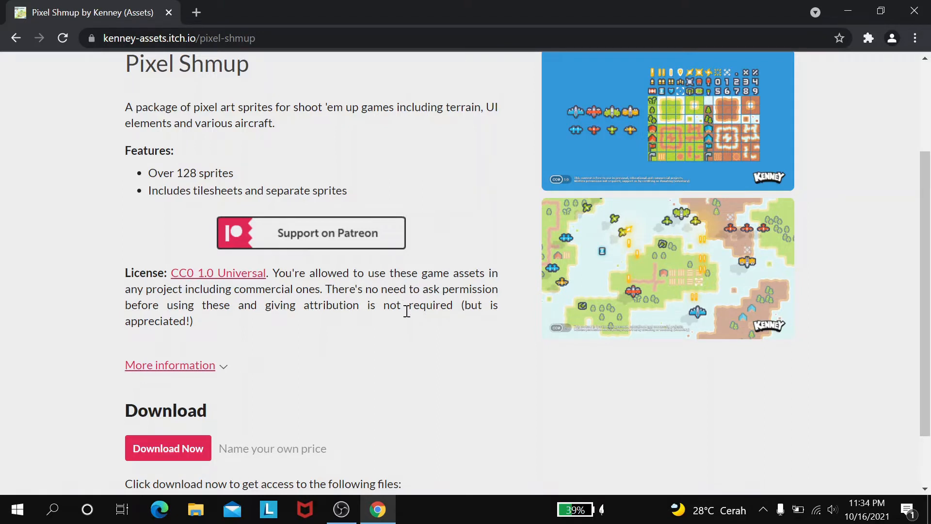
scroll(406, 310, "down", 3)
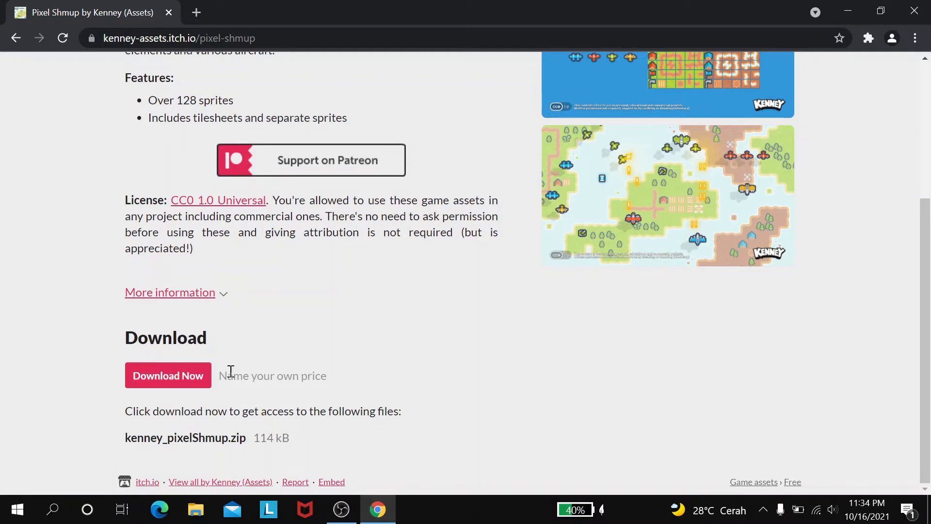
left_click(173, 379)
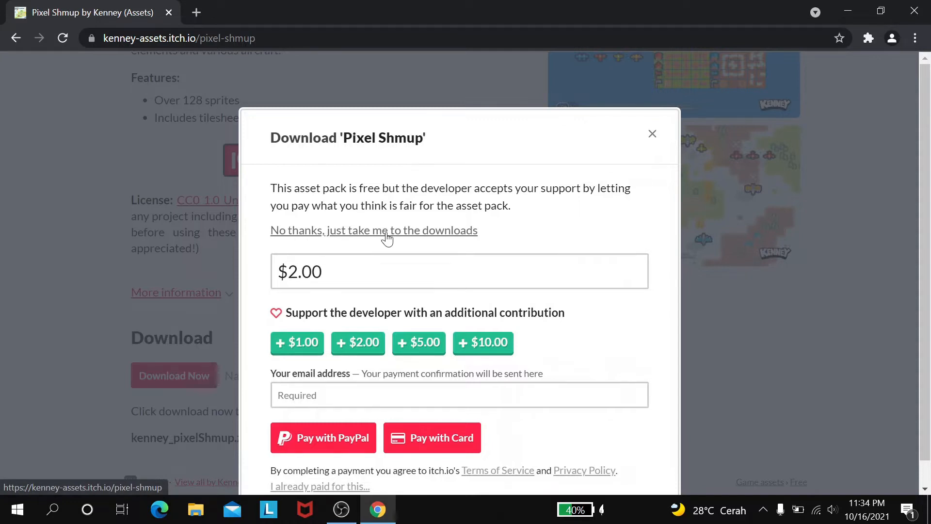
left_click(426, 237)
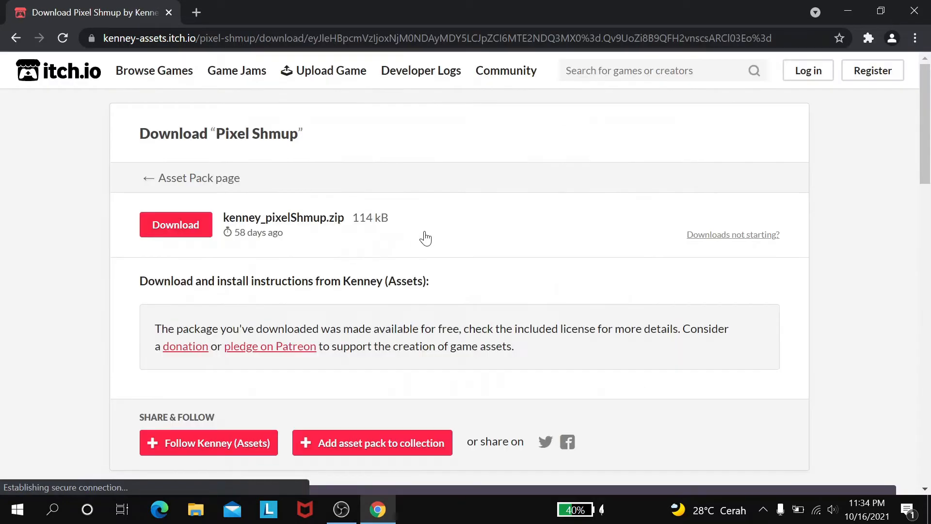
left_click(188, 228)
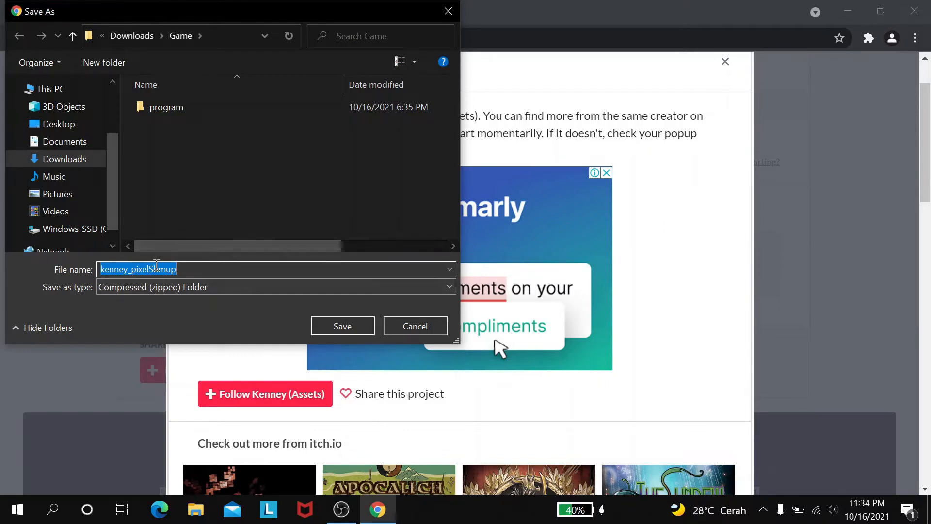
left_click(198, 270)
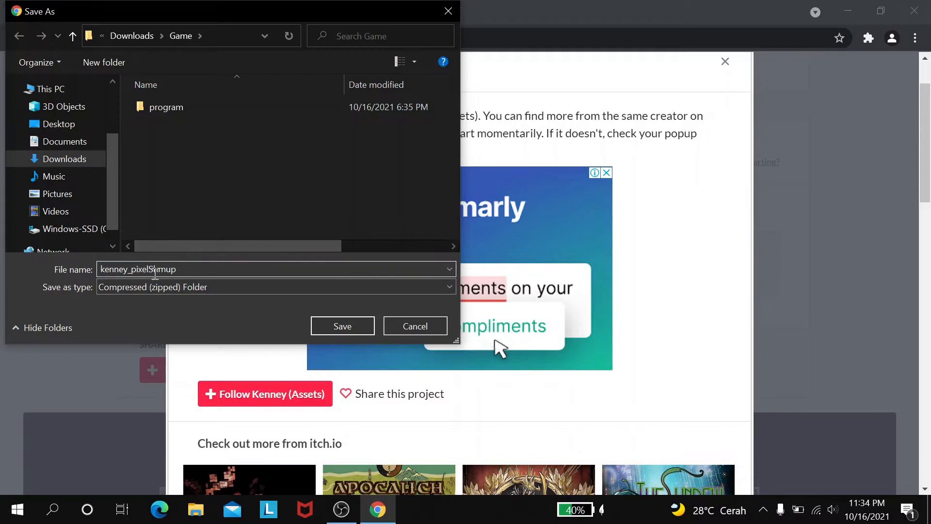
left_click(344, 327)
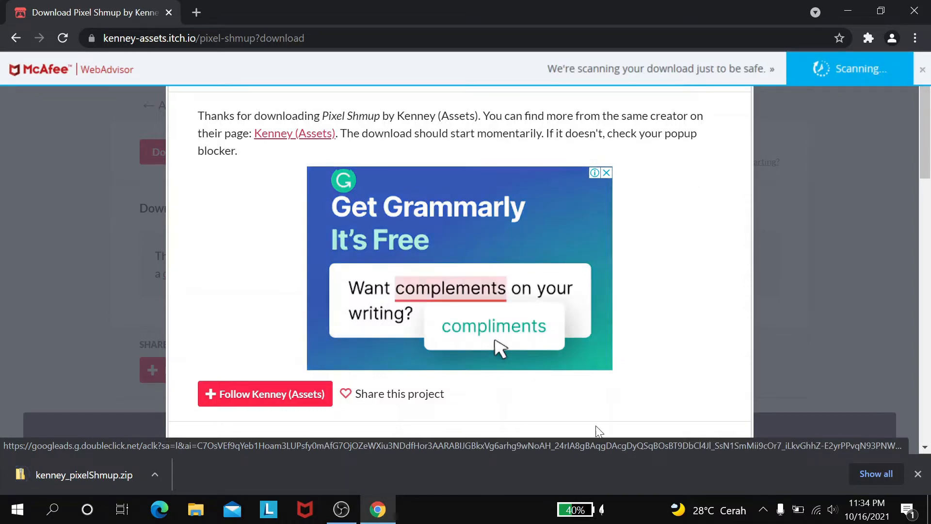
left_click(918, 474)
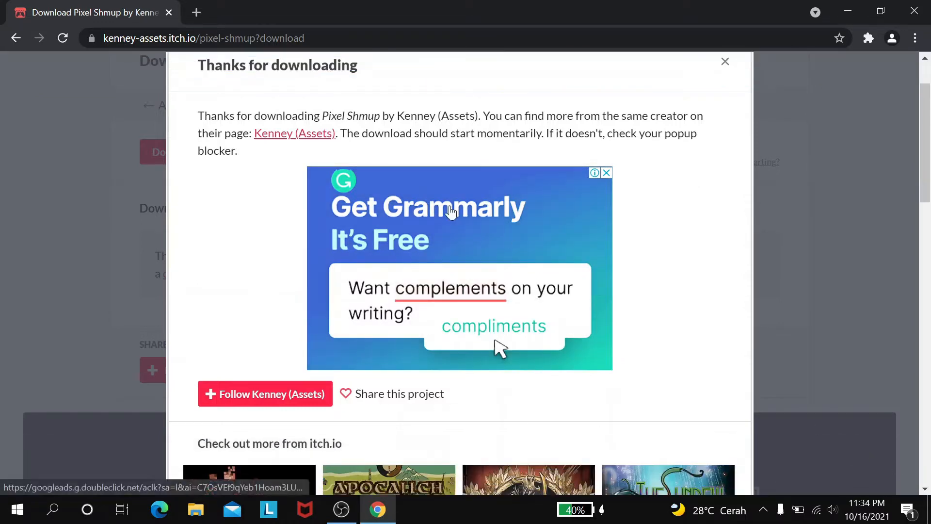
left_click(725, 63)
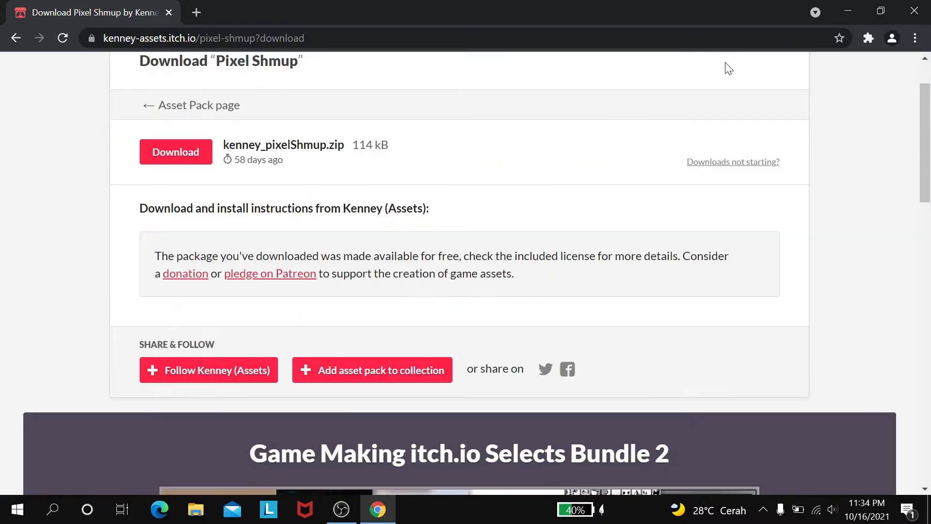
- Return to the Pixel Shmup page, expand its additional information and open the author page of Kenney (Assets)
left_click(15, 38)
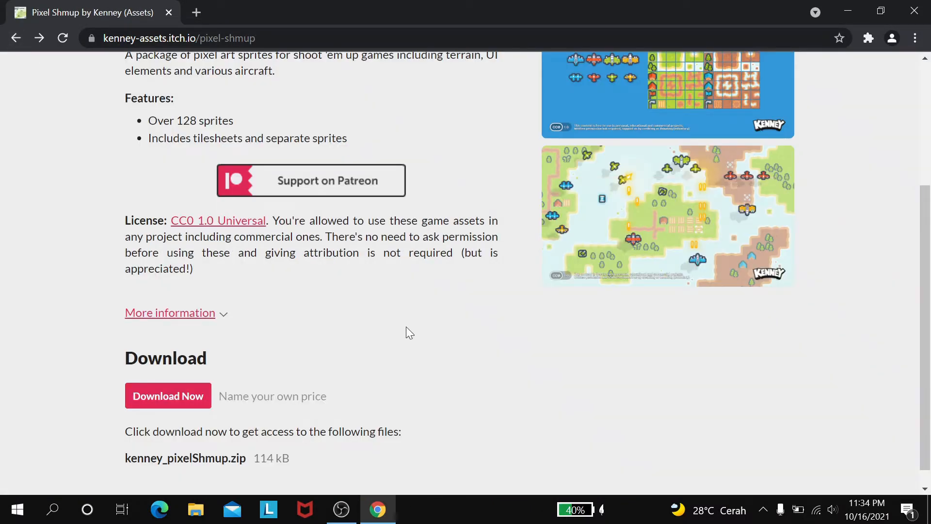
scroll(406, 326, "up", 4)
scroll(439, 226, "down", 4)
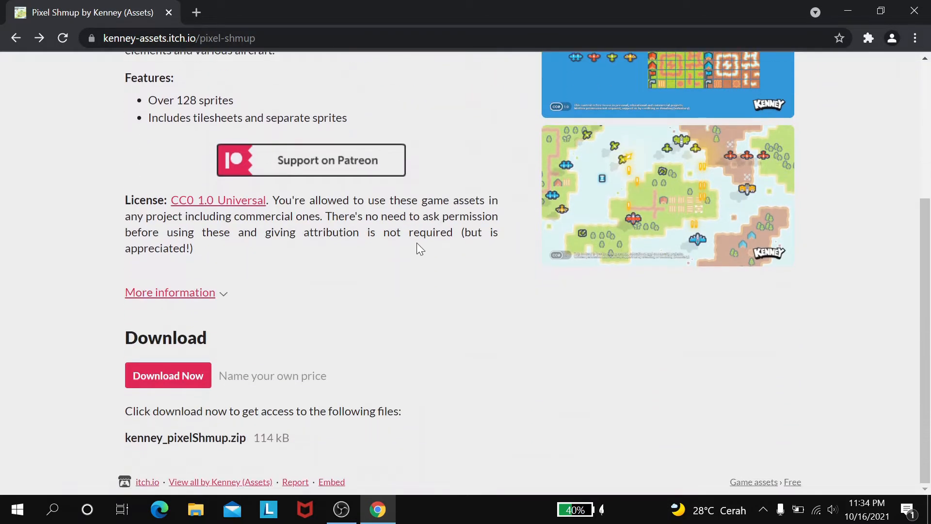
left_click(180, 293)
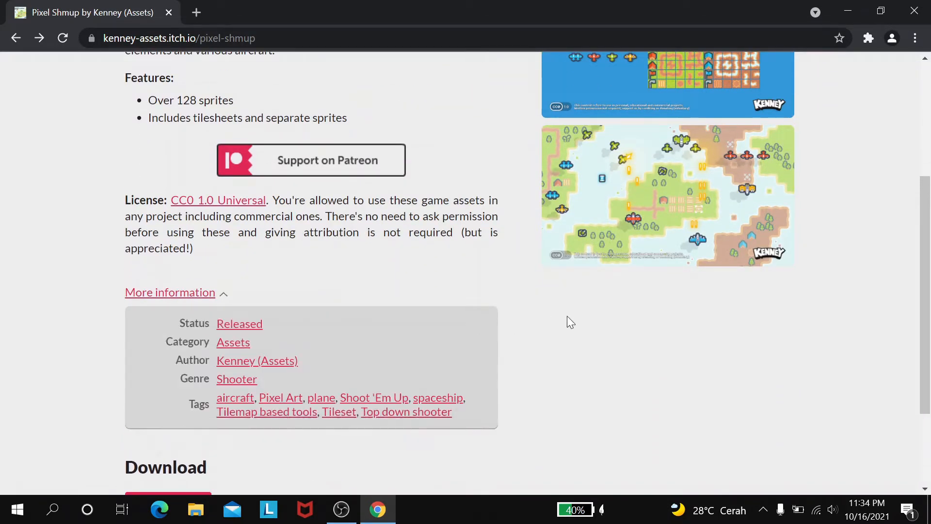
scroll(567, 317, "down", 2)
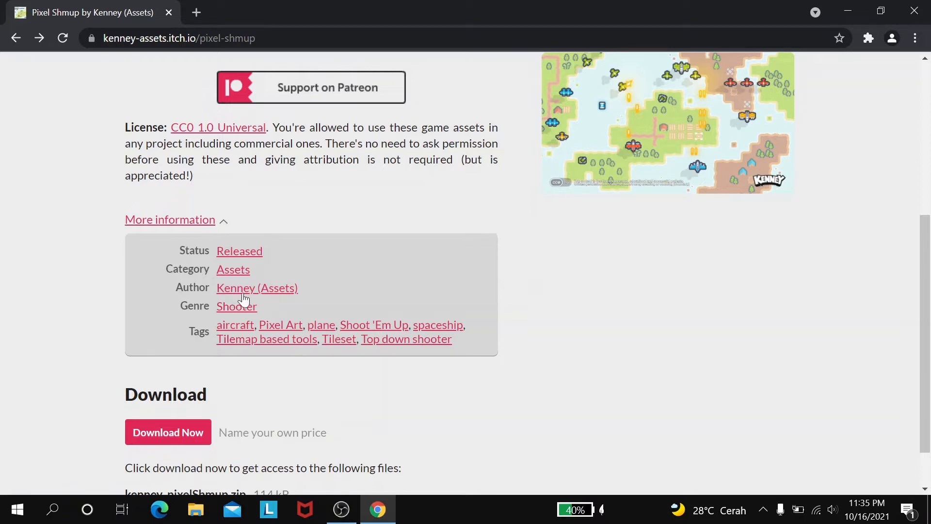
left_click(272, 292)
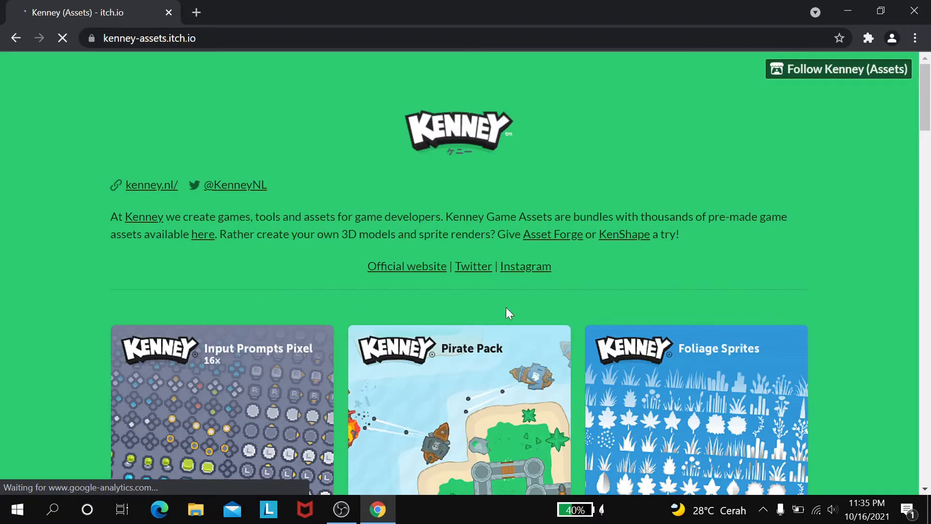
- Open the Pirate Pack page from Kenney's asset list and read down its description and license
scroll(561, 303, "down", 2)
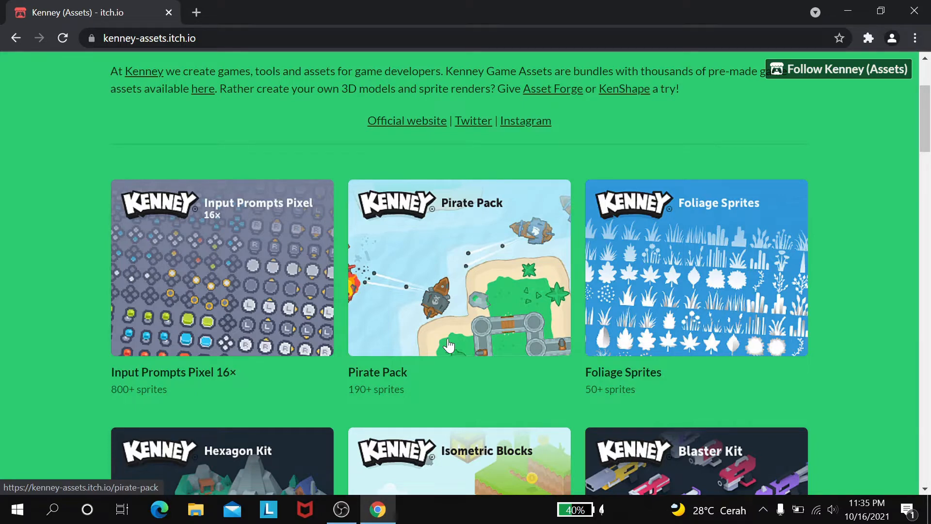
left_click(396, 372)
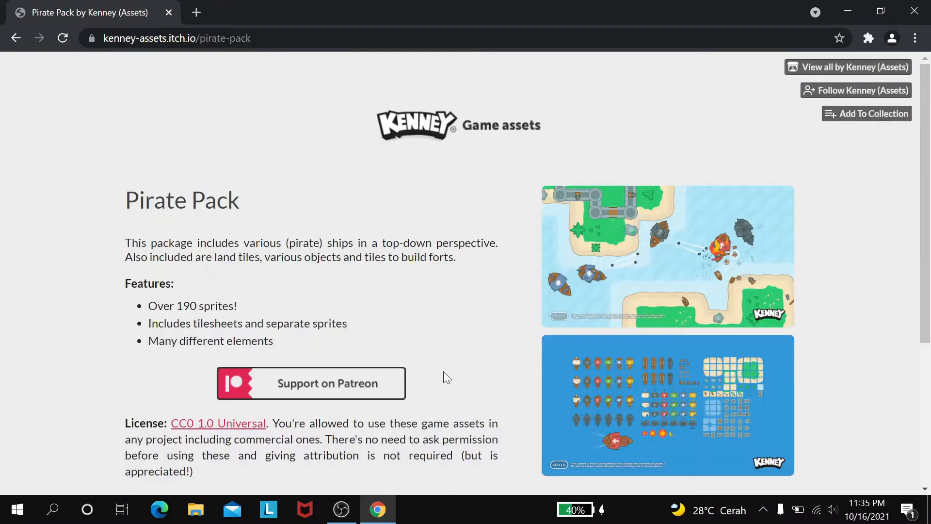
scroll(450, 371, "down", 2)
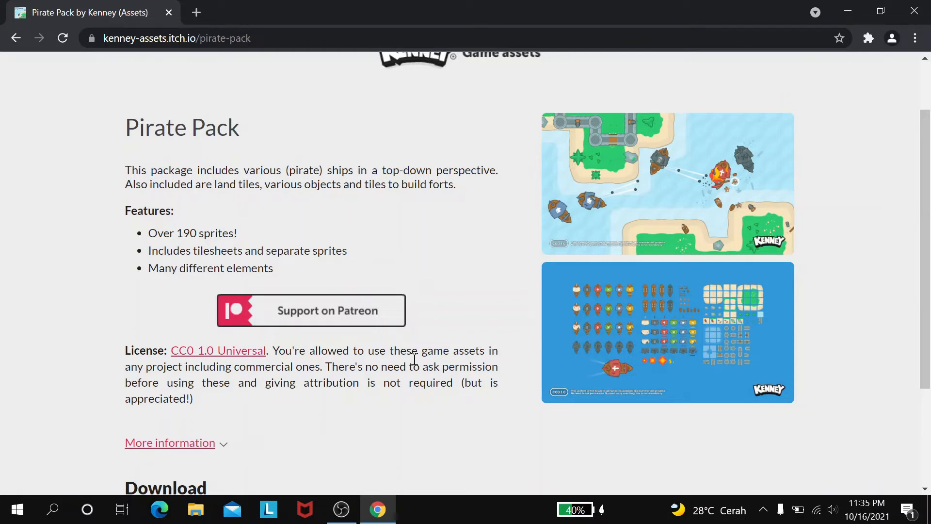
- Download Pirate Pack without paying, save kenney_piratePack as a zip in the Downloads Game folder, and dismiss the download notices
scroll(414, 359, "down", 3)
left_click(192, 382)
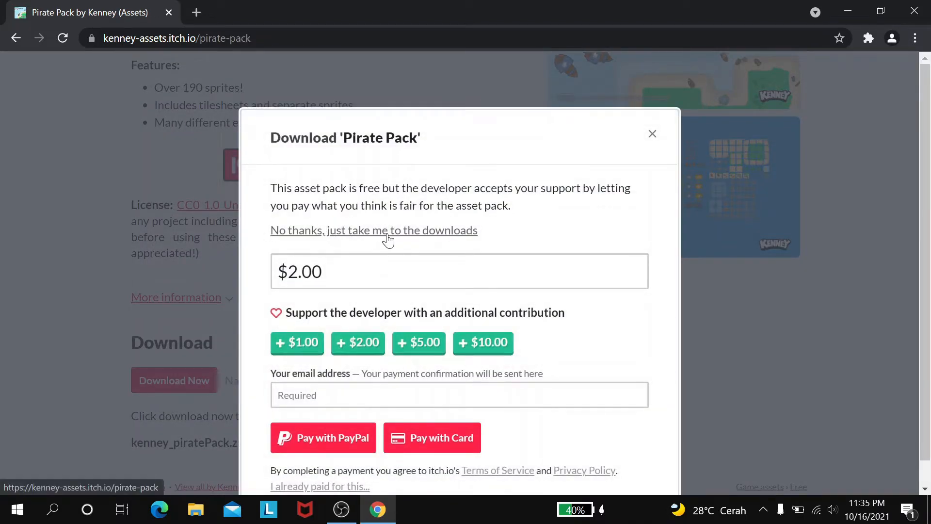
left_click(418, 234)
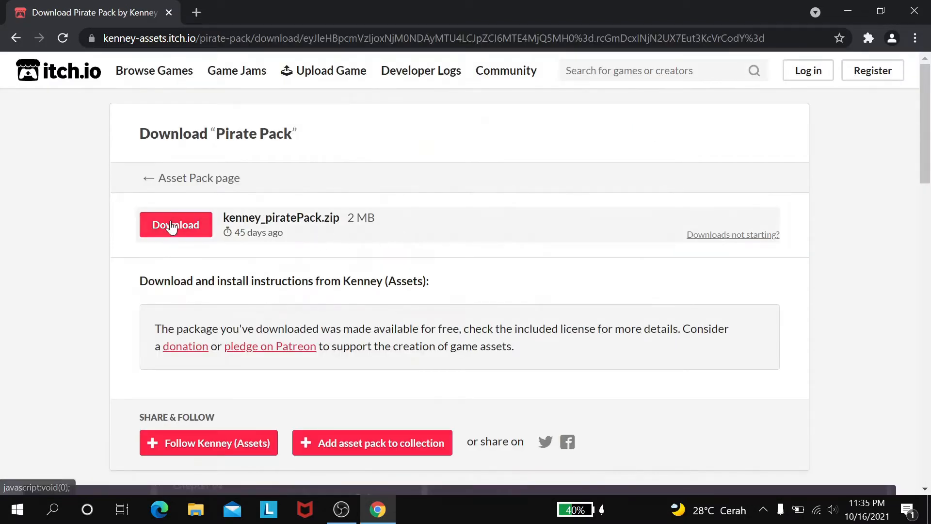
left_click(170, 225)
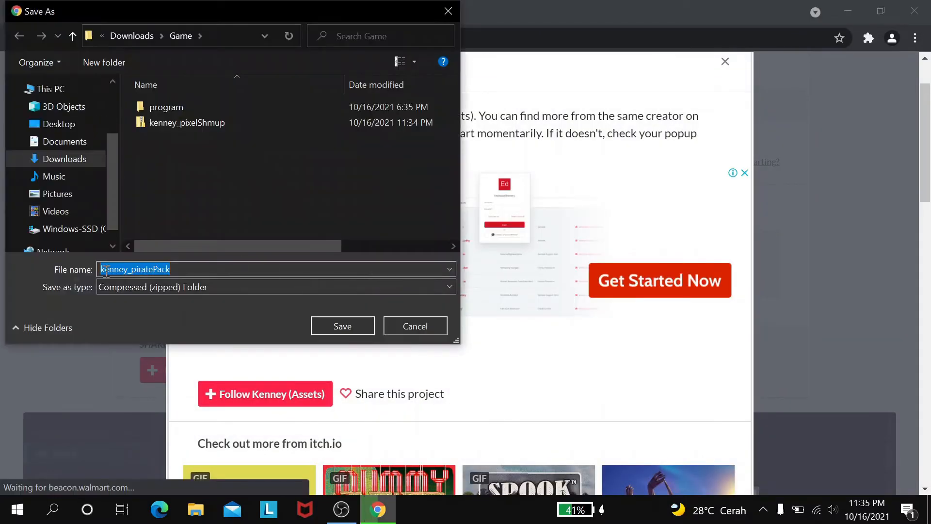
left_click(183, 271)
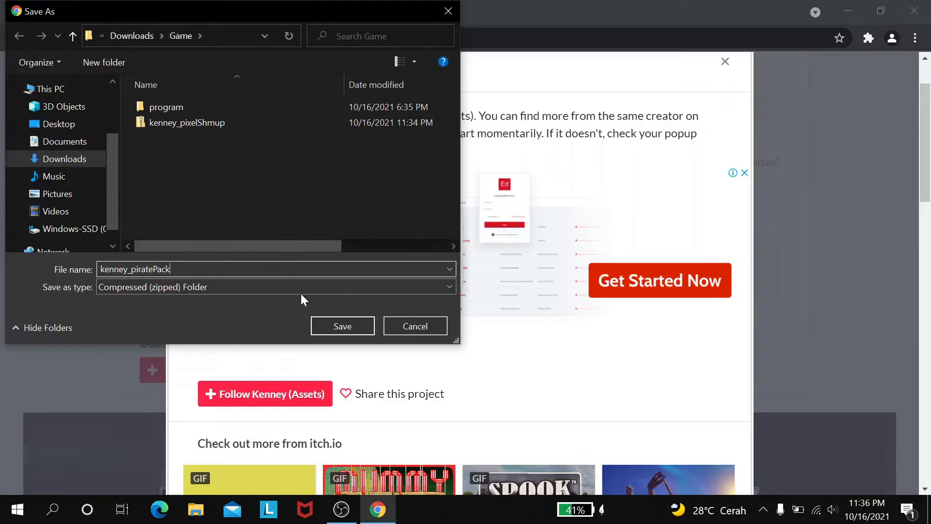
left_click(329, 324)
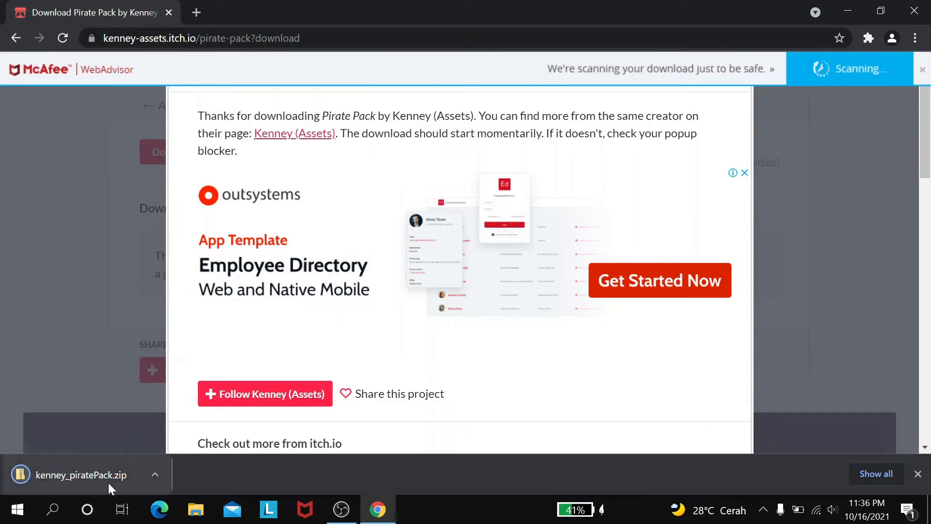
left_click(918, 474)
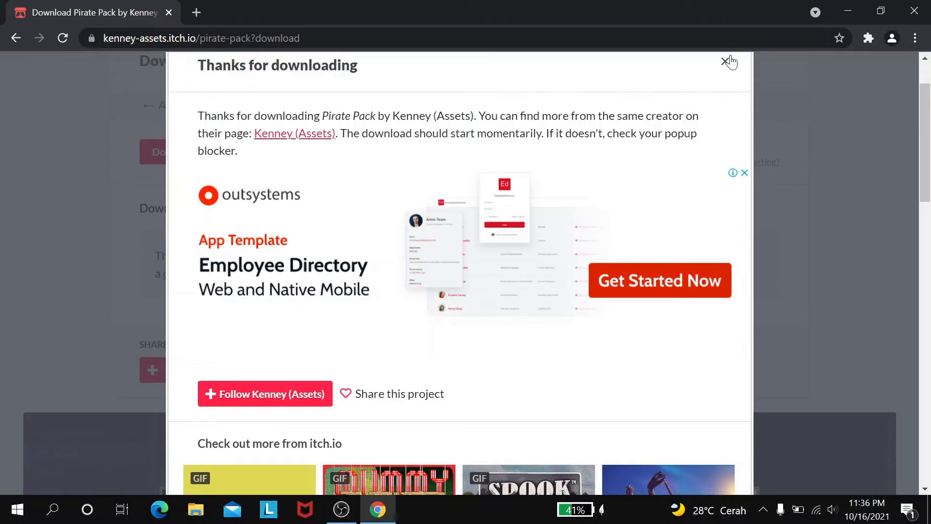
left_click(725, 62)
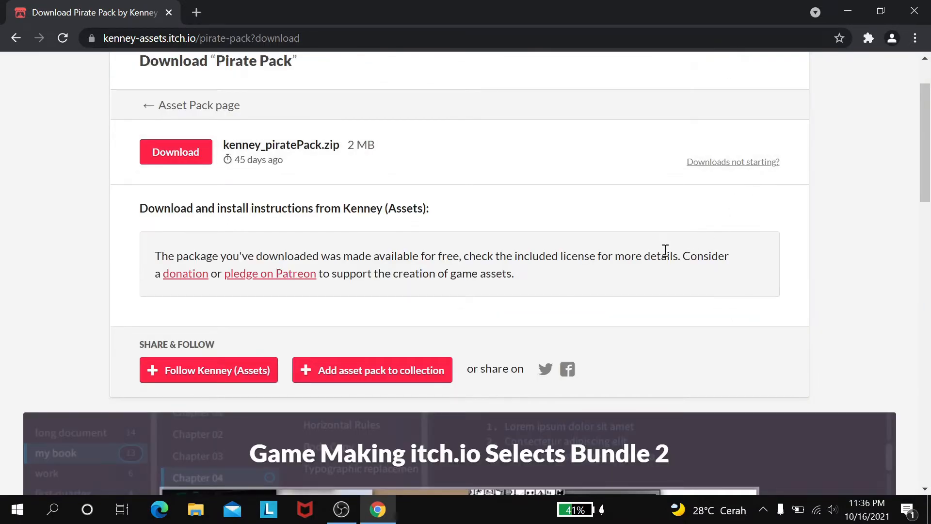
scroll(831, 256, "up", 2)
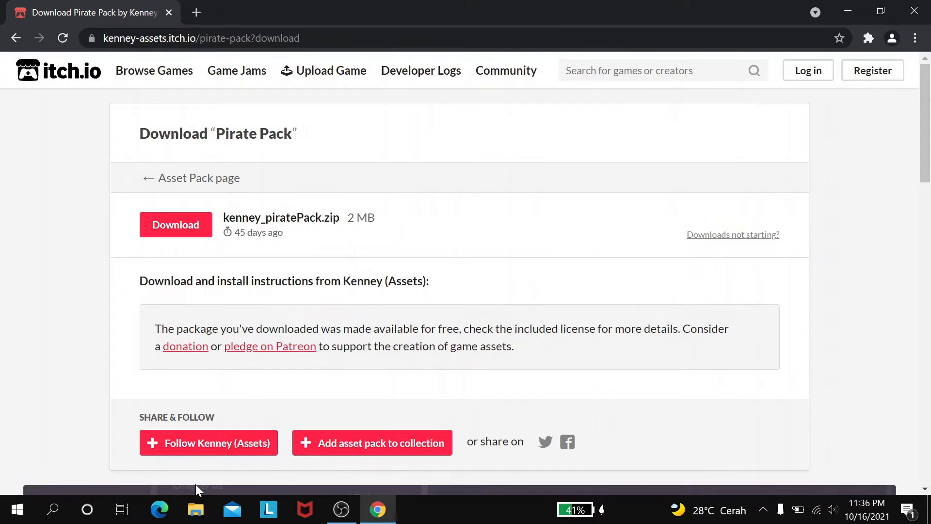
- Open the Game folder from the desktop and extract the kenney_piratePack archive into its own kenney_piratePack folder there
left_click(840, 15)
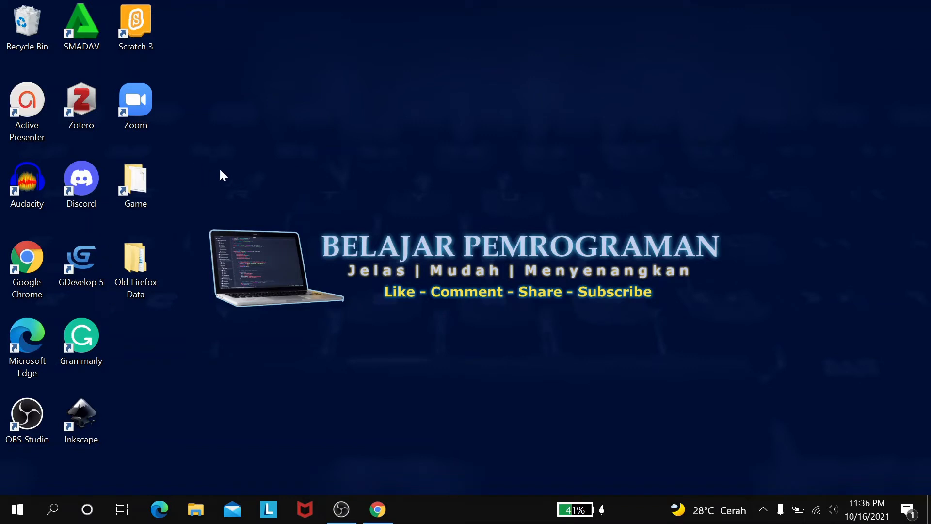
double_click(147, 185)
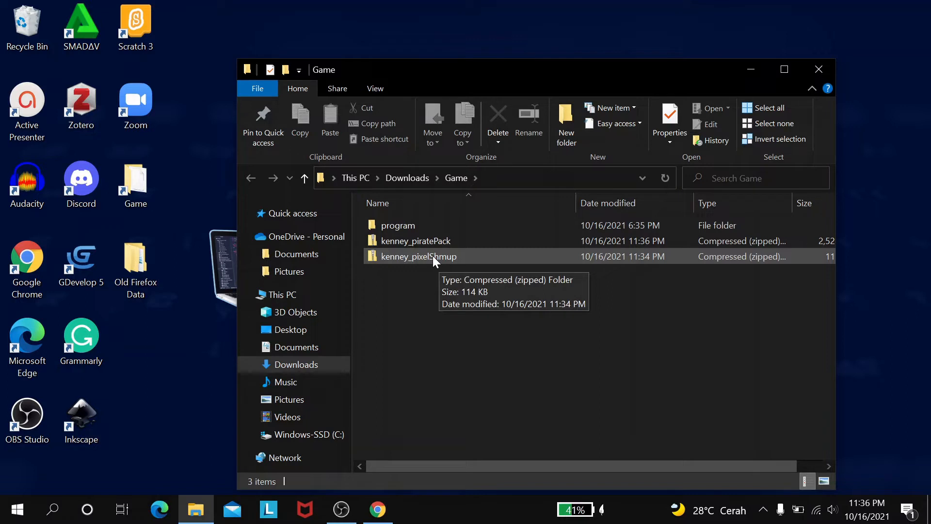
left_click(408, 243)
right_click(407, 243)
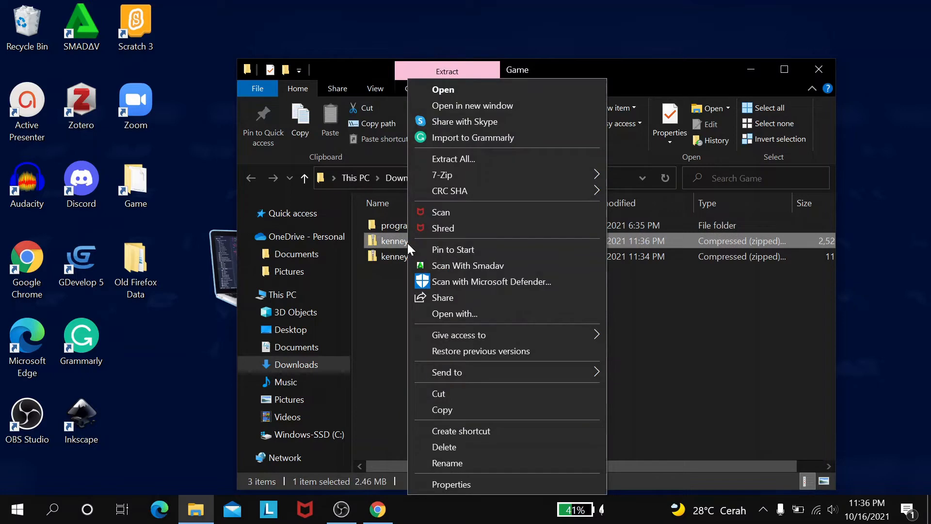
left_click(468, 158)
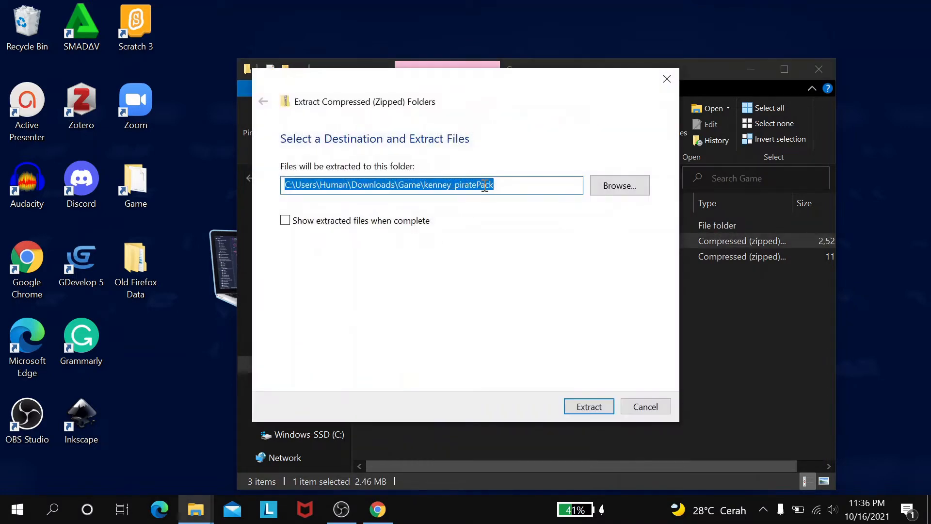
left_click(494, 184)
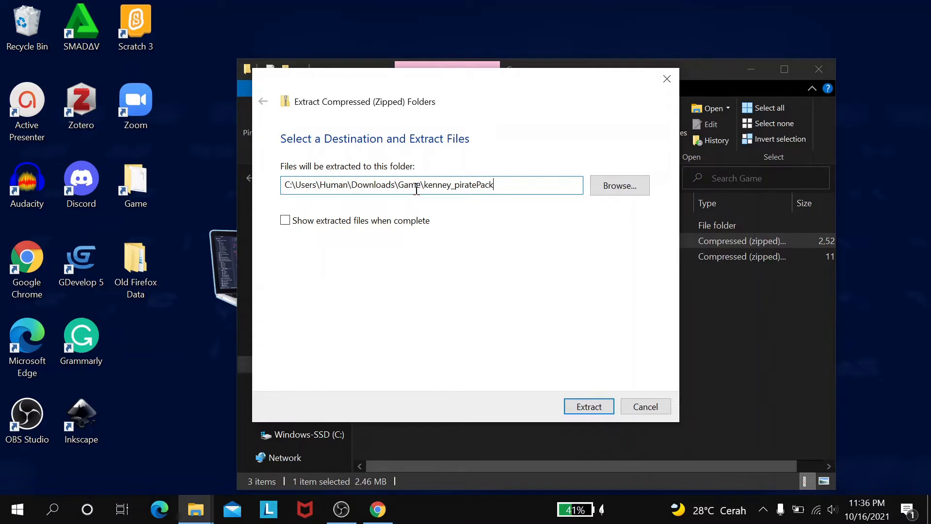
left_click(589, 406)
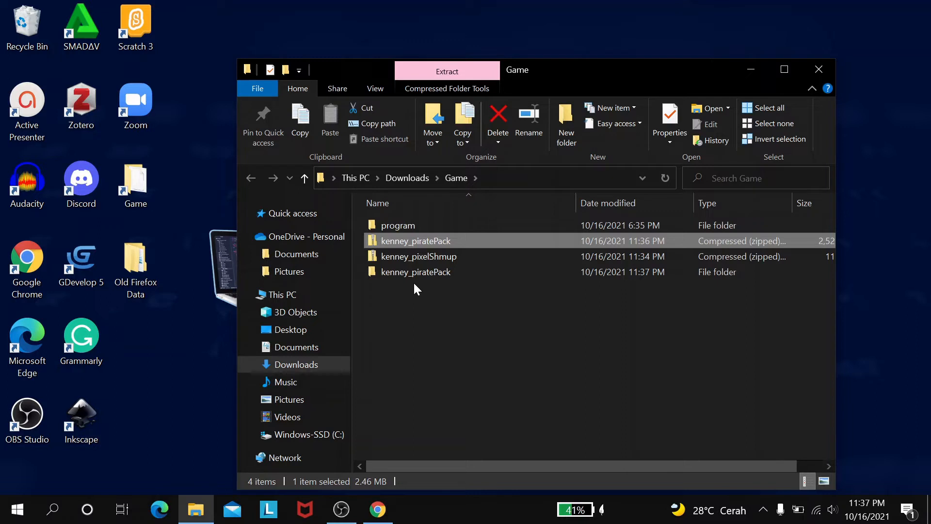
- Extract the kenney_pixelShmup archive into its own kenney_pixelShmup folder inside Game
right_click(426, 261)
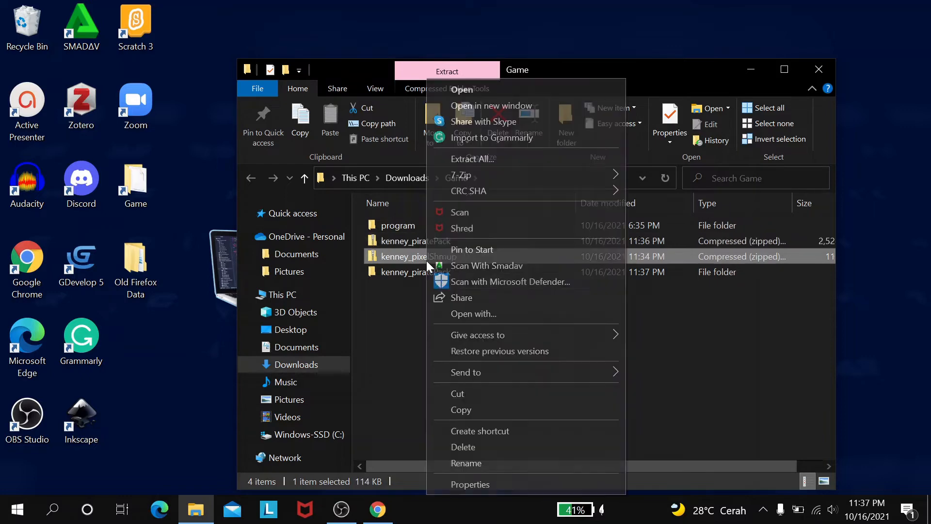
left_click(485, 155)
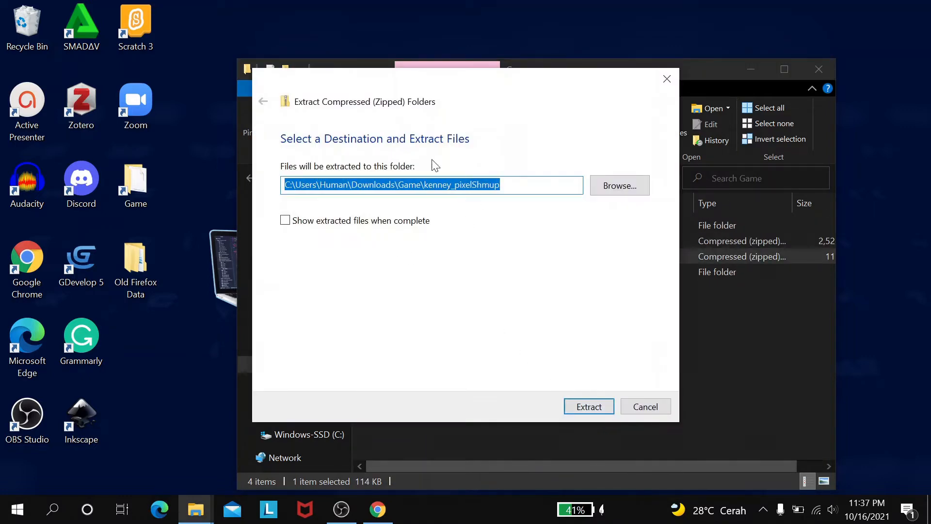
left_click(515, 187)
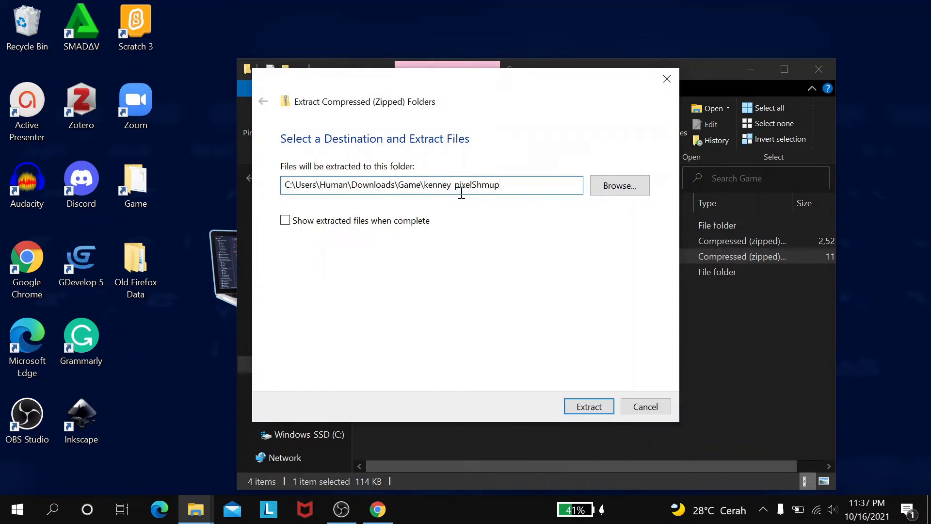
left_click(588, 407)
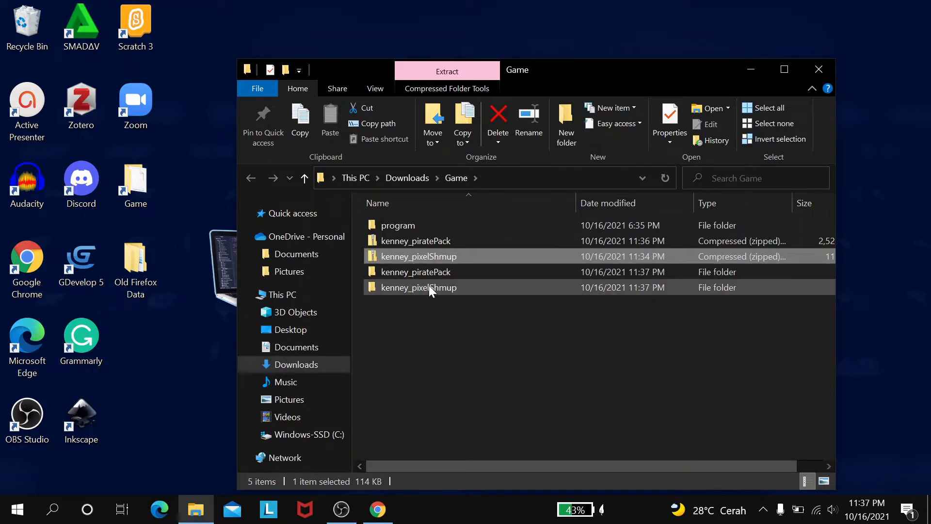
- Delete the kenney_piratePack and kenney_pixelShmup zip archives from the Game folder, keeping the extracted folders
left_click(420, 240)
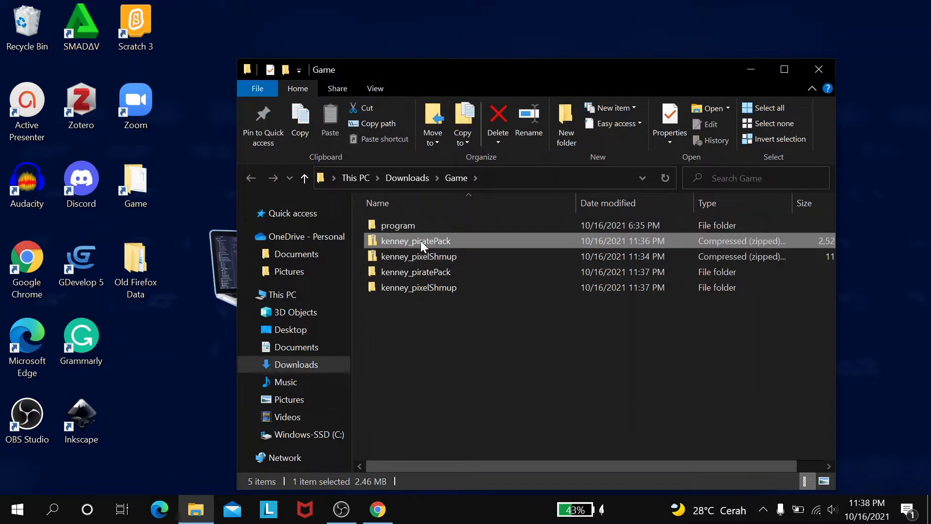
left_click(425, 254, "shift")
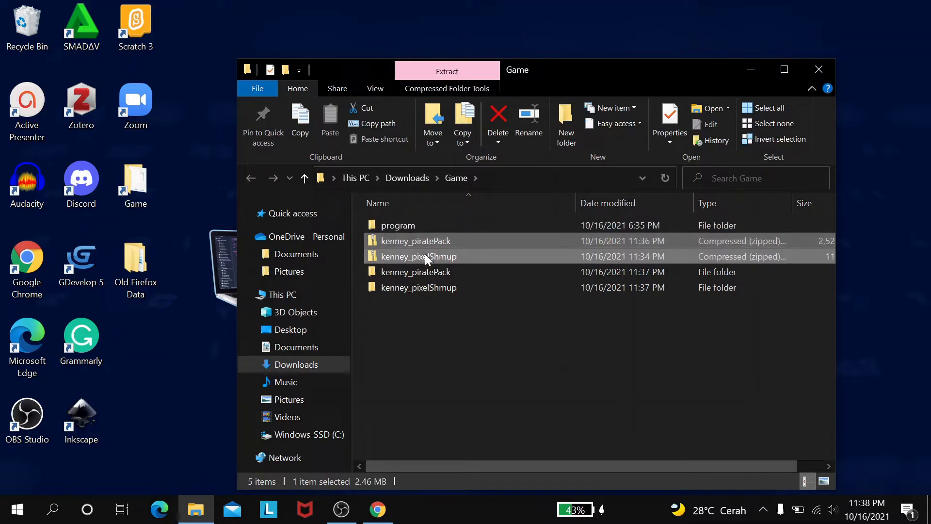
right_click(425, 254)
left_click(412, 260)
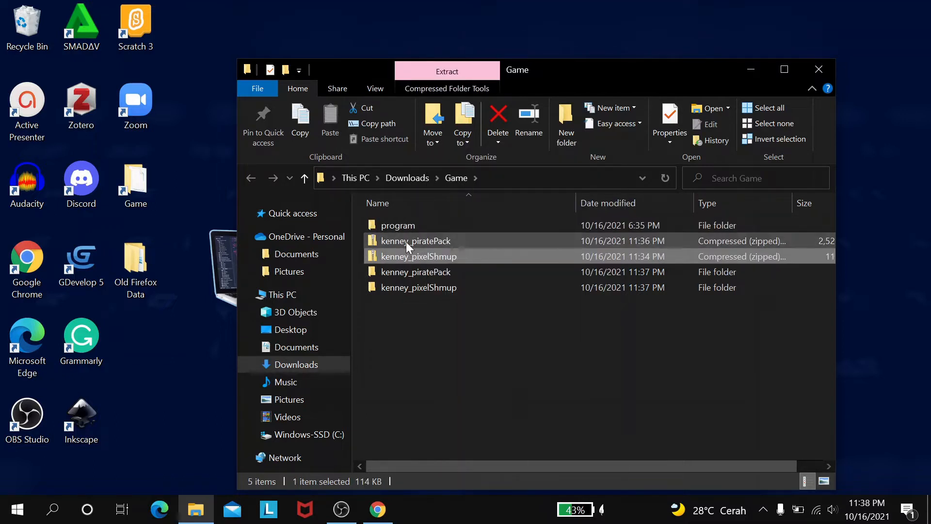
right_click(406, 240)
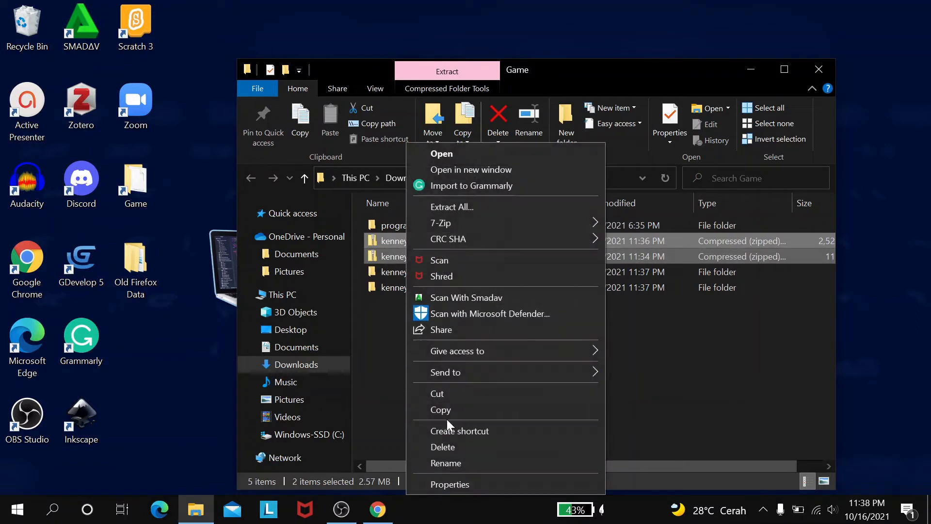
left_click(449, 447)
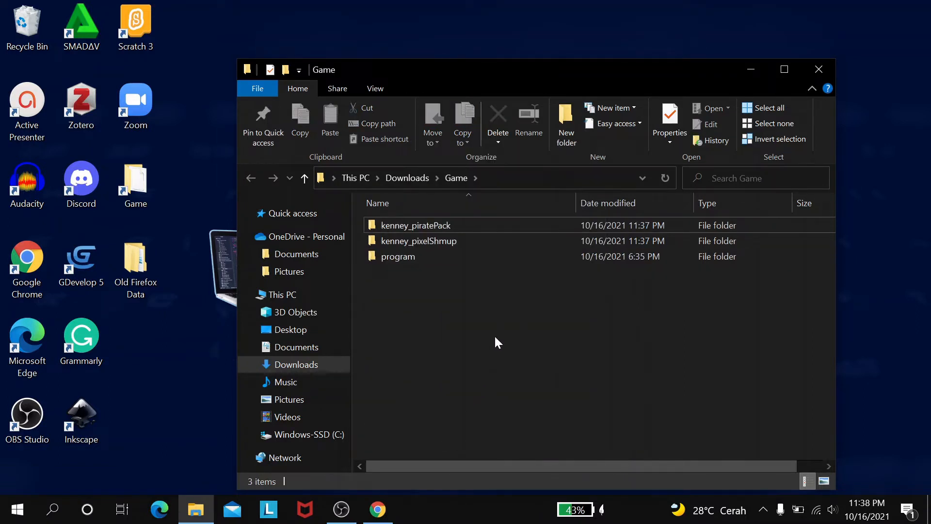
- Open the Tiles folder under kenney_piratePack, PNG, Default size, look through its tile images and check the dimensions of tile_05
left_click(408, 231)
double_click(408, 232)
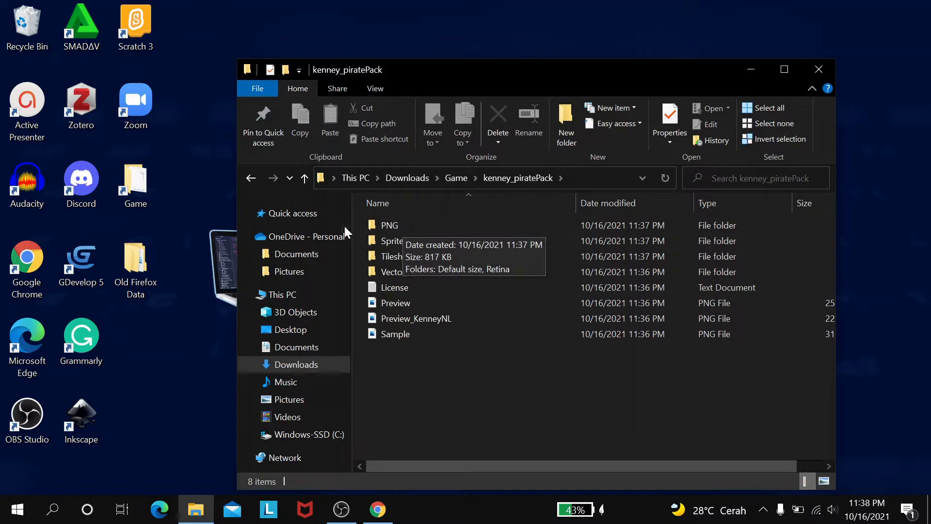
double_click(394, 225)
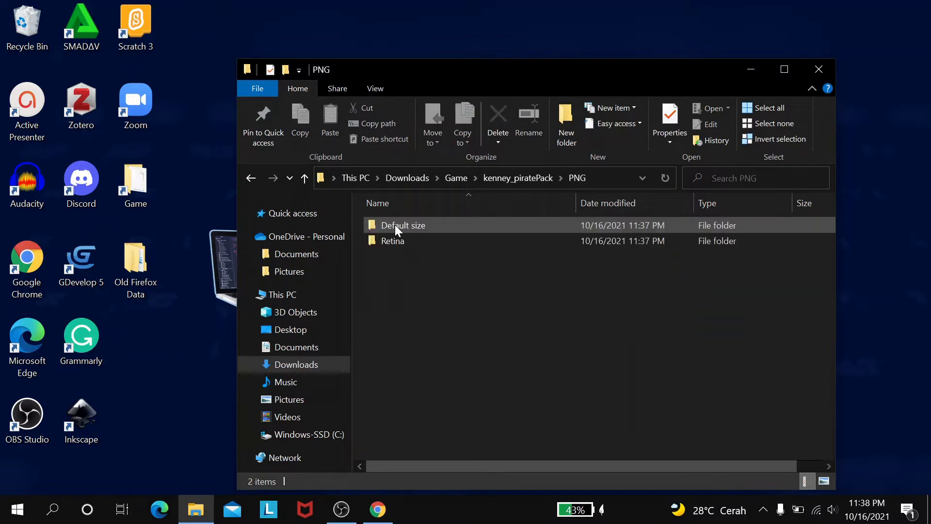
double_click(402, 224)
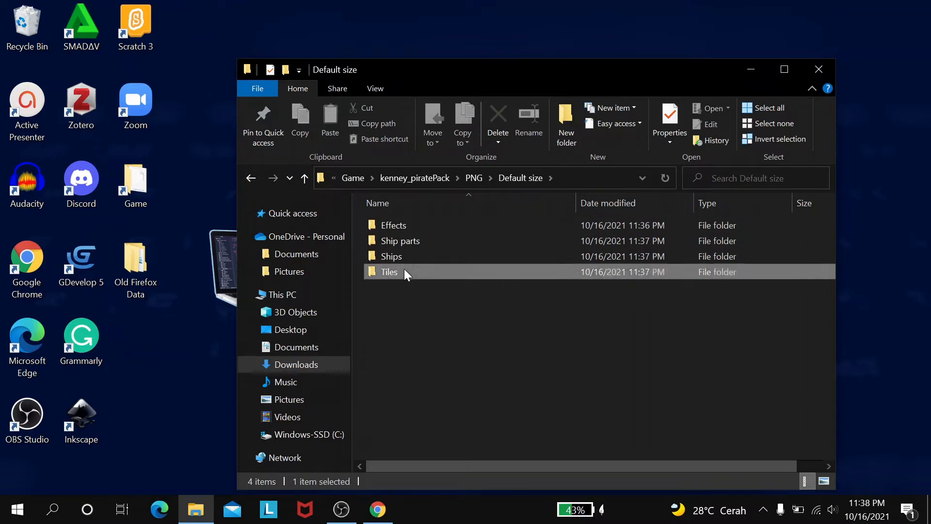
double_click(389, 272)
left_click(783, 70)
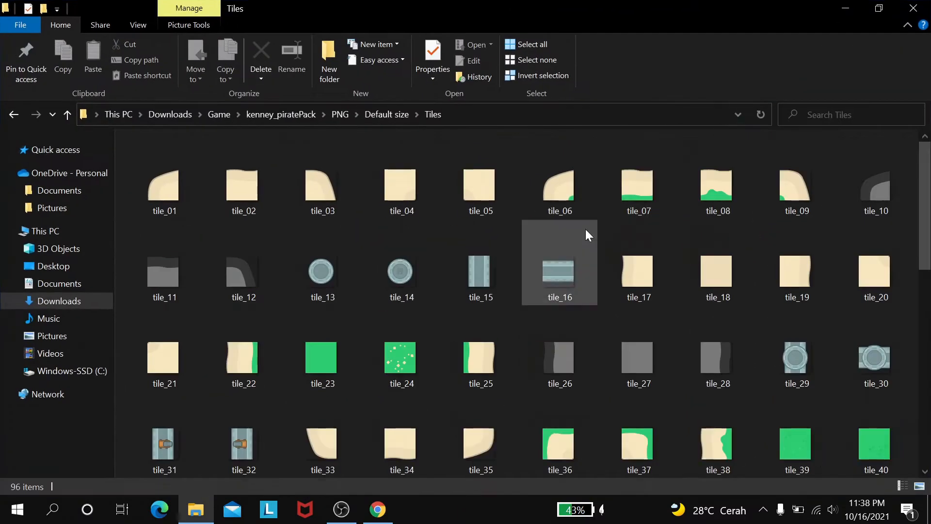
scroll(586, 230, "down", 2)
scroll(586, 230, "up", 2)
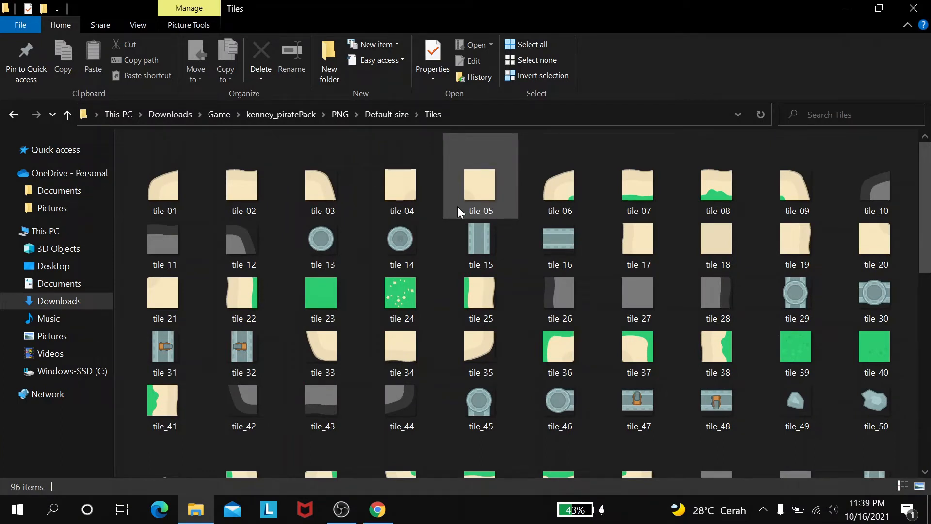
mouse_move(458, 206)
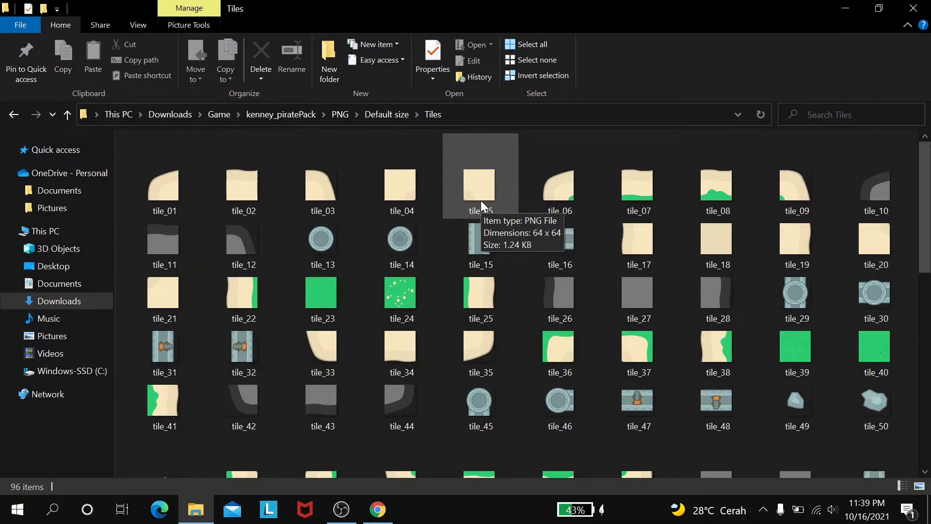
- Switch to Chrome, search Google for "gimp" and open the official GIMP website from the results
left_click(388, 514)
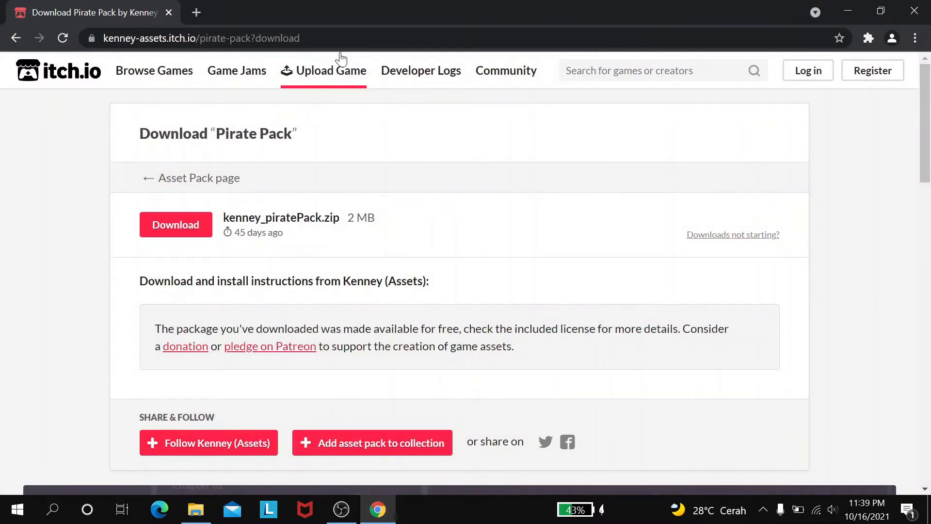
left_click(332, 34)
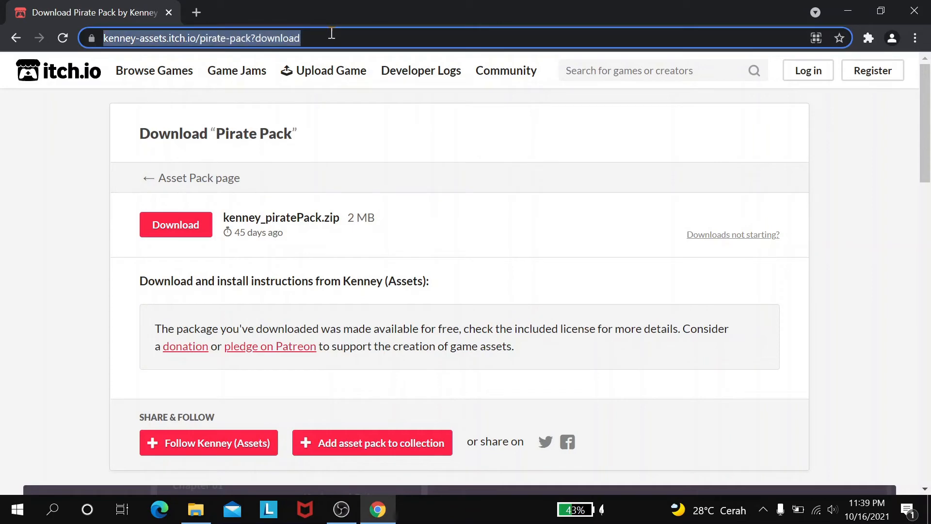
key("BackSpace")
type("www.")
key("Return")
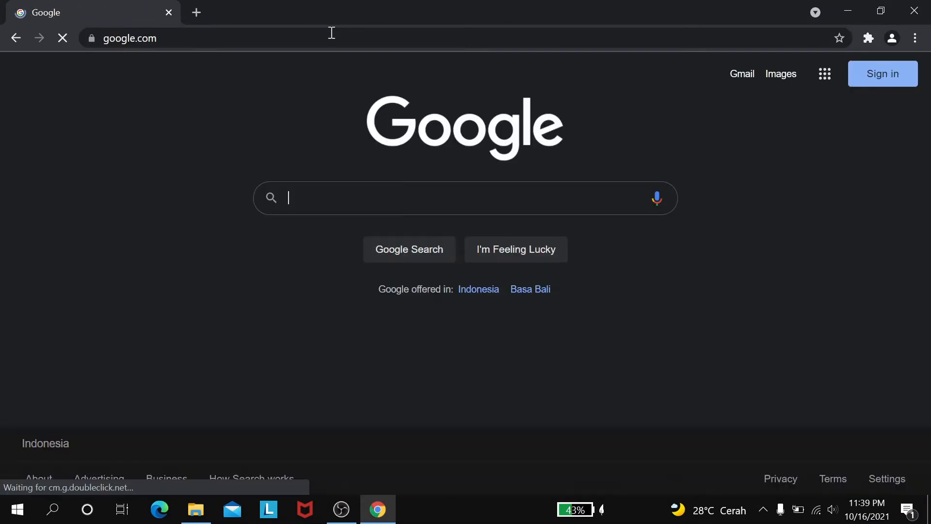
left_click(357, 202)
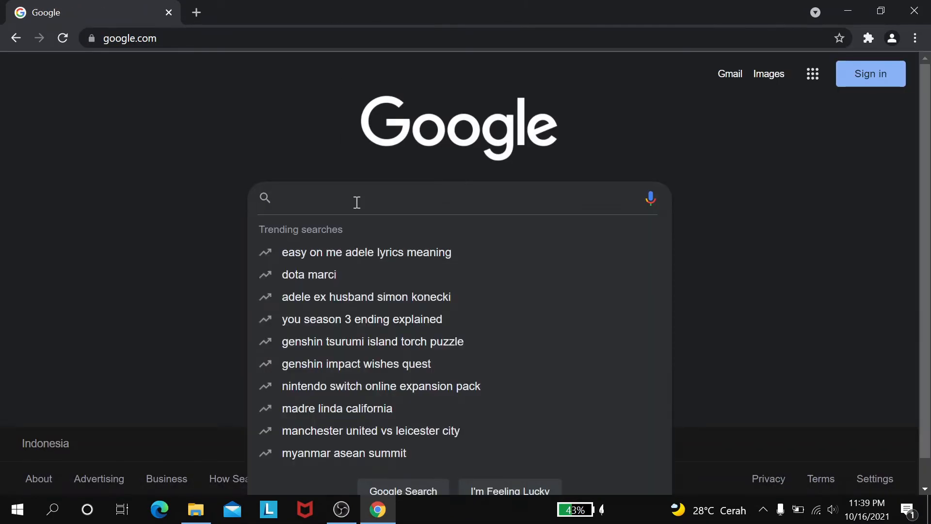
type("gimp")
key("Return")
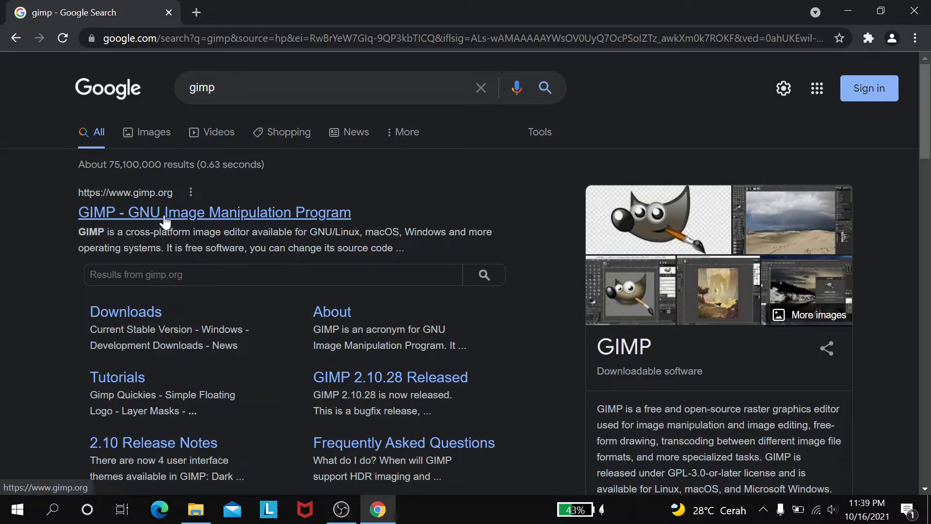
left_click(204, 218)
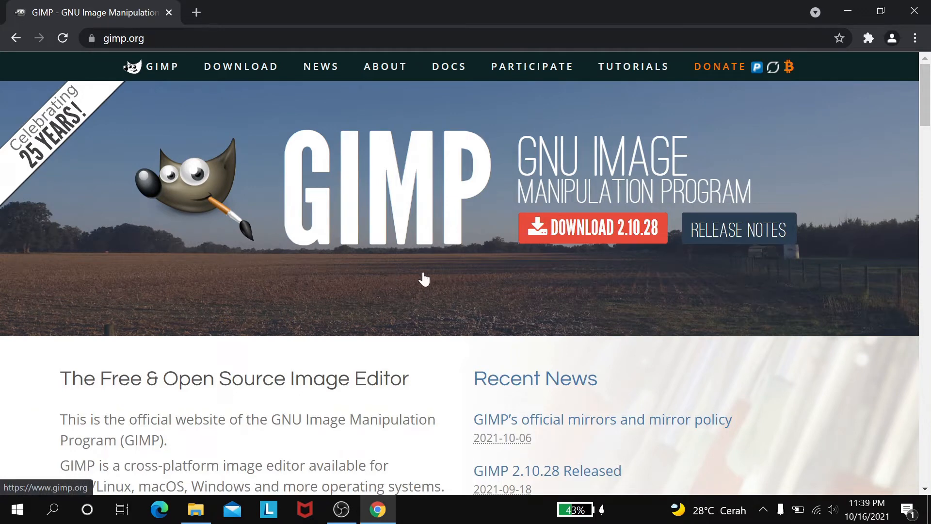
- Open the GIMP 2.10.28 download page, look over its Windows download options, and close the browser
scroll(423, 279, "down", 1)
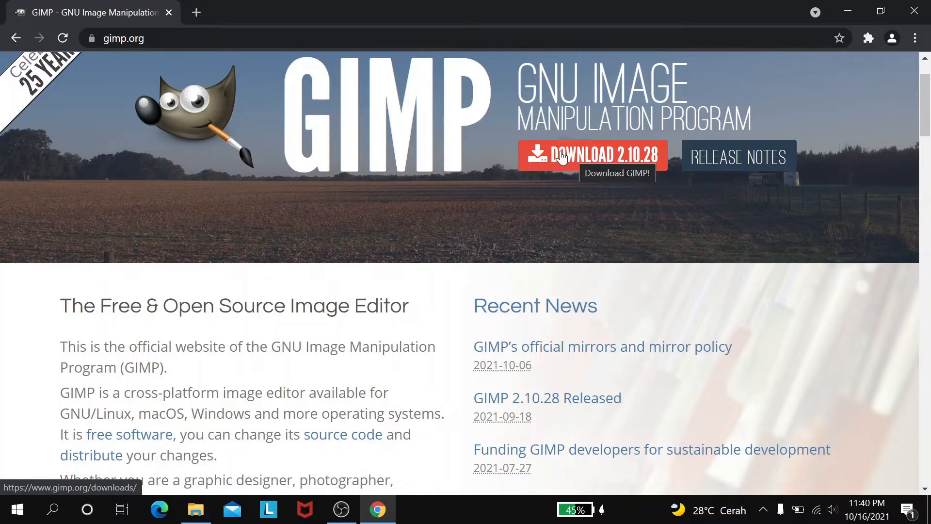
left_click(634, 157)
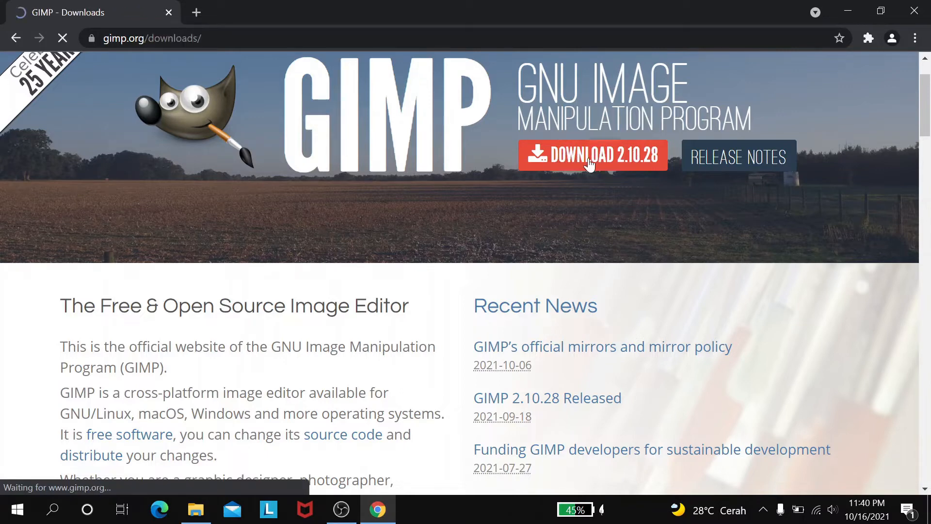
scroll(545, 227, "down", 4)
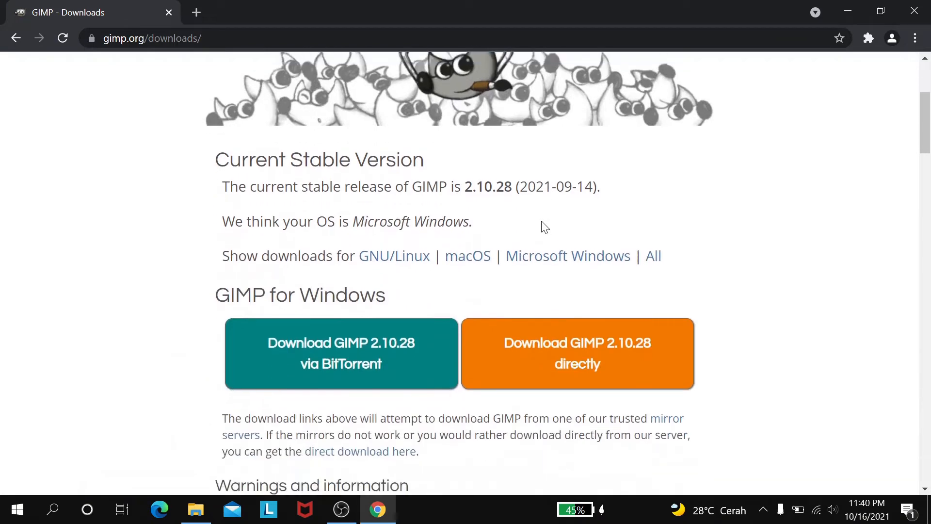
scroll(545, 227, "up", 1)
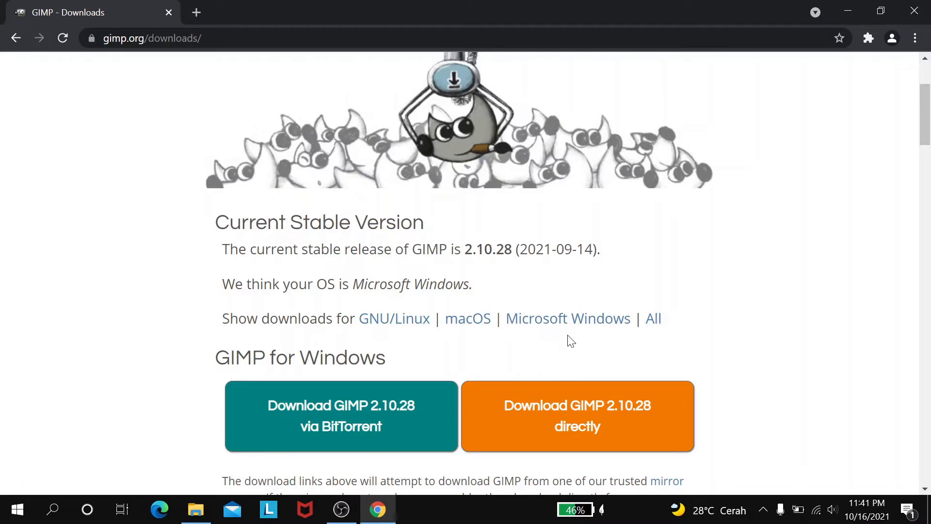
scroll(571, 341, "up", 3)
scroll(571, 341, "down", 4)
scroll(572, 341, "up", 3)
scroll(572, 341, "down", 3)
left_click(918, 14)
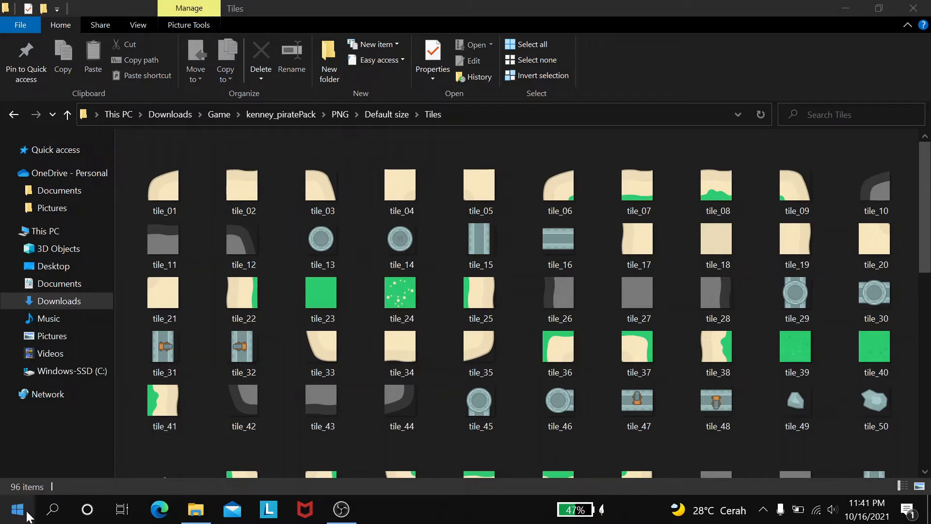
- Find the installed GIMP 2.10.20 app through the Windows search and launch it
left_click(53, 512)
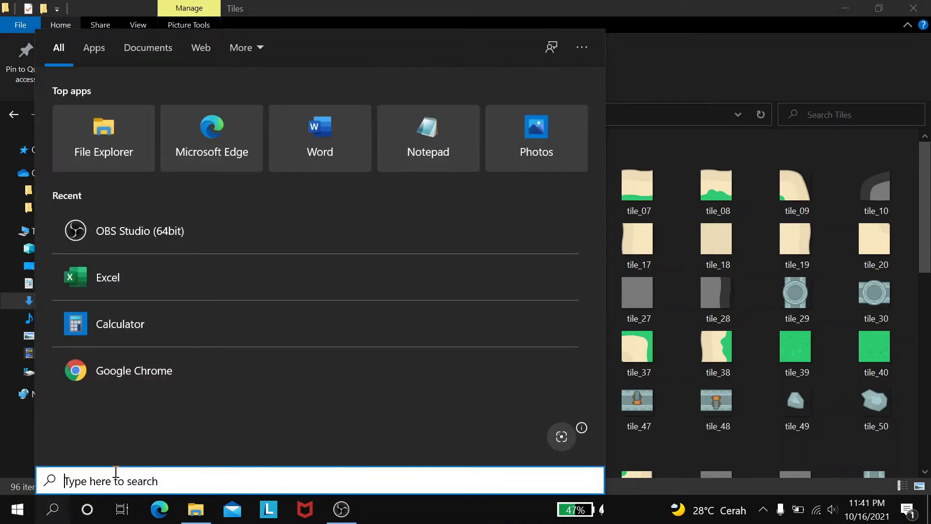
type("gi")
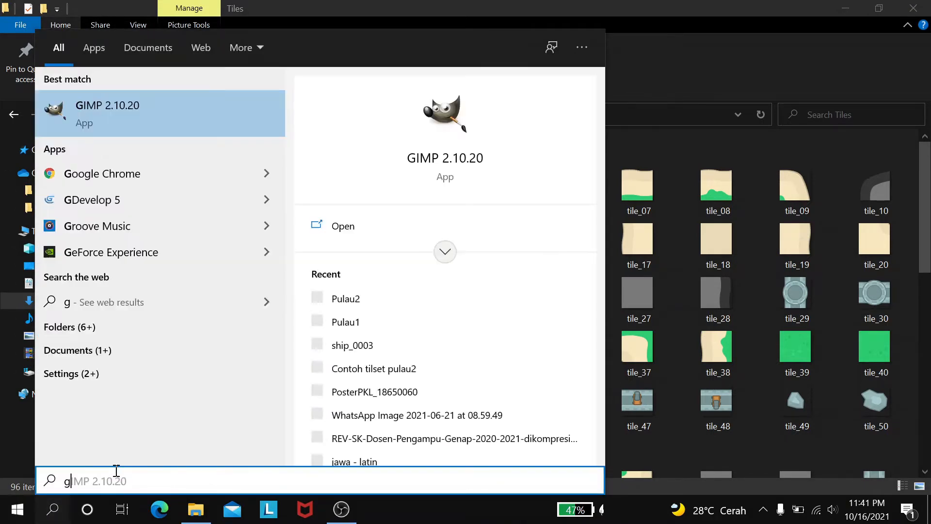
left_click(448, 158)
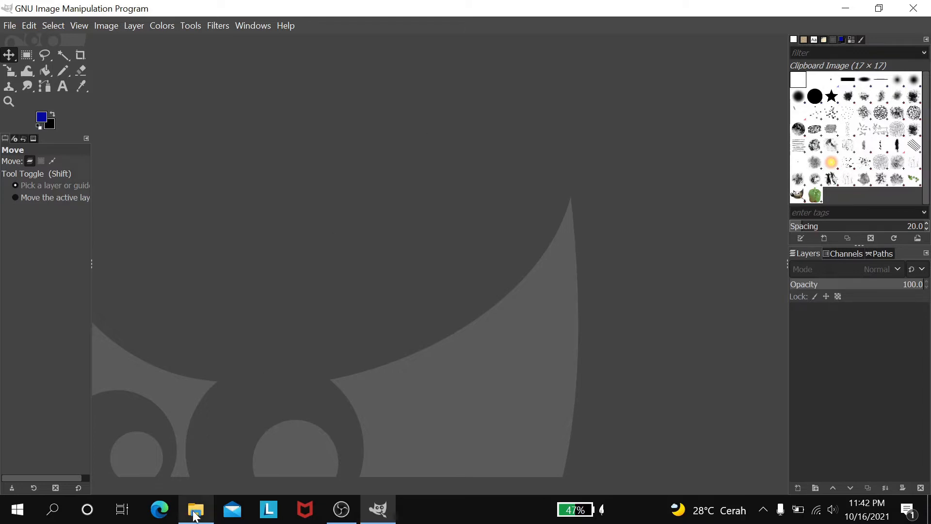
- Switch to File Explorer and check the pixel dimensions of tile_05 in its file properties
left_click(195, 510)
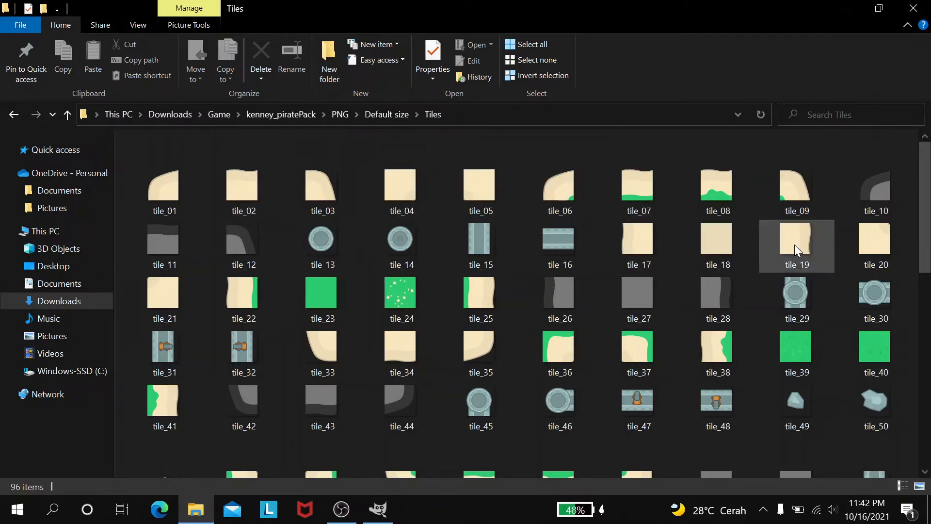
scroll(796, 247, "down", 5)
scroll(796, 250, "up", 5)
right_click(480, 186)
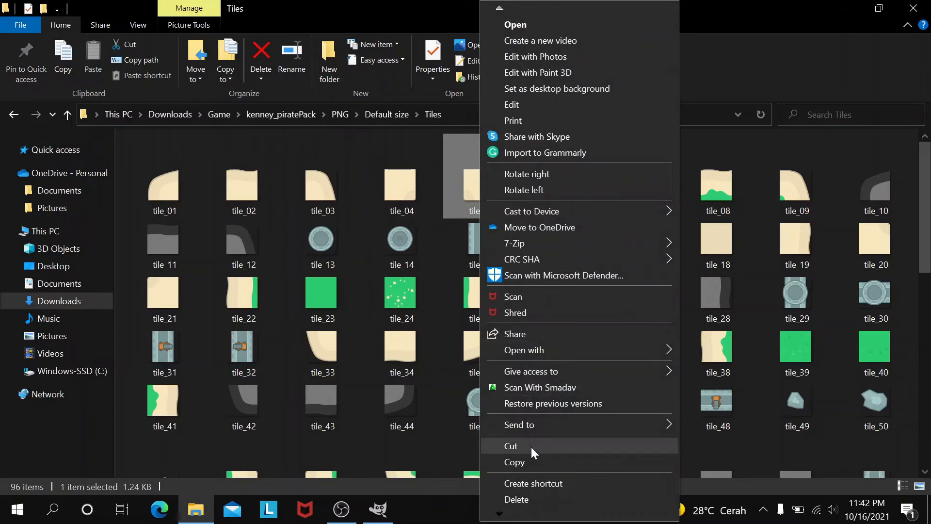
left_click(531, 487)
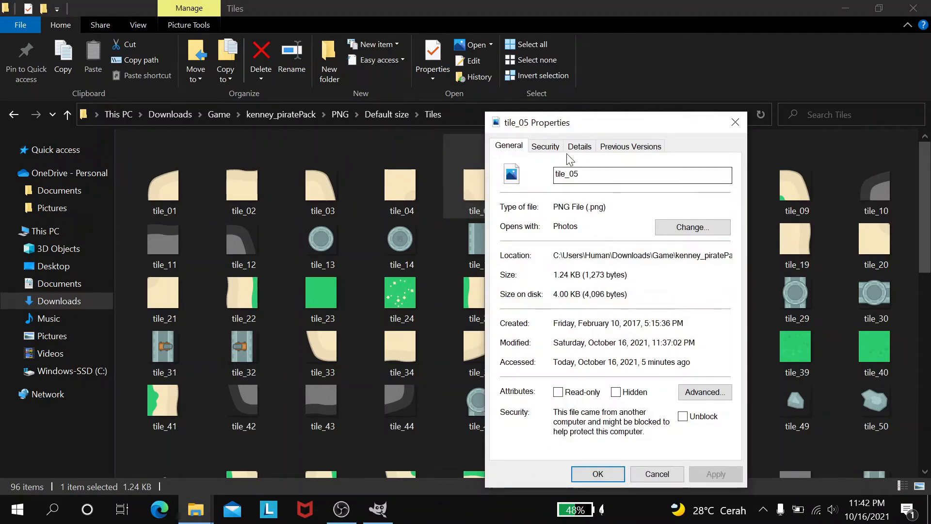
left_click(579, 148)
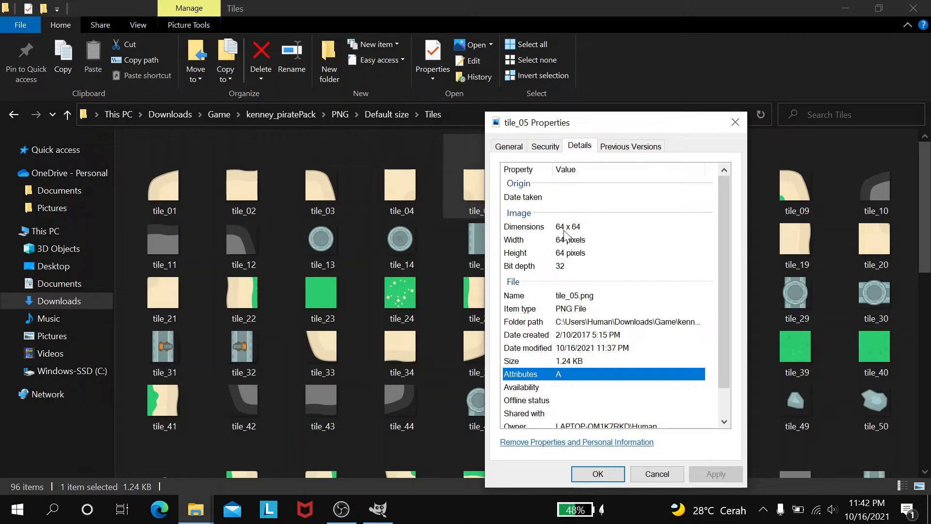
left_click(374, 510)
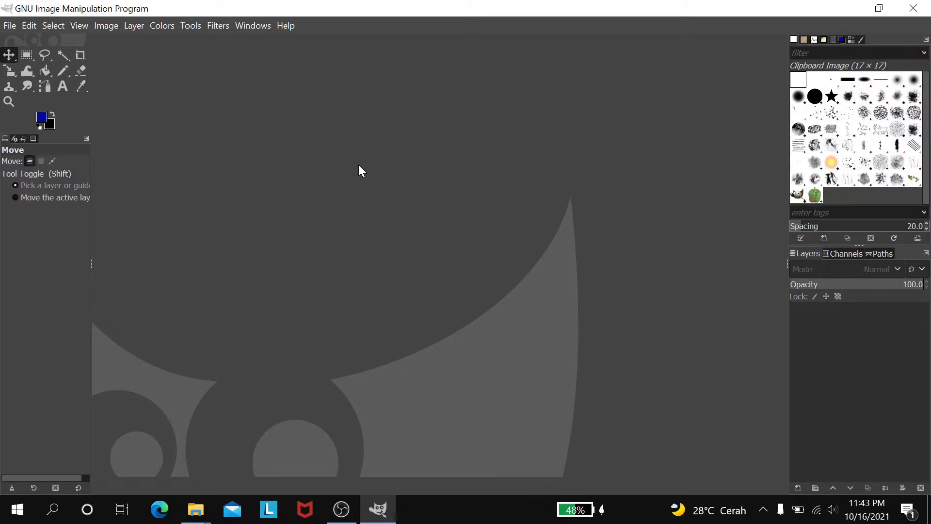
left_click(371, 512)
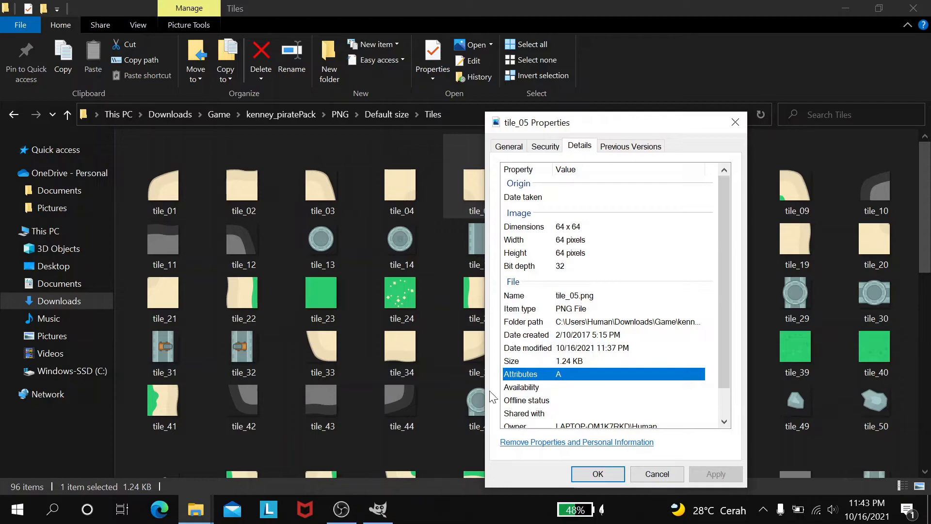
left_click(378, 509)
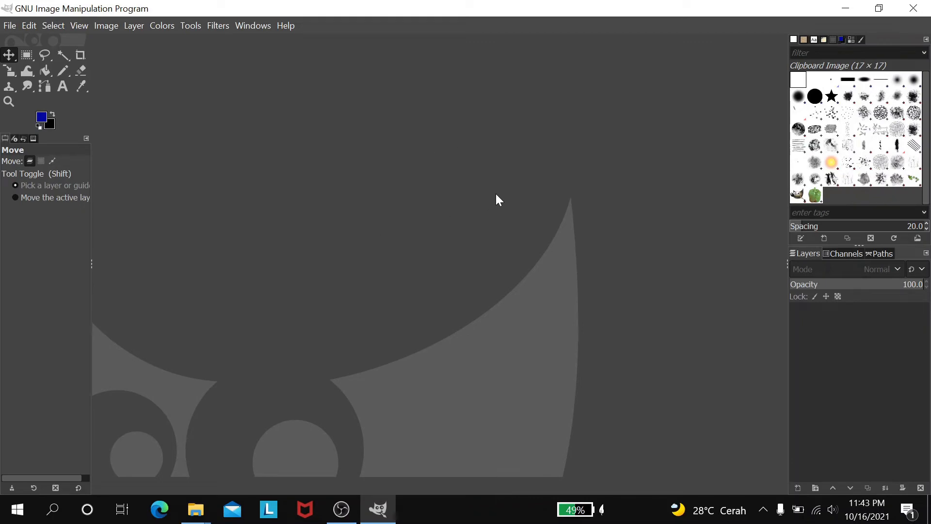
left_click(379, 511)
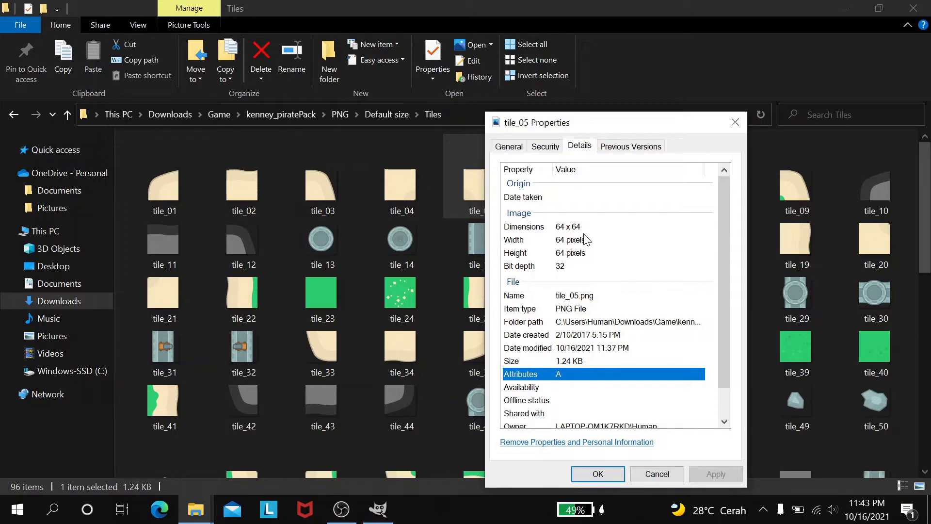
left_click(738, 120)
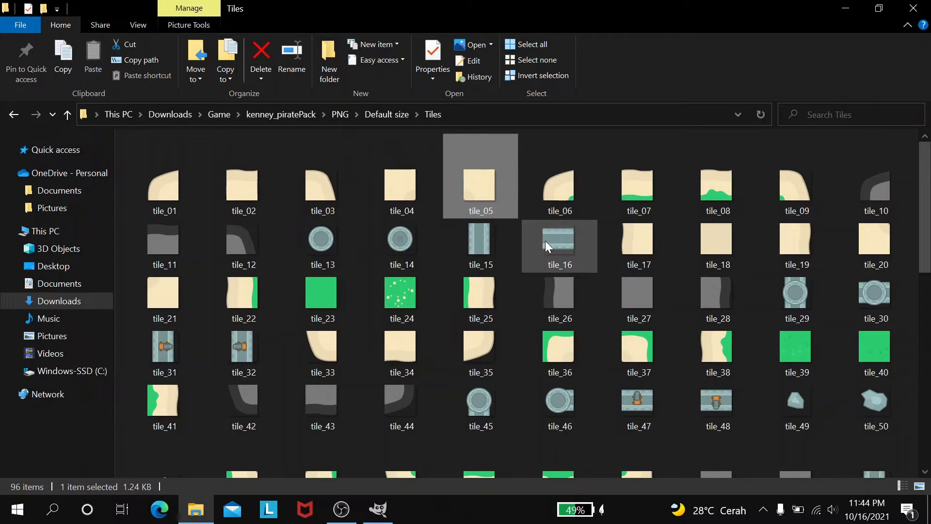
- Find the Calculator app through the Windows search and launch it
mouse_move(545, 240)
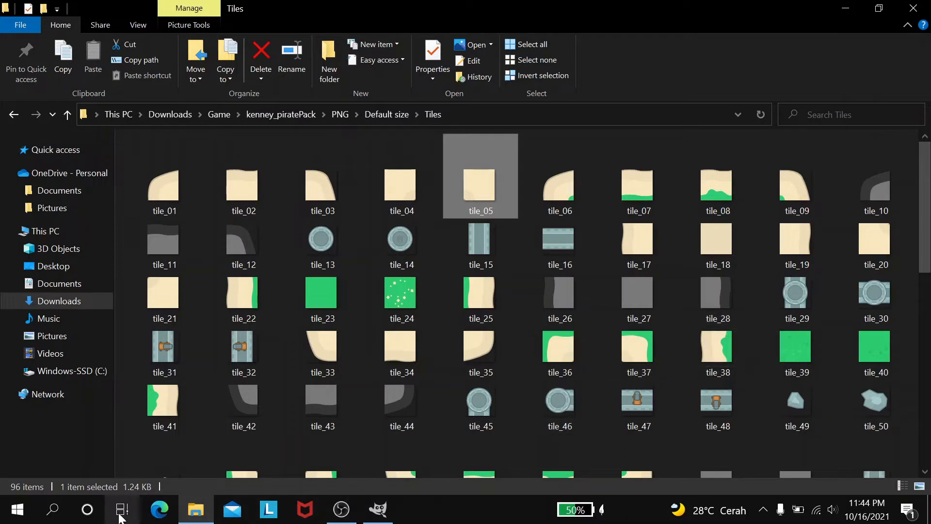
left_click(52, 510)
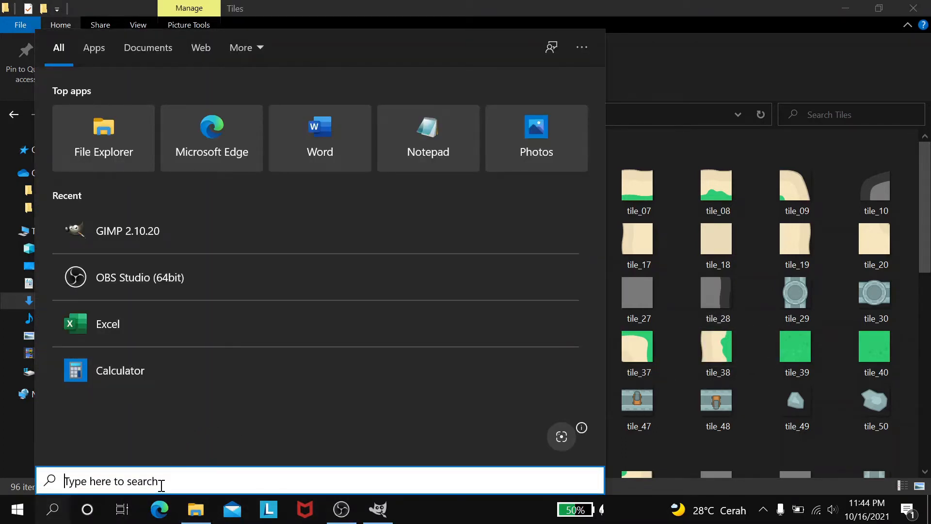
type("64")
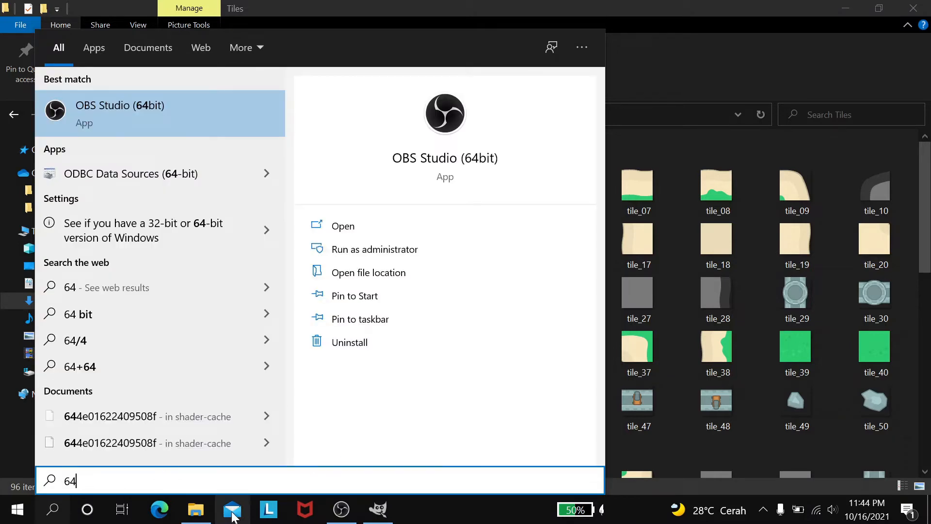
key("BackSpace")
key("BackSpace")
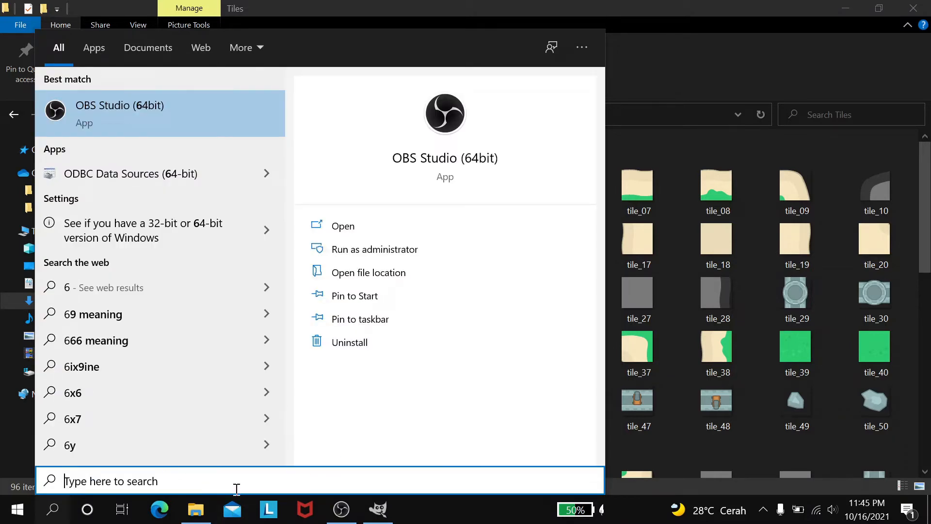
type("ca")
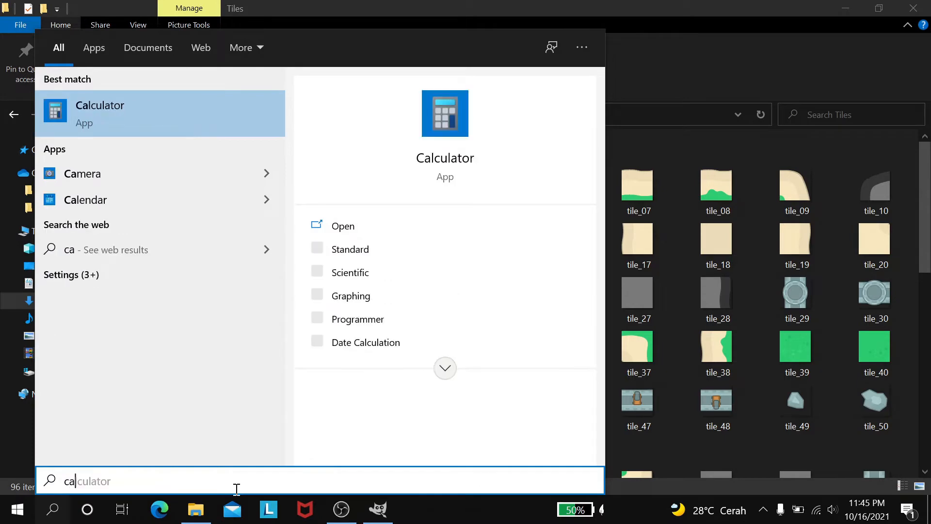
type("l")
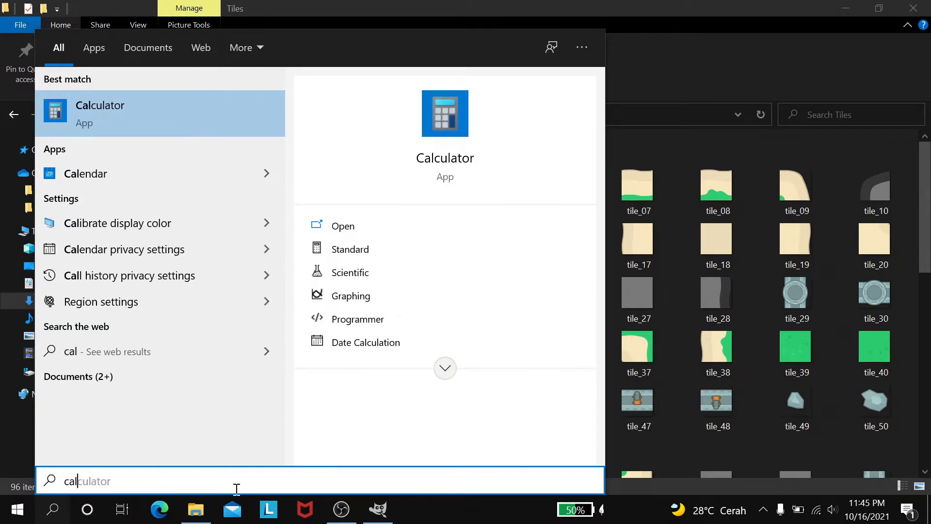
left_click(438, 140)
- Calculate 64 × 4 for the width of four tiles and close the Calculator
left_click(761, 356)
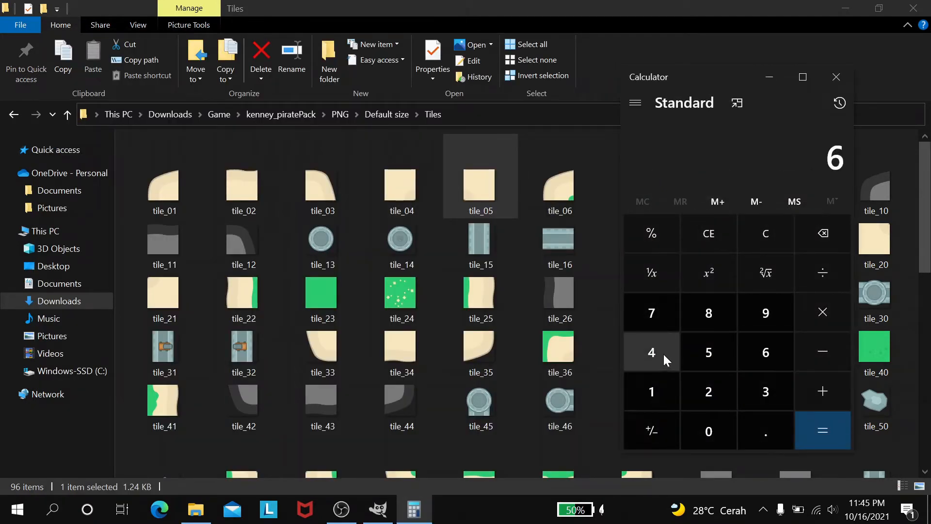
left_click(664, 356)
left_click(818, 307)
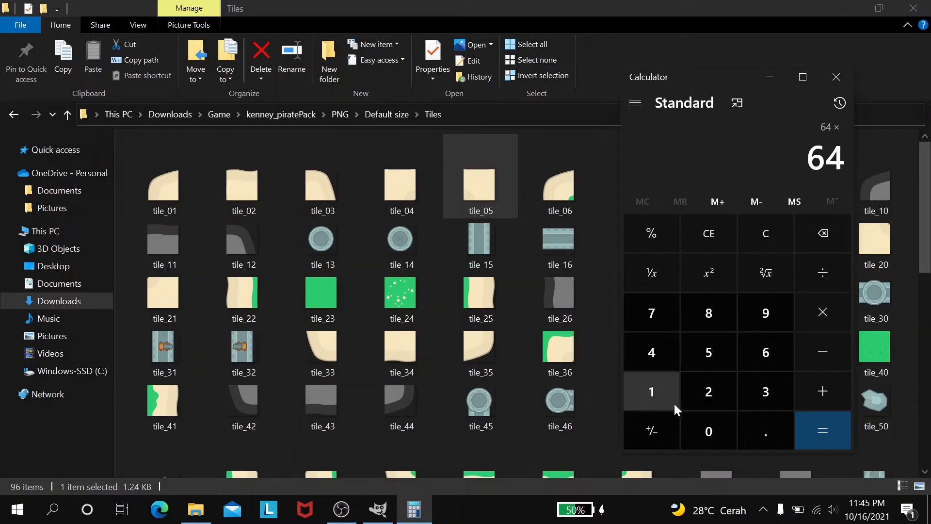
left_click(664, 353)
left_click(818, 422)
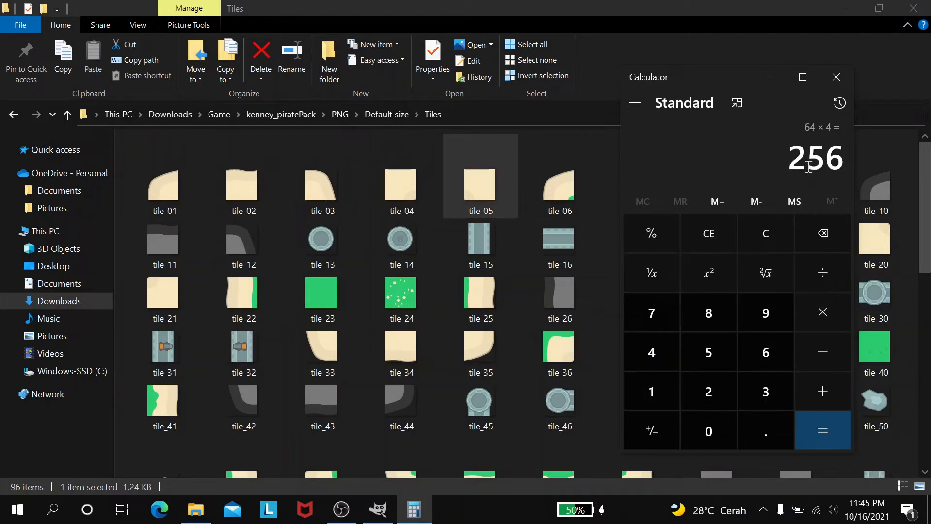
left_click(837, 76)
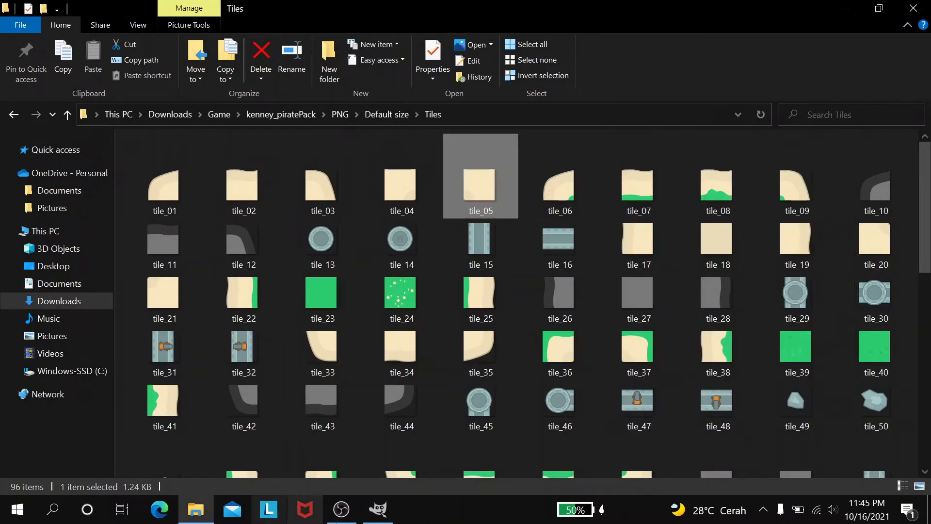
- Switch to GIMP and create a new 256 × 256 px image filled with Transparency
left_click(378, 509)
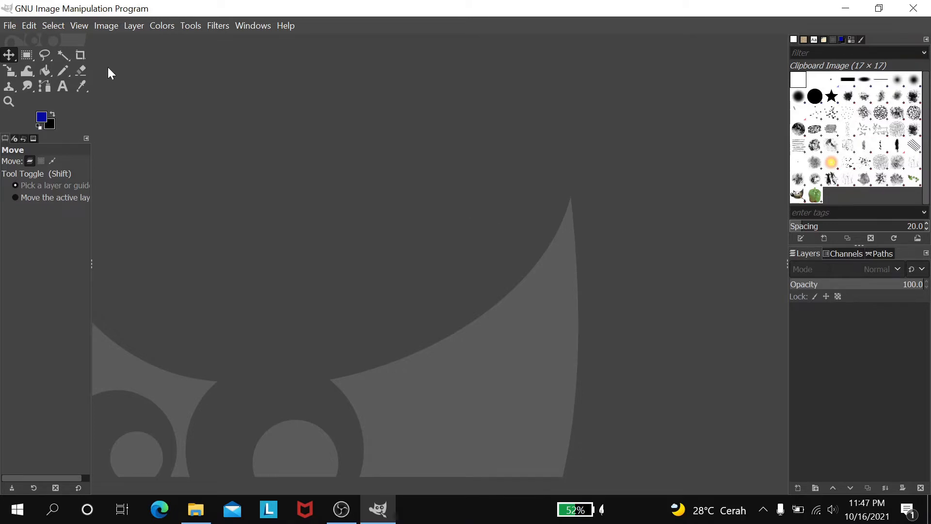
left_click(10, 27)
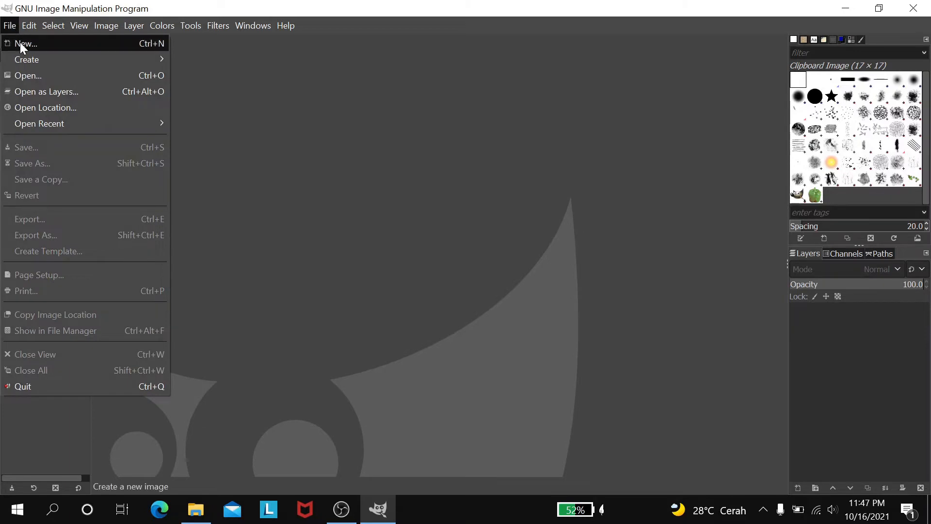
left_click(19, 42)
left_click_drag(225, 105, 185, 105)
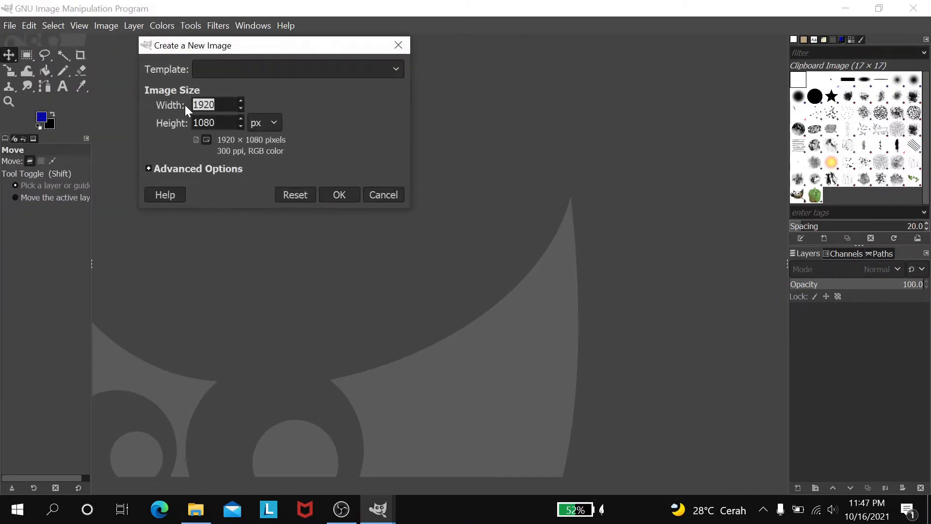
type("256")
left_click_drag(221, 122, 178, 123)
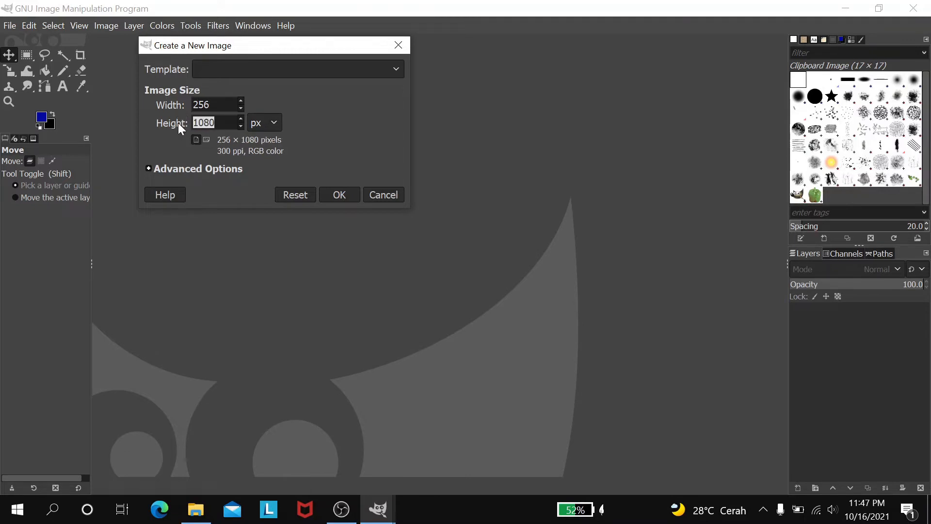
type("256")
left_click(193, 167)
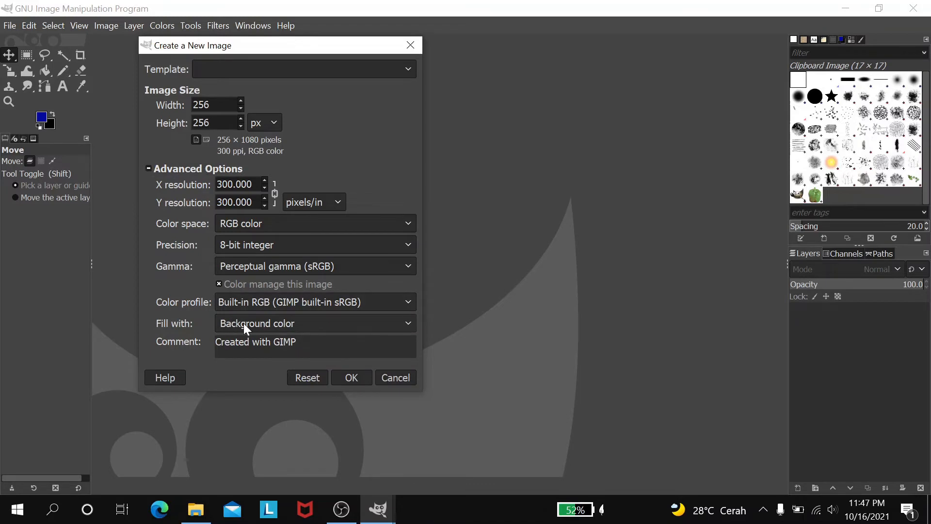
left_click(263, 324)
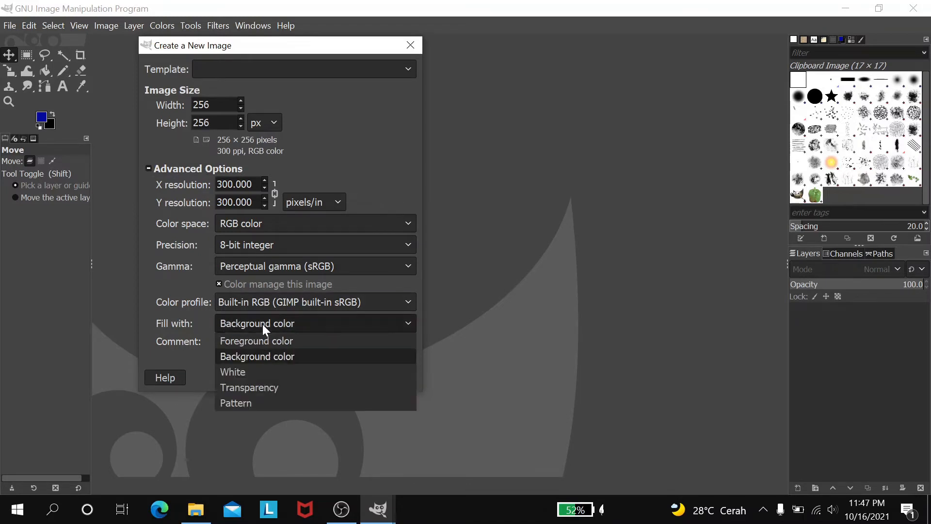
left_click(266, 383)
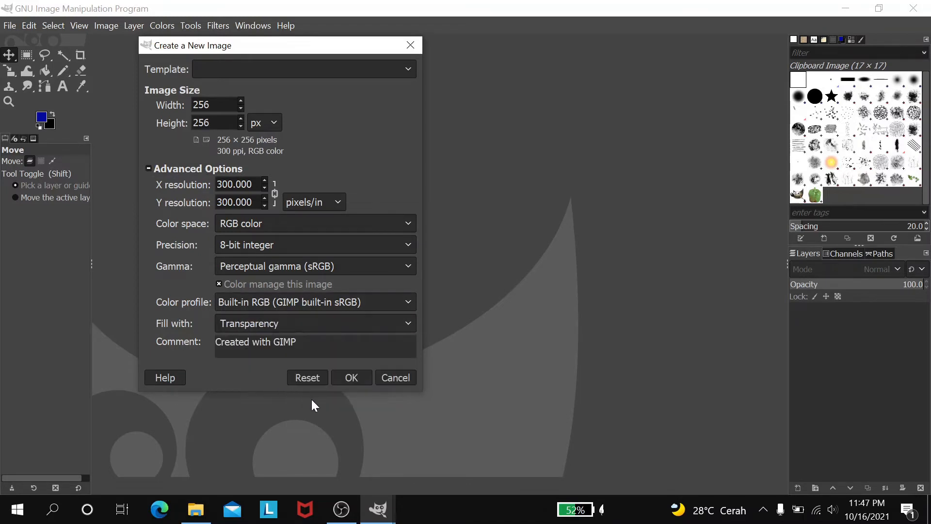
left_click(351, 380)
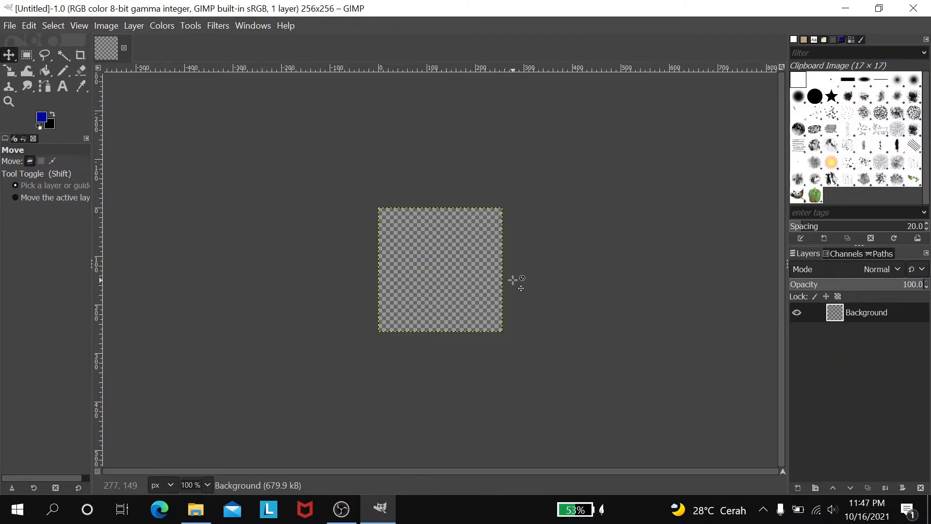
- Open the Grid pattern render filter for the blank 256 × 256 px image's Background layer
key("ctrl")
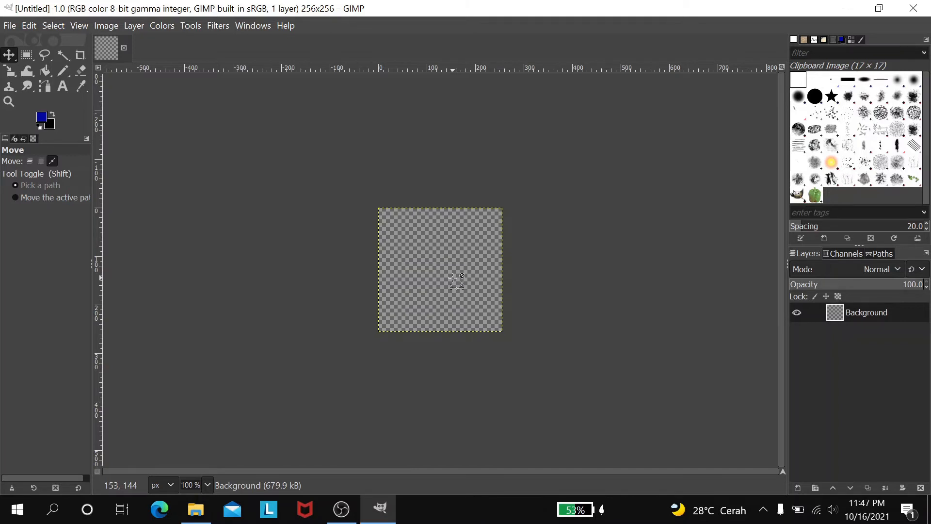
scroll(456, 281, "up", 3)
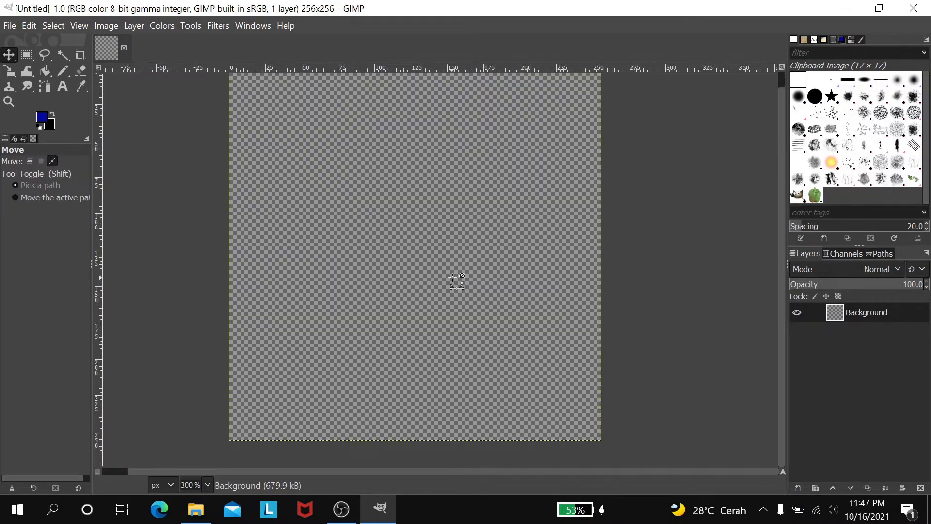
scroll(456, 282, "down", 3)
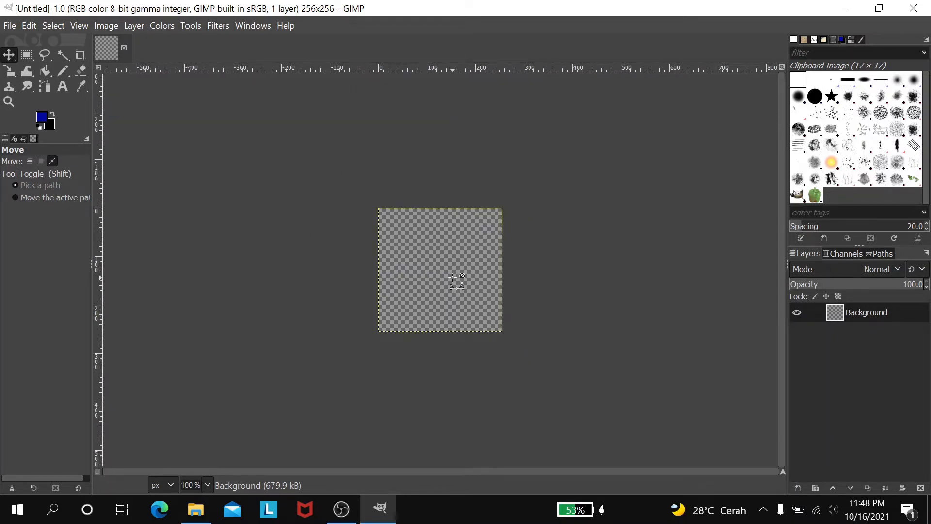
scroll(457, 282, "down", 1)
scroll(456, 281, "up", 4)
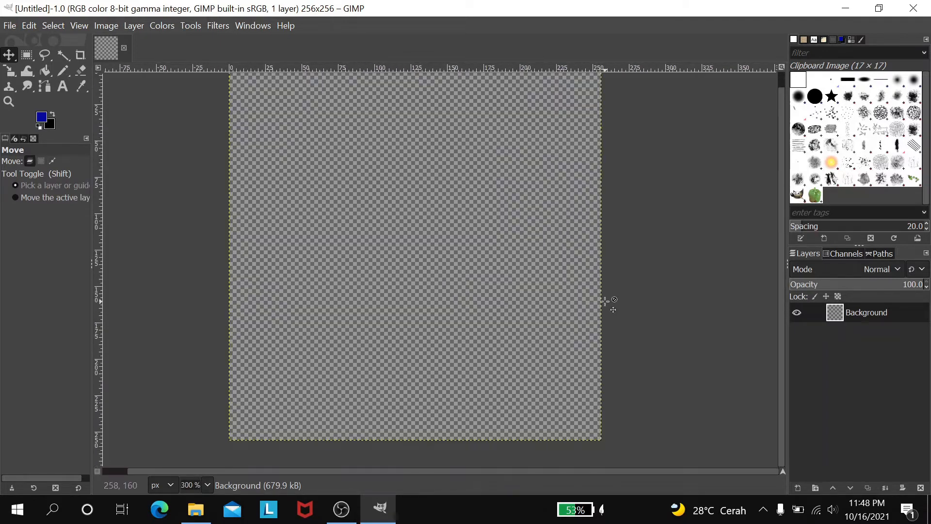
scroll(607, 298, "up", 1)
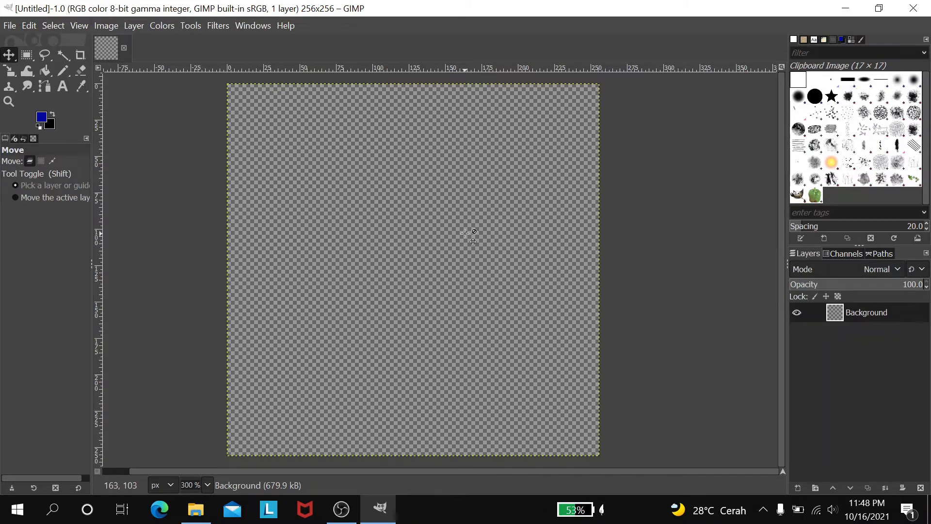
left_click(220, 25)
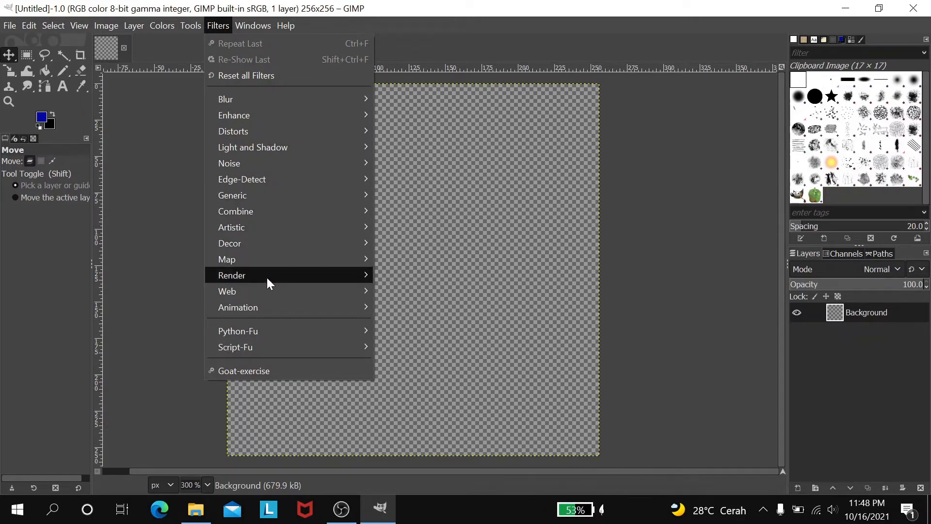
mouse_move(270, 280)
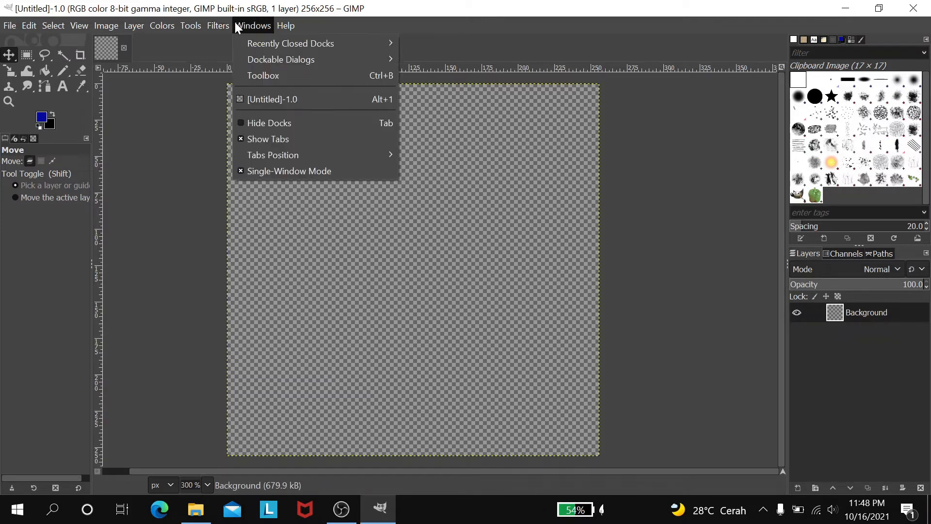
left_click(224, 23)
left_click(219, 24)
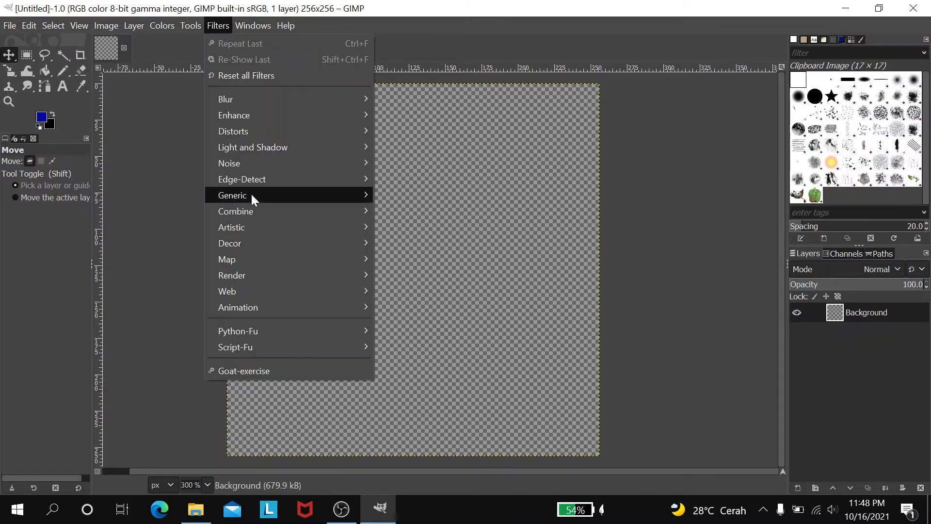
mouse_move(285, 278)
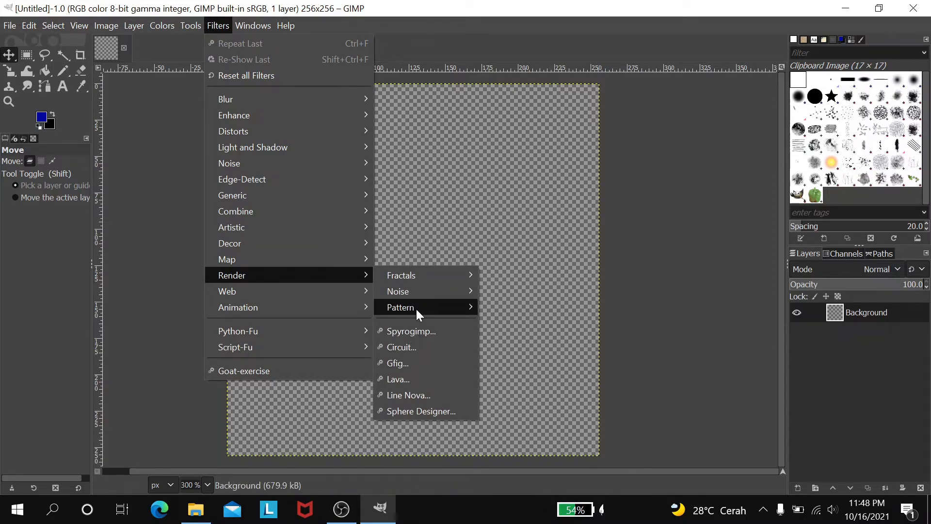
mouse_move(416, 310)
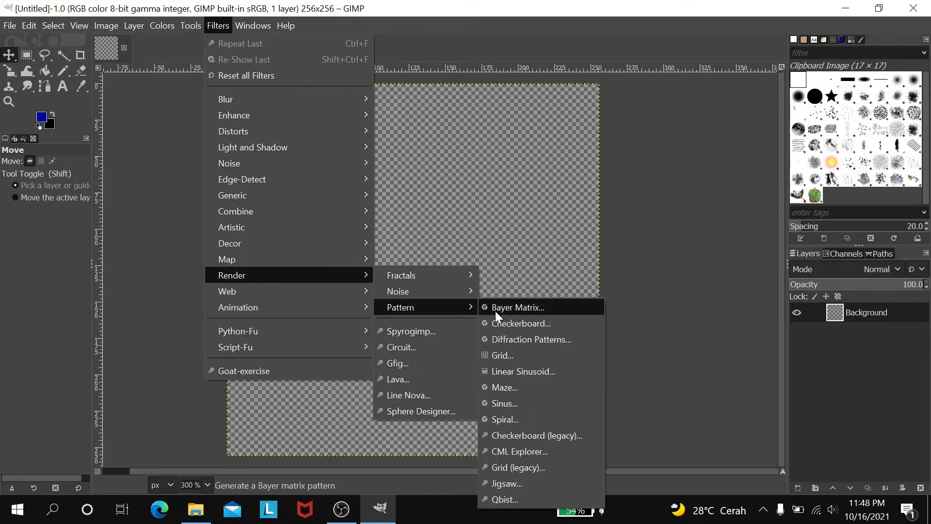
left_click(504, 354)
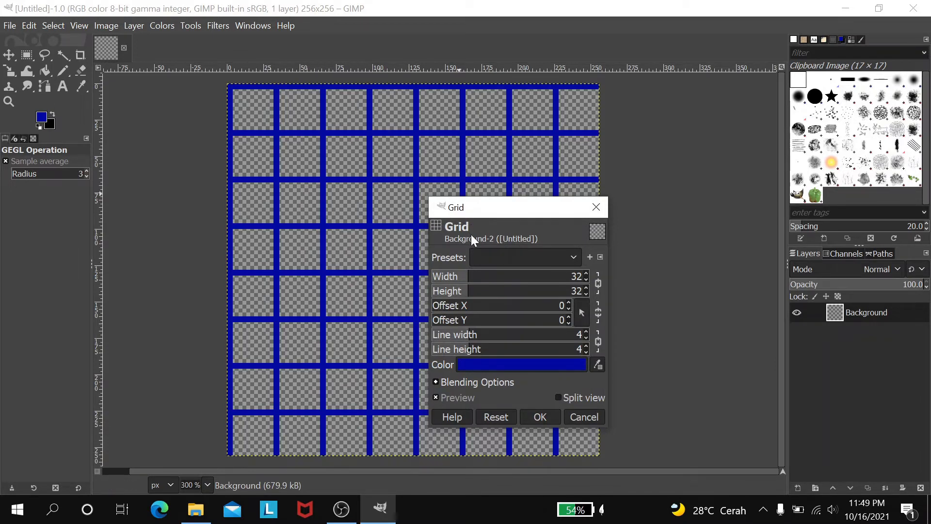
- Switch to File Explorer, recheck tile_05's pixel dimensions in its file properties, and return to GIMP
left_click(193, 508)
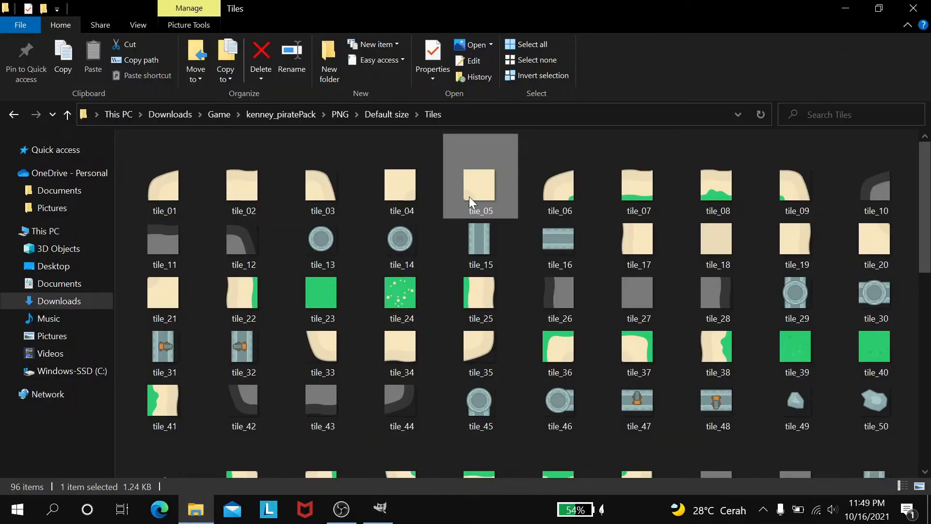
right_click(470, 201)
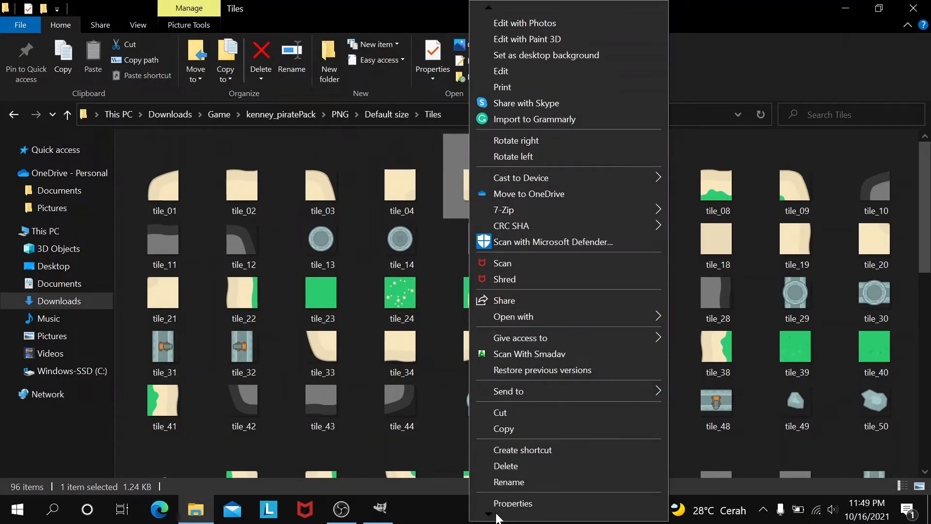
left_click(504, 507)
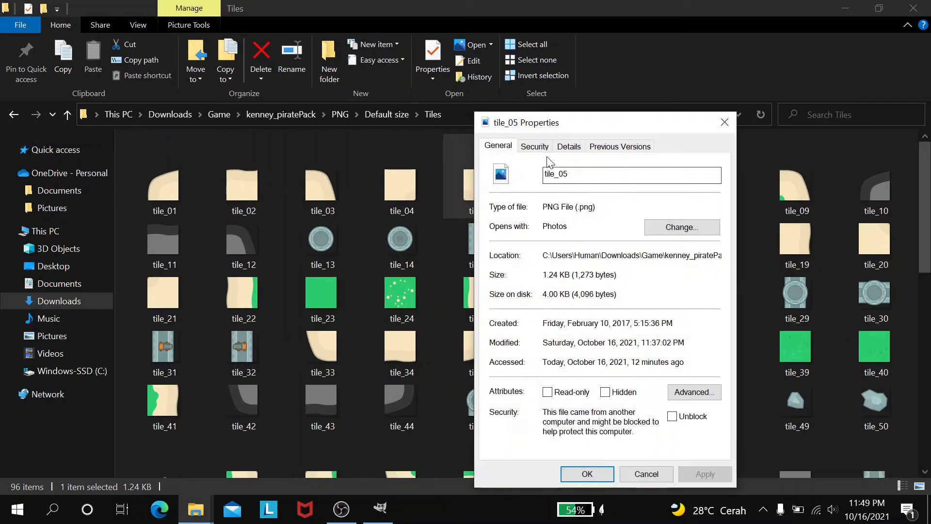
left_click(566, 146)
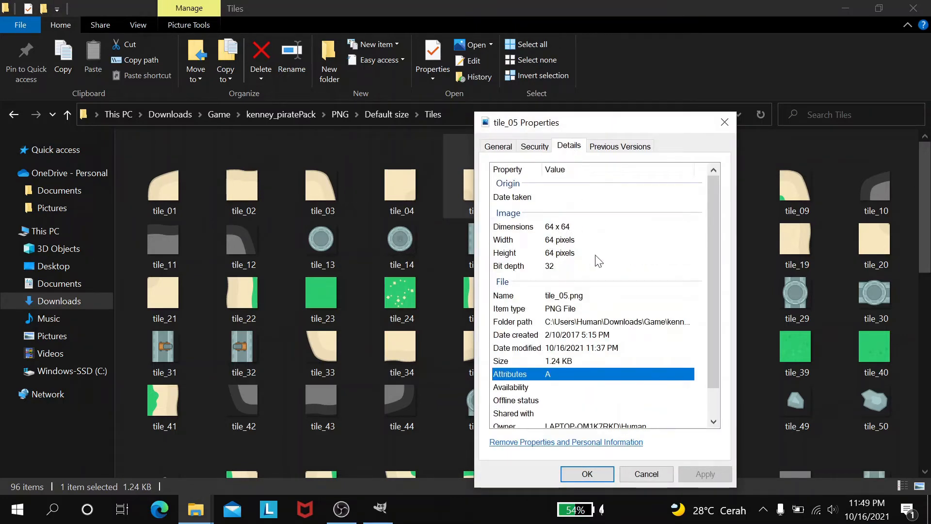
left_click(588, 473)
left_click(380, 508)
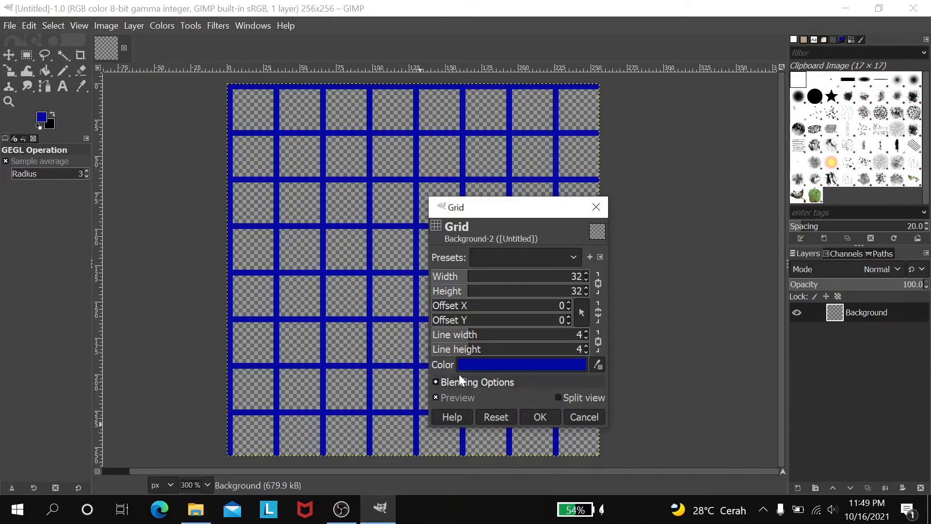
- Set the grid's cell width and height to 64 px
left_click(586, 274)
left_click(586, 274)
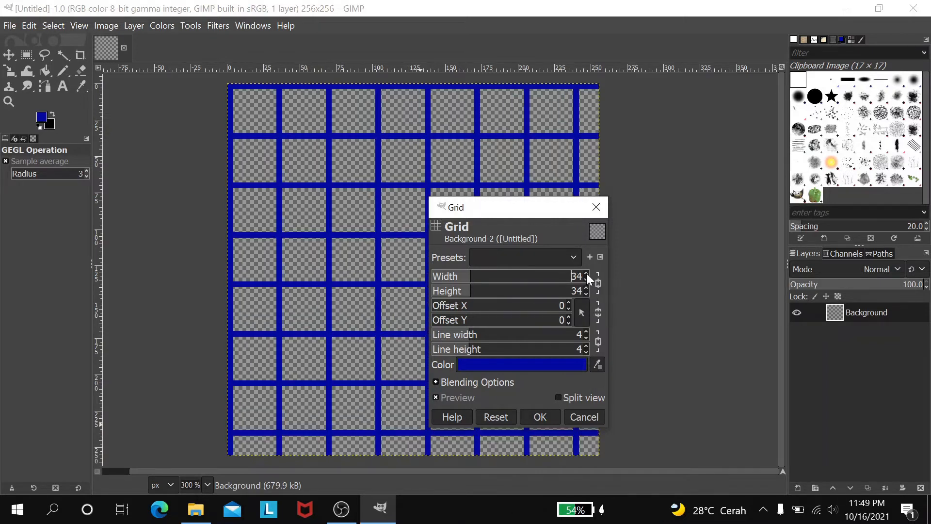
left_click(587, 274)
left_click(586, 274)
left_click(586, 274)
left_click(586, 274)
left_click(587, 273)
left_click(586, 274)
left_click(586, 274)
left_click(586, 273)
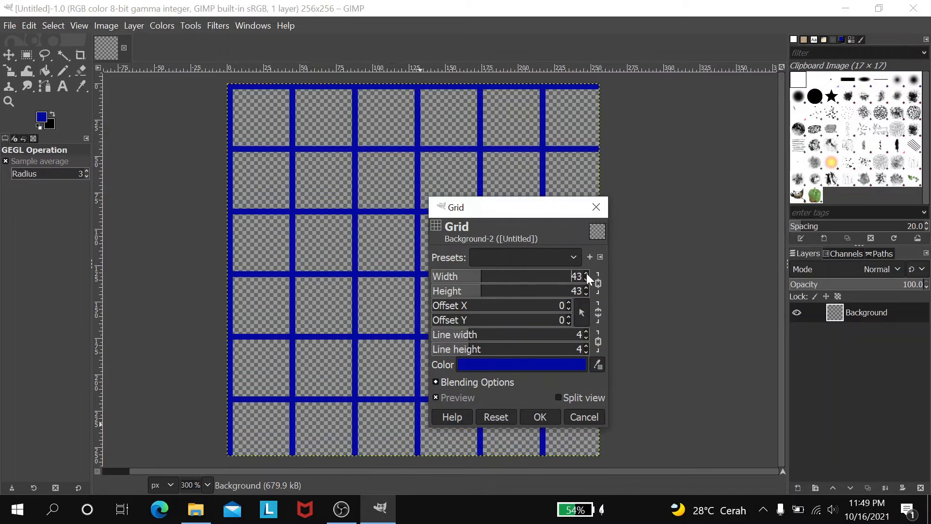
left_click(586, 273)
left_click(586, 273)
left_click(587, 274)
left_click(586, 273)
left_click(586, 274)
left_click(586, 274)
left_click(586, 273)
left_click(587, 274)
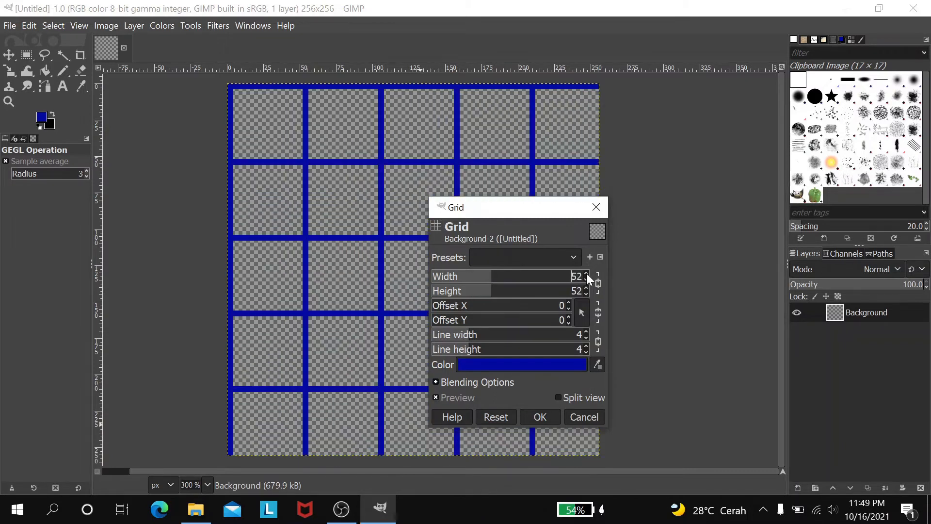
left_click(587, 273)
left_click(586, 274)
left_click(586, 273)
left_click(586, 273)
left_click(586, 273)
left_click(586, 274)
left_click(586, 274)
left_click(586, 273)
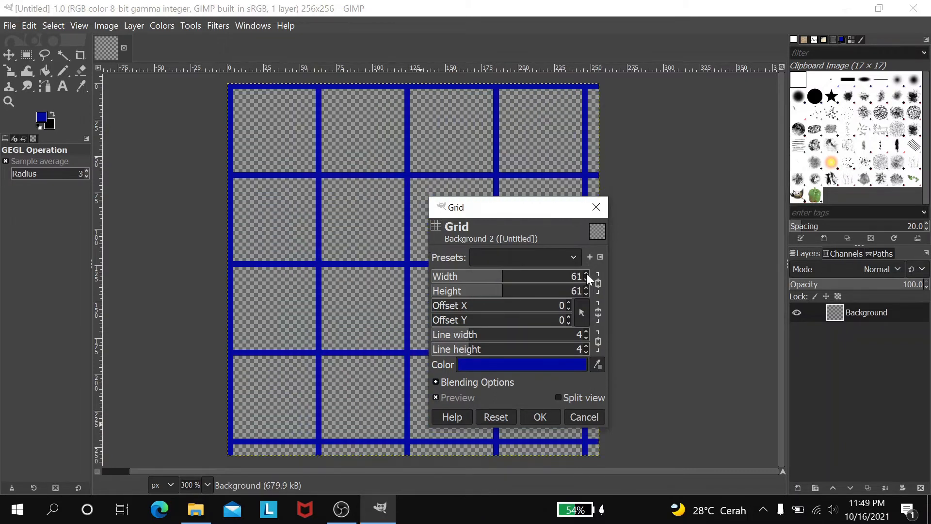
left_click(587, 273)
left_click(586, 273)
left_click(586, 274)
left_click(586, 274)
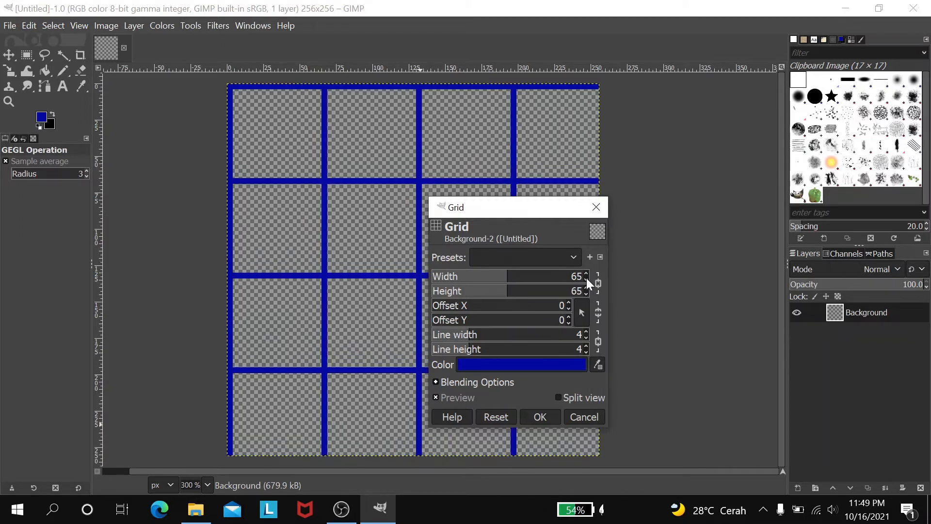
left_click(587, 280)
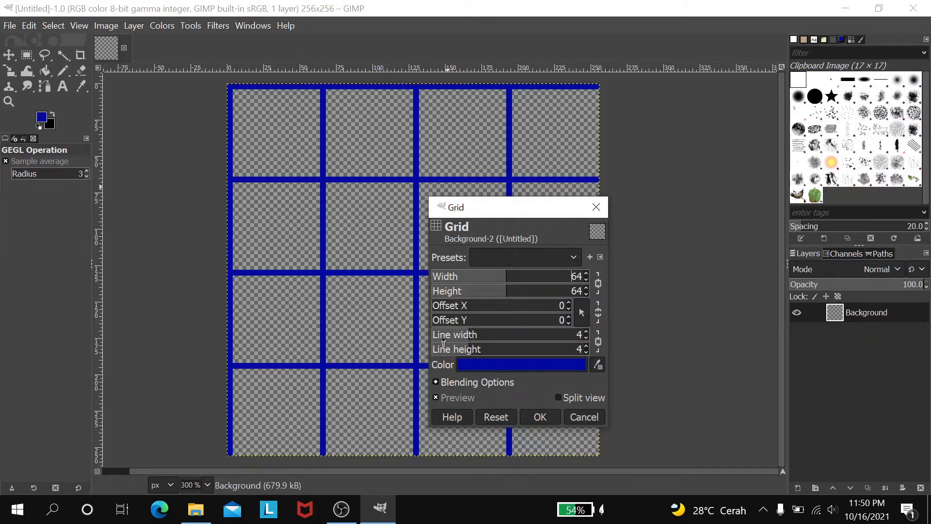
- Reduce the grid's line width and line height to 1 px
left_click(588, 337)
left_click(588, 337)
left_click(587, 337)
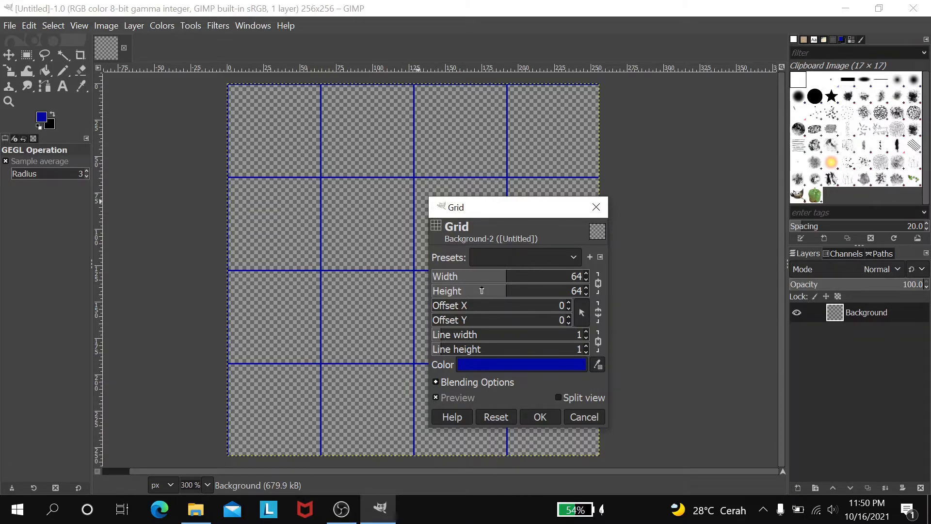
- Change the grid line colour to dark grey 373737 and apply the grid to the Background layer
left_click(517, 365)
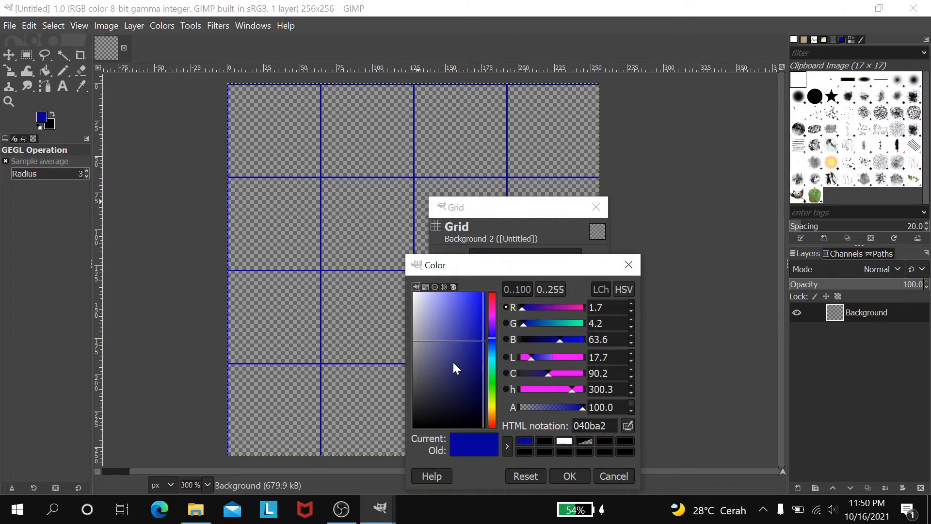
left_click(438, 359)
left_click_drag(437, 359, 412, 399)
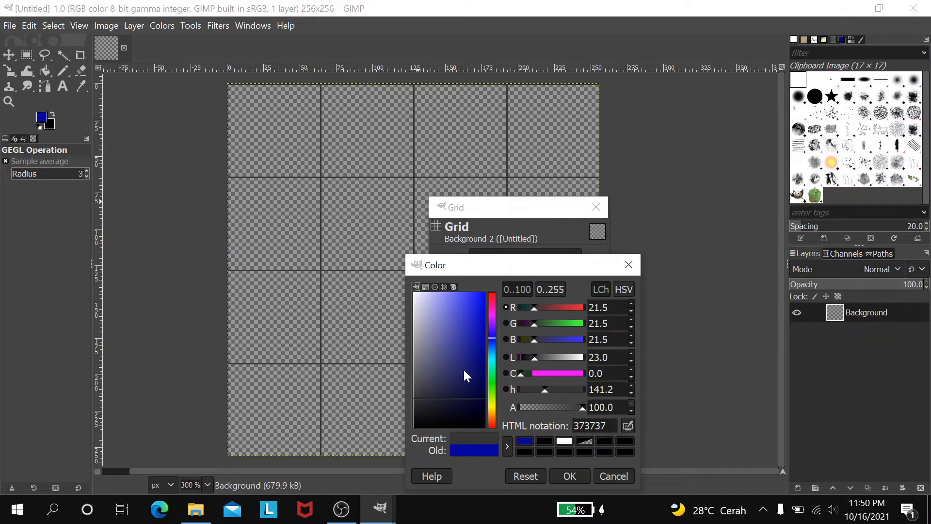
left_click(563, 479)
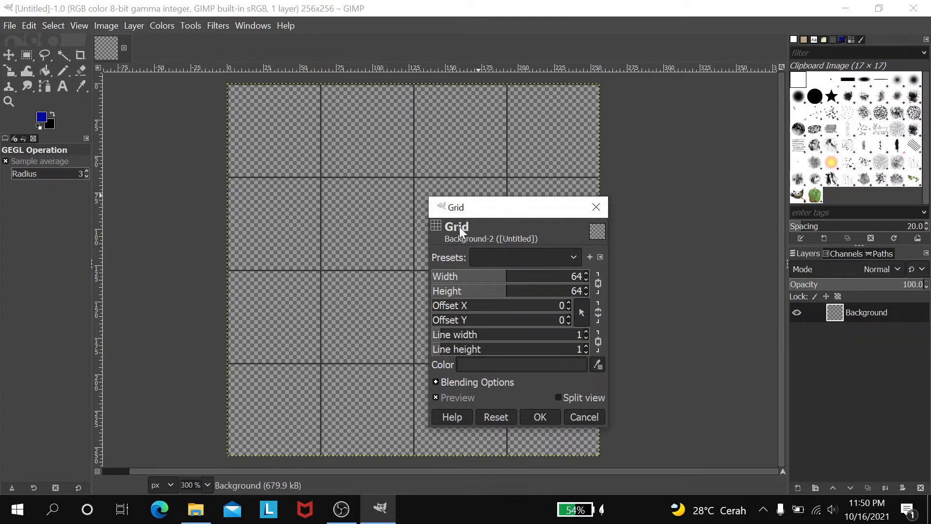
left_click(540, 418)
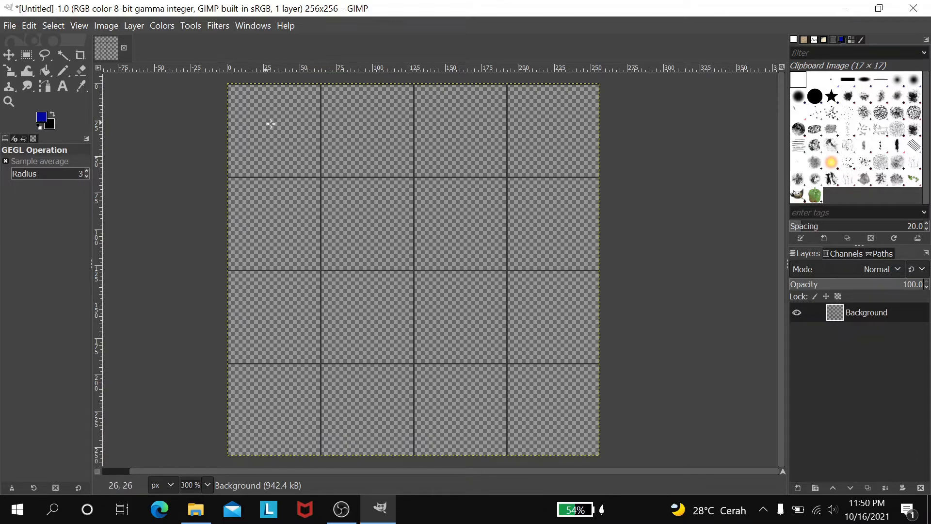
- Enable Snap to Grid for the image
left_click(80, 26)
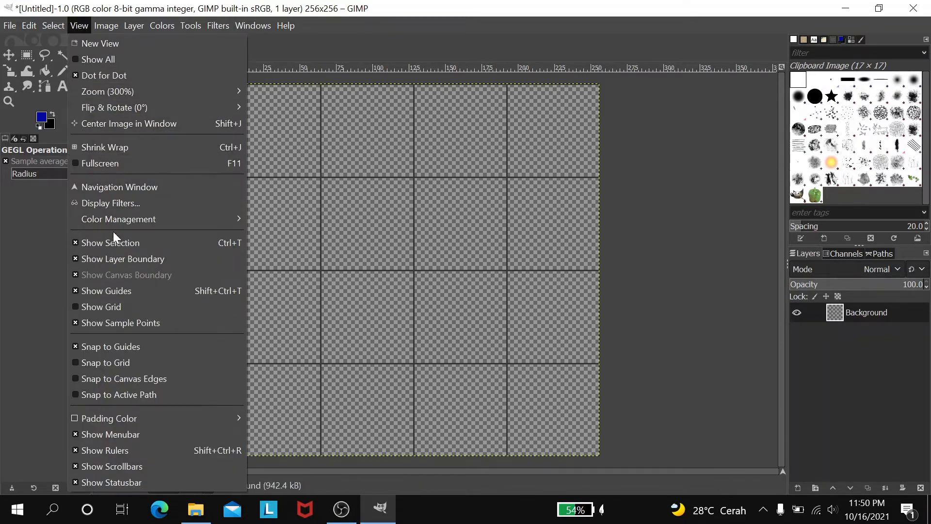
left_click(106, 362)
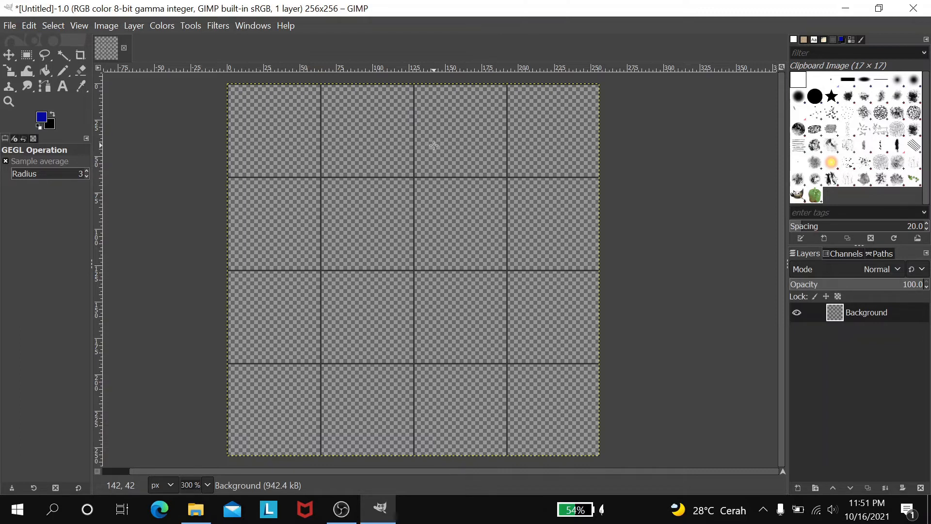
- Start opening an image as layers and browse to Downloads > Game > kenney_piratePack > PNG > Default size > Tiles
left_click(11, 26)
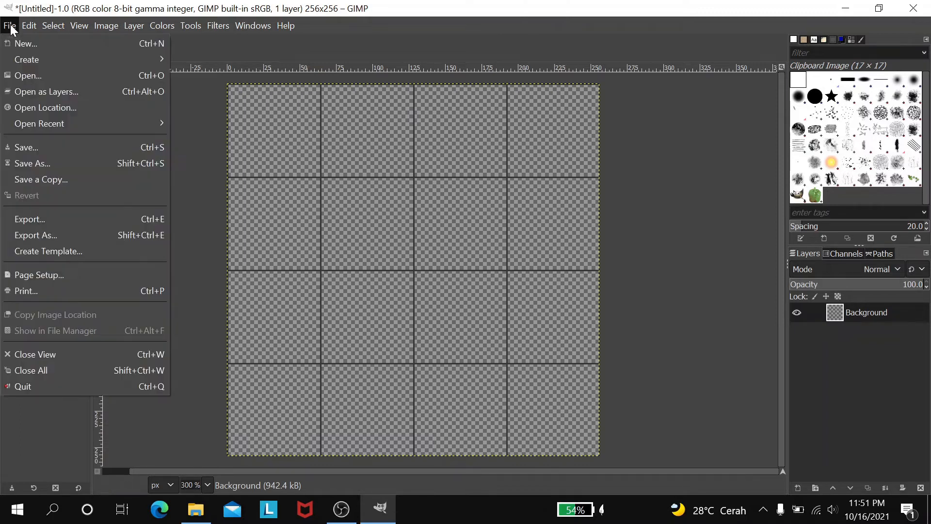
left_click(18, 95)
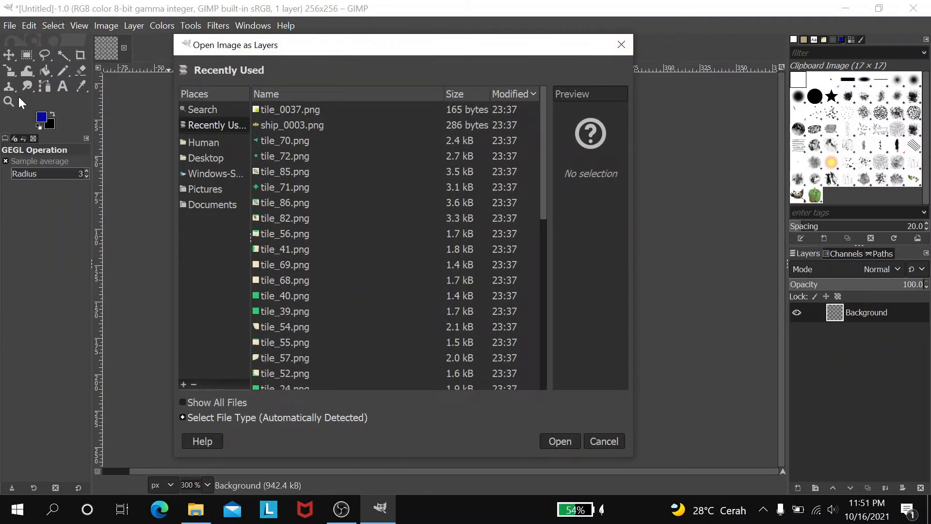
left_click(196, 509)
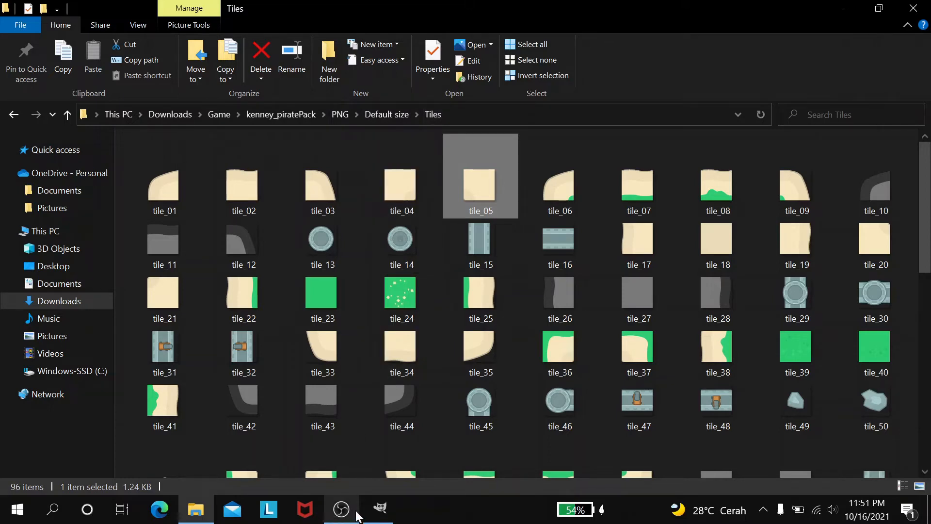
left_click(380, 507)
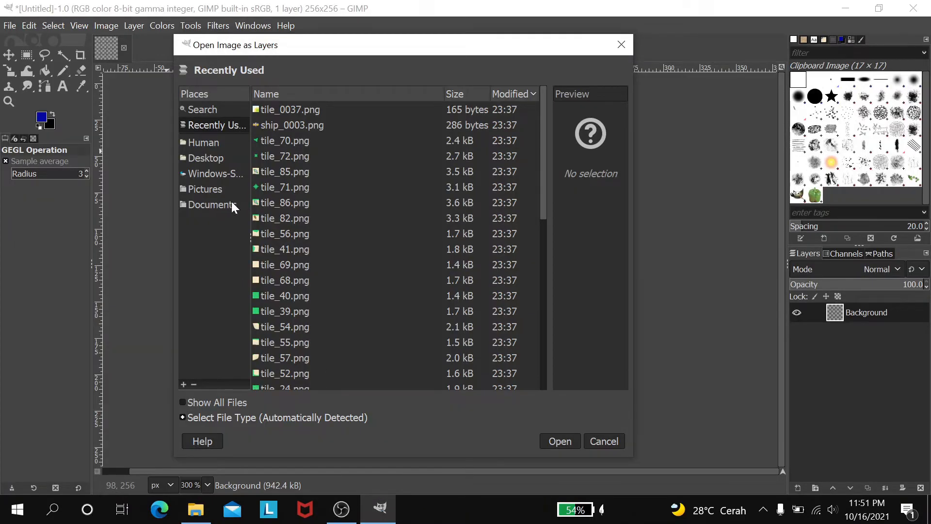
left_click(211, 144)
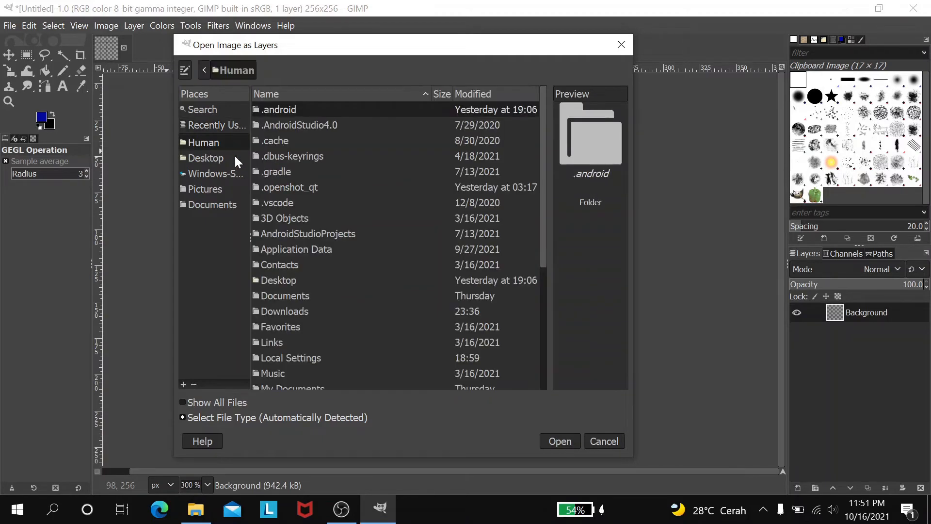
double_click(284, 311)
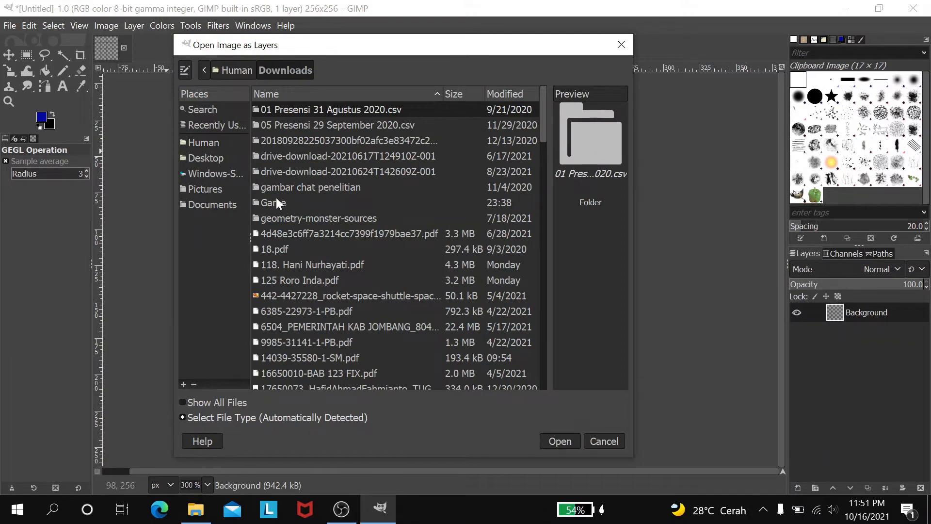
double_click(276, 200)
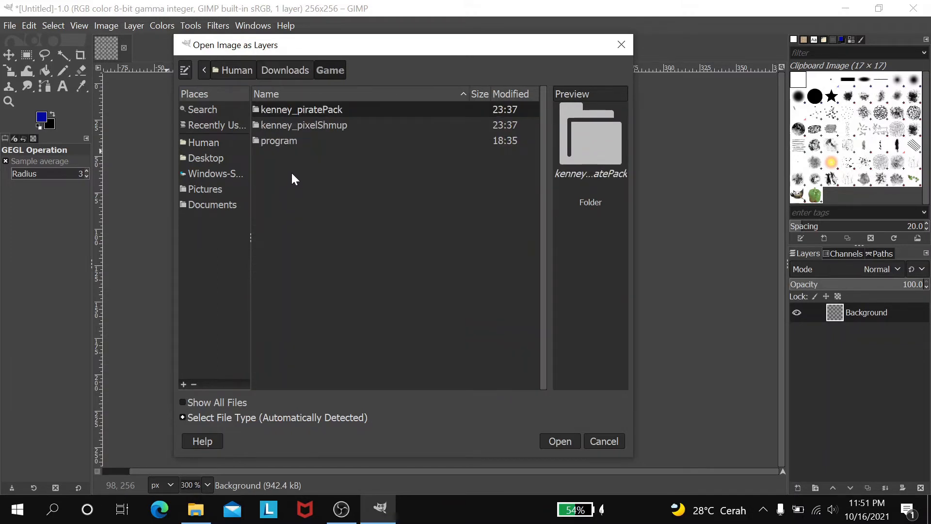
double_click(315, 109)
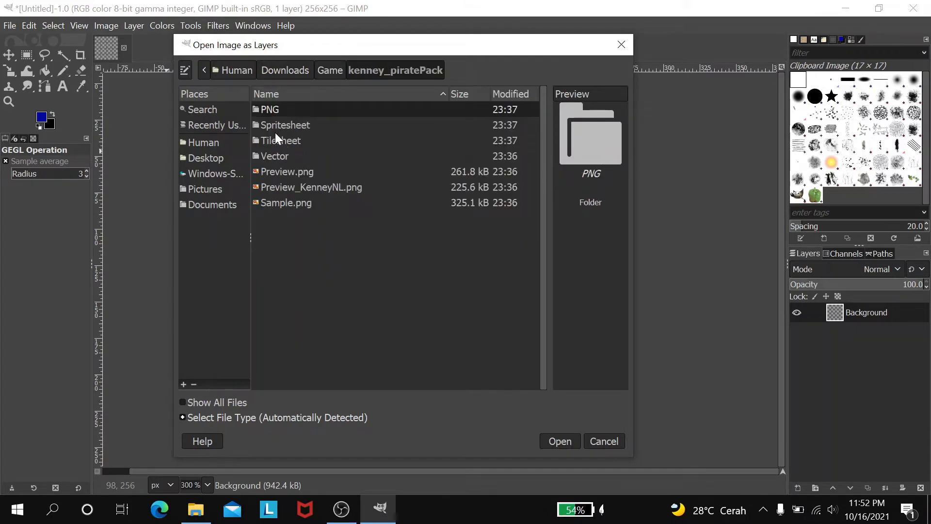
double_click(273, 110)
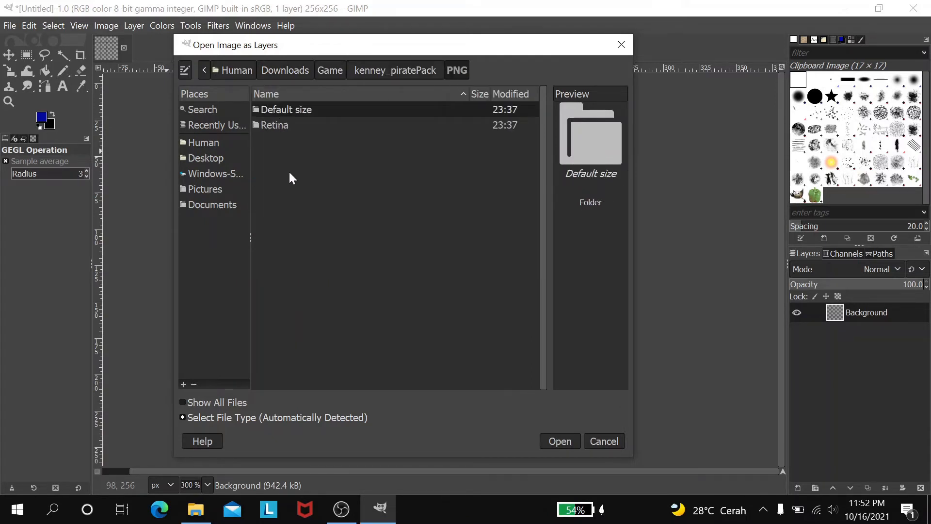
double_click(289, 110)
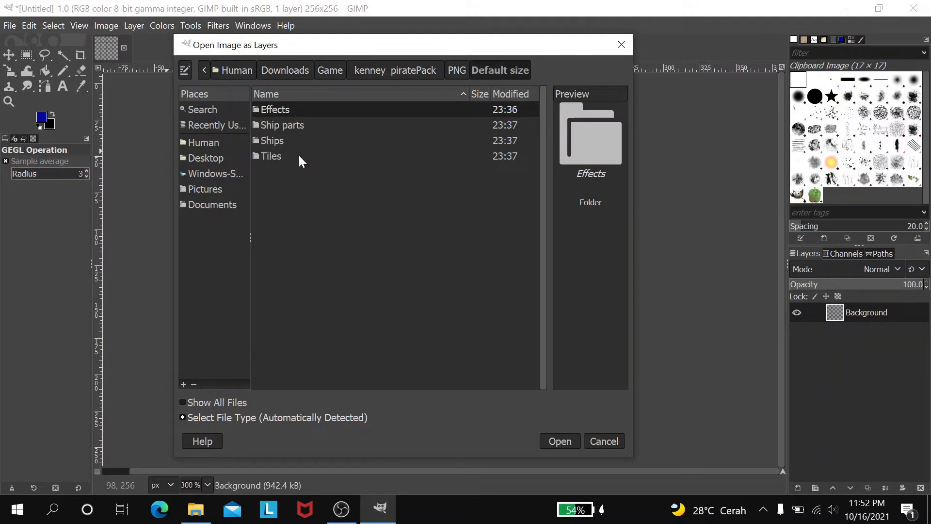
double_click(279, 155)
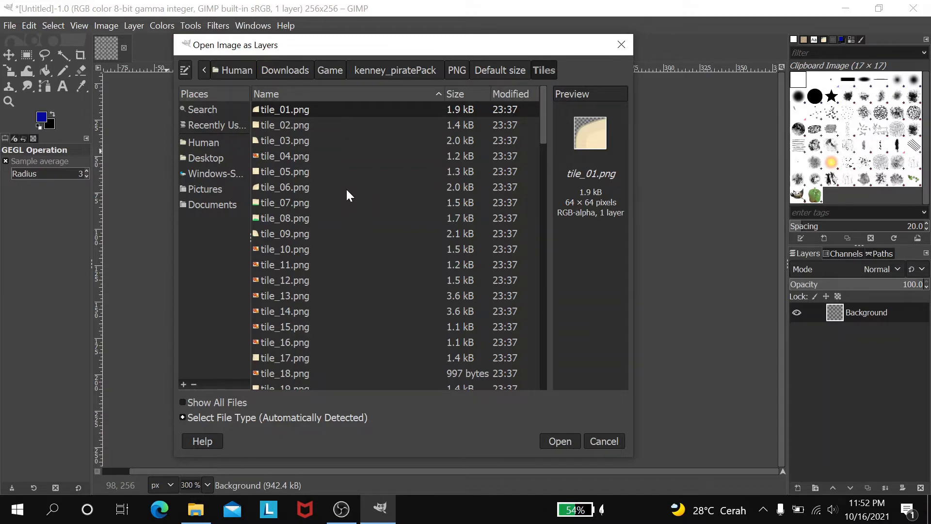
- Add tile_06.png as a layer and move it into the grid cell at row 1, column 1
left_click(290, 190)
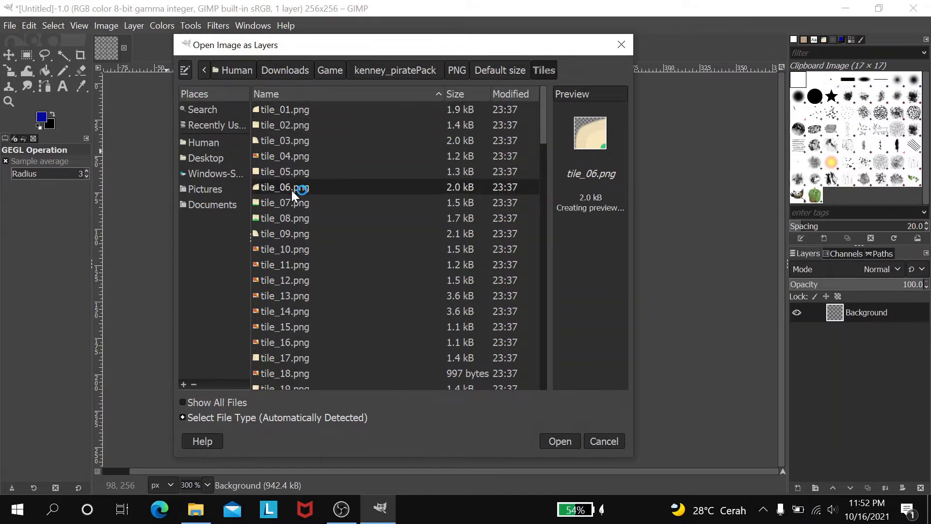
left_click(555, 439)
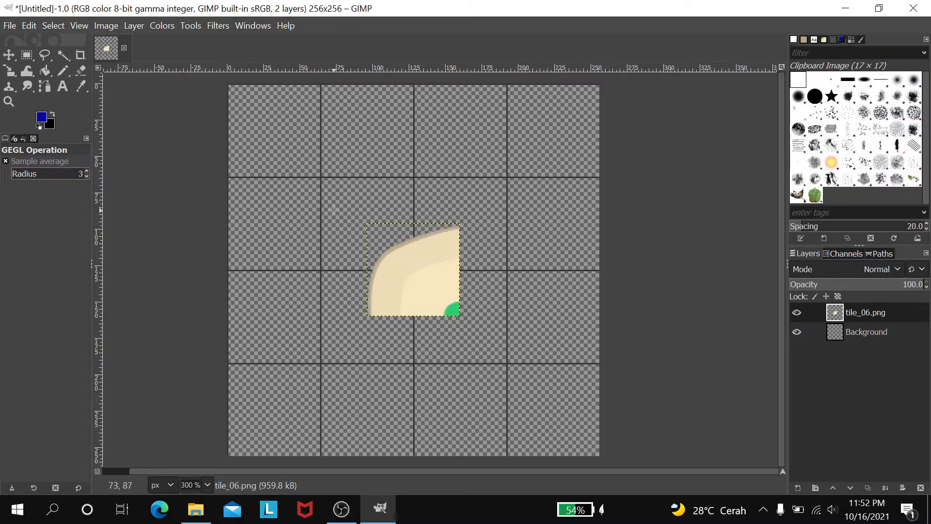
left_click(11, 58)
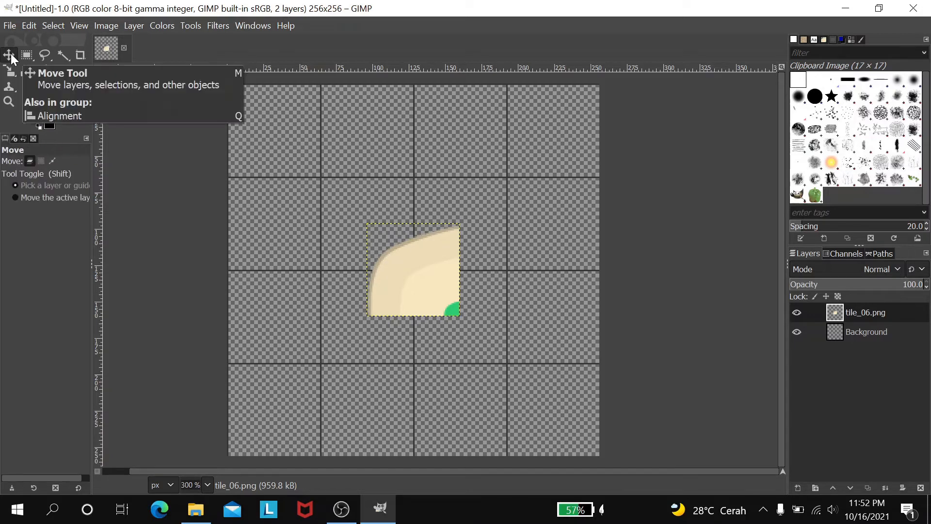
left_click(423, 272)
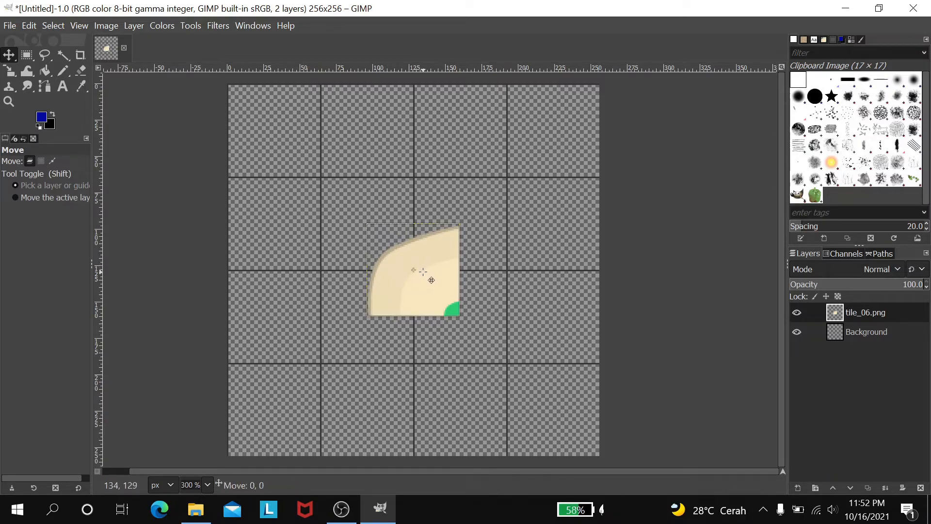
left_click_drag(422, 272, 283, 130)
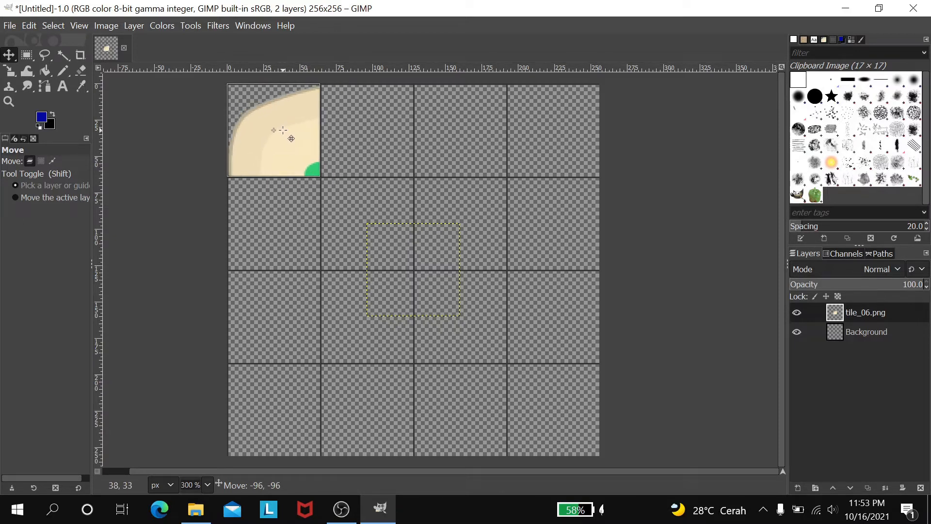
left_click_drag(283, 130, 283, 130)
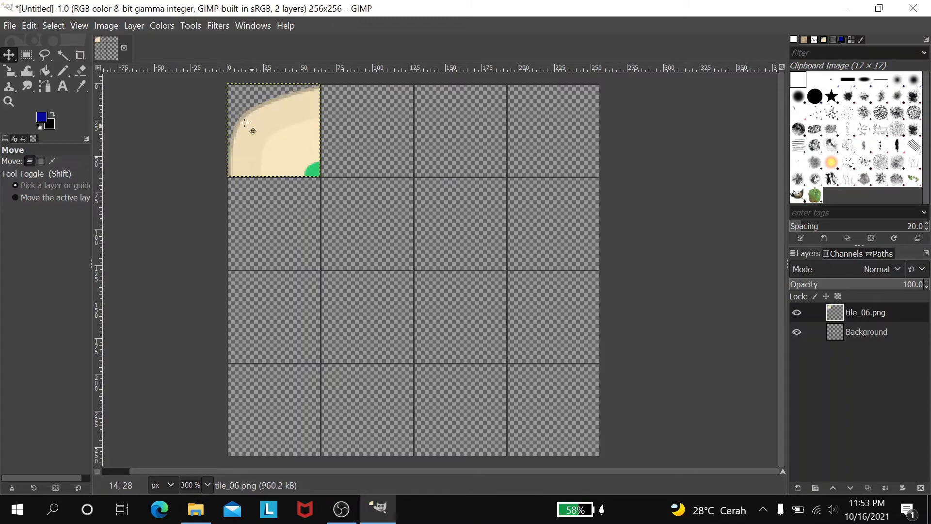
- Add tile_07.png as a layer and move it into the grid cell at row 1, column 2
left_click(11, 25)
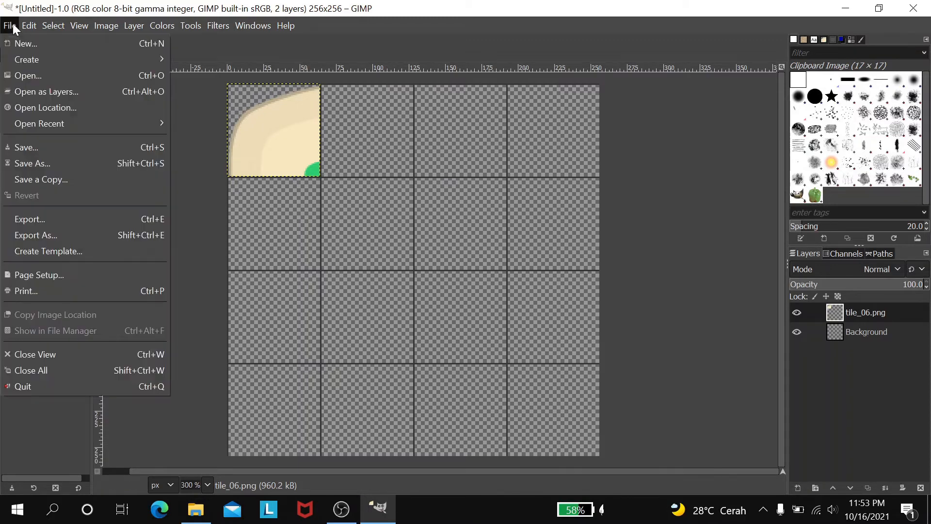
left_click(22, 94)
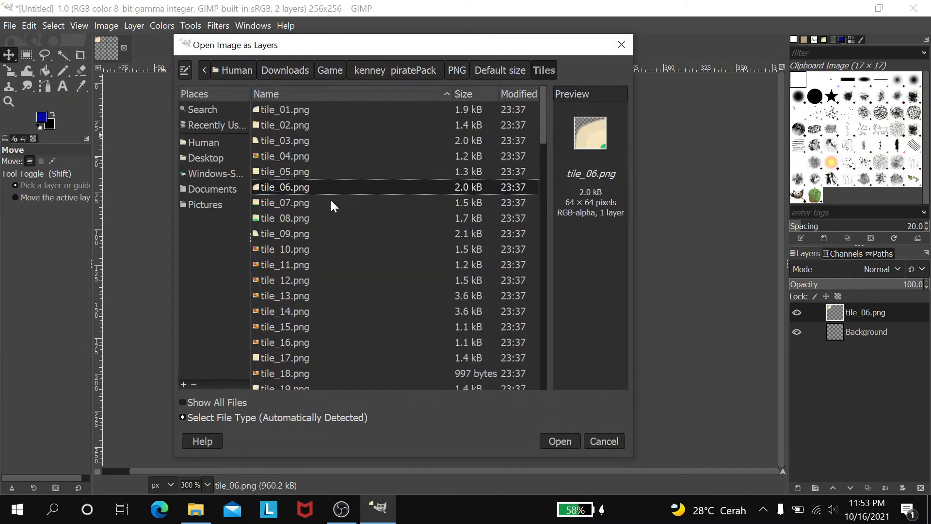
left_click(298, 205)
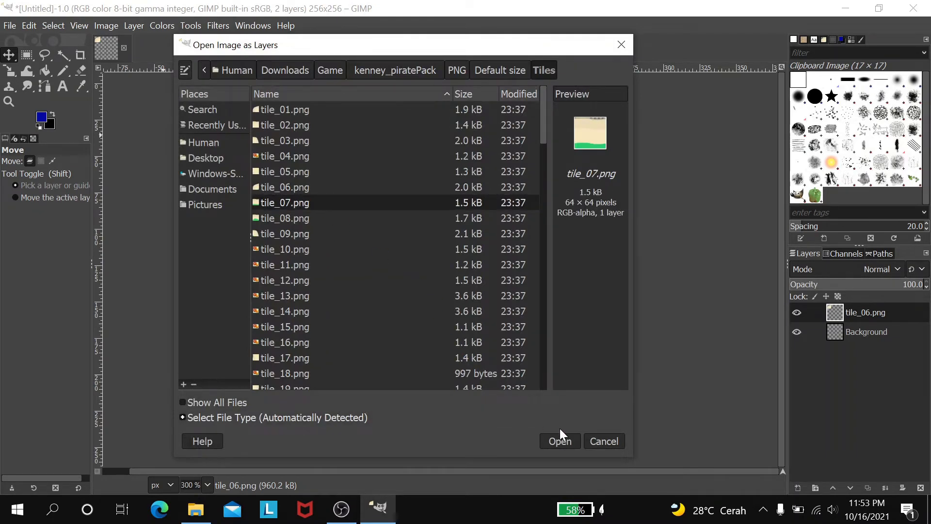
left_click(559, 441)
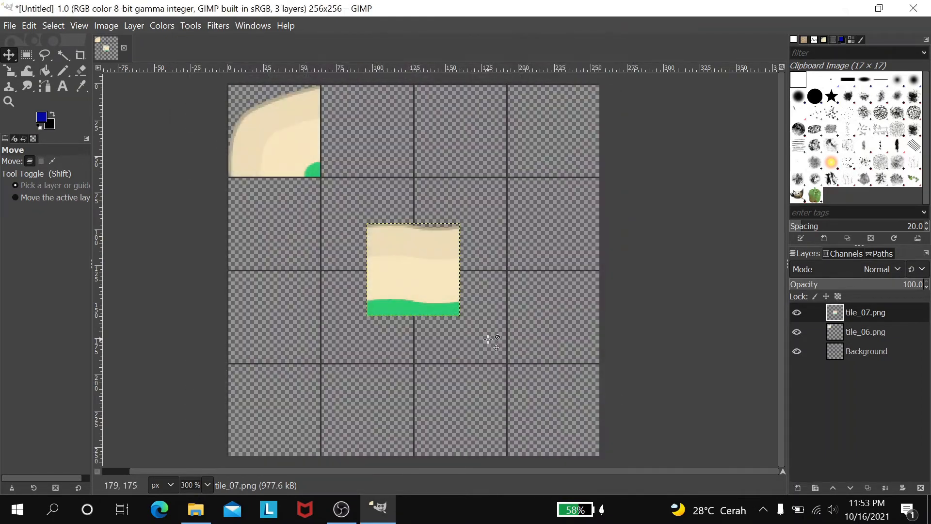
left_click_drag(418, 269, 370, 130)
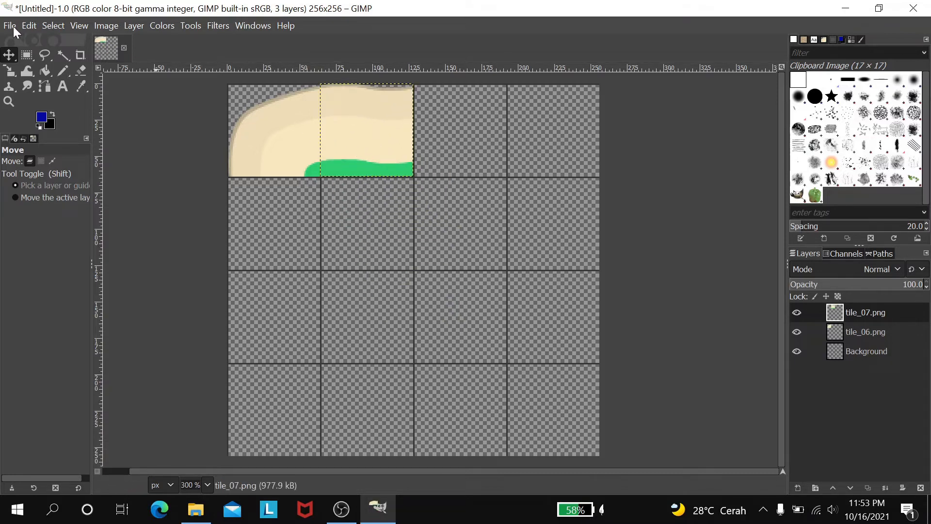
mouse_move(377, 138)
left_mouse_down()
mouse_move(376, 158)
mouse_move(376, 128)
mouse_move(378, 139)
mouse_move(401, 132)
mouse_move(364, 138)
mouse_move(375, 142)
left_mouse_up()
- Add tile_08.png as a layer and move it into the grid cell at row 1, column 3
left_click(12, 25)
left_click(36, 92)
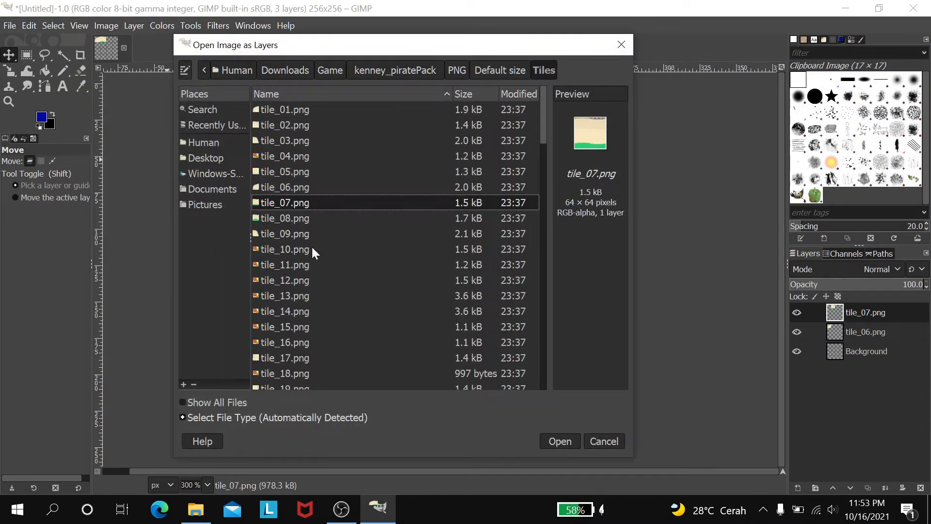
left_click(297, 219)
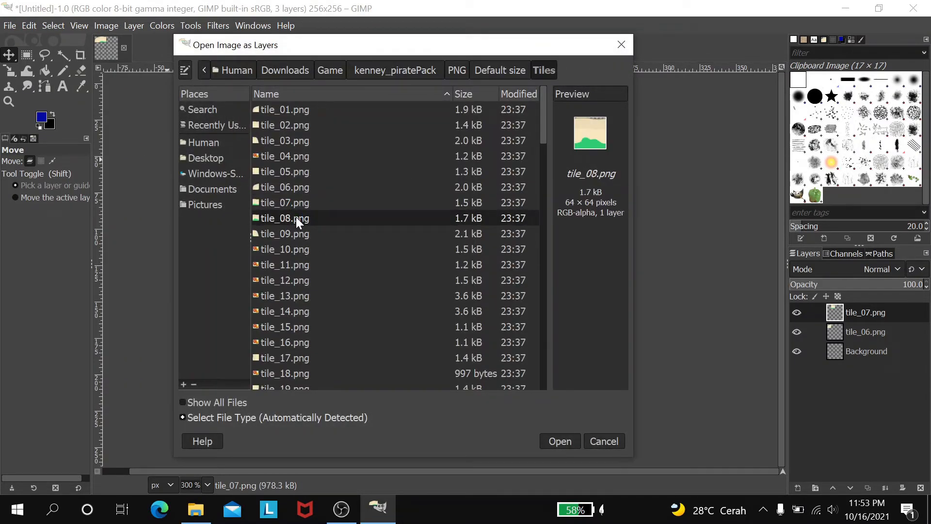
left_click(564, 440)
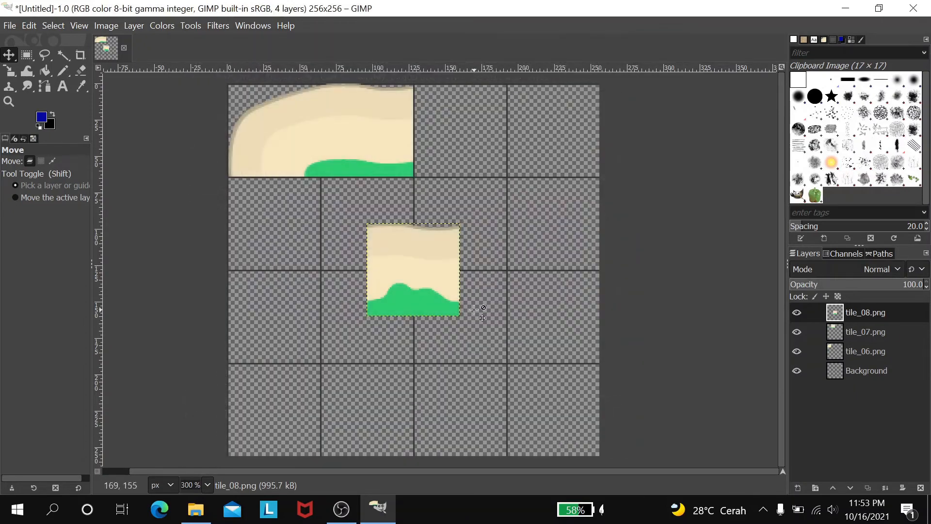
left_click_drag(422, 293, 468, 154)
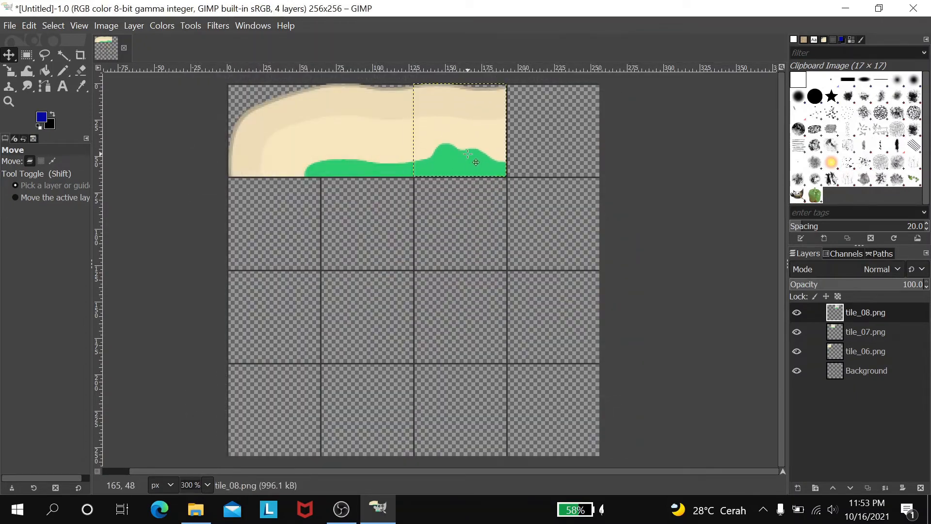
- Add tile_09.png as a layer and move it into the grid cell at row 1, column 4
left_click(14, 25)
left_click(36, 91)
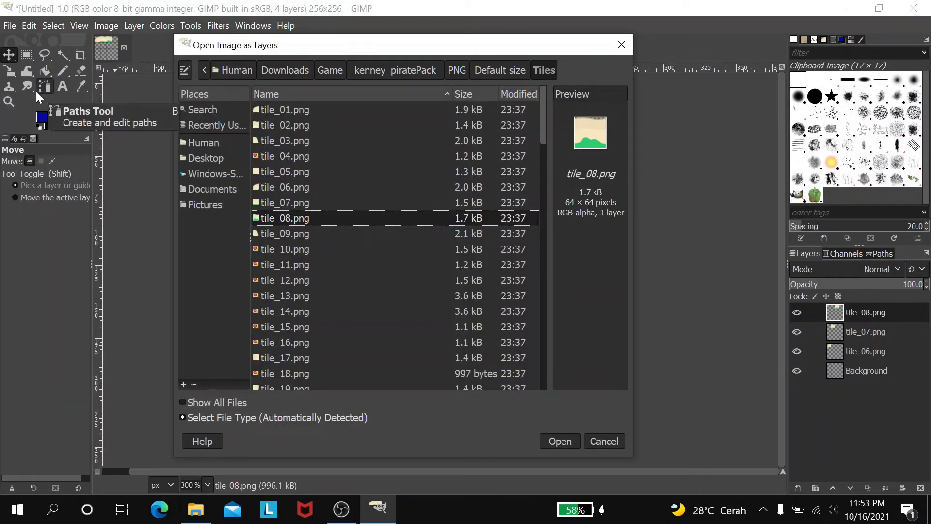
left_click(273, 234)
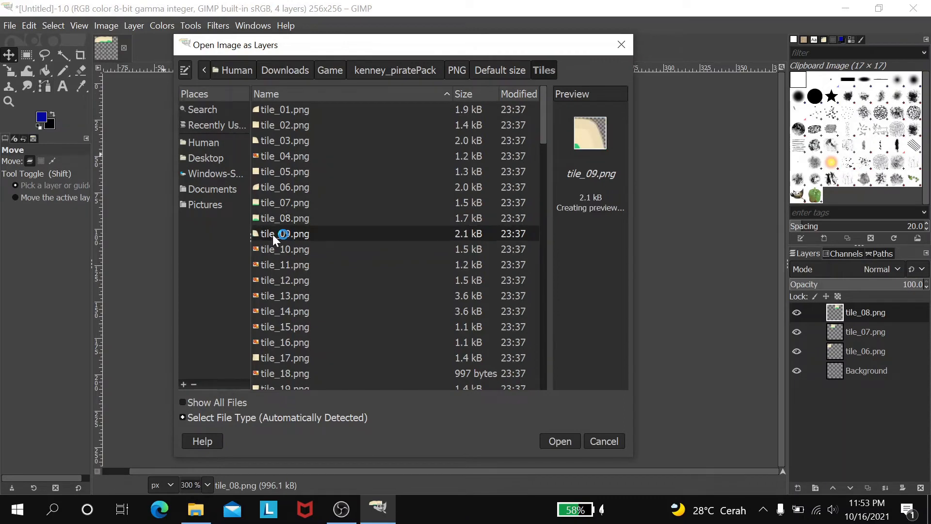
left_click(556, 441)
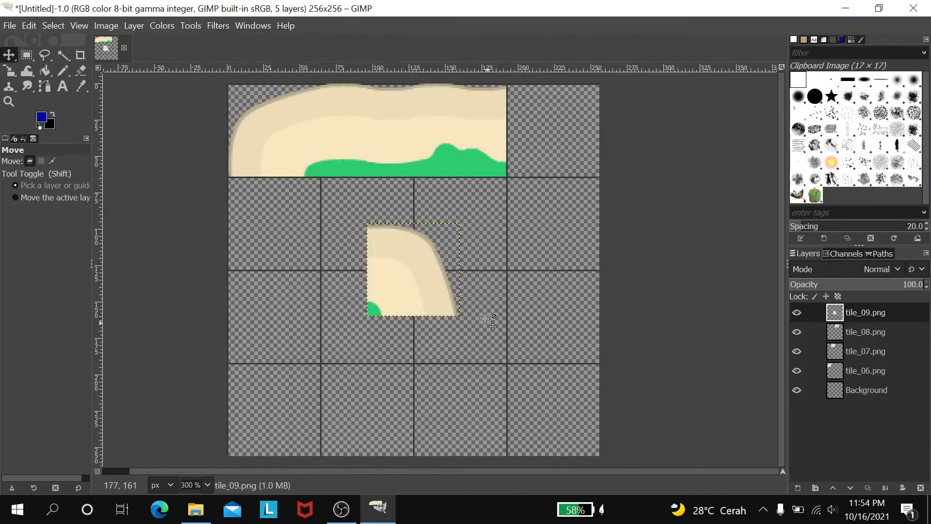
left_click_drag(404, 283, 539, 143)
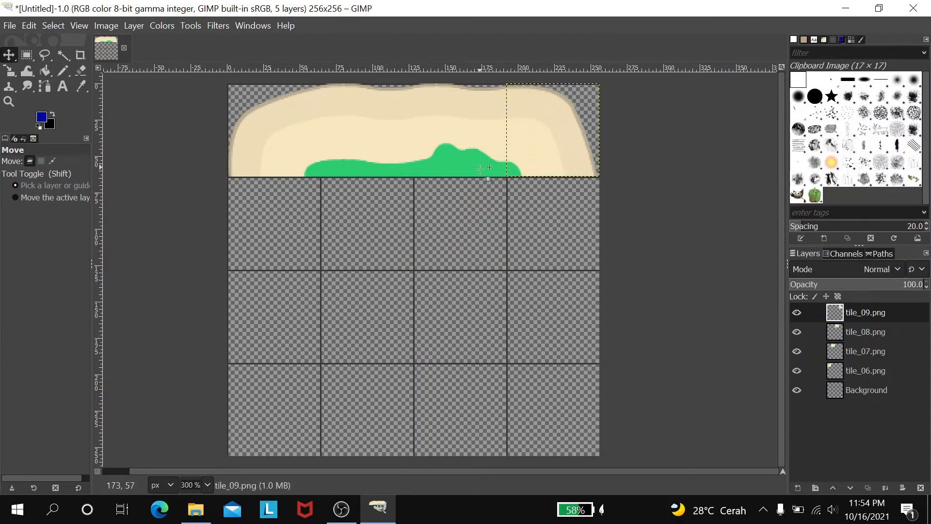
- Add tile_25.png as a layer and move it into the grid cell at row 2, column 4
key("ctrl+alt+o")
scroll(293, 340, "down", 2)
left_click(291, 380)
left_click(560, 441)
left_click_drag(416, 278, 556, 232)
- Add tile_41.png as a layer and move it into the grid cell at row 3, column 4
key("ctrl+alt+o")
scroll(279, 242, "down", 5)
left_click(286, 324)
left_click(560, 441)
left_click_drag(405, 270, 544, 316)
- Add tile_57.png as a layer and move it into the grid cell at row 4, column 4
left_click(10, 25)
left_click(25, 96)
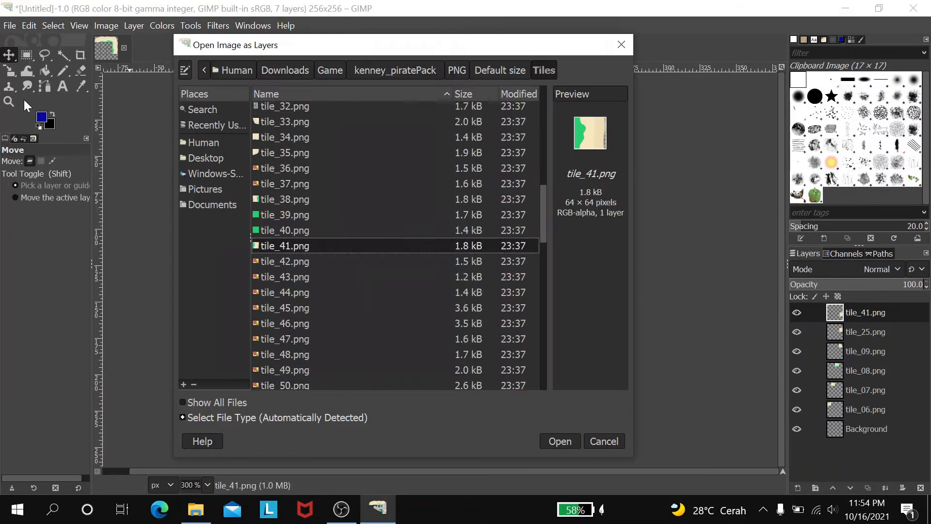
scroll(286, 291, "down", 4)
left_click(286, 357)
left_click(560, 441)
left_click_drag(414, 275, 554, 415)
- Add tile_55.png as a layer and move it into the grid cell at row 4, column 3
left_click(9, 26)
left_click(34, 92)
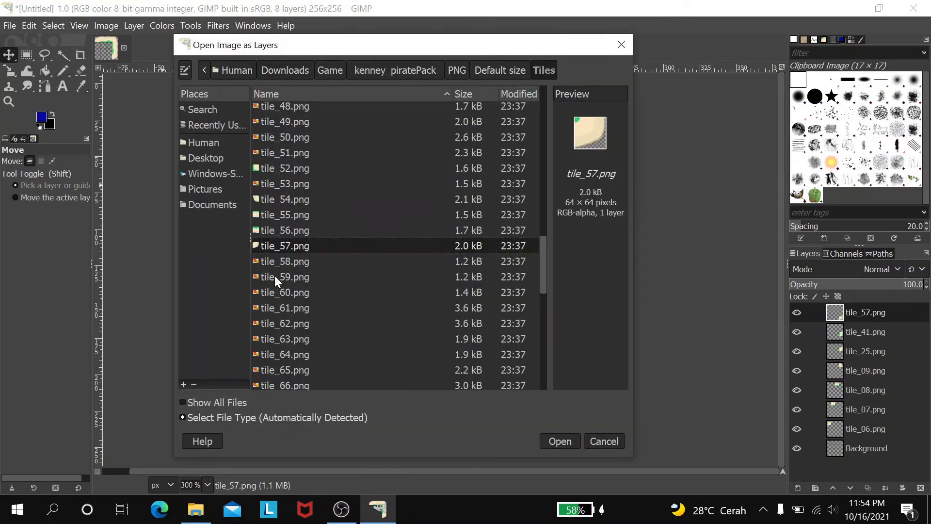
left_click(285, 215)
left_click(561, 440)
left_click_drag(423, 286, 469, 425)
- Add tile_56.png as a layer and move it into the grid cell at row 4, column 2
left_click(12, 26)
left_click(29, 92)
left_click(286, 262)
left_click(560, 441)
left_click_drag(420, 268, 373, 407)
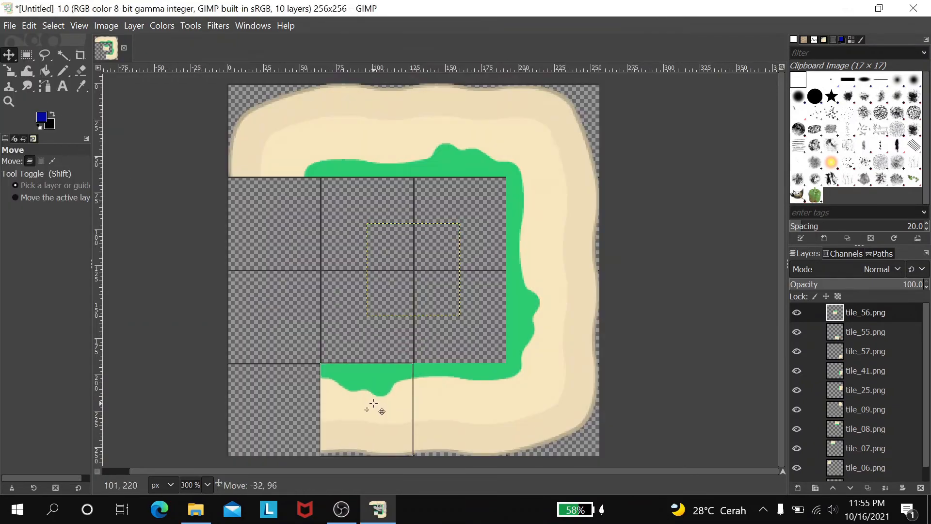
- Add tile_54.png as a layer and move it into the grid cell at row 4, column 1
left_click(10, 26)
left_click(26, 92)
left_click(285, 216)
left_click(560, 442)
left_click_drag(414, 259, 272, 400)
- Add tile_22.png as a layer and move it into the grid cell at row 3, column 1
left_click(9, 25)
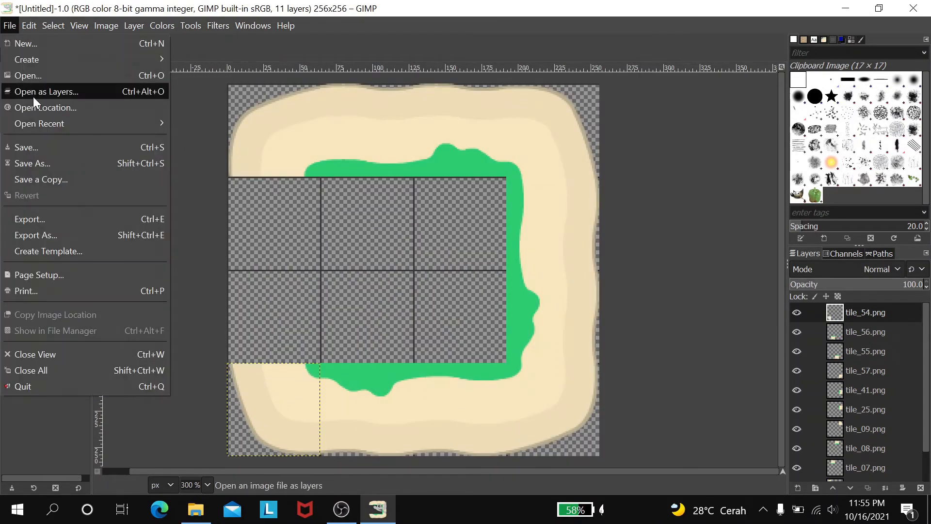
left_click(33, 92)
scroll(307, 190, "up", 10)
left_click(286, 285)
left_click(560, 442)
left_click_drag(422, 272, 282, 319)
- Add tile_38.png as a layer and move it into the grid cell at row 2, column 1
left_click(9, 26)
left_click(33, 92)
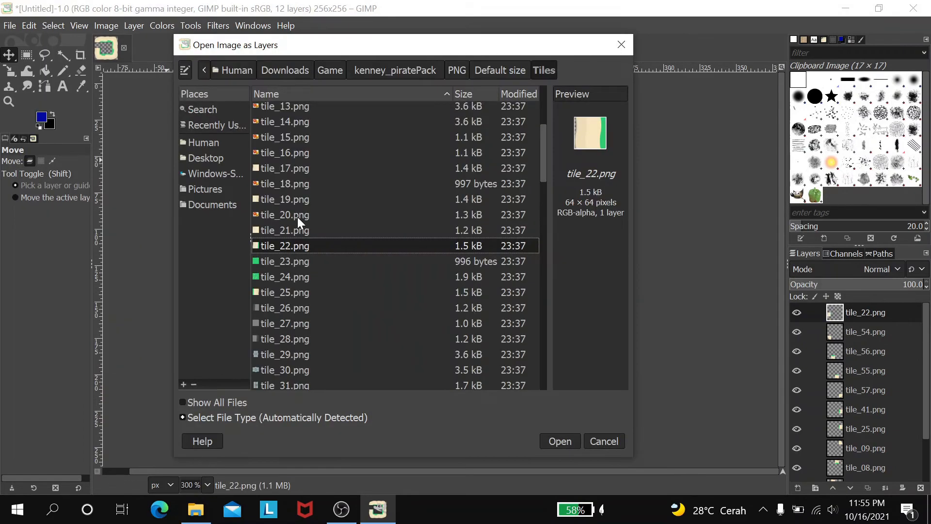
scroll(307, 243, "down", 5)
left_click(287, 355)
left_click(561, 441)
left_click_drag(412, 268, 273, 222)
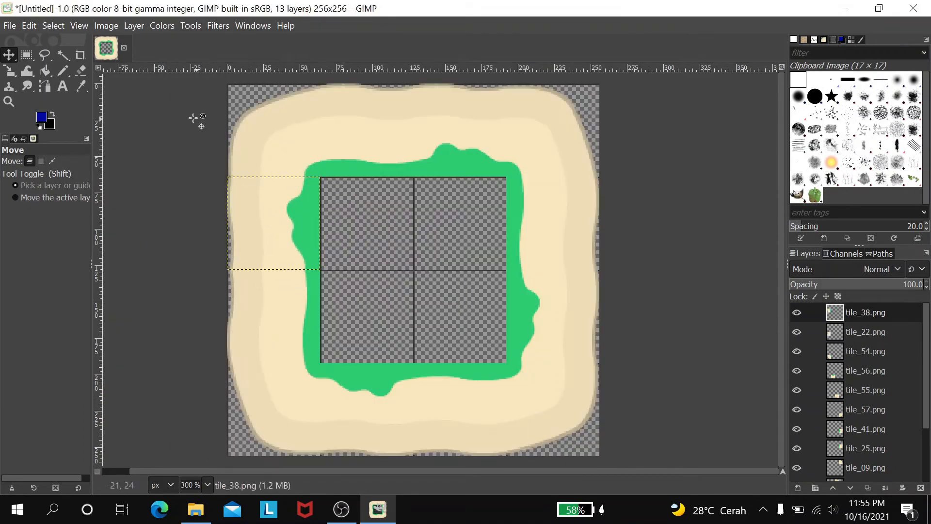
- Add tile_39.png as a layer and move it into the grid cell at row 2, column 2
left_click(9, 26)
left_click(33, 92)
left_click(304, 263)
left_click(560, 442)
left_click_drag(424, 275, 377, 229)
- Add tile_24.png as a layer and move it into the grid cell at row 2, column 3
left_click(12, 25)
left_click(33, 92)
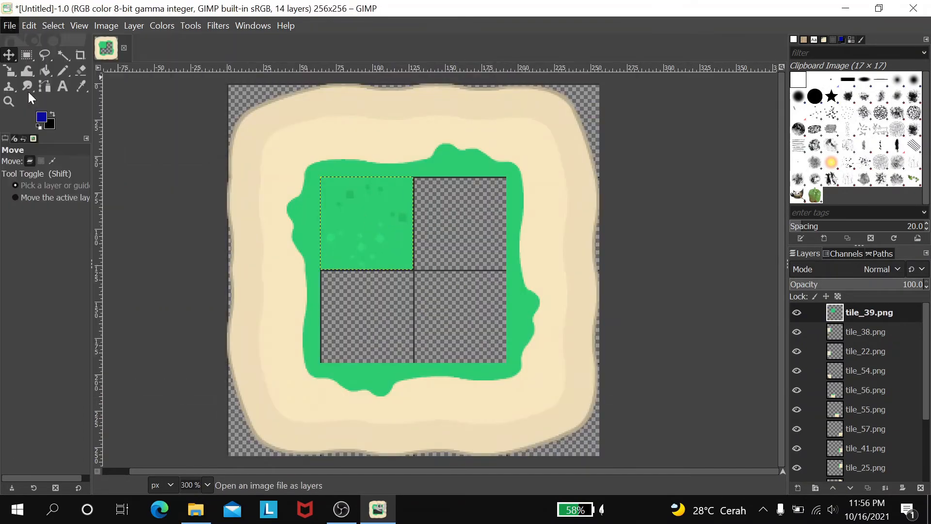
scroll(297, 194, "up", 4)
left_click(289, 116)
left_click(560, 441)
left_click_drag(423, 275, 469, 228)
- Add tile_40.png as a layer and move it into the grid cell at row 3, column 2
left_click(10, 27)
left_click(33, 92)
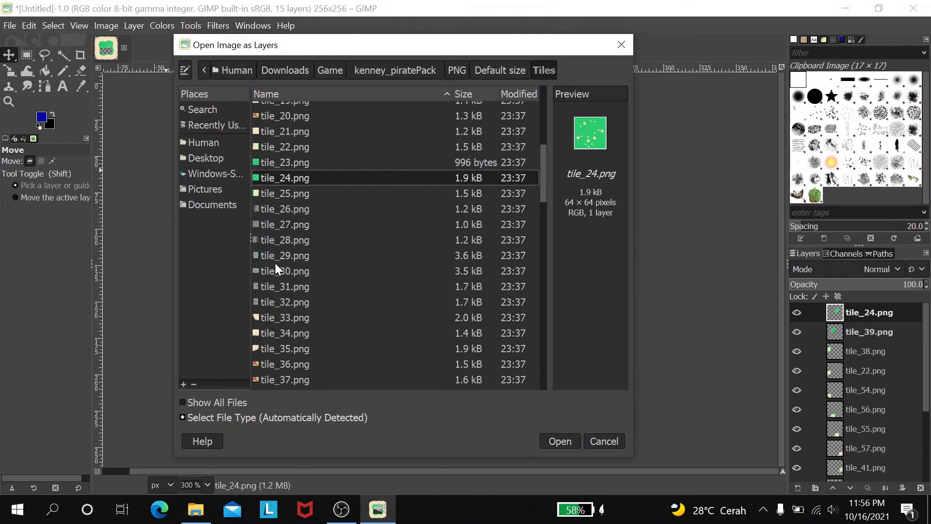
scroll(277, 267, "down", 3)
left_click(287, 324)
left_click(559, 441)
left_click_drag(421, 275, 374, 322)
- Add tile_40.png again, move it into the grid cell at row 3, column 3, and select the Background layer
left_click(9, 25)
left_click(33, 92)
left_click(561, 441)
left_click_drag(411, 240, 458, 287)
scroll(864, 437, "down", 7)
left_click(865, 474)
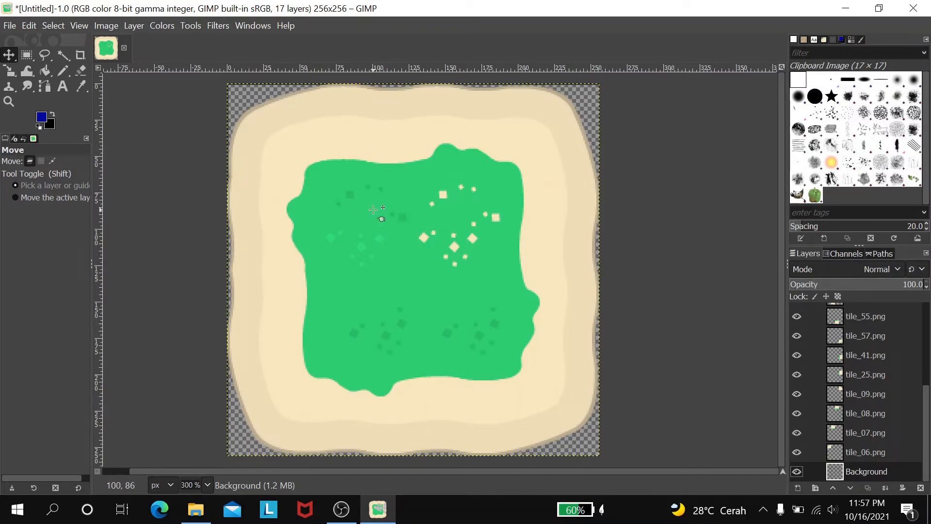
- Start saving the image and create a folder named Backgorund inside Downloads > Game
left_click(10, 25)
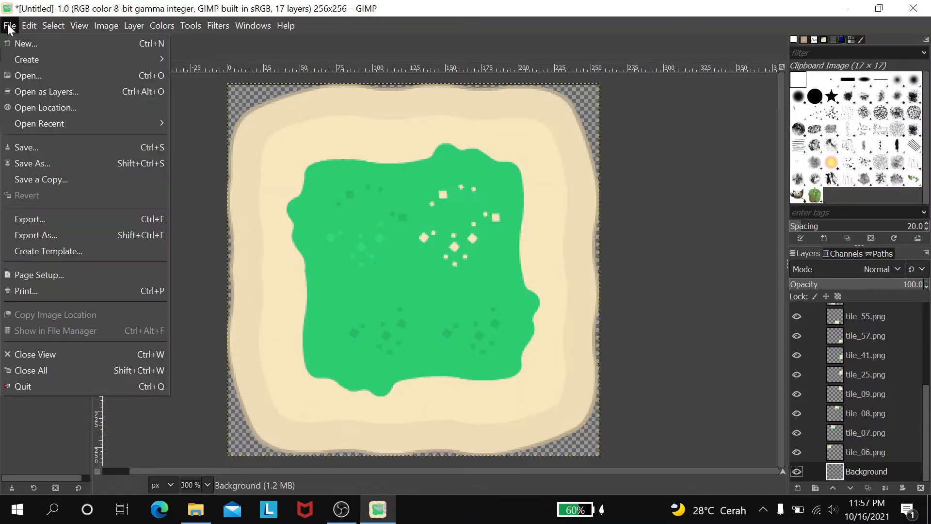
left_click(28, 148)
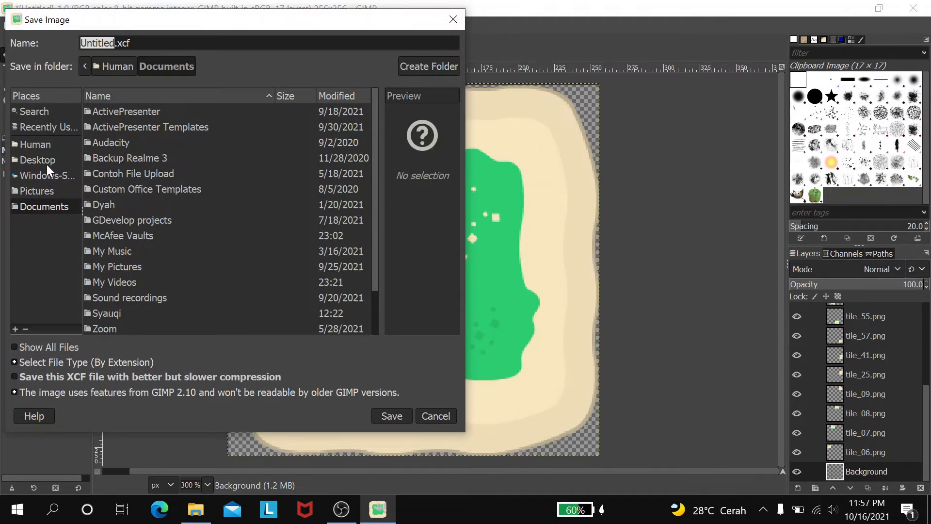
left_click(43, 144)
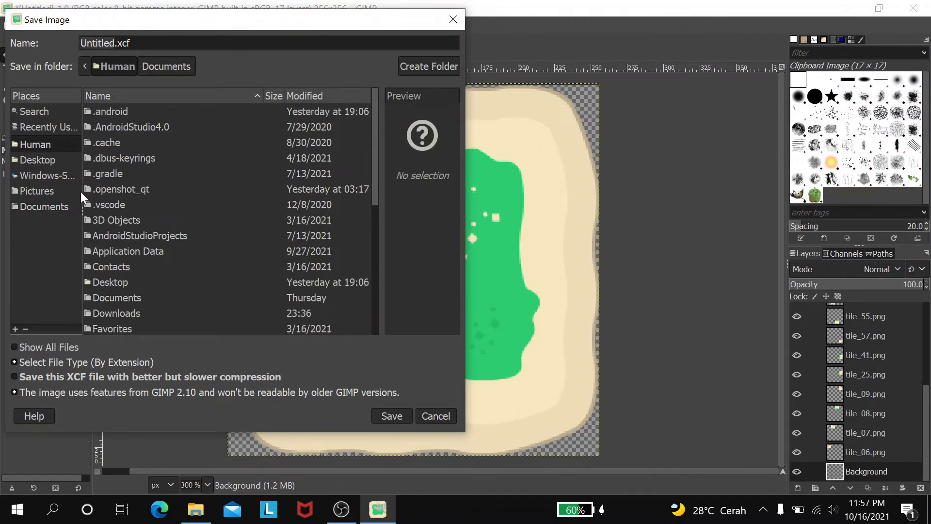
scroll(130, 233, "down", 5)
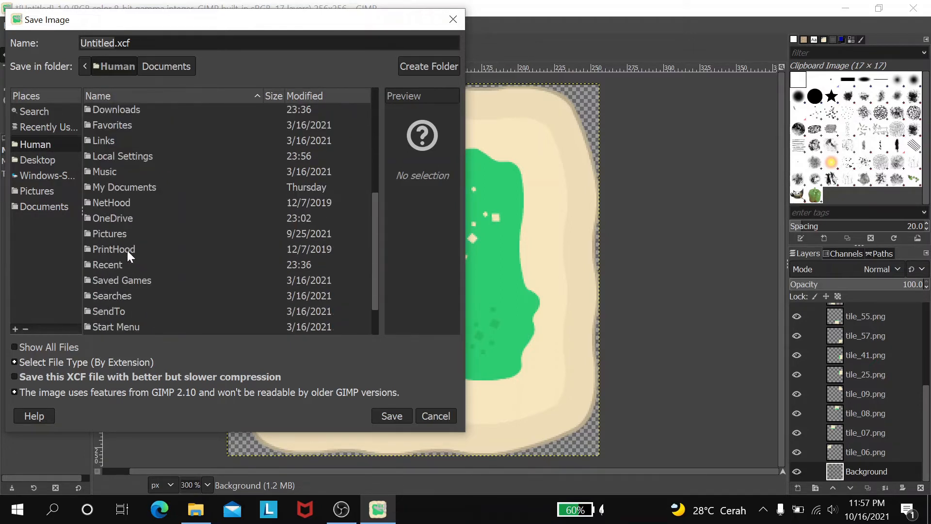
scroll(134, 175, "up", 2)
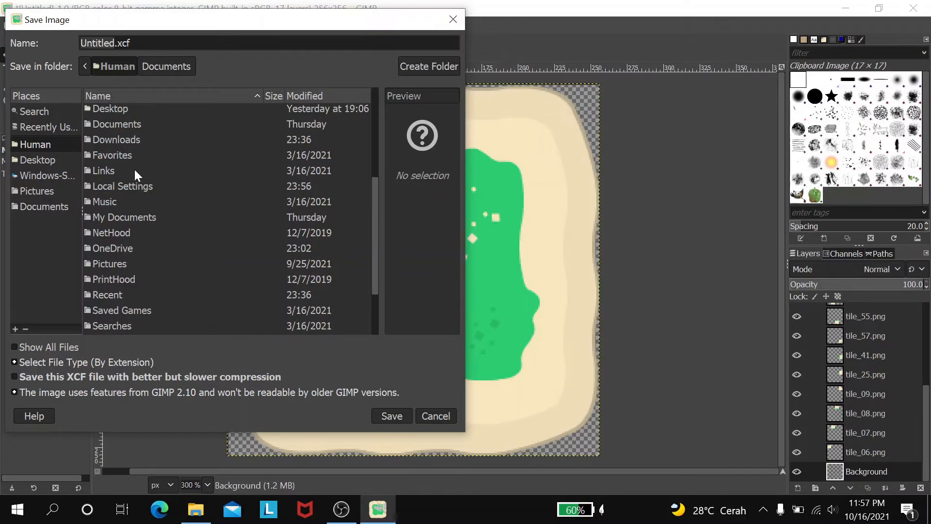
double_click(134, 140)
double_click(116, 201)
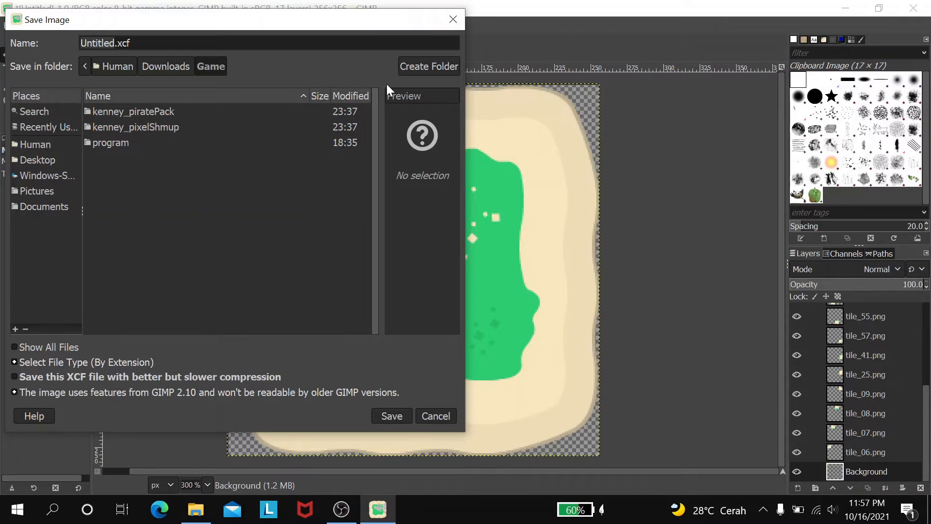
left_click(409, 66)
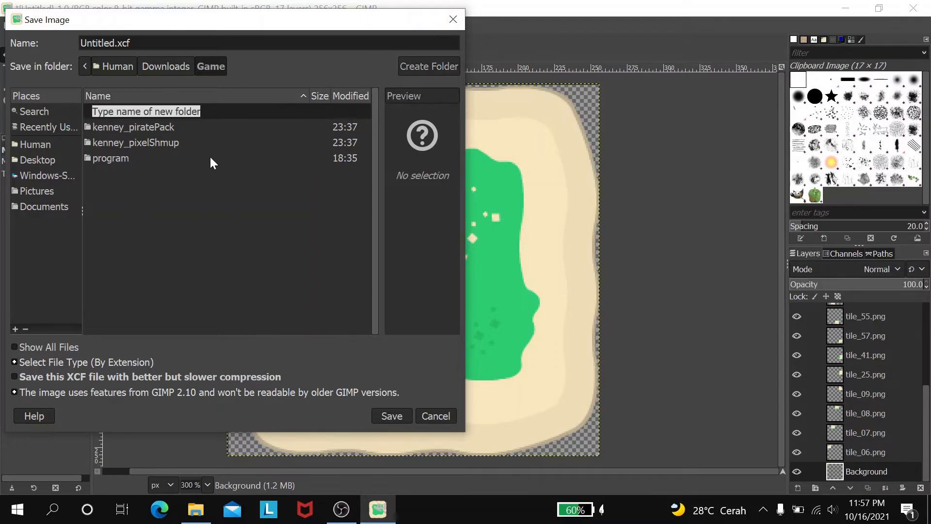
type("Back")
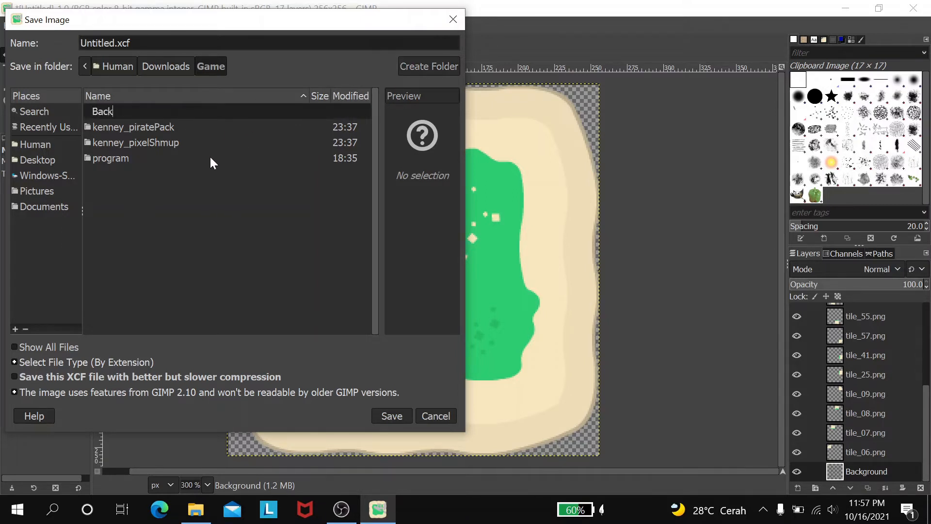
type("gorund")
key("Return")
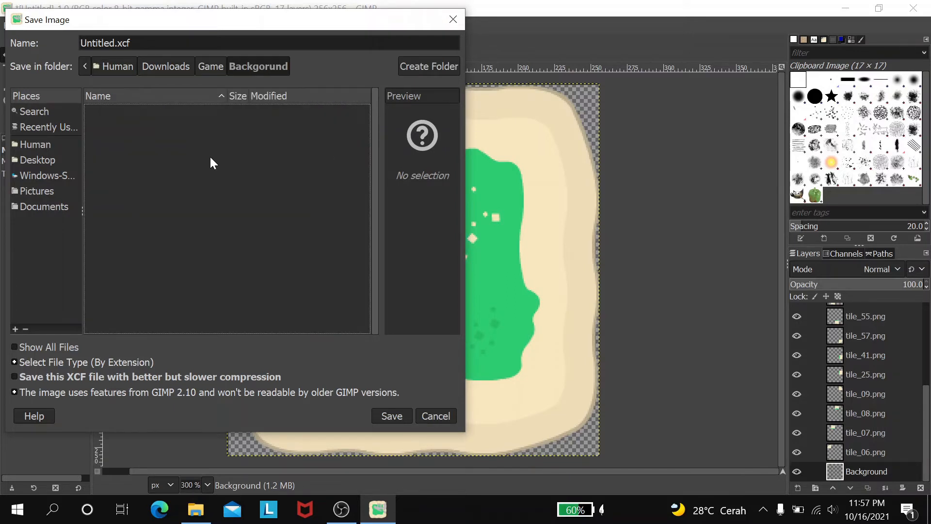
- Save the island image in the Backgorund folder under the name Gambar Pulau 1
left_click(153, 39)
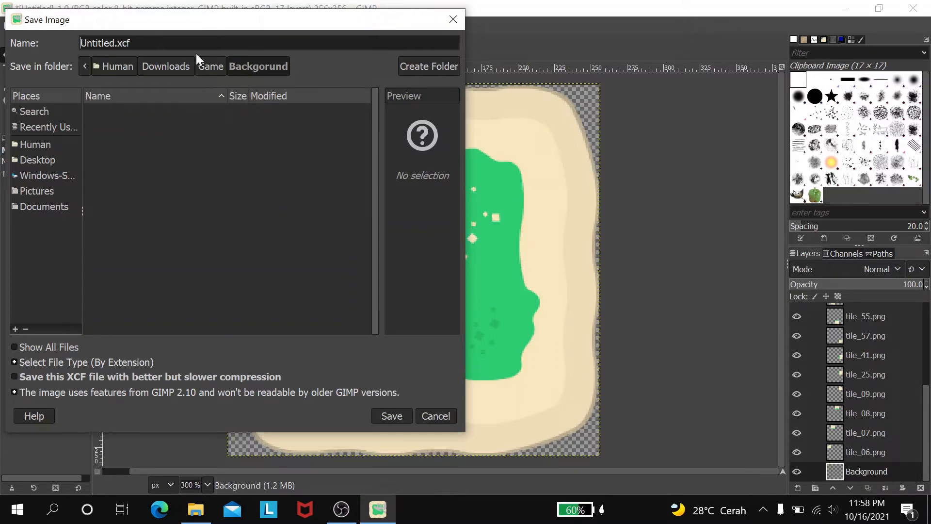
key("shift+Home")
key("ctrl+a")
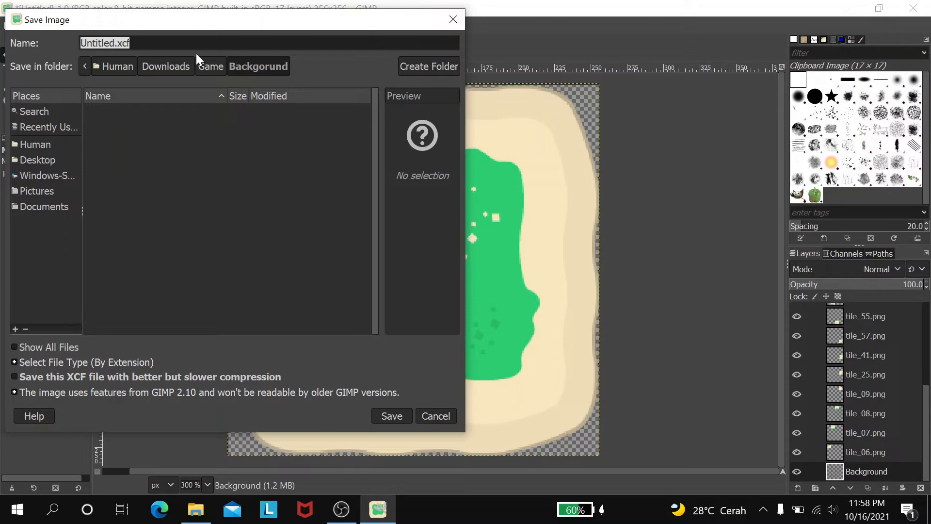
type("Gambar")
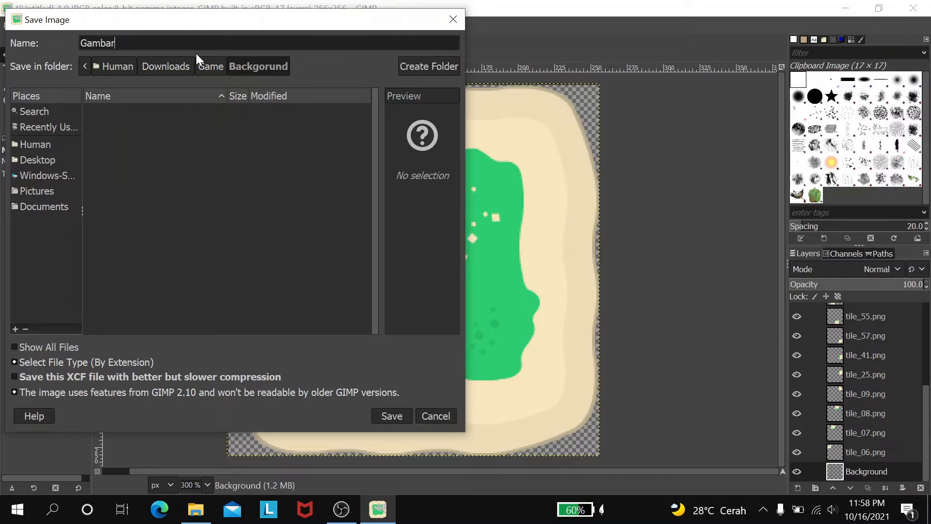
type(" Pulau 1")
left_click(392, 416)
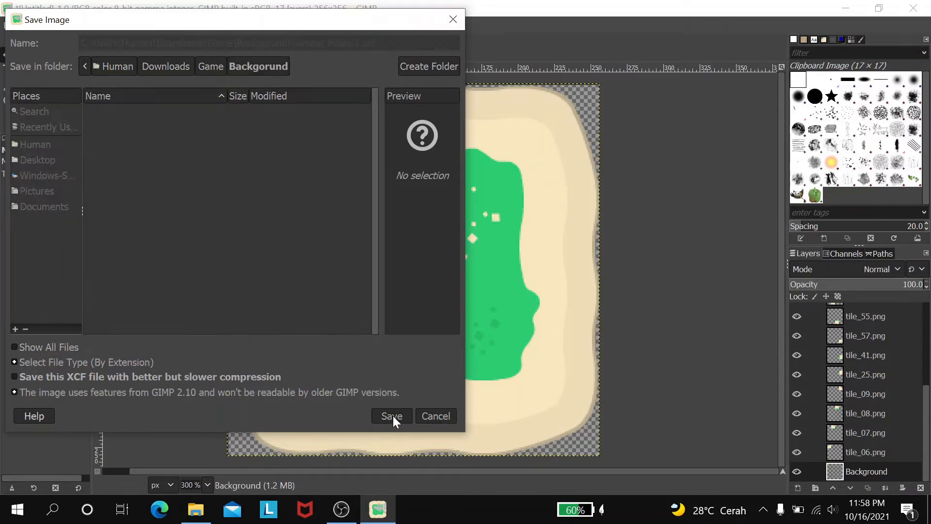
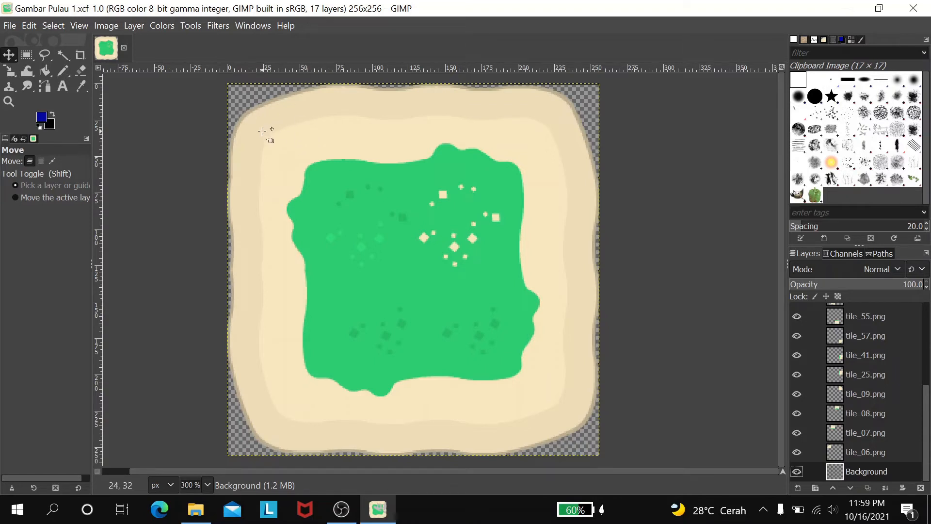
- Start exporting the image and choose PNG image as the file type
left_click(9, 25)
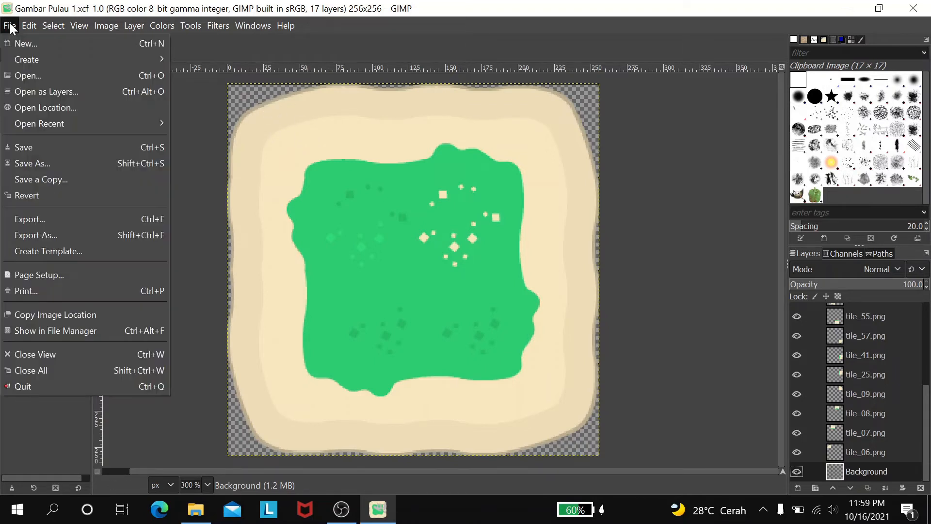
left_click(35, 222)
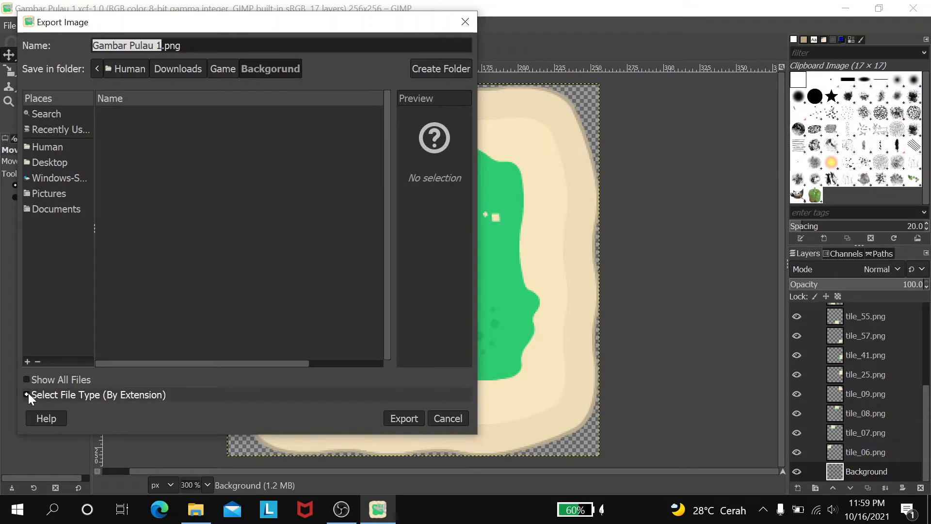
left_click(92, 394)
scroll(183, 360, "down", 5)
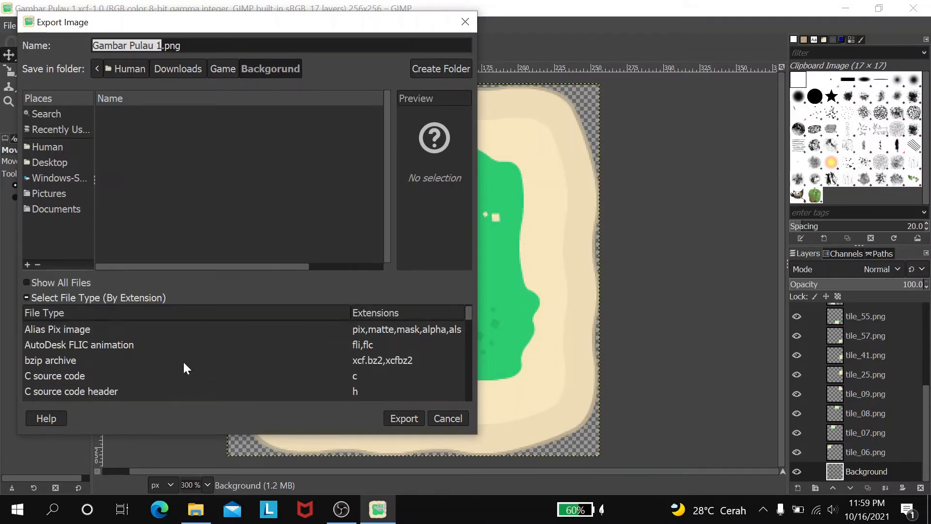
scroll(182, 360, "down", 4)
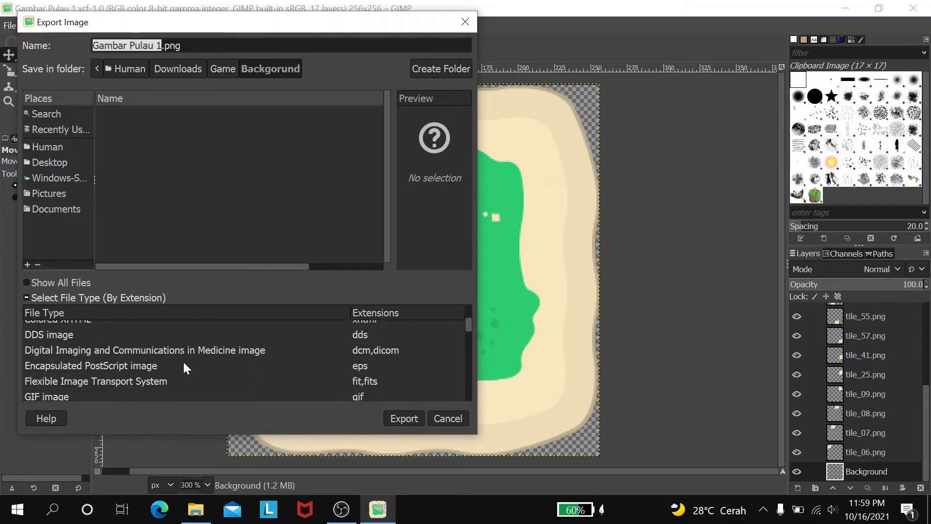
scroll(183, 360, "down", 4)
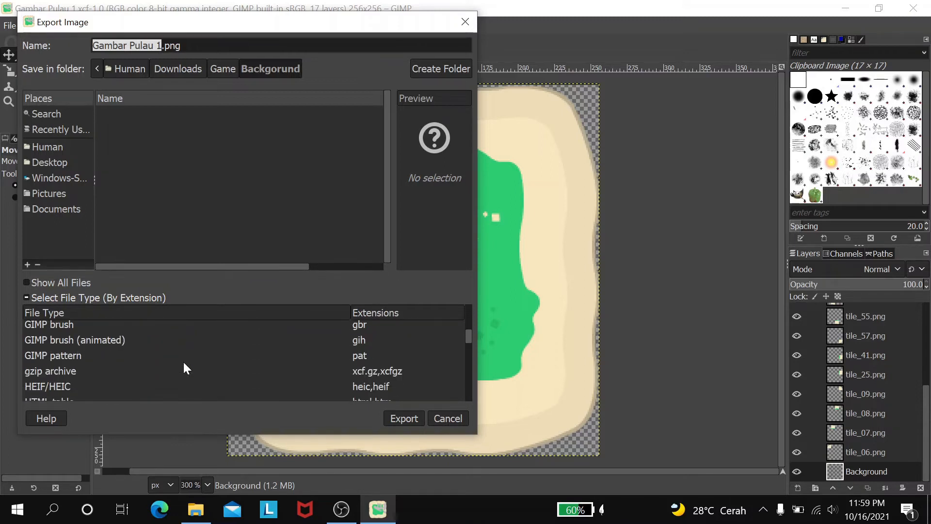
scroll(182, 360, "down", 4)
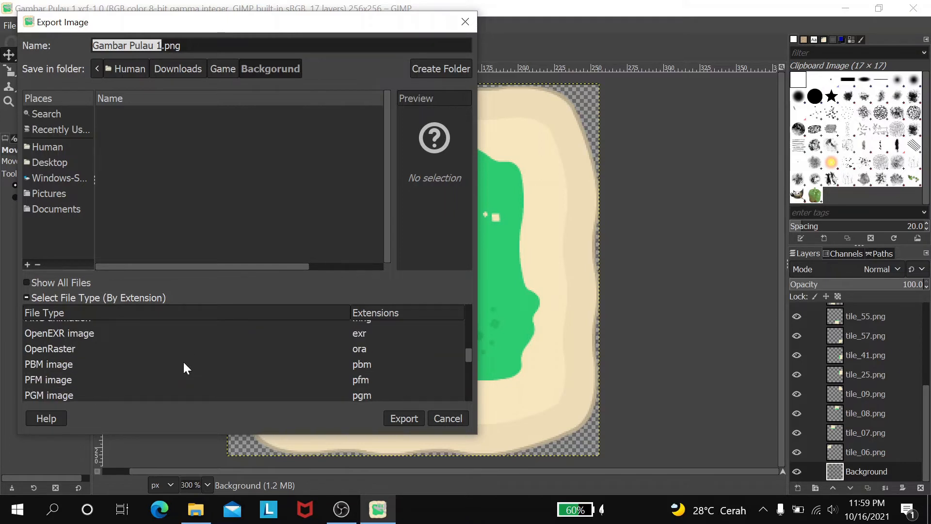
scroll(182, 359, "down", 2)
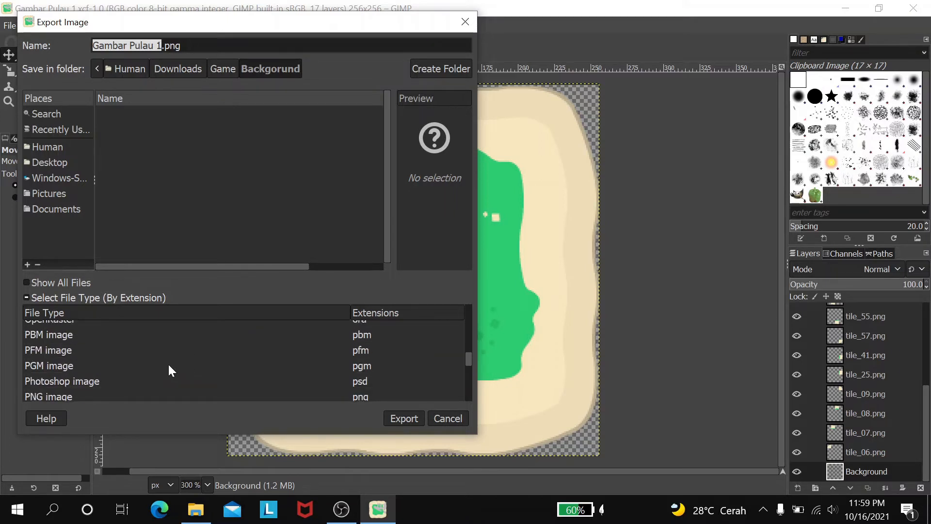
scroll(168, 369, "down", 1)
left_click(54, 384)
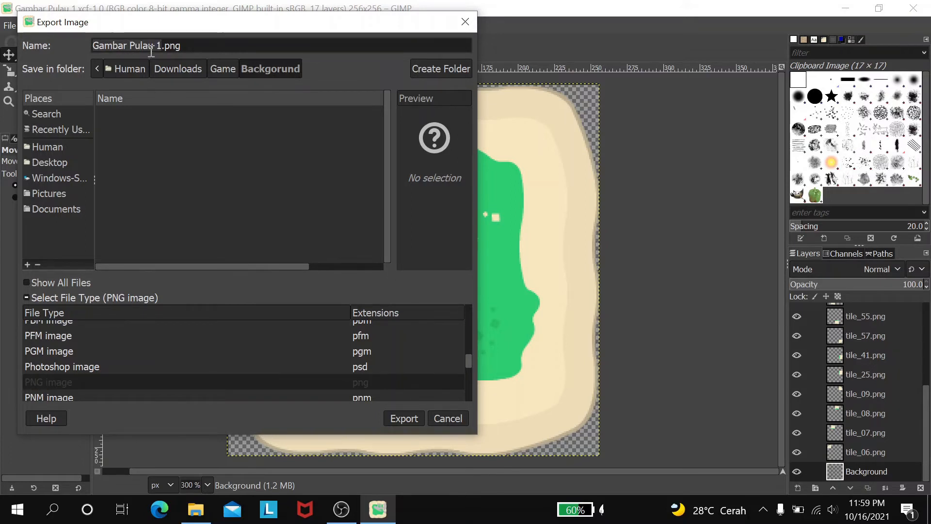
- Export Gambar Pulau 1.png to the Backgorund folder with the default PNG options
left_click(397, 419)
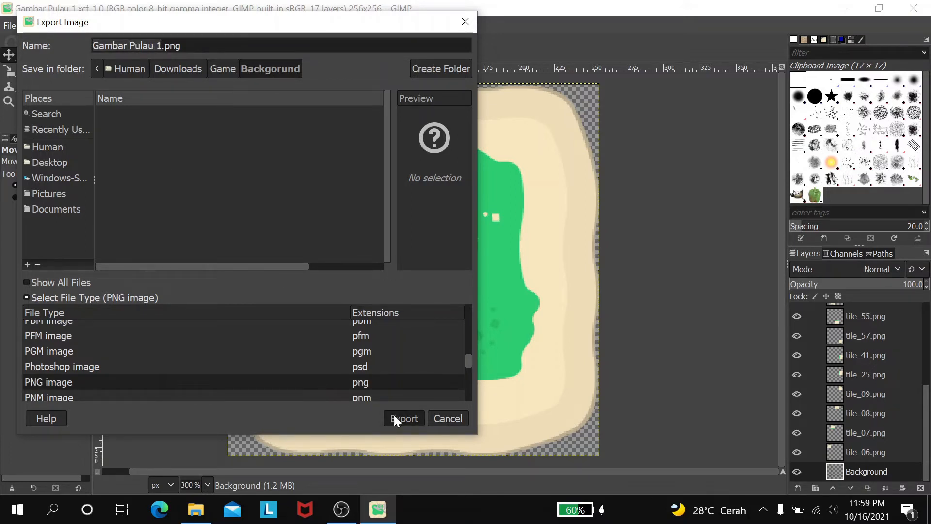
left_click(393, 418)
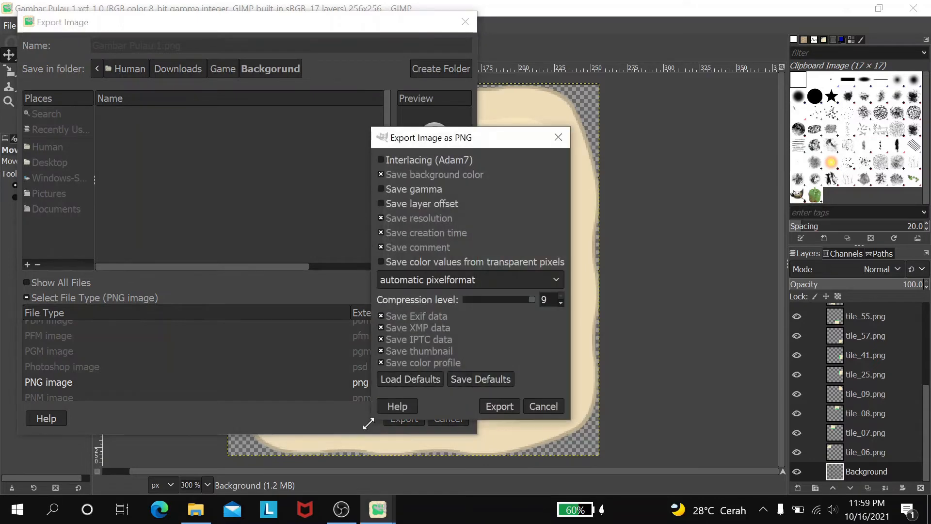
left_click(495, 404)
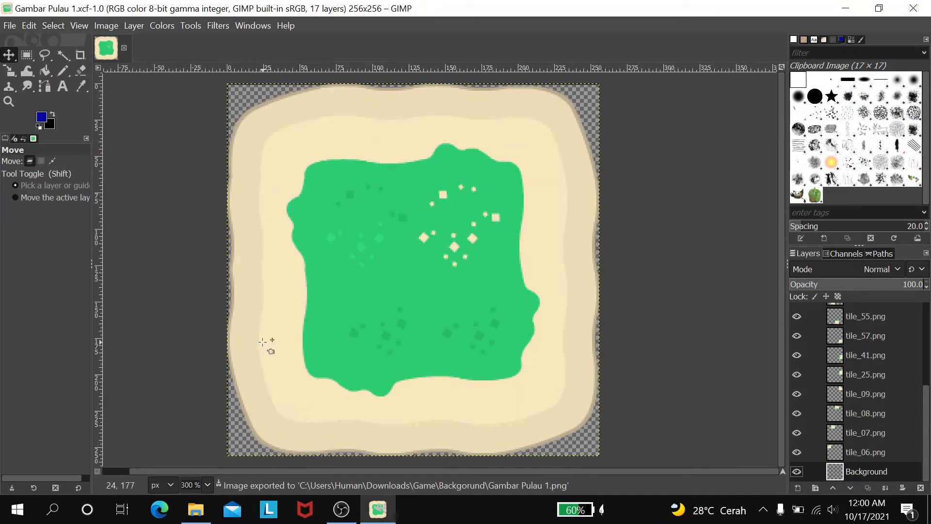
- Switch to File Explorer, go to Game > Backgorund, and open the exported Gambar Pulau 1 PNG to examine it enlarged
left_click(196, 509)
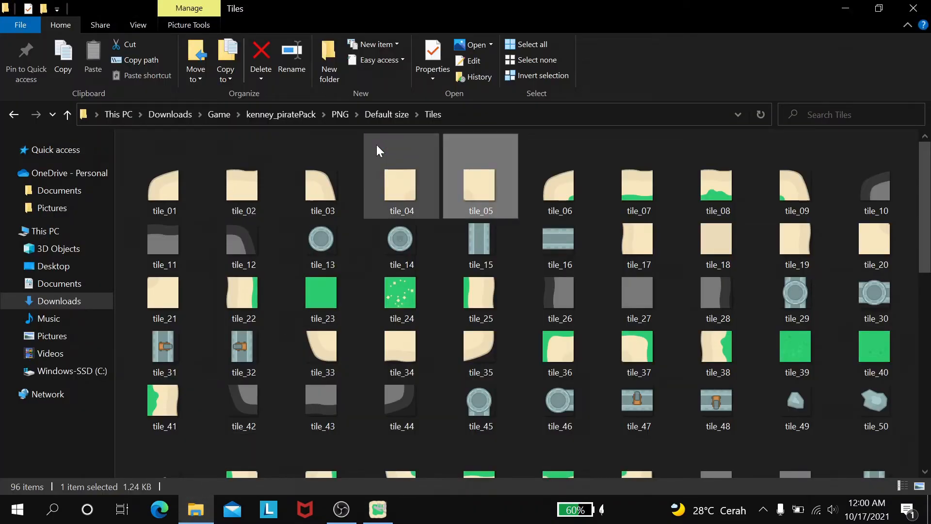
left_click(209, 114)
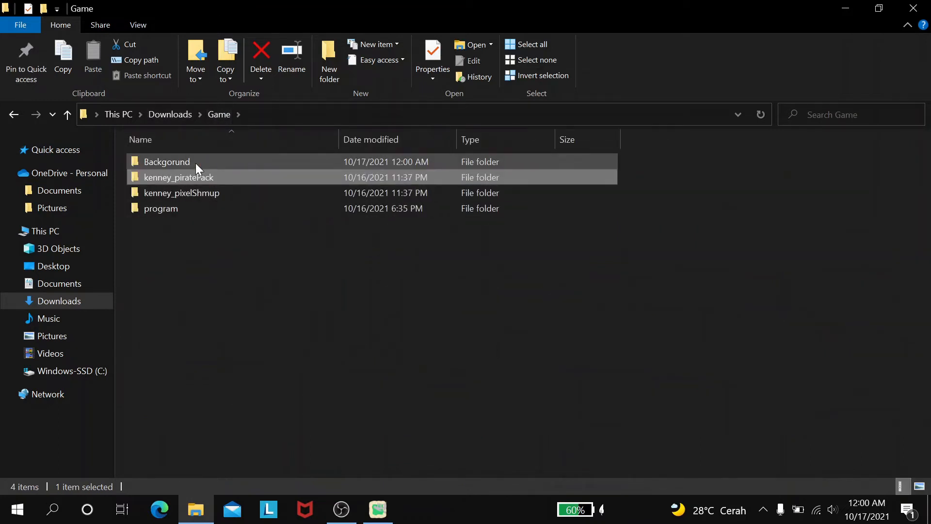
double_click(196, 163)
left_click(182, 190)
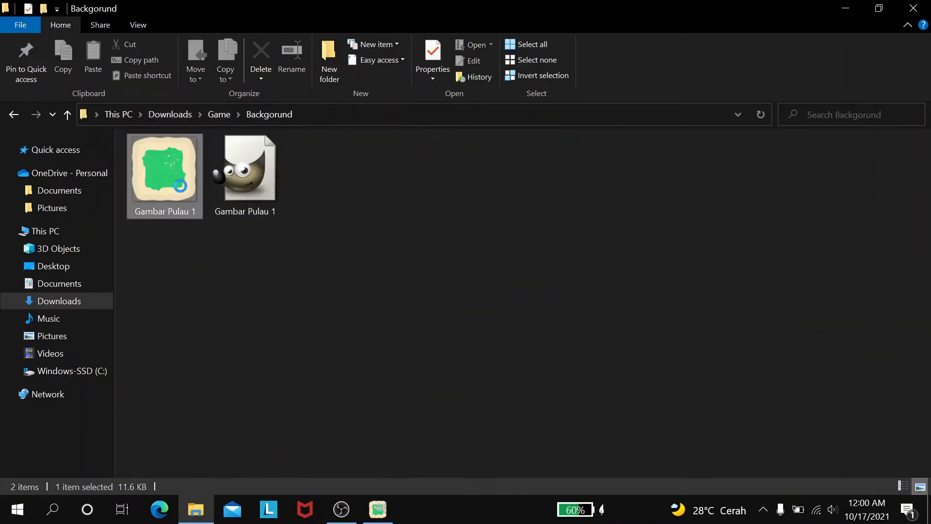
double_click(182, 189)
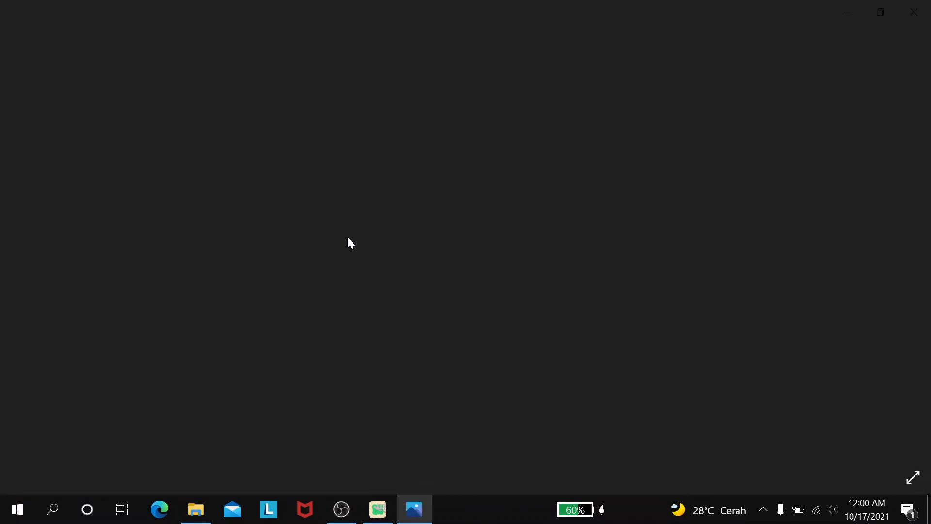
scroll(410, 266, "up", 3)
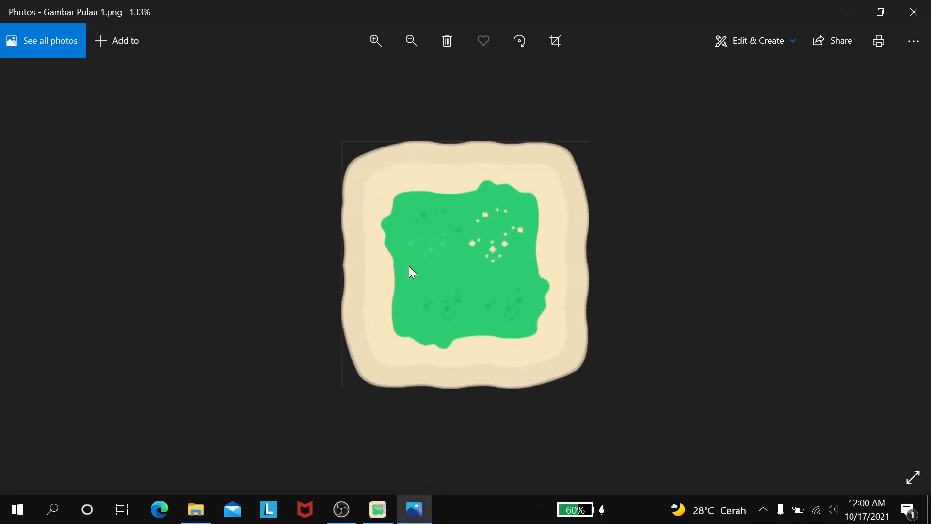
- Examine the exported island image at different zoom levels and close the viewer
scroll(408, 266, "down", 1)
scroll(409, 266, "up", 1)
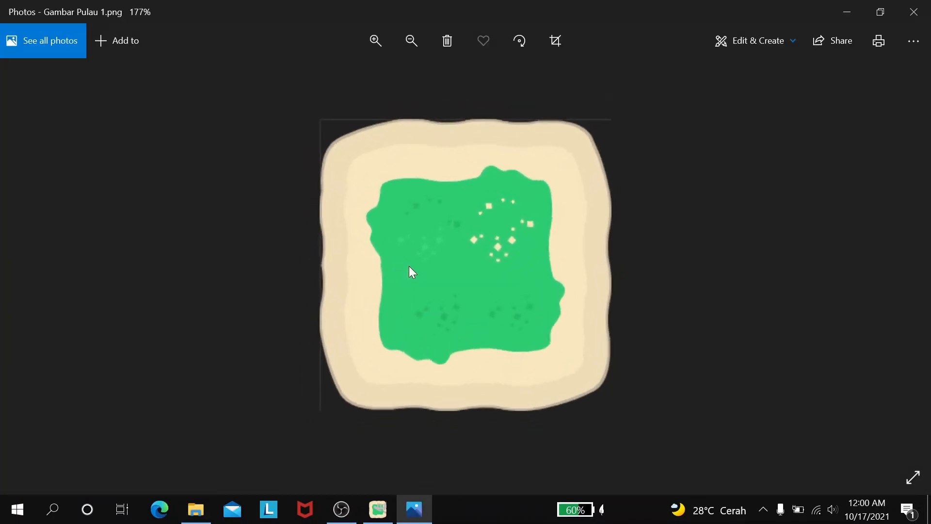
scroll(409, 265, "down", 1)
scroll(409, 266, "up", 1)
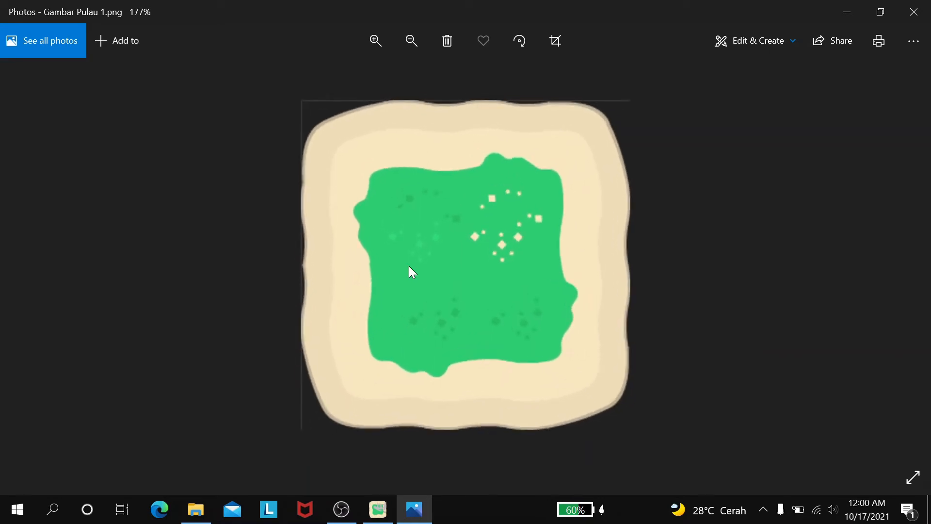
scroll(409, 266, "down", 2)
scroll(409, 266, "up", 1)
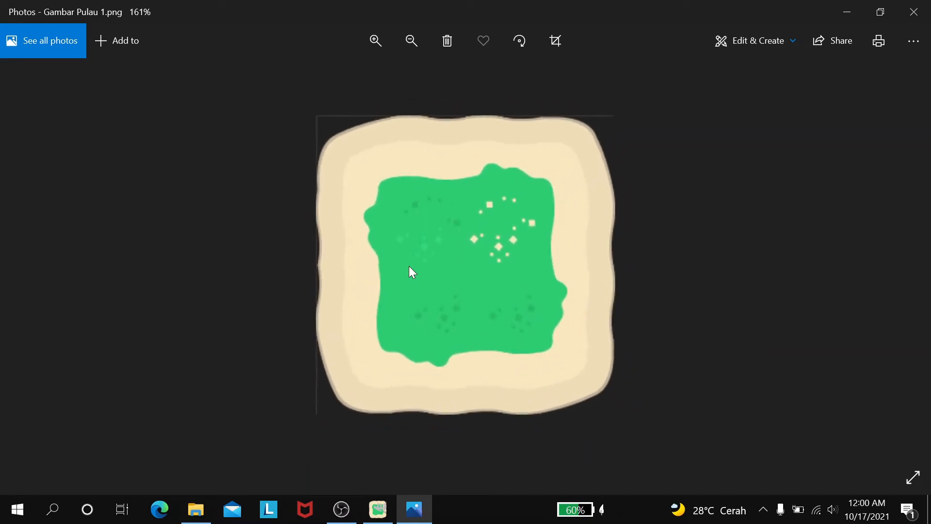
left_click(918, 16)
- Switch to GIMP and hide the Background layer of the island image
left_click(376, 512)
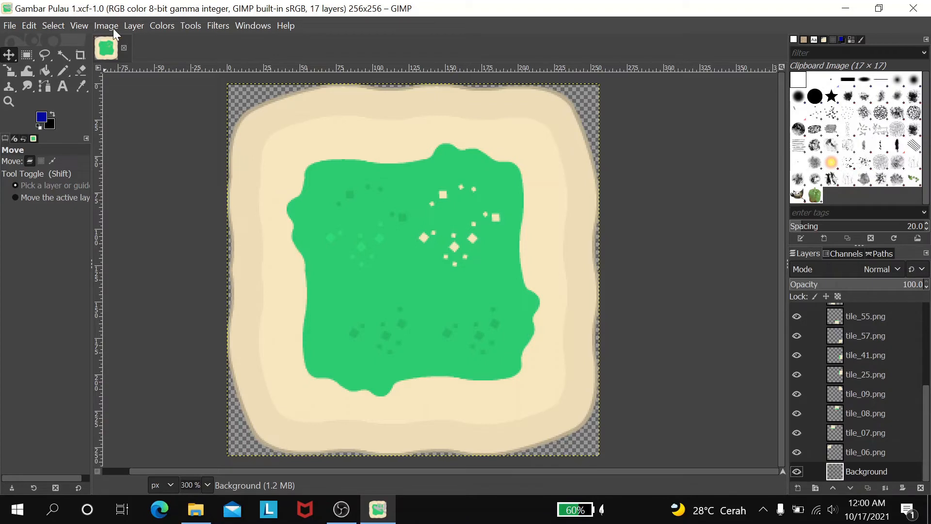
left_click(49, 27)
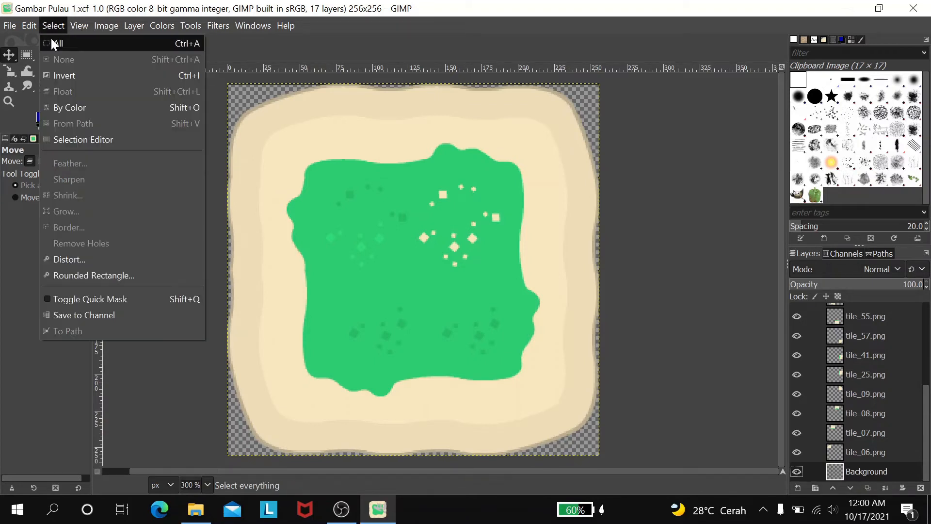
left_click(231, 86)
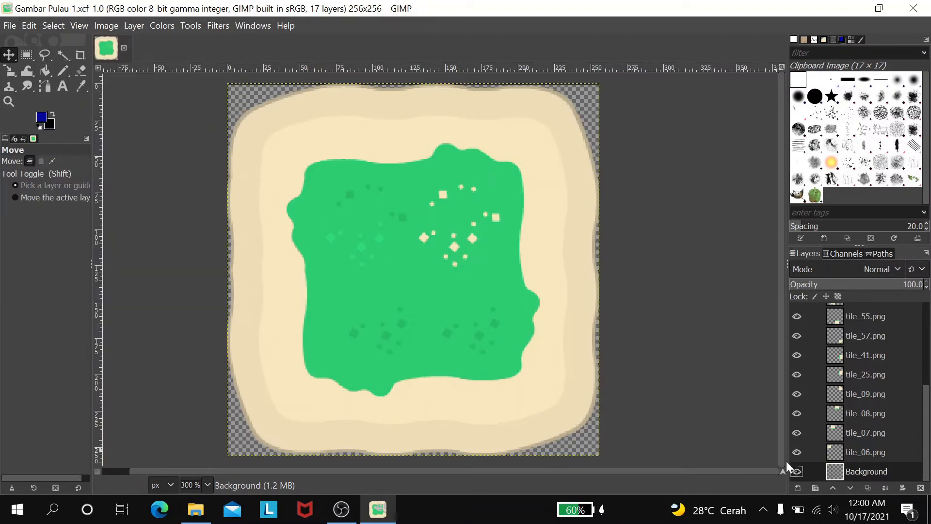
left_click(797, 471)
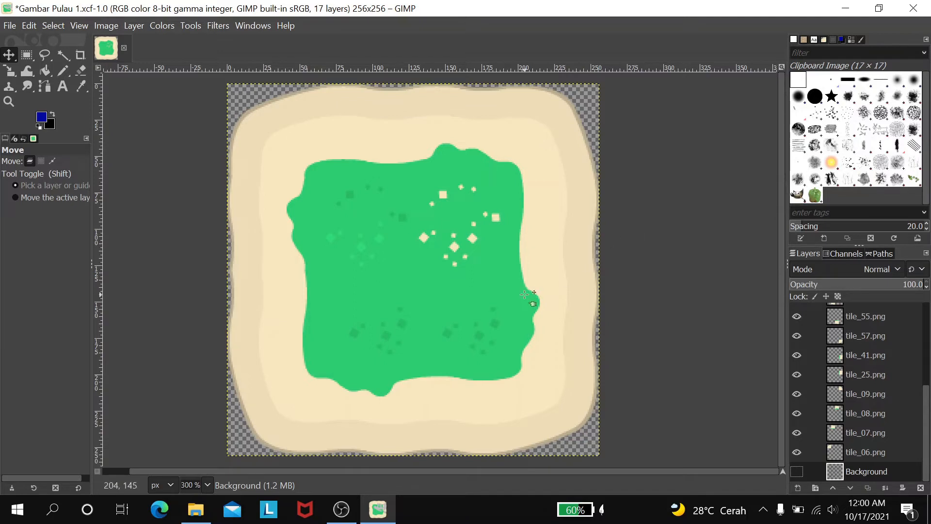
- Switch to File Explorer, reopen the exported Gambar Pulau 1 PNG to examine it at different zoom levels, and close the viewer
left_click(191, 514)
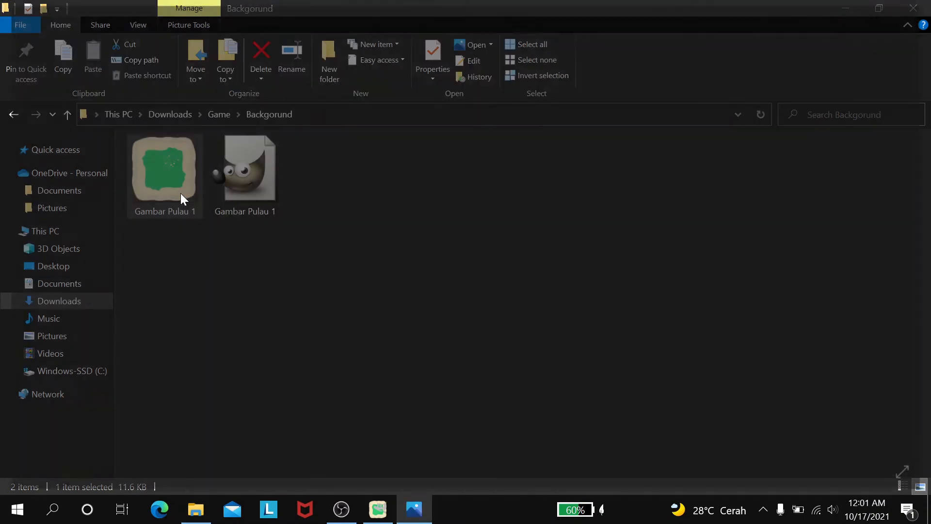
key("ctrl+plus")
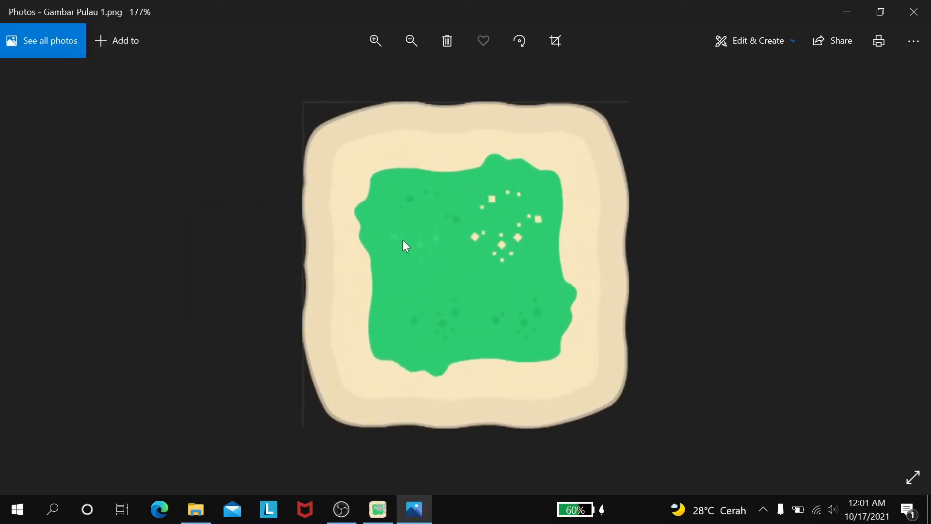
key("ctrl+minus")
key("ctrl+minus")
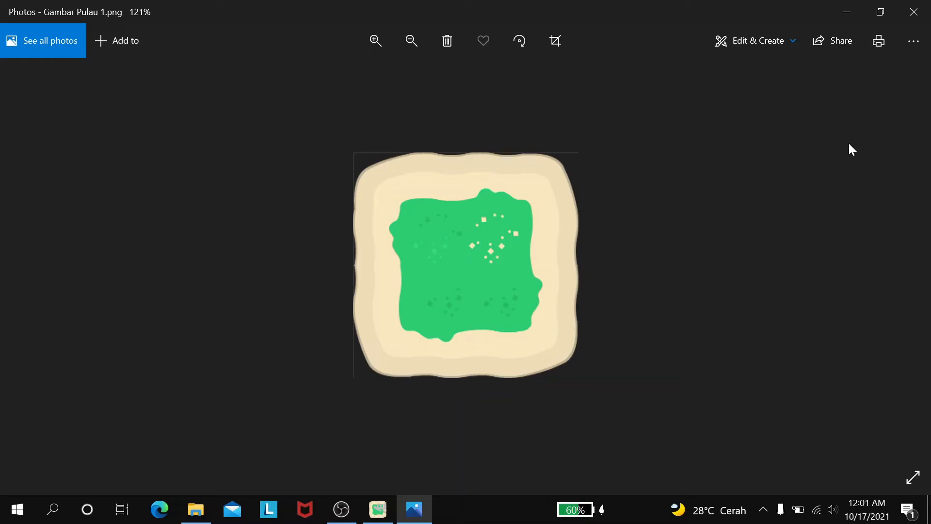
left_click(902, 13)
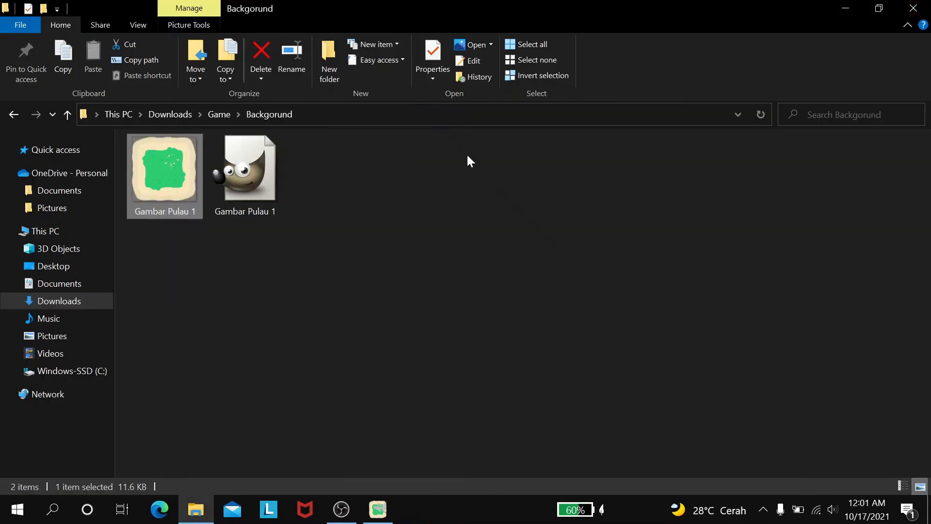
- Switch back to GIMP and close the Gambar Pulau 1 image, discarding its unsaved changes
left_click(378, 509)
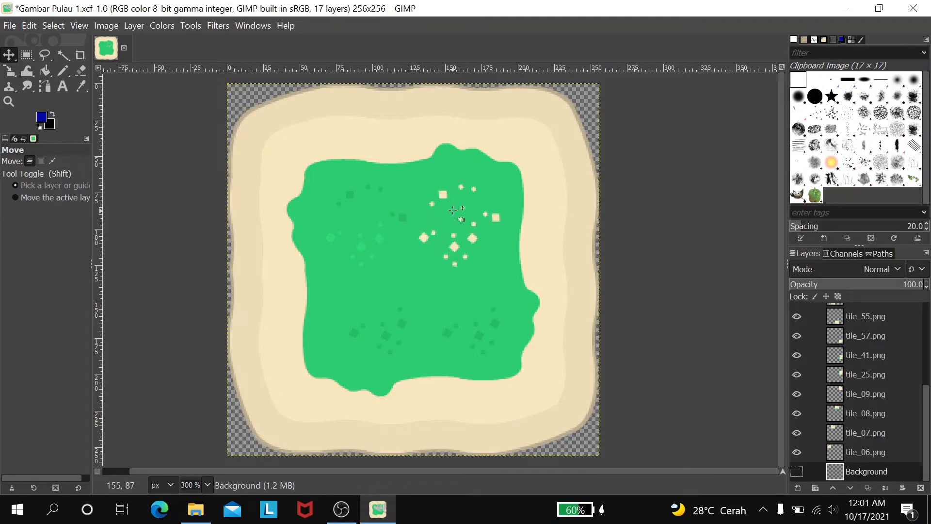
left_click(124, 47)
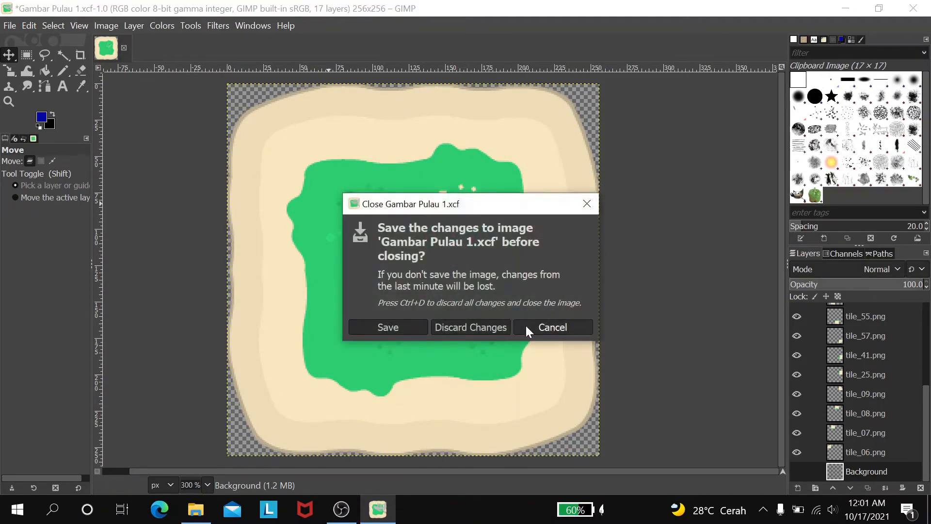
left_click(486, 330)
- Create a new 256 × 256 px RGB image at 300 pixels/in, filled with transparency
left_click(10, 26)
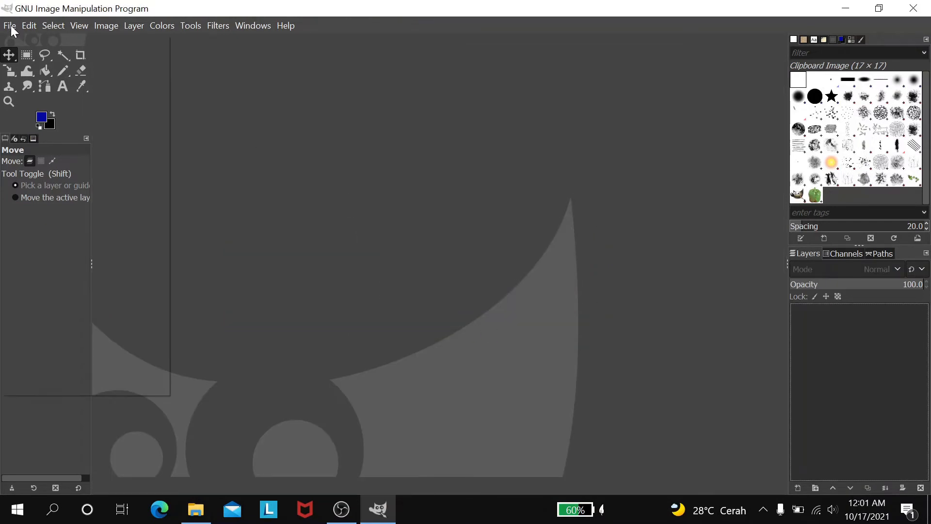
left_click(17, 45)
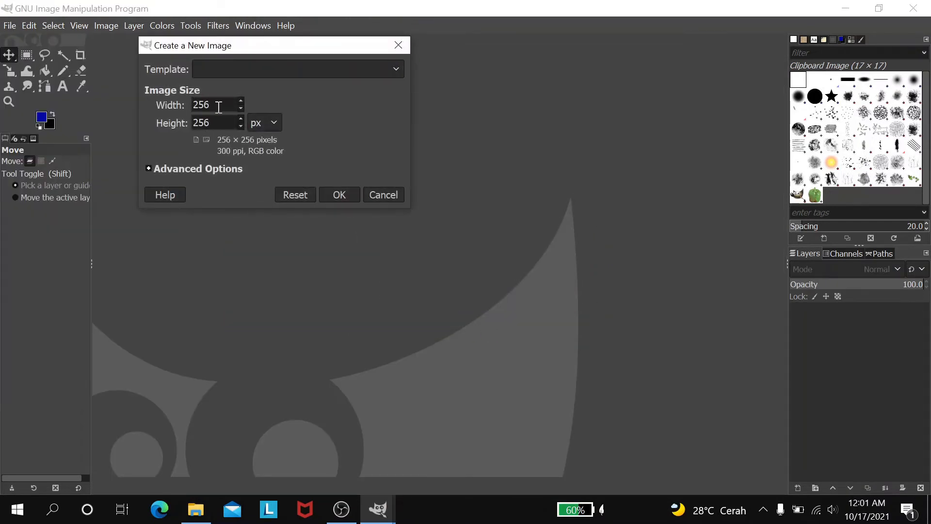
left_click(152, 168)
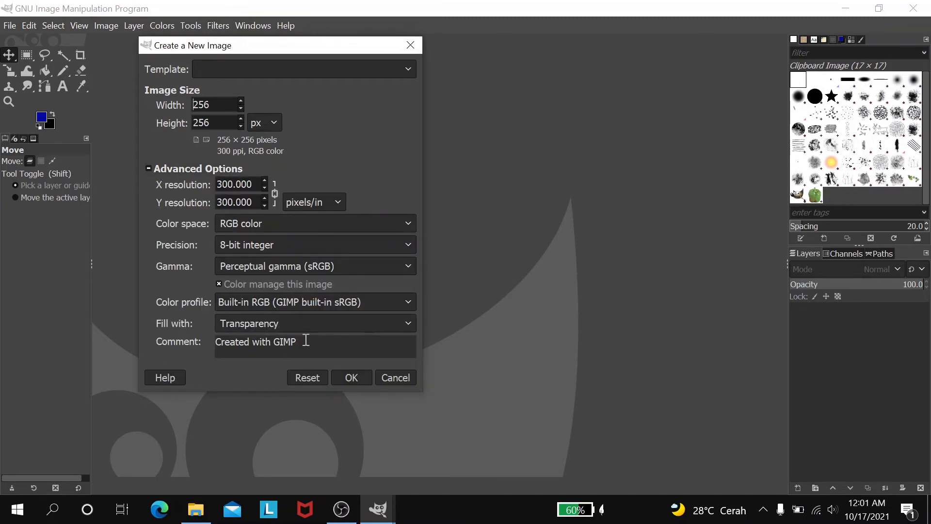
left_click(355, 381)
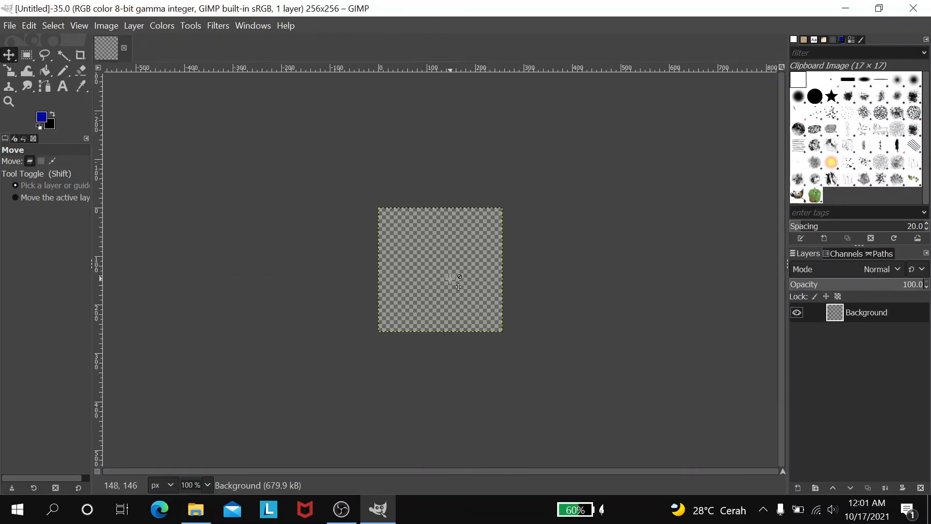
- Set up a Grid render on the Background layer with the spacing width and height at 64 px
scroll(450, 279, "up", 3)
scroll(450, 279, "down", 1)
left_click(217, 25)
mouse_move(272, 291)
mouse_move(421, 323)
left_click(503, 371)
left_click(587, 274)
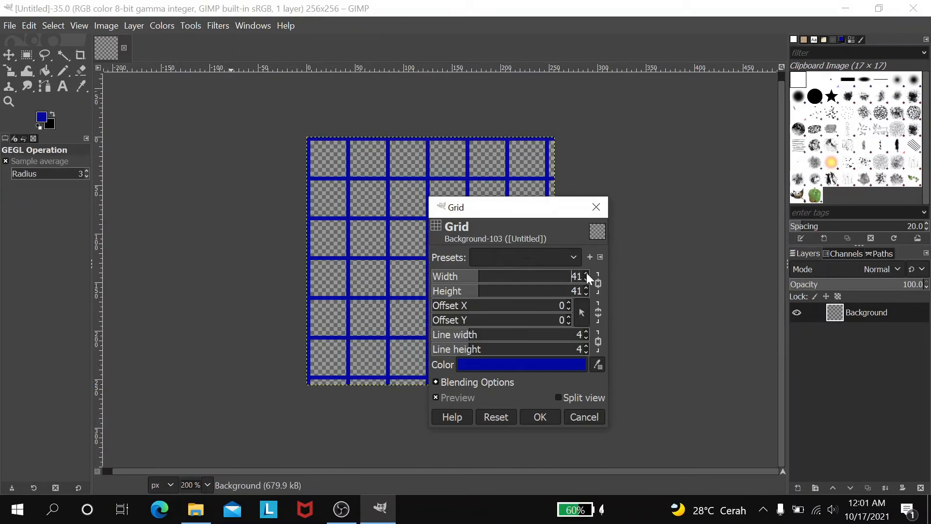
left_click(587, 278)
left_click(587, 278)
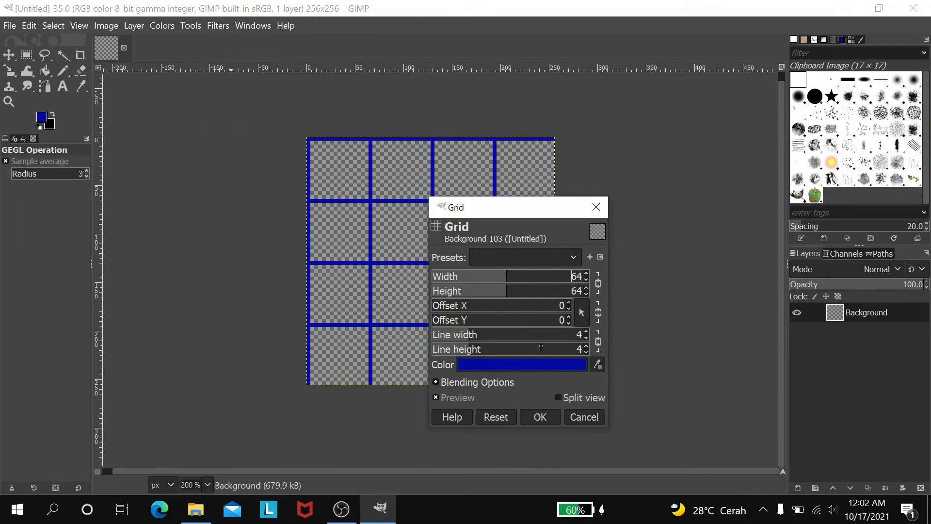
- Make the grid lines thinner, set their color to black and apply the grid to the Background layer
left_click(587, 337)
left_click(522, 365)
left_click_drag(477, 340, 436, 434)
left_click(607, 475)
left_click(545, 419)
- Turn on snapping to the grid for the image
scroll(546, 321, "up", 1)
left_click(79, 26)
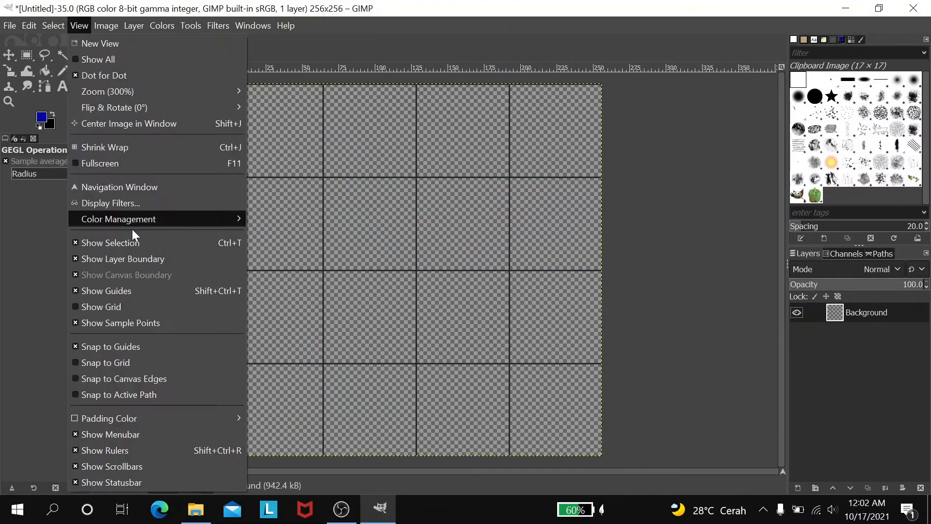
left_click(116, 363)
- Insert tile_01.png as a layer and move it into the top-left cell of the grid
left_click(10, 25)
left_click(28, 91)
scroll(279, 199, "up", 8)
double_click(279, 109)
left_click(419, 280)
left_click(9, 55)
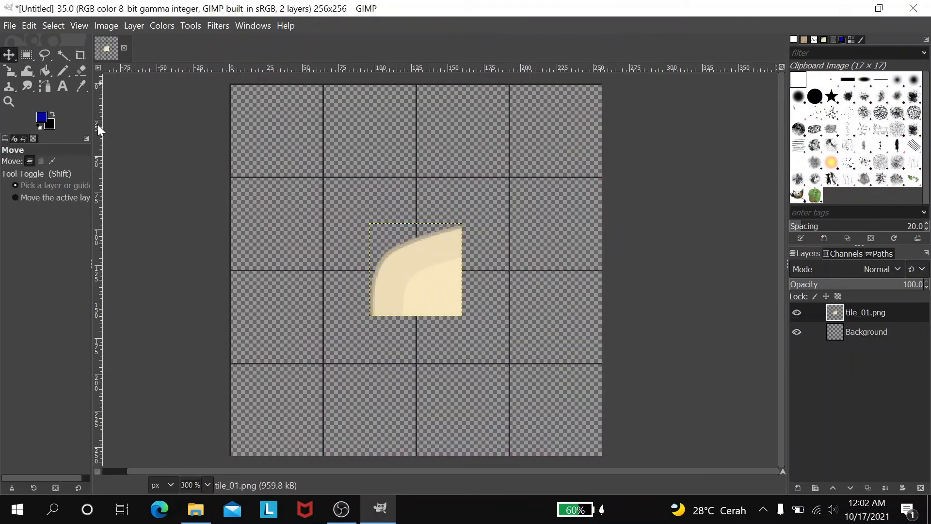
left_click_drag(418, 271, 279, 132)
- Insert tile_02.png twice as layers and place the copies in the second and third cells of the top row
left_click(9, 25)
left_click(28, 91)
left_click(279, 125)
left_click(565, 442)
left_click_drag(388, 286, 340, 147)
left_click(9, 26)
left_click(29, 92)
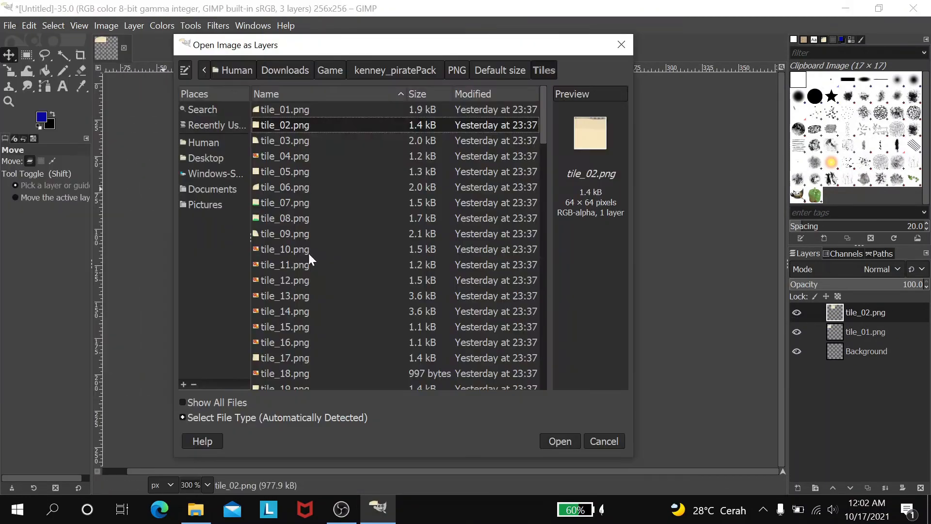
left_click(561, 443)
left_click_drag(425, 292, 469, 154)
- Insert tile_03.png as a layer and move it into the top-right corner cell
left_click(10, 27)
left_click(29, 92)
left_click(285, 140)
left_click(561, 445)
left_click_drag(417, 272, 557, 132)
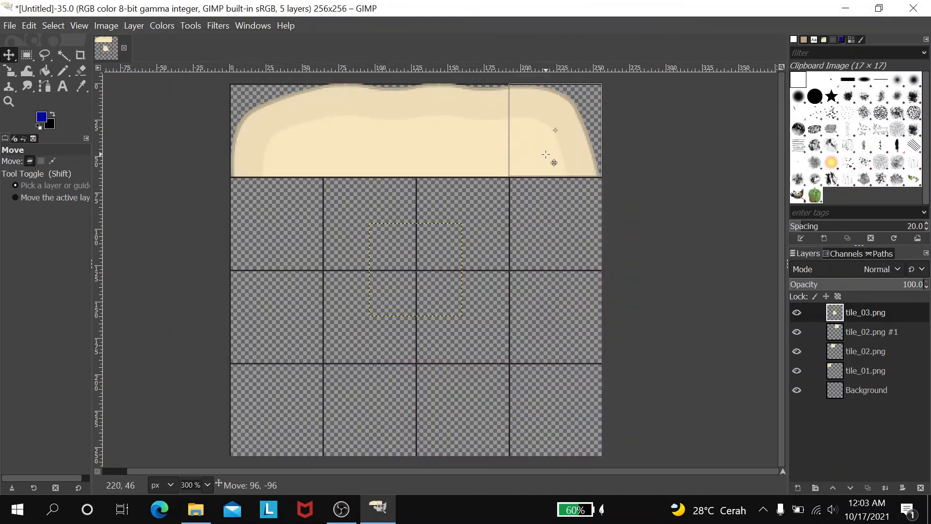
- Insert tile_19.png twice as layers for the second and third rows of the rightmost column
left_click(10, 25)
left_click(29, 91)
scroll(339, 242, "down", 3)
left_click(285, 286)
left_click(560, 442)
left_click_drag(416, 267, 555, 221)
left_click(9, 25)
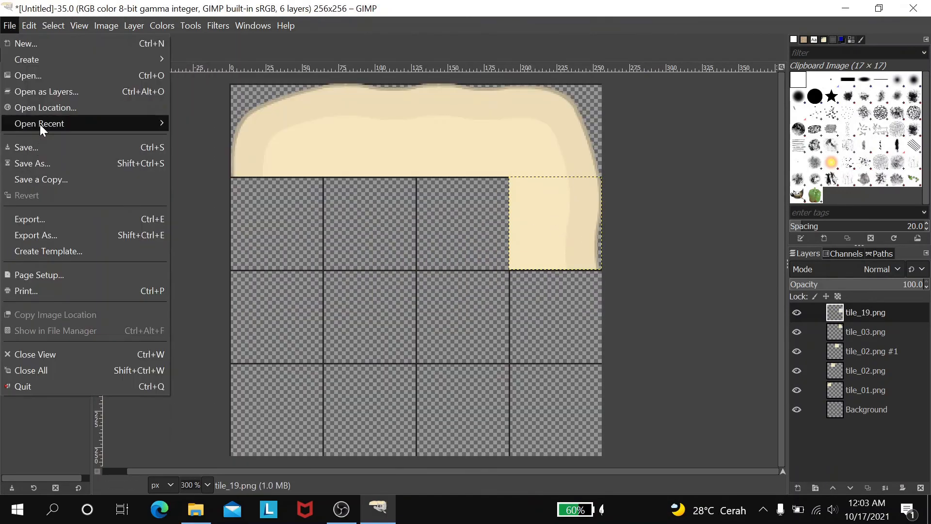
left_click(29, 91)
left_click(560, 443)
left_click(10, 26)
left_click(29, 91)
left_click(558, 443)
left_click_drag(409, 270, 549, 411)
right_click(841, 314)
left_click(761, 177)
- Insert tile_35.png as a layer for the bottom-right corner cell
left_click(10, 26)
left_click(57, 92)
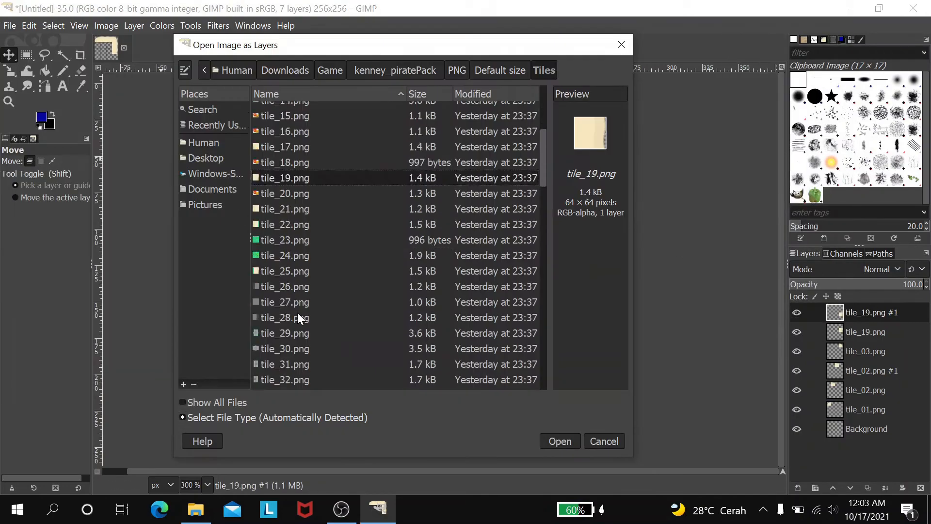
scroll(307, 316, "down", 3)
left_click(286, 322)
left_click(557, 442)
- Insert tile_34.png twice as layers and place the copies in the third and second cells of the bottom row
left_click(9, 26)
left_click(29, 91)
double_click(286, 232)
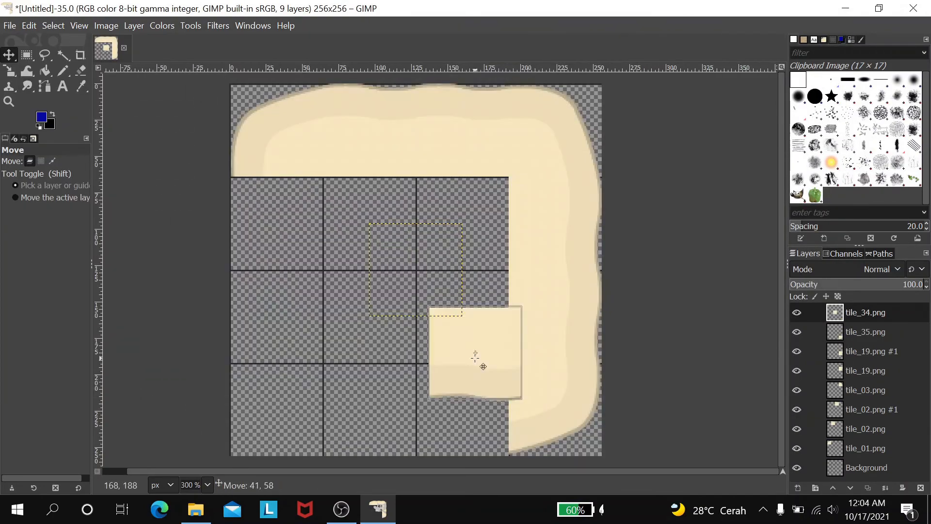
left_click(10, 26)
left_click(29, 91)
left_click(558, 442)
left_click_drag(412, 262, 366, 403)
- Insert tile_33.png as a layer and move it into the bottom-left corner cell
left_click(10, 26)
left_click(29, 93)
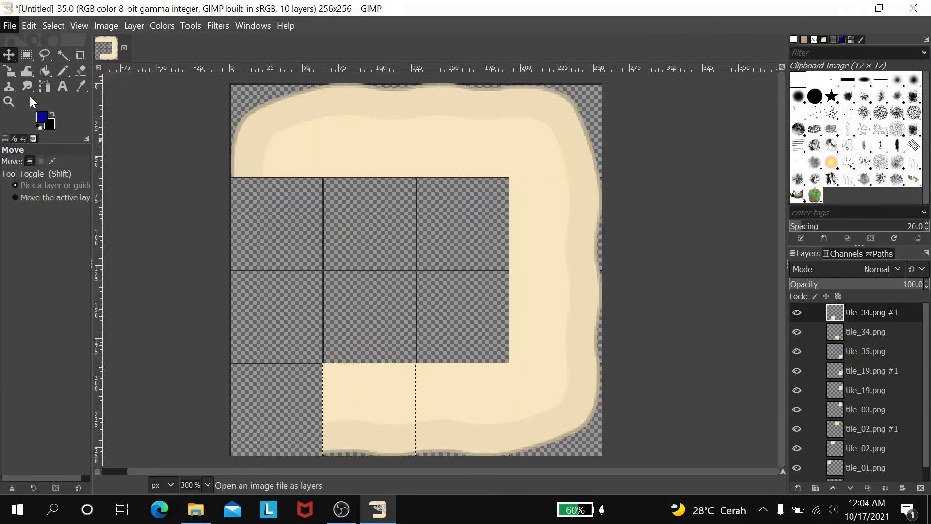
double_click(287, 231)
left_click_drag(413, 265, 273, 404)
- Insert tile_17.png twice as layers and place the copies in the third and second rows of the leftmost column
left_click(10, 26)
left_click(29, 92)
scroll(303, 216, "up", 7)
left_click(296, 238)
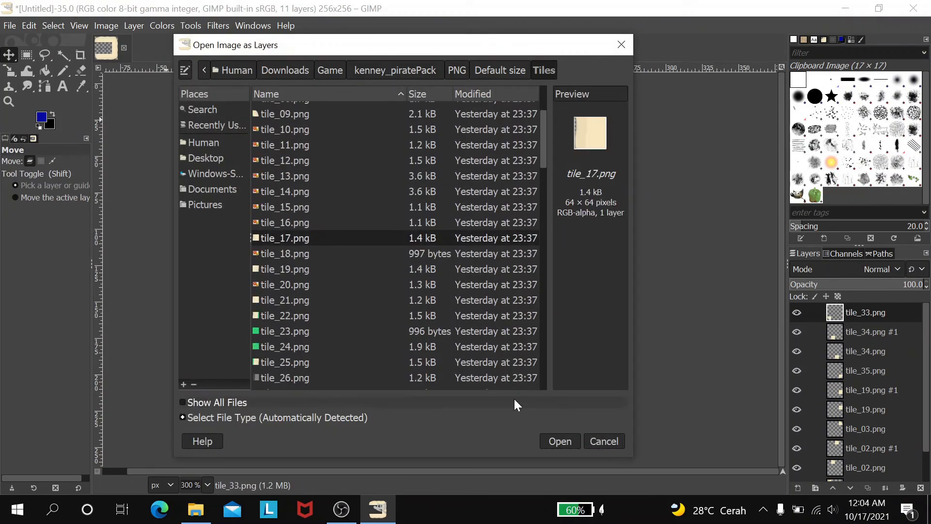
left_click(558, 441)
left_click_drag(410, 287, 270, 334)
left_click(9, 25)
left_click(30, 91)
left_click(557, 441)
left_click_drag(426, 265, 287, 219)
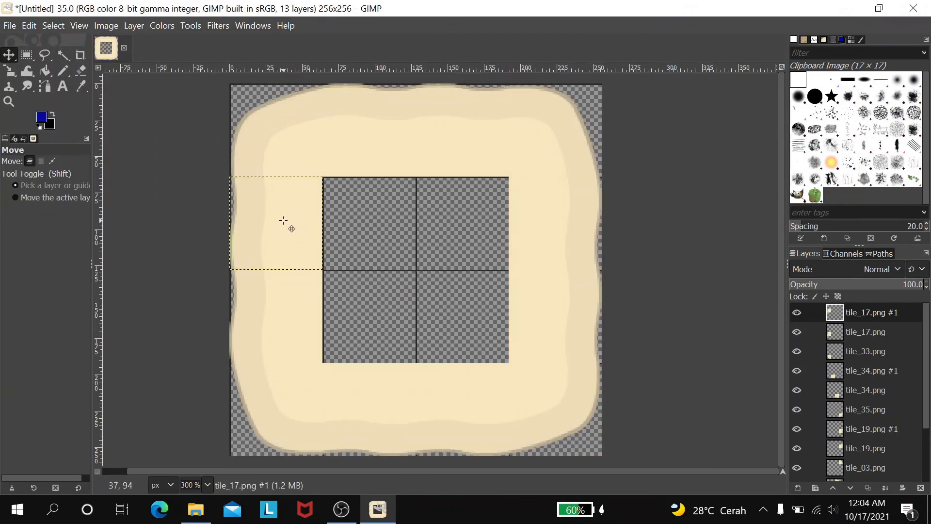
- Insert tile_68.png twice as layers and fill the two upper empty cells in the middle of the island
left_click(10, 26)
left_click(29, 91)
scroll(310, 256, "down", 5)
left_click(291, 358)
left_click(562, 440)
left_click_drag(430, 264, 383, 218)
left_click(9, 26)
left_click(29, 91)
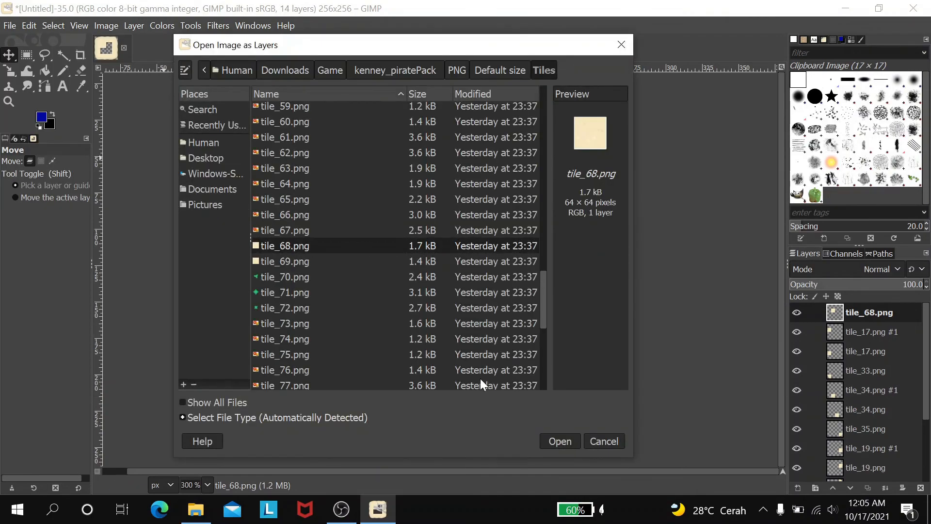
left_click(561, 442)
left_click_drag(430, 265, 478, 218)
- Insert tile_69.png twice as layers and fill the two remaining lower cells in the middle of the island
left_click(10, 25)
left_click(29, 91)
left_click_drag(415, 276, 368, 322)
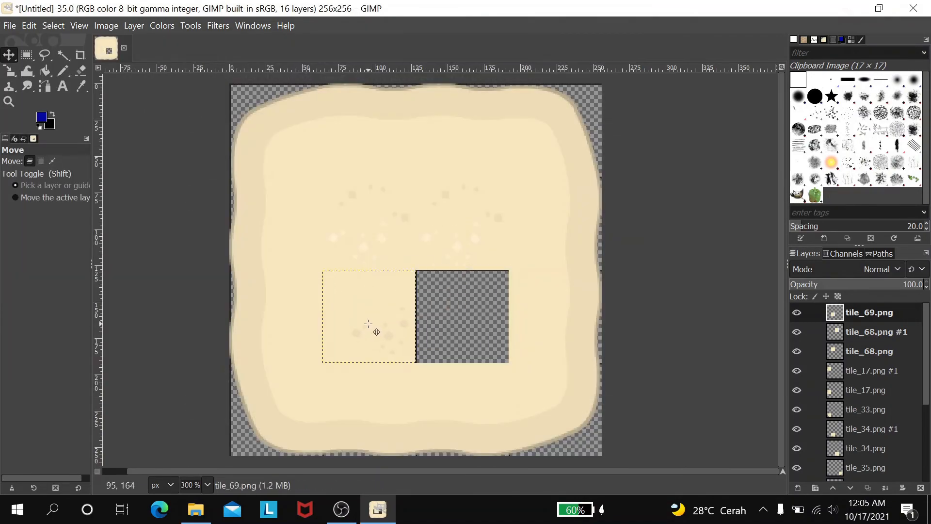
left_click(10, 26)
left_click(29, 91)
left_click(560, 441)
left_click_drag(427, 254, 474, 301)
- Insert the plant tile_71.png as a layer and place it in the upper right area of the island
left_click(10, 25)
left_click(29, 91)
scroll(322, 208, "down", 4)
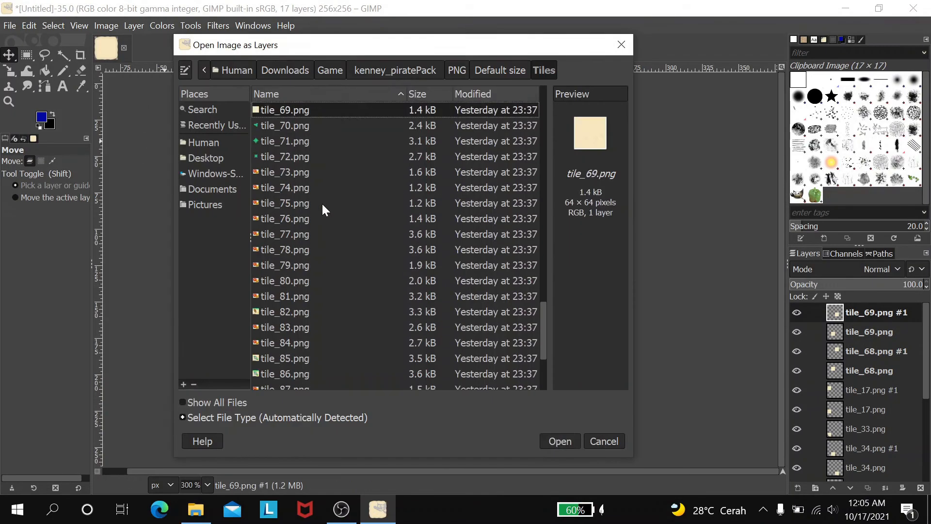
left_click(296, 142)
left_click(560, 440)
left_click_drag(401, 273, 494, 237)
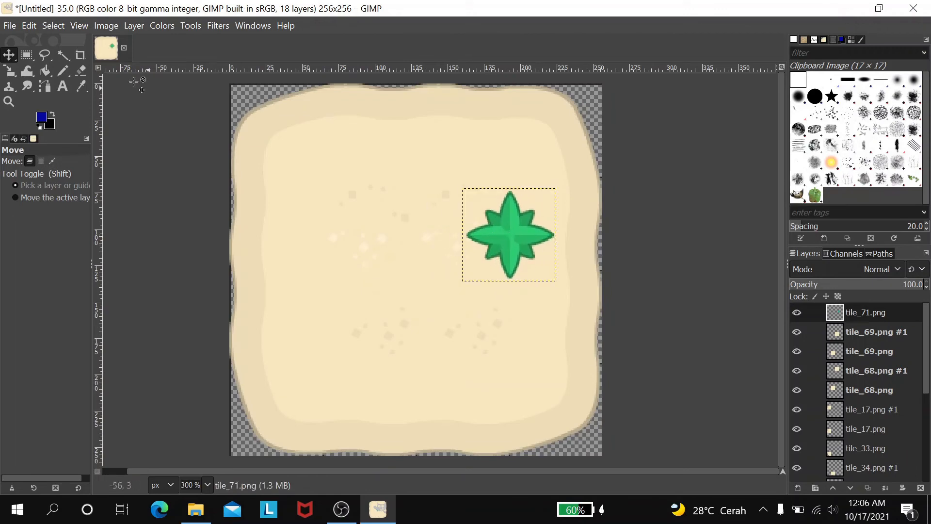
- Place a second tile_71.png plant in the third row of the leftmost column and nudge the first plant slightly up
left_click(10, 25)
left_click(29, 91)
double_click(277, 241)
left_click_drag(403, 263, 265, 311)
mouse_move(501, 234)
left_mouse_down()
mouse_move(539, 215)
mouse_move(501, 226)
left_mouse_up()
- Insert the small plant tile_72.png as a layer and place it in the second cell of the bottom row
left_click(10, 26)
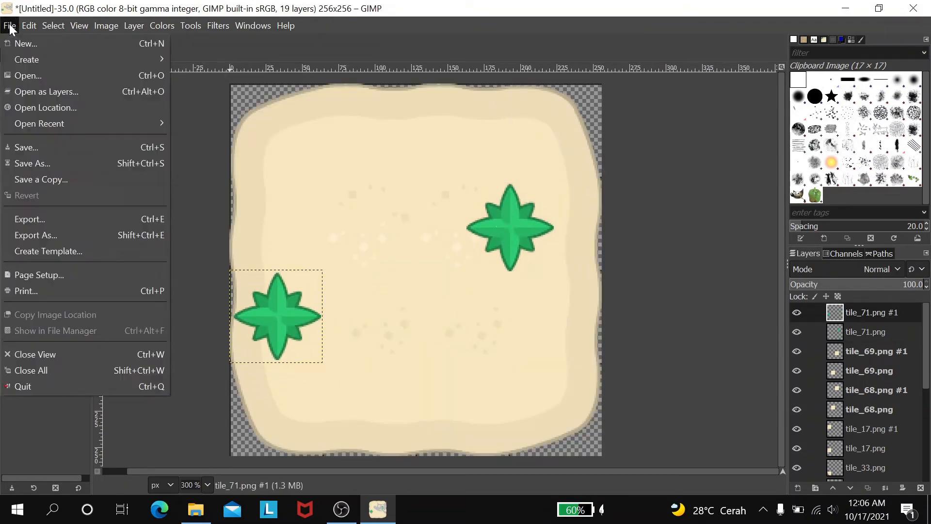
left_click(29, 91)
double_click(291, 263)
left_click_drag(414, 260, 367, 399)
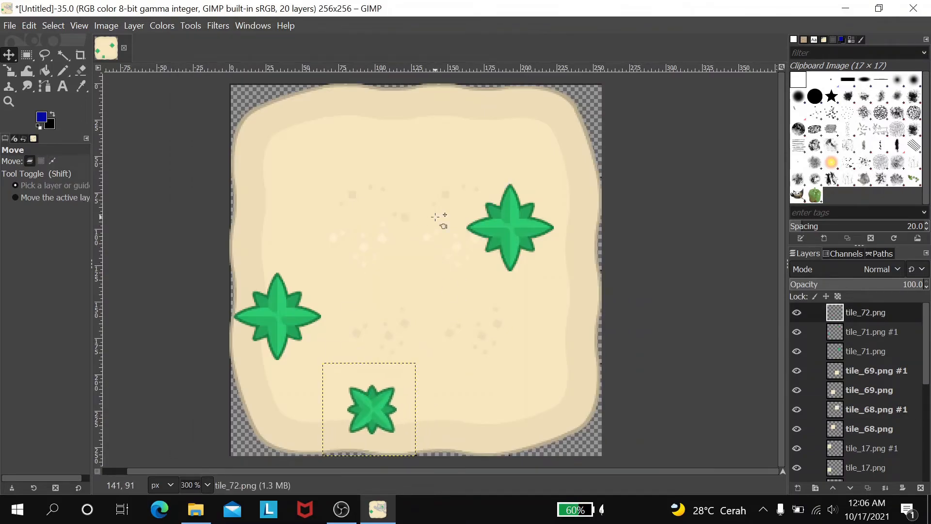
- Select the Background layer beneath all the tile layers
left_click(863, 449)
scroll(856, 461, "down", 9)
left_click(850, 473)
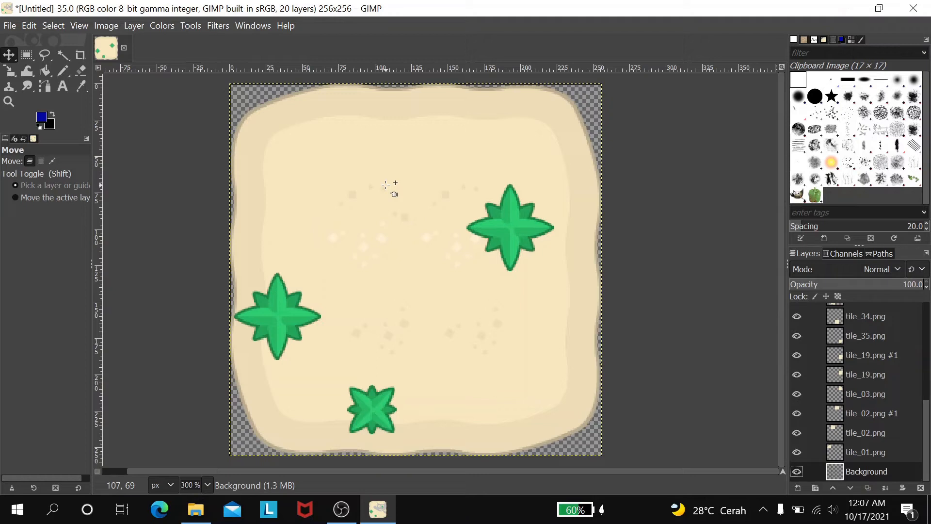
- Save the image as Gambar Pulau 2.xcf in the Backgorund folder
left_click(10, 27)
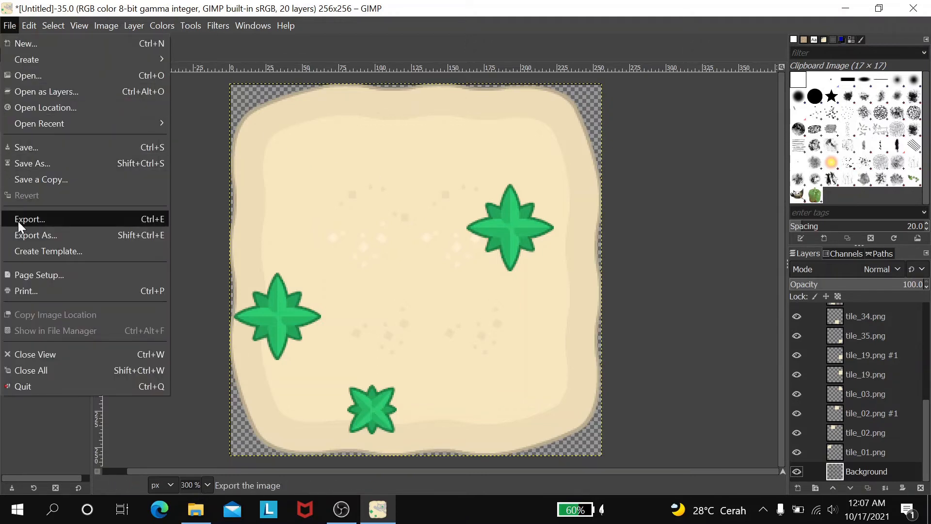
left_click(52, 161)
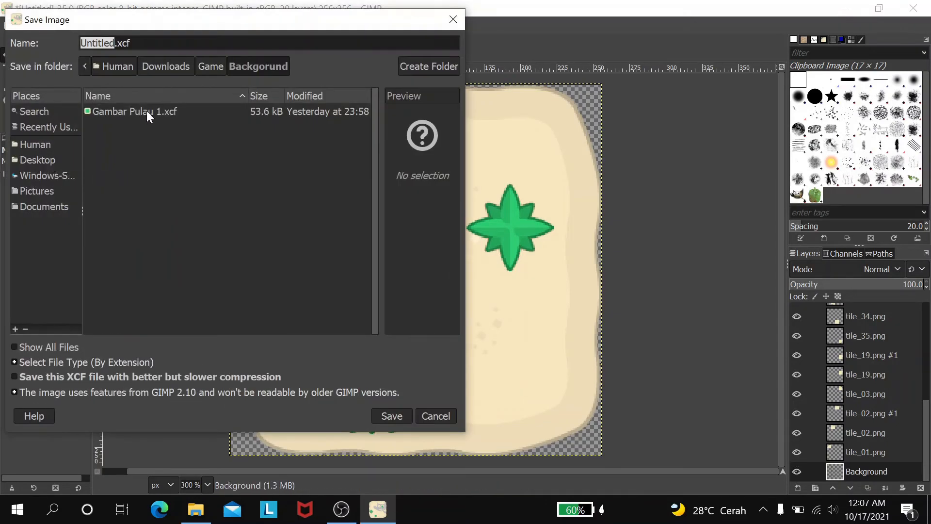
left_click(147, 111)
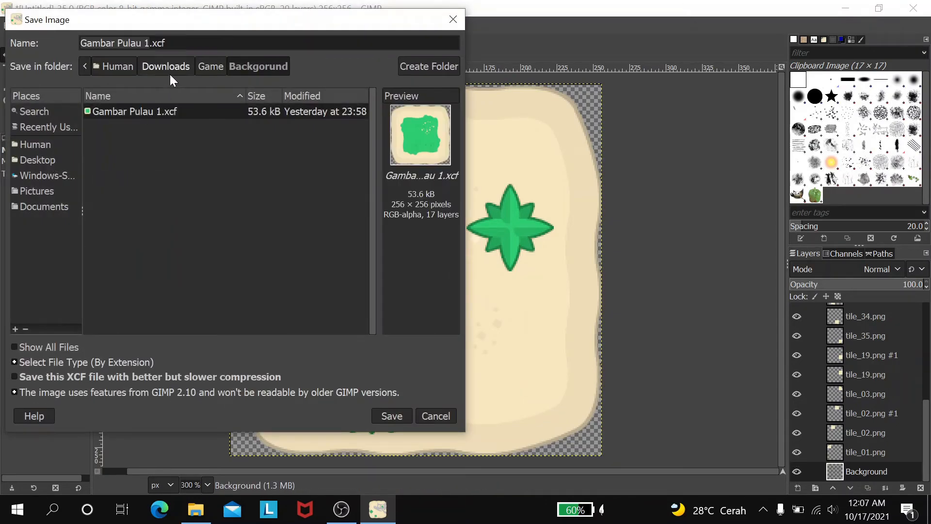
left_click(210, 46)
key("Left")
key("Left")
key("Left")
key("Left")
key("BackSpace")
type("2")
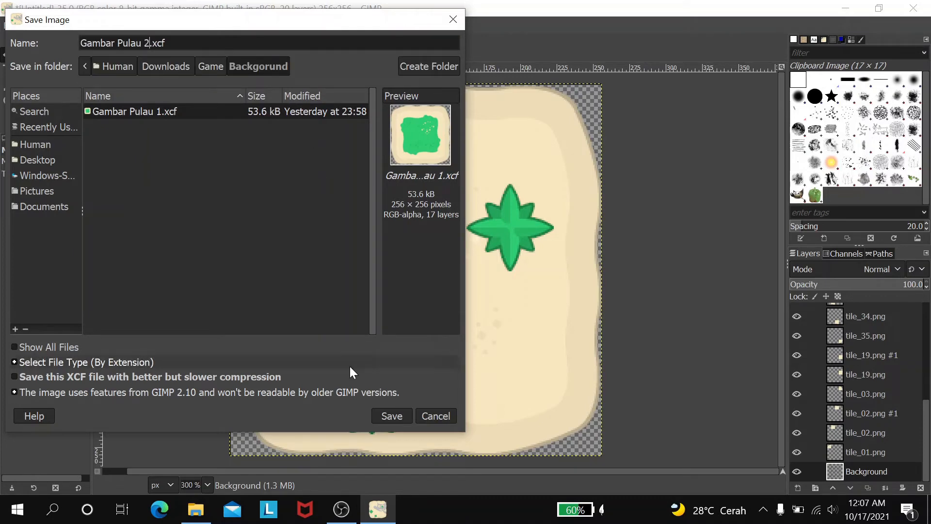
left_click(394, 420)
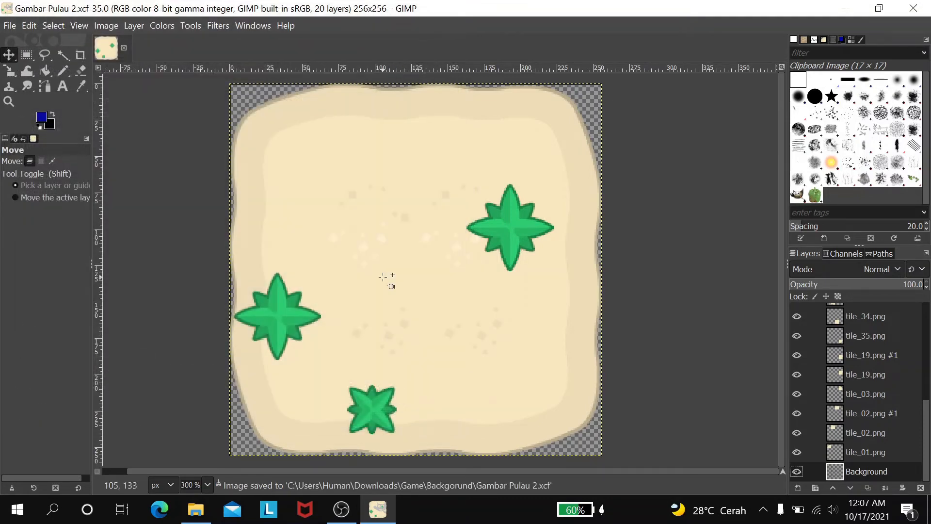
- Export the image as Gambar Pulau 2.png to the Backgorund folder with the existing PNG options
left_click(10, 25)
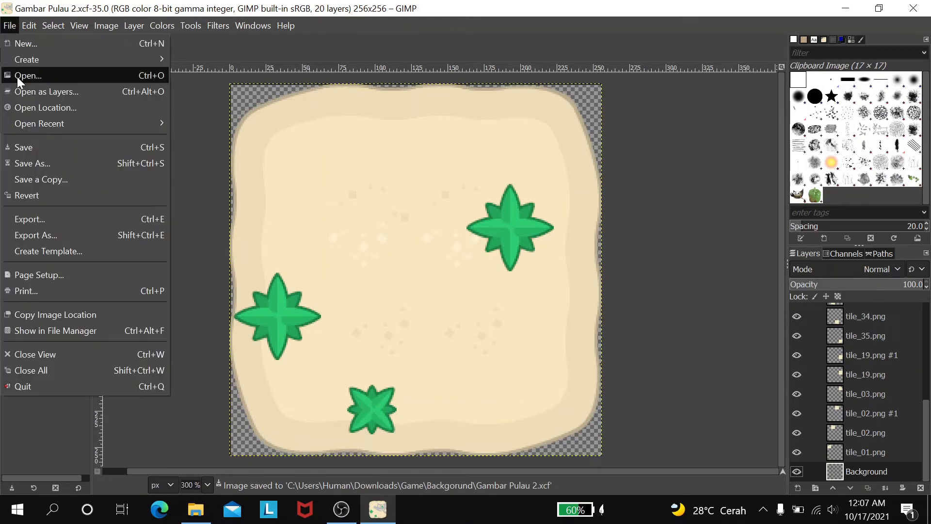
left_click(40, 221)
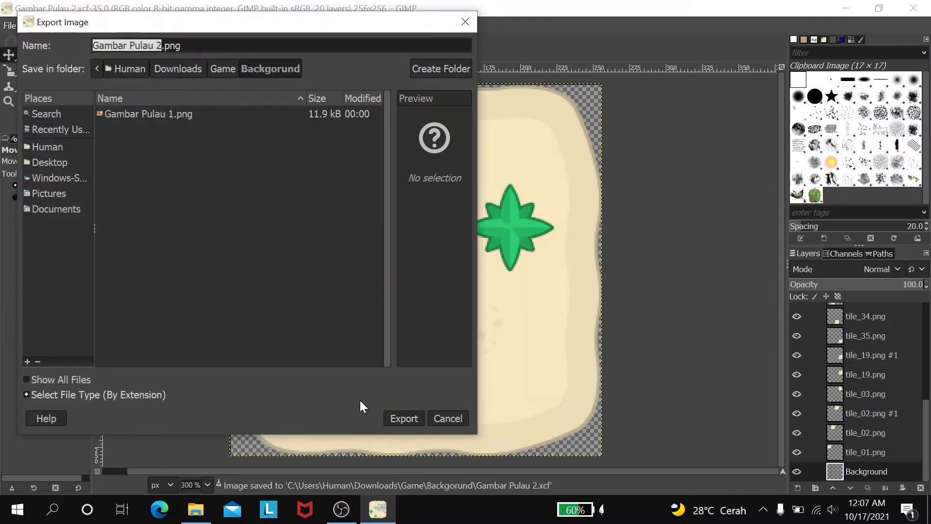
left_click(396, 420)
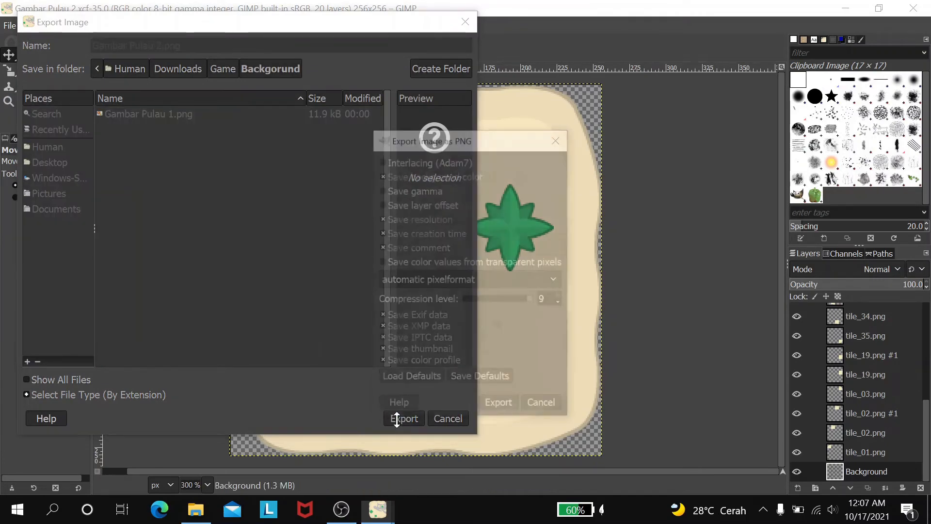
left_click(500, 407)
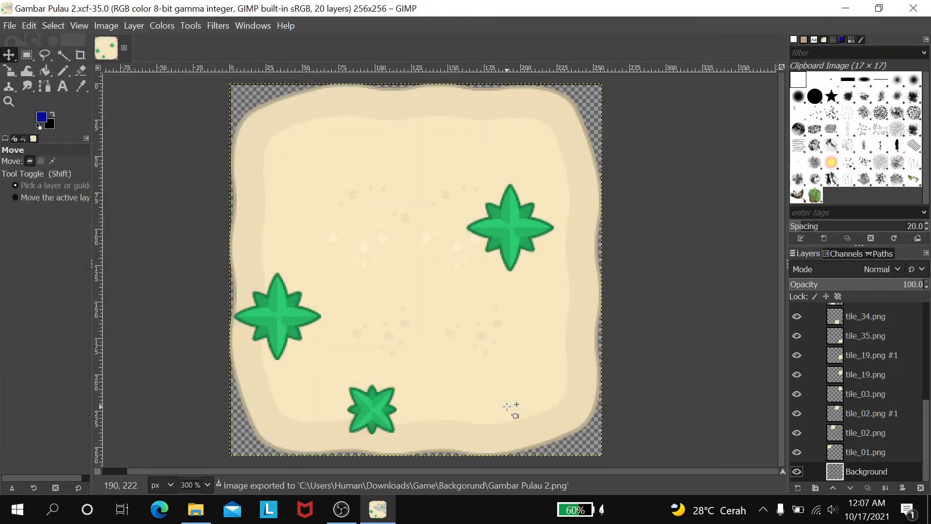
- Close the island image, quit GIMP and close the file manager window
left_click(125, 49)
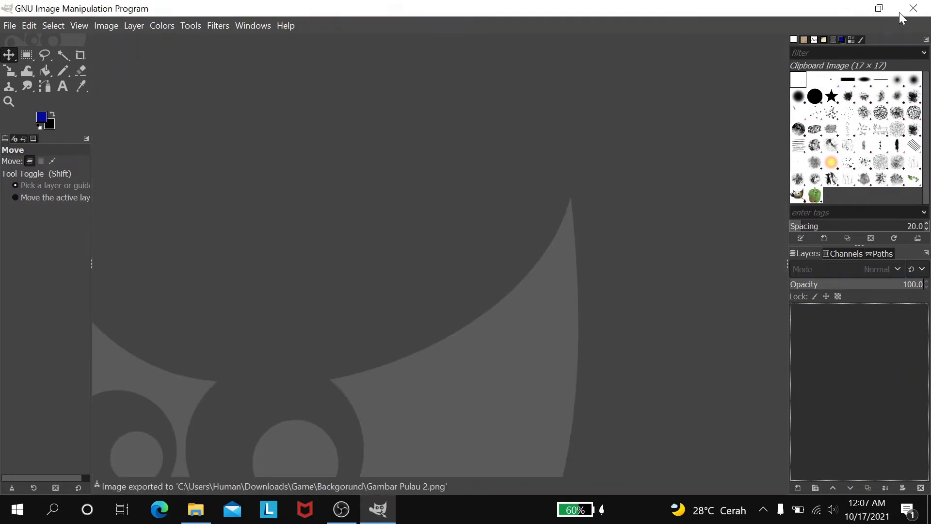
left_click(912, 8)
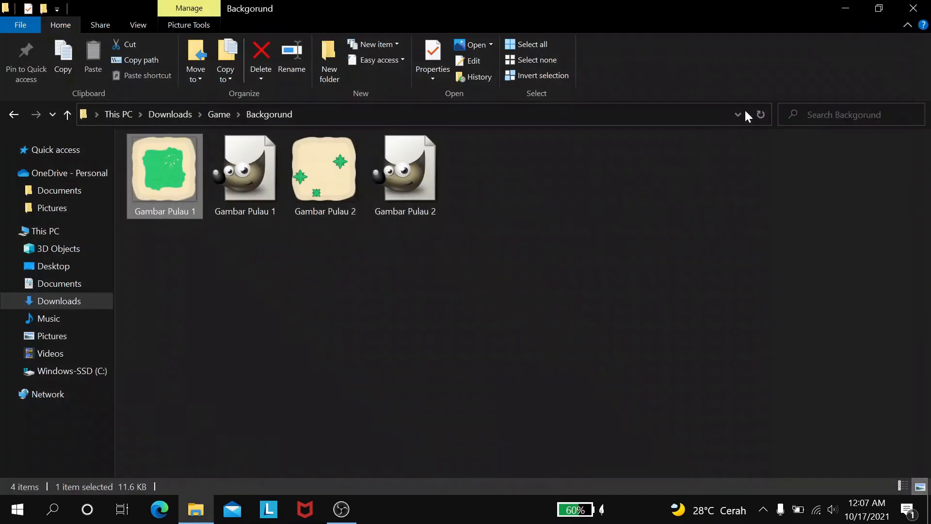
left_click(913, 9)
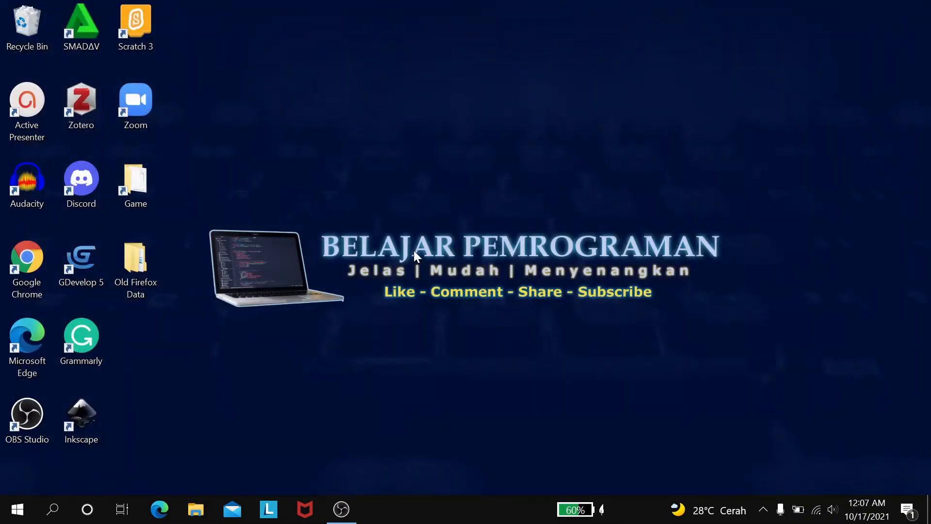
- Open the Backgorund folder inside the desktop's Game folder and view the exported island images in Photos
double_click(133, 191)
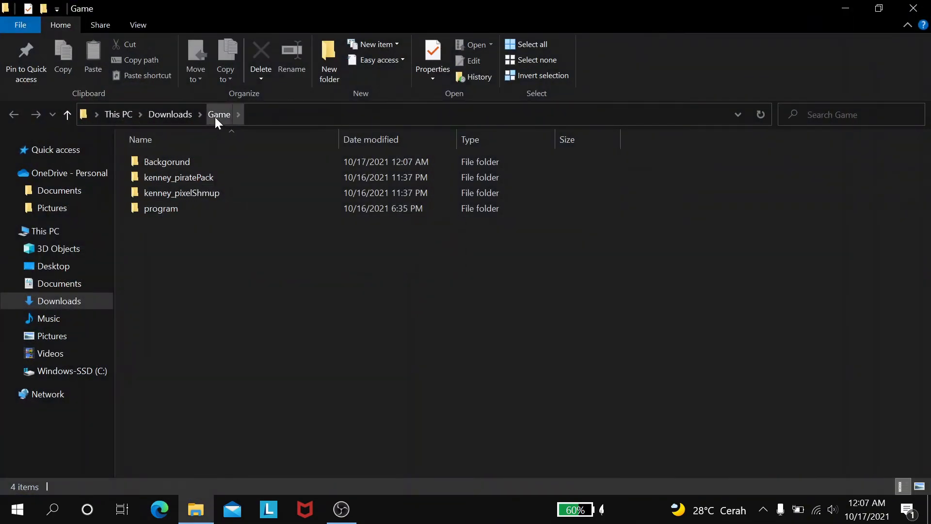
double_click(171, 163)
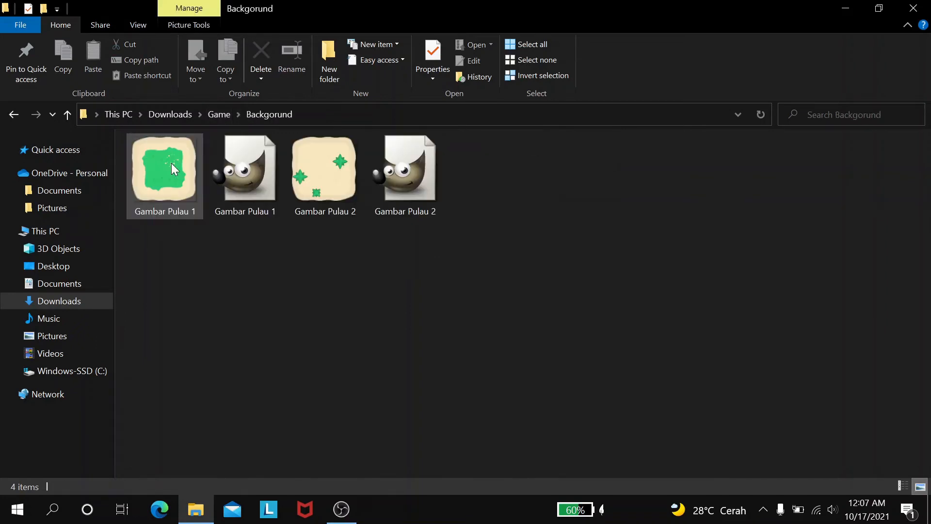
double_click(168, 199)
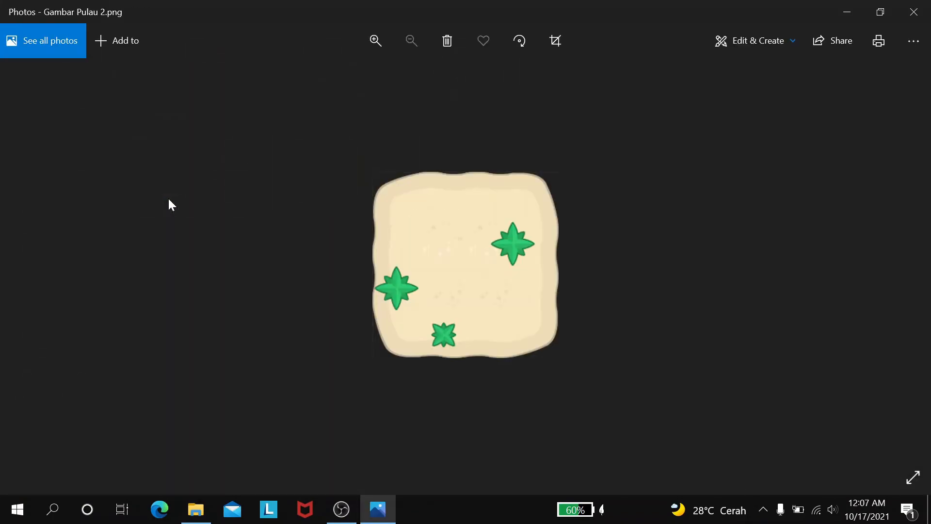
- Examine the Gambar Pulau 1 island at 300% in GIMP and locate its Background layer
scroll(403, 276, "up", 1)
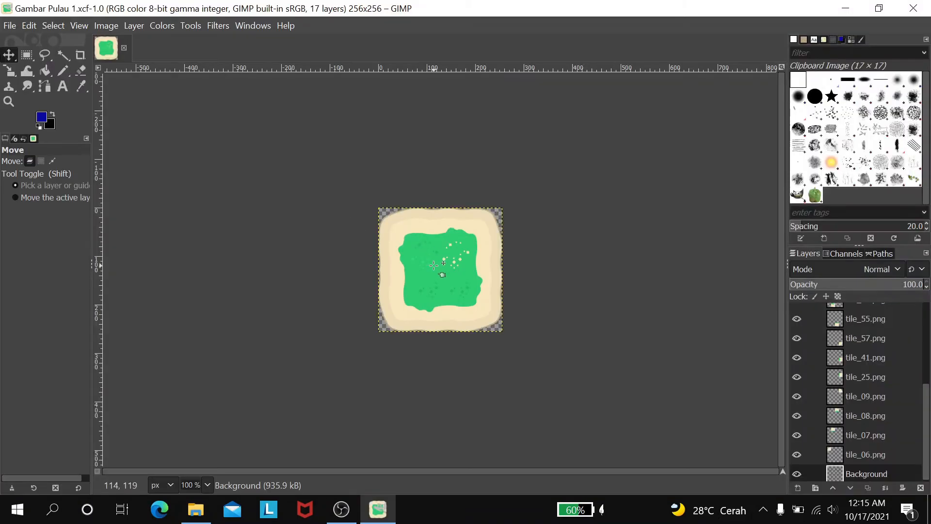
scroll(434, 265, "up", 3)
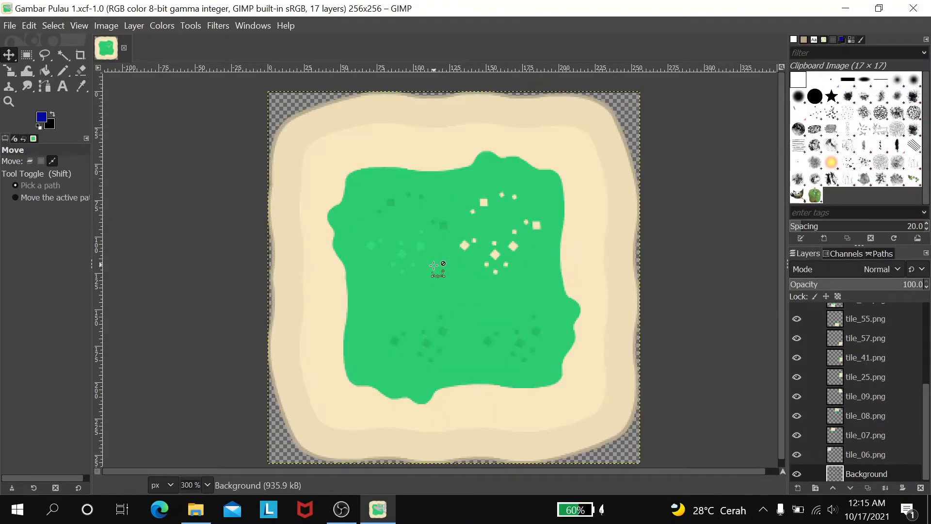
scroll(434, 265, "down", 1)
scroll(434, 265, "up", 1)
scroll(824, 363, "down", 1)
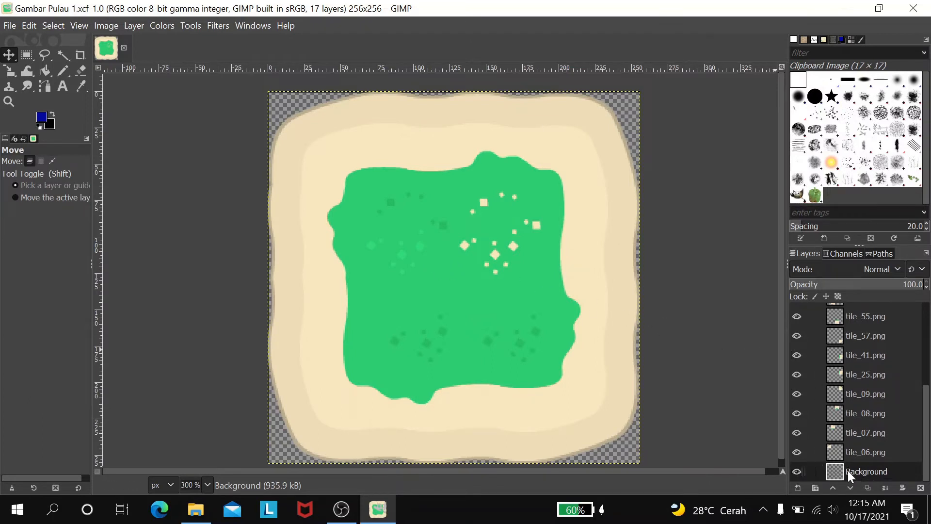
- Hide the Background layer of the Gambar Pulau 1 image, toggling its visibility to compare the transparent corners
left_click(797, 472)
left_click(798, 473)
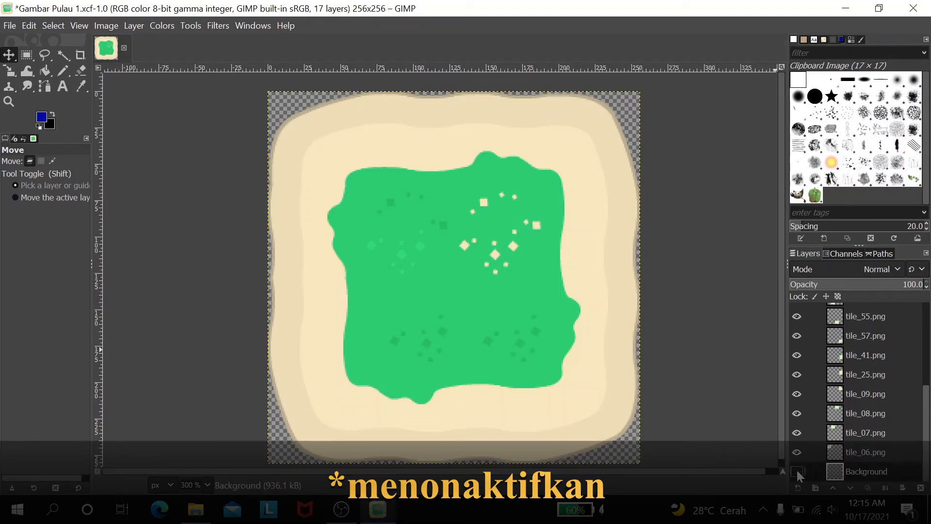
left_click(798, 473)
left_click(798, 473)
left_click(798, 473)
left_click(797, 473)
left_click(798, 473)
left_click(798, 473)
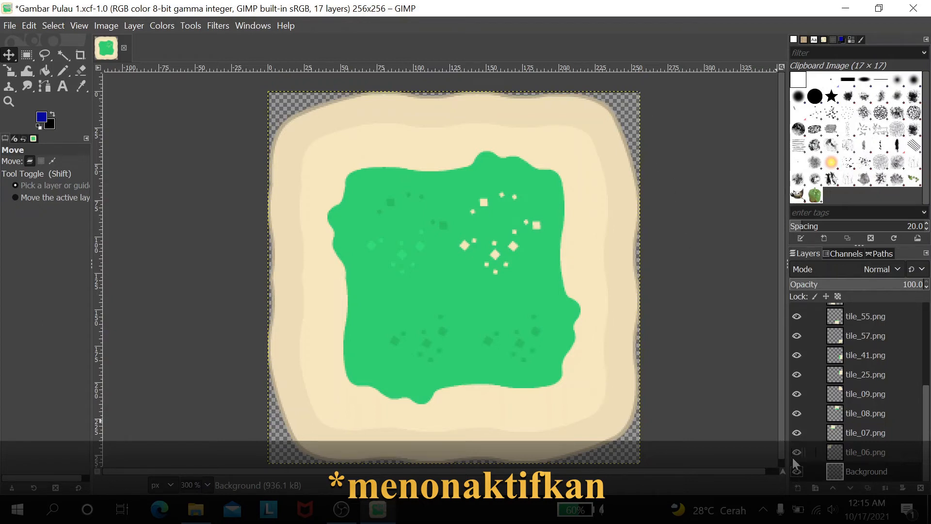
left_click(798, 468)
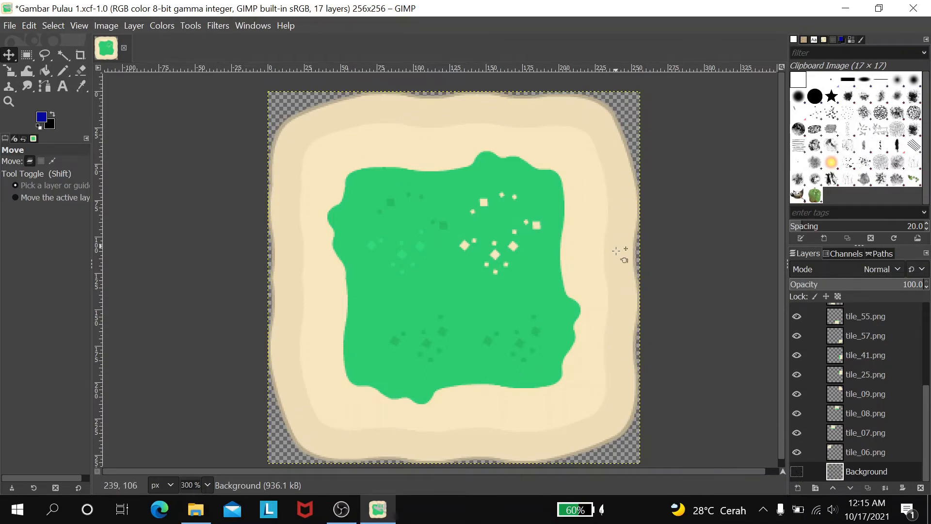
left_click(799, 472)
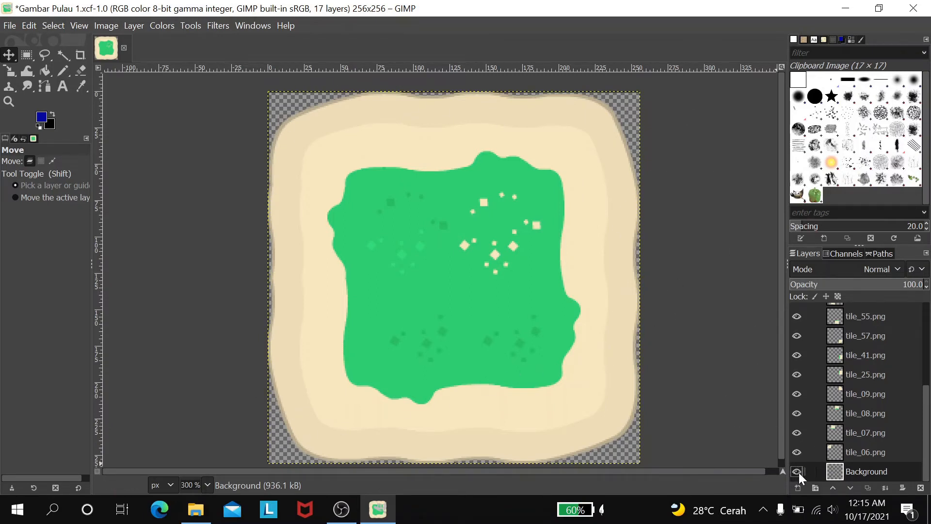
left_click(799, 473)
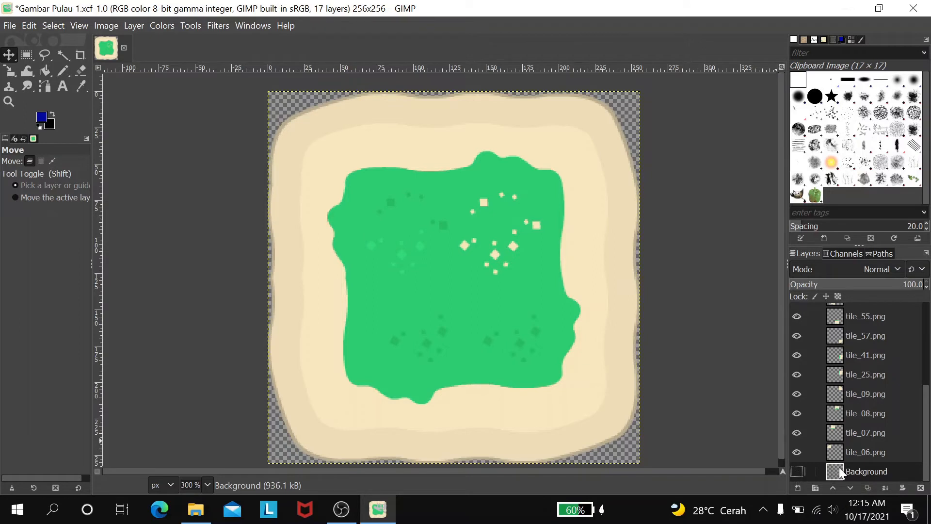
left_click(797, 471)
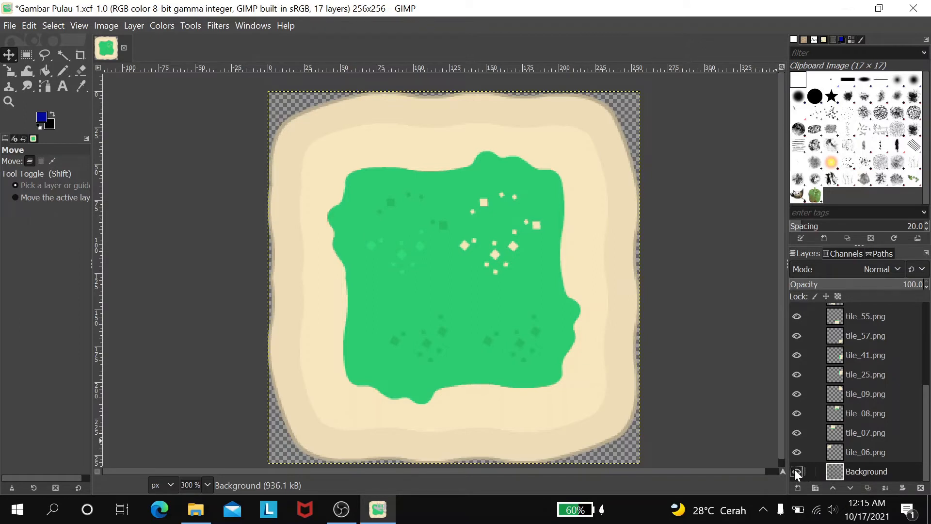
left_click(797, 471)
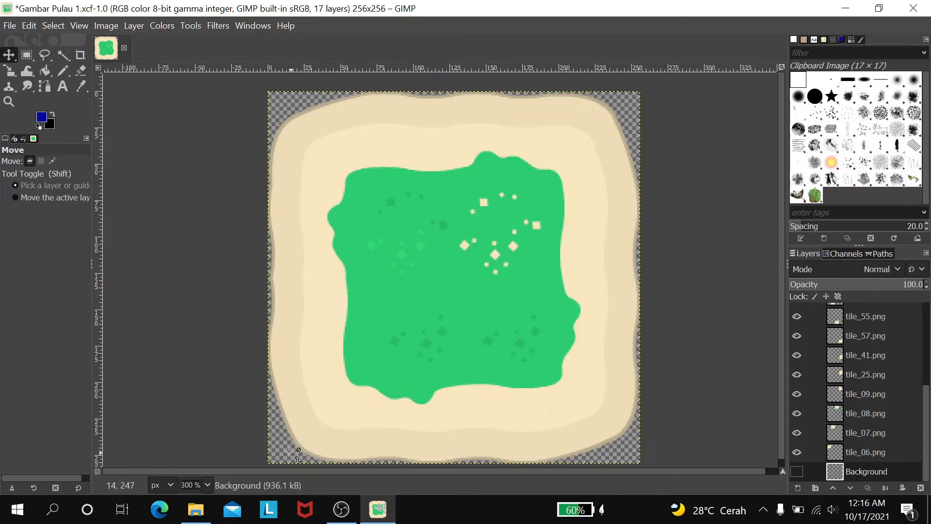
- Export the image over the existing Gambar Pulau 1.png in the Backgorund folder, keeping the current PNG options
left_click(9, 27)
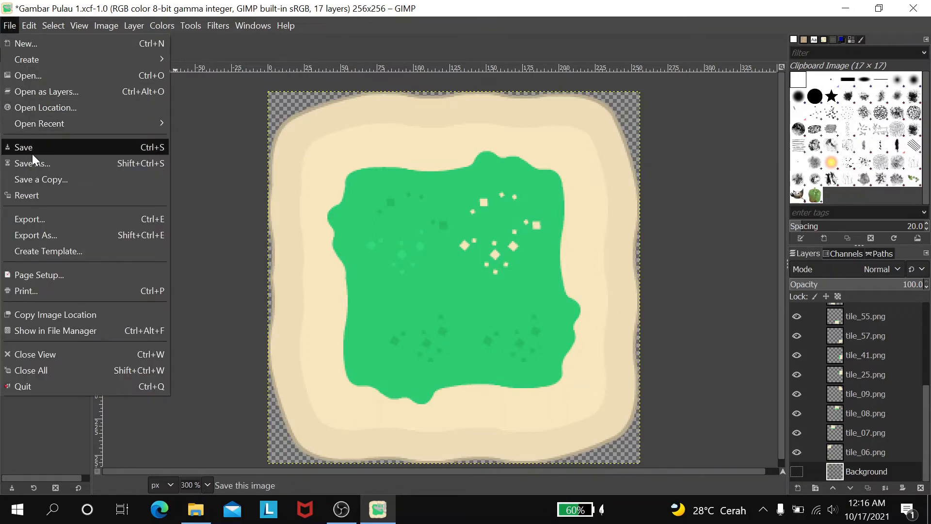
left_click(33, 222)
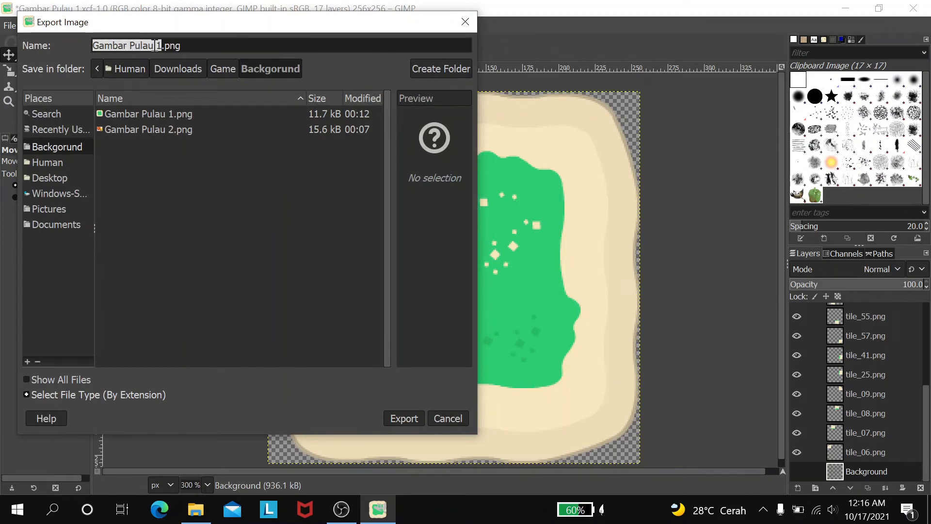
left_click(407, 419)
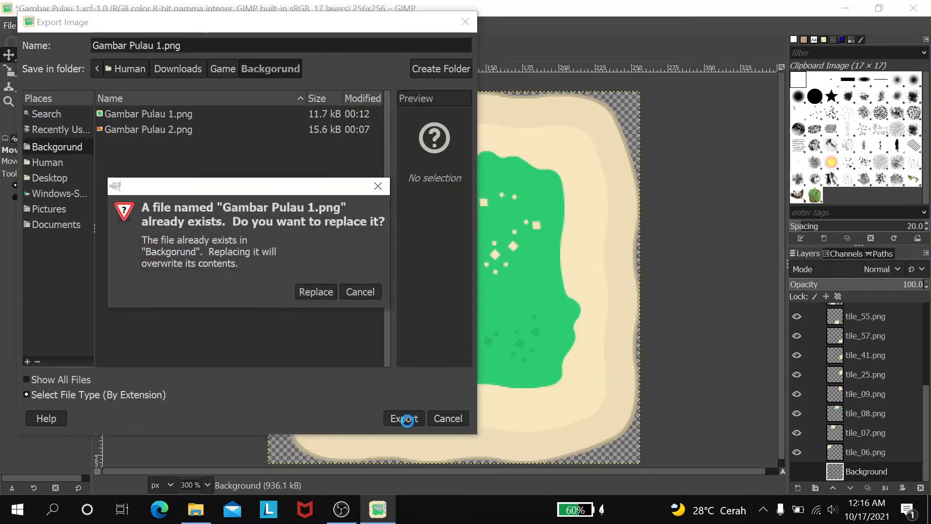
left_click(310, 293)
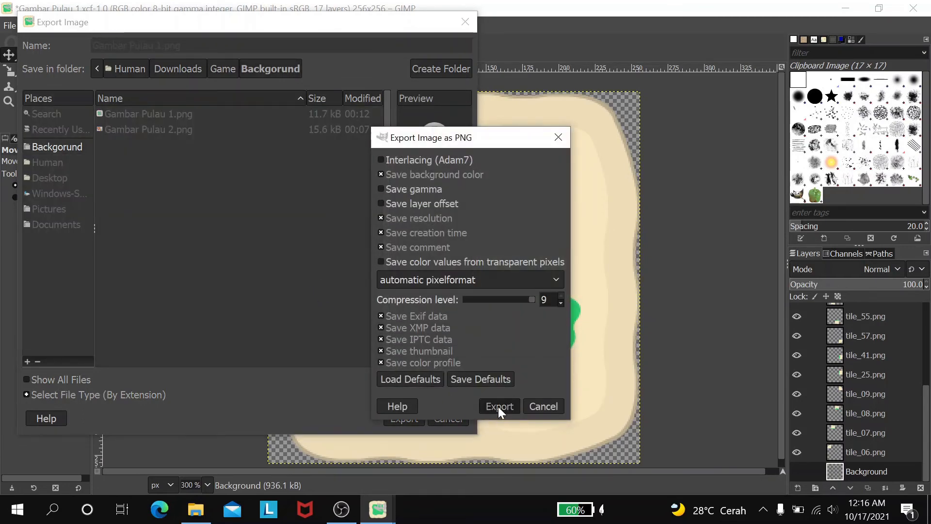
left_click(498, 406)
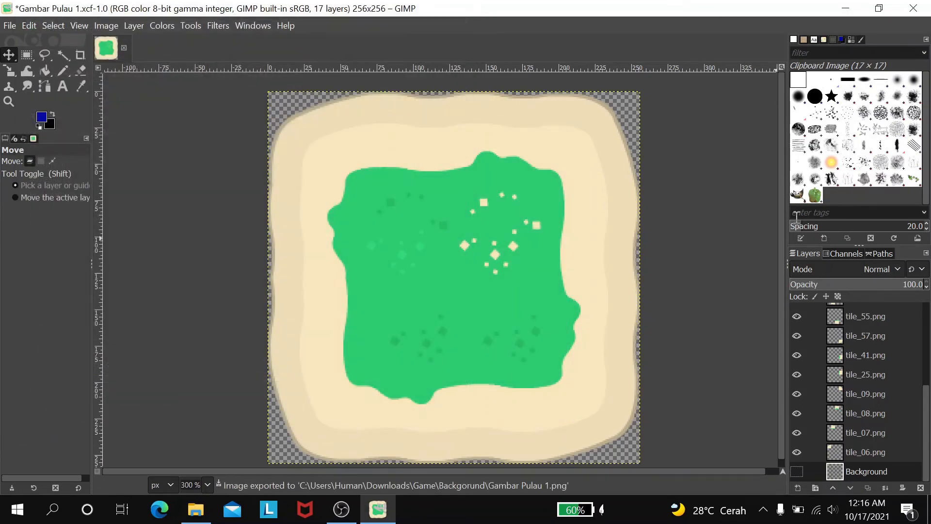
- Quit GIMP discarding the unsaved changes, and open the Gambar Pulau 2 GIMP file from the Backgorund folder
left_click(913, 9)
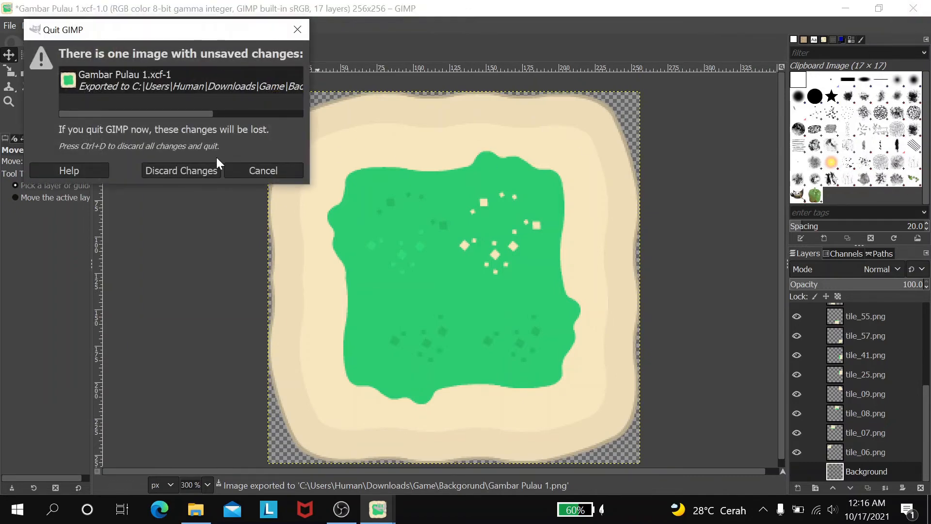
left_click(182, 170)
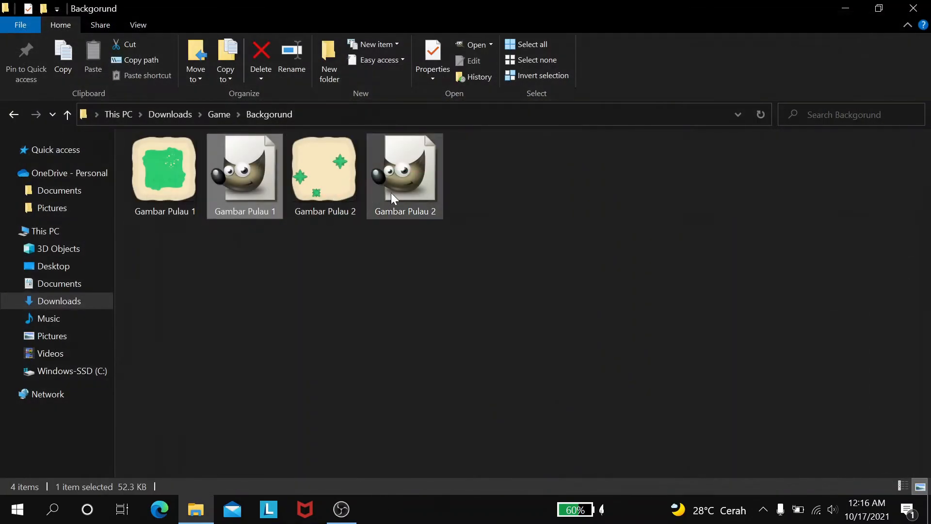
left_click(415, 198)
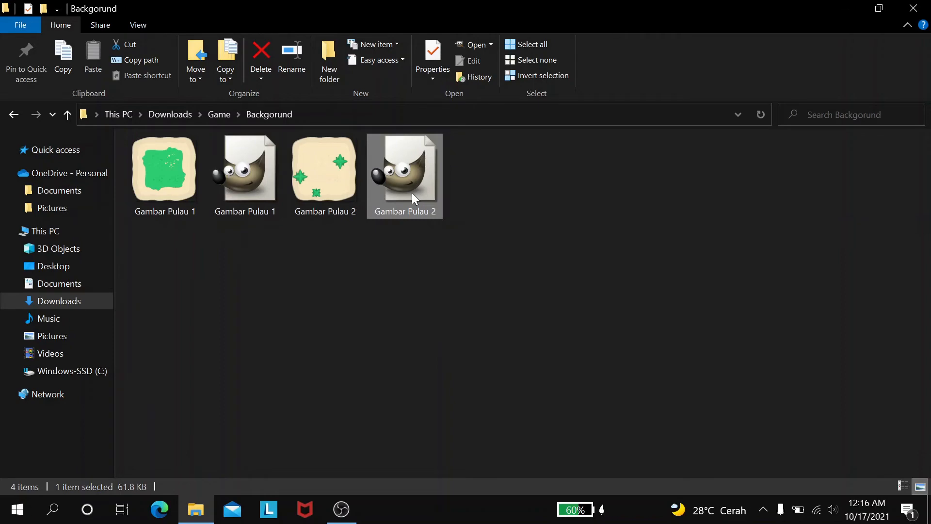
double_click(412, 194)
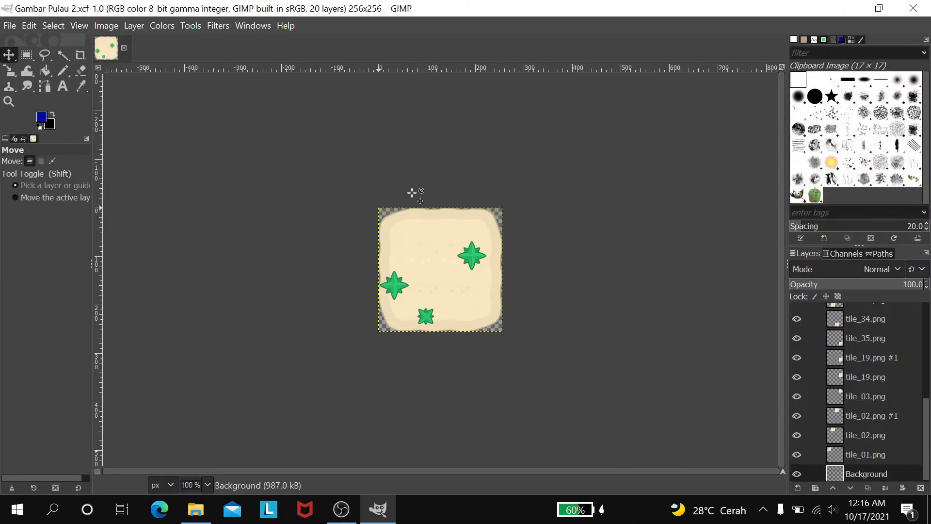
- Hide the Background layer of the Gambar Pulau 2 image
scroll(410, 245, "up", 2)
scroll(410, 245, "up", 1)
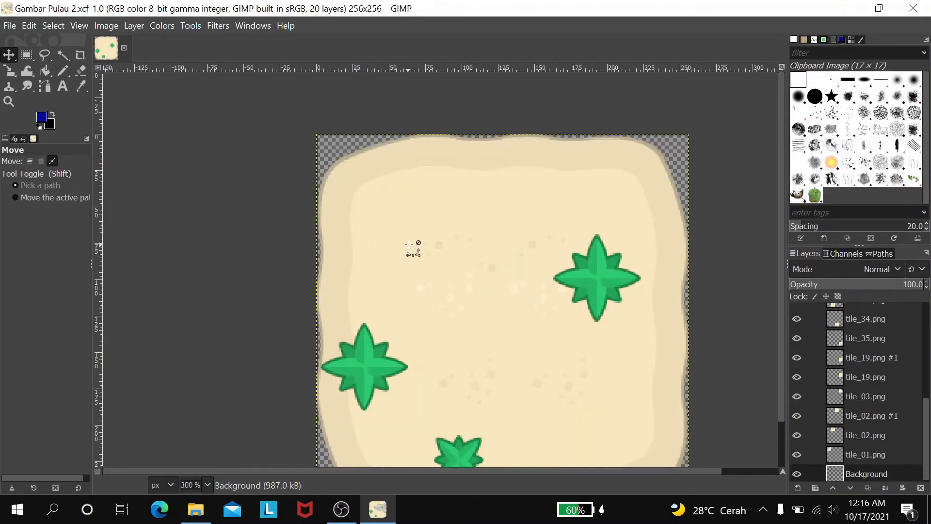
scroll(516, 243, "down", 2)
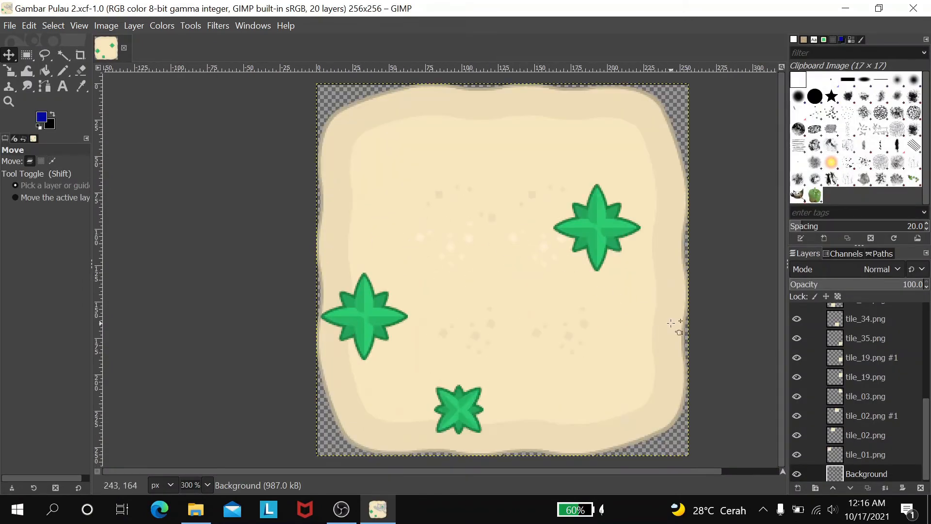
scroll(834, 374, "down", 1)
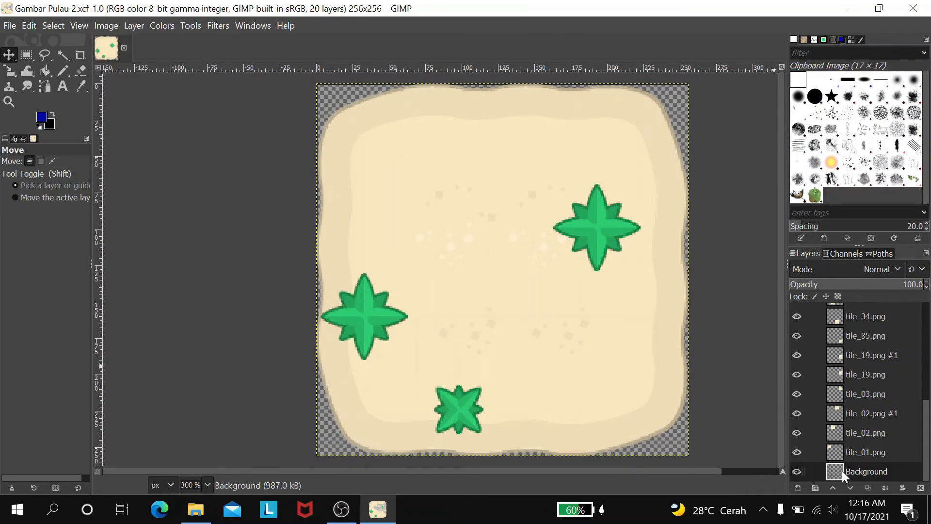
left_click(797, 470)
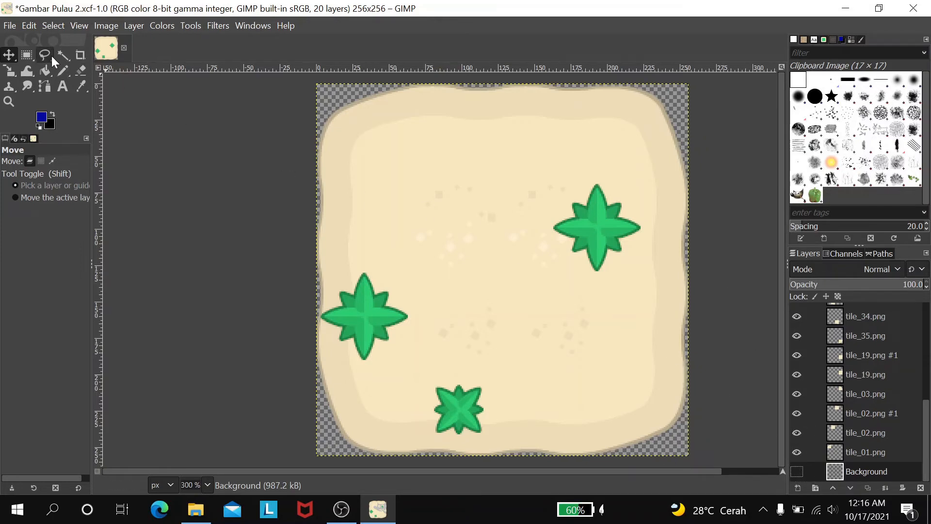
- Export the image over the existing Gambar Pulau 2.png with the current PNG options, and quit GIMP discarding the unsaved changes
left_click(11, 26)
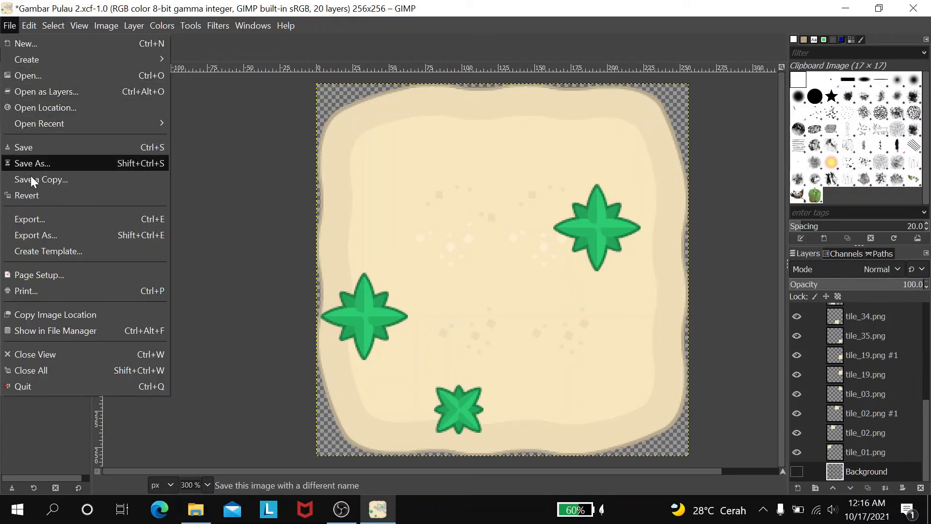
left_click(22, 233)
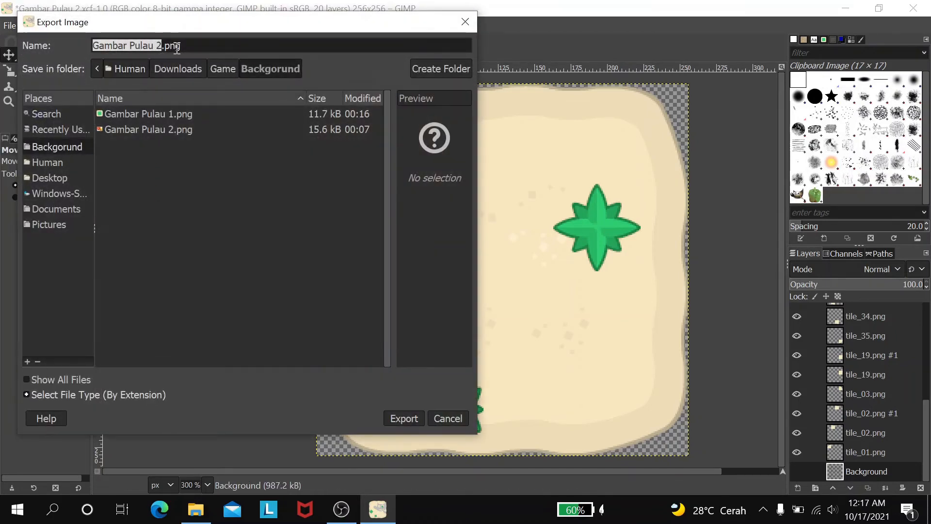
left_click(404, 418)
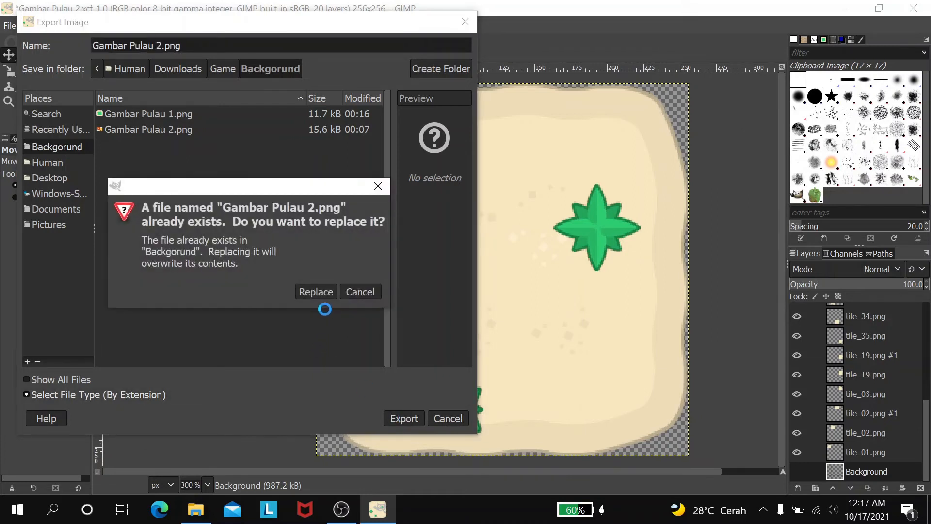
left_click(318, 292)
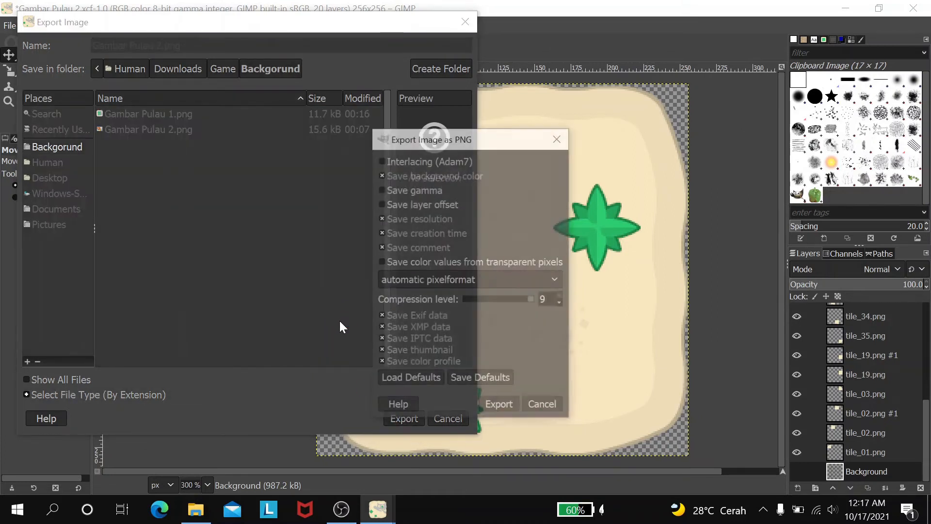
left_click(495, 406)
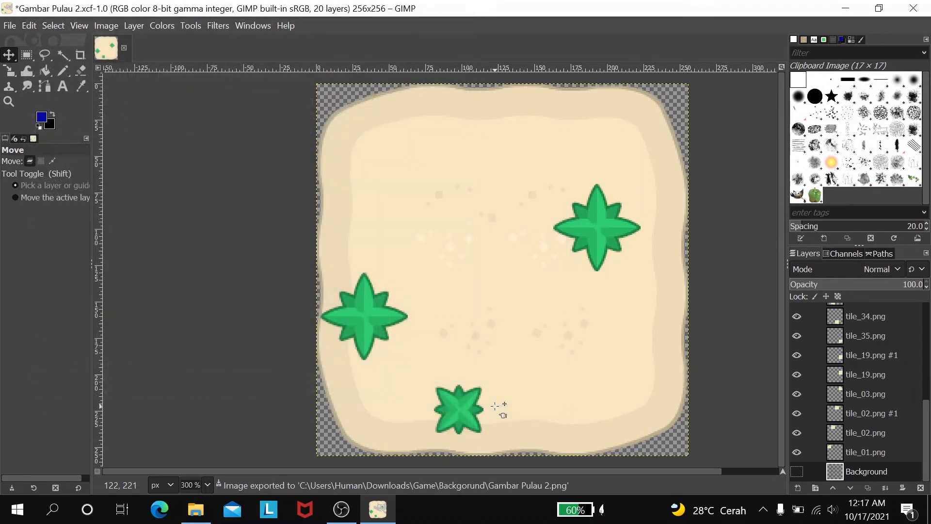
left_click(914, 9)
left_click(165, 171)
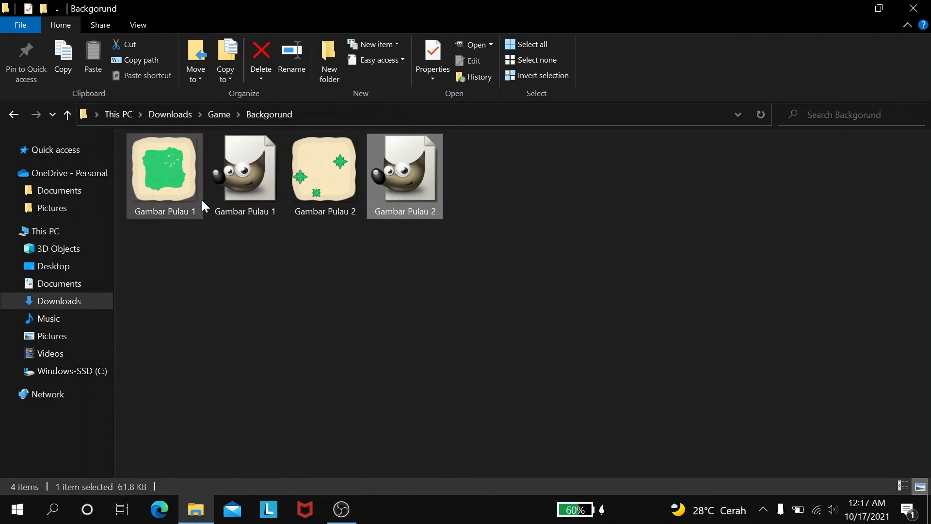
- View the exported Gambar Pulau 1.png and Gambar Pulau 2.png enlarged in Photos to examine their transparent corners
double_click(162, 182)
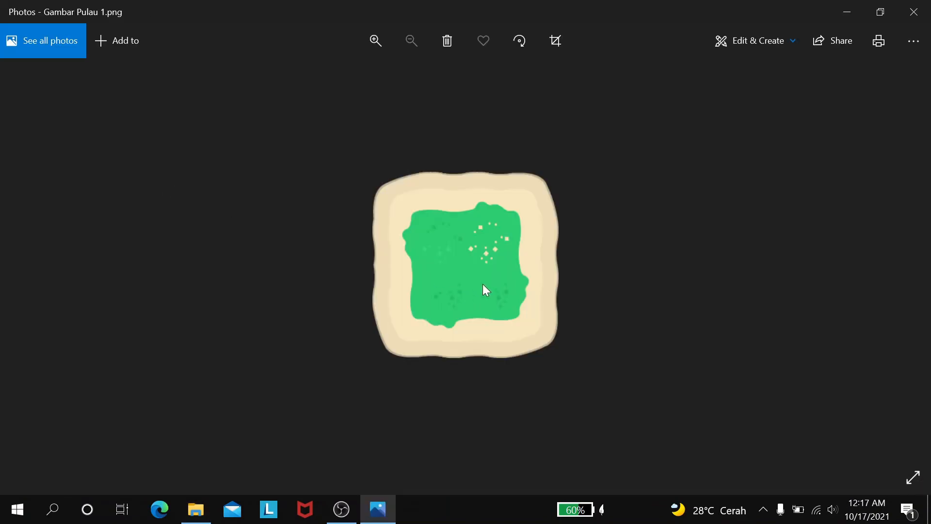
scroll(485, 290, "up", 3)
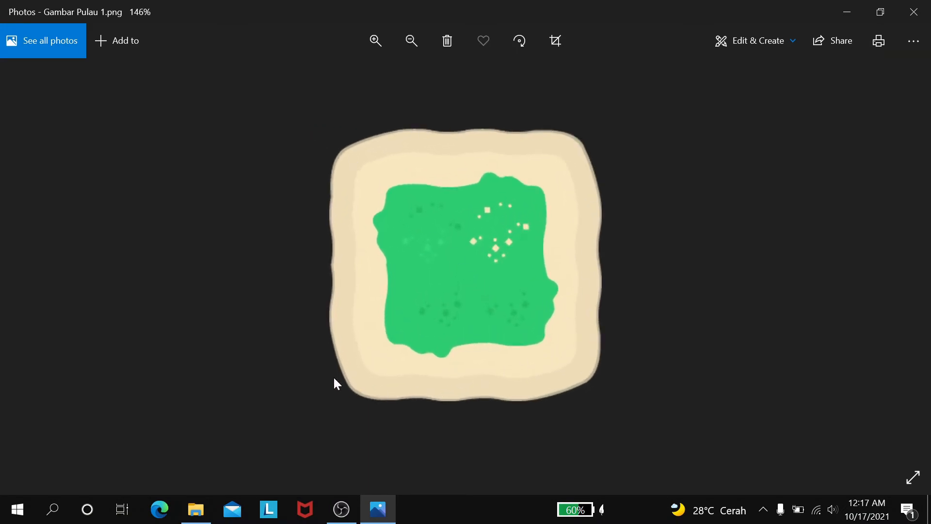
left_click(914, 11)
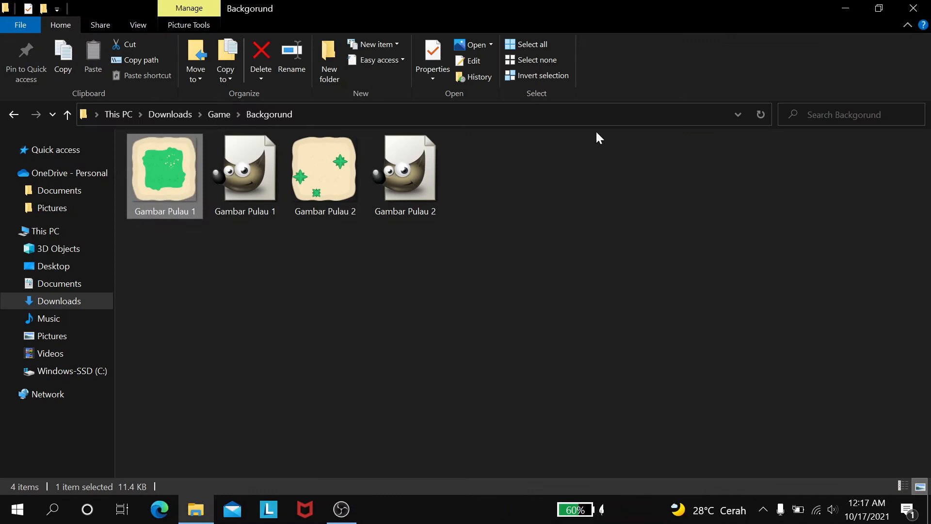
double_click(347, 210)
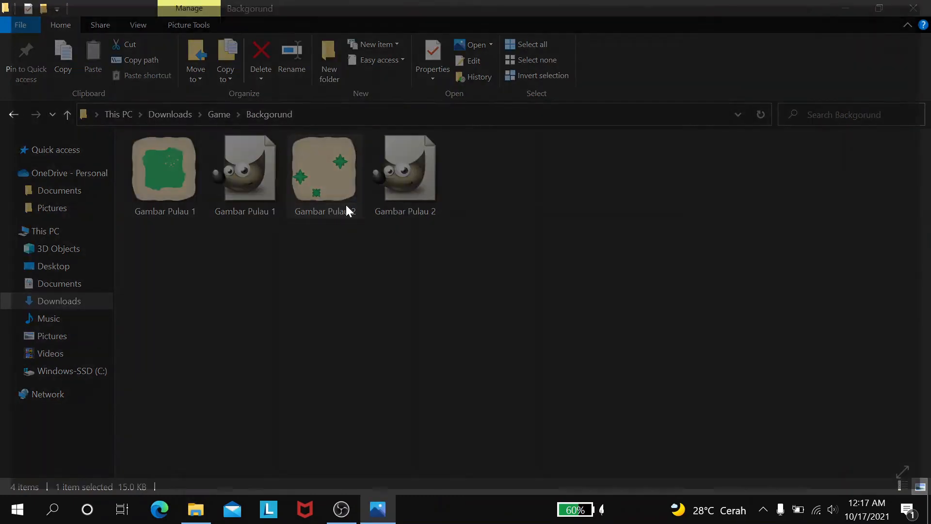
scroll(398, 223, "up", 4)
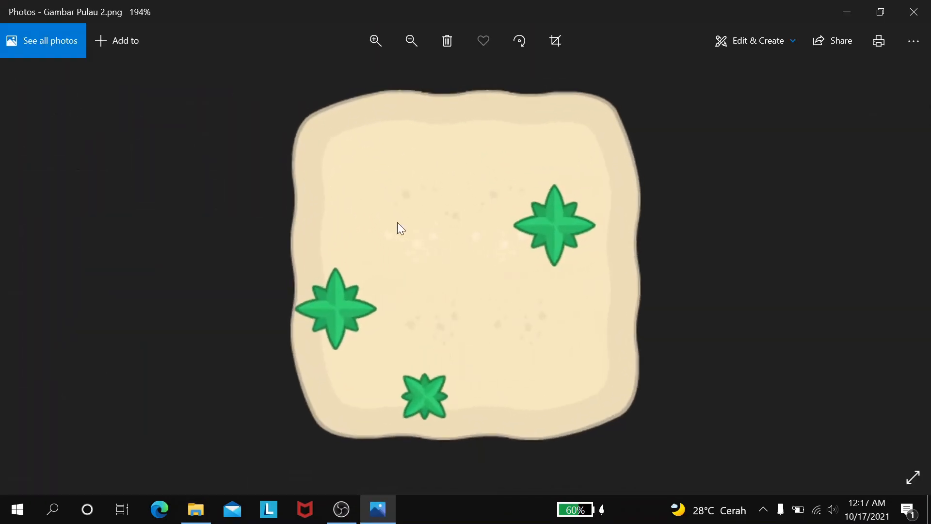
left_click(905, 12)
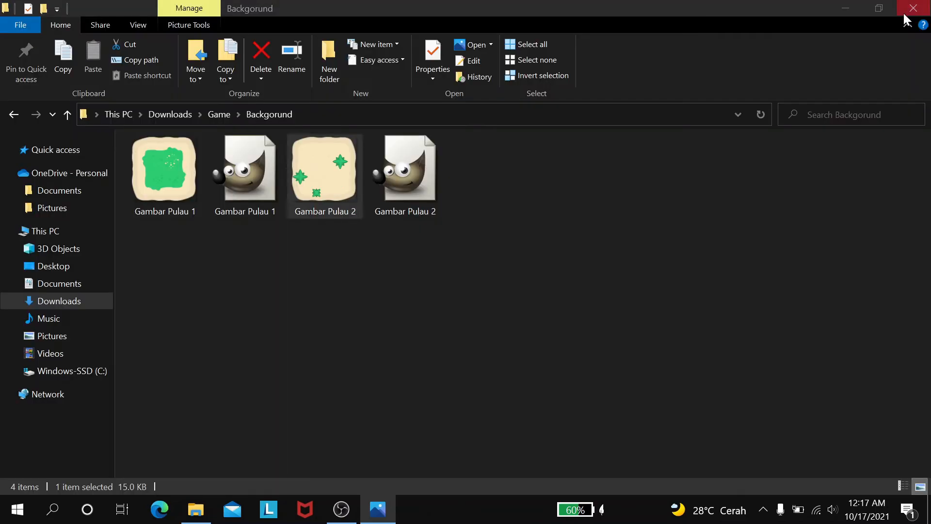
- Close the Backgorund folder window and launch Scratch 3
left_click(903, 11)
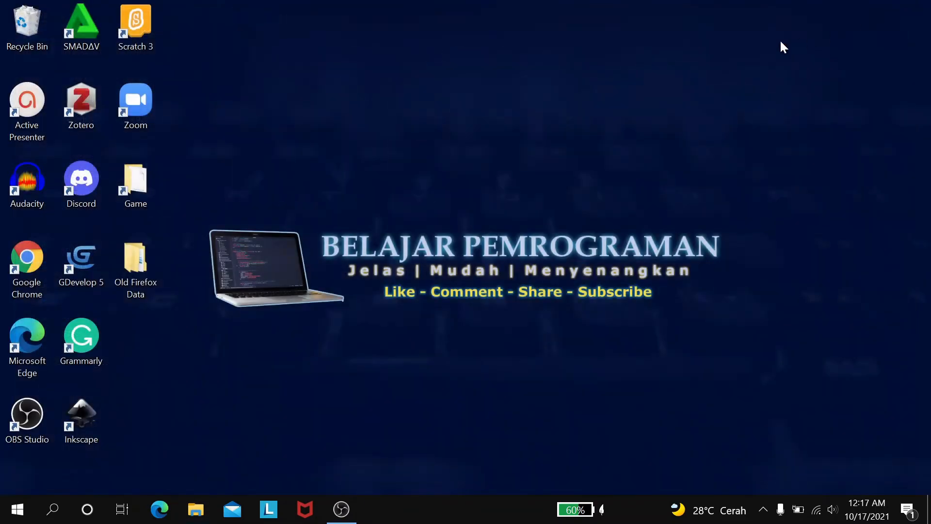
left_click(53, 508)
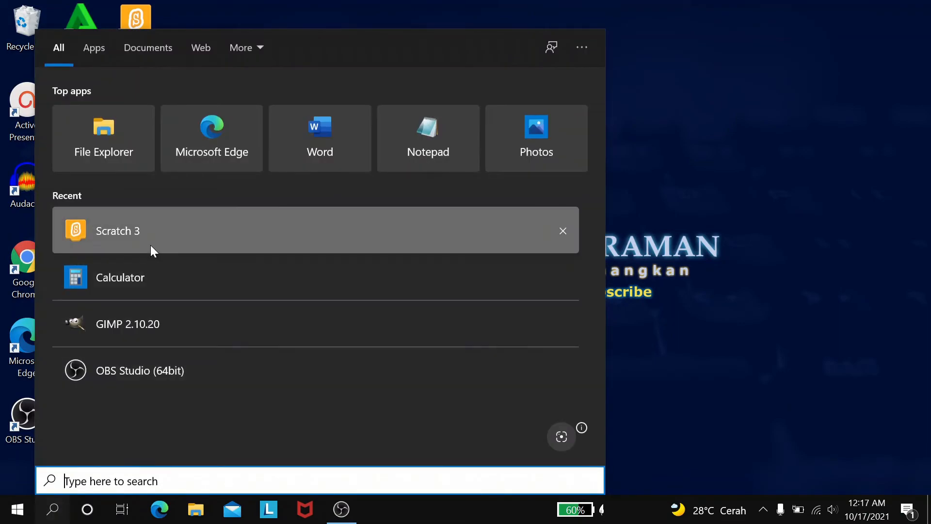
left_click(153, 235)
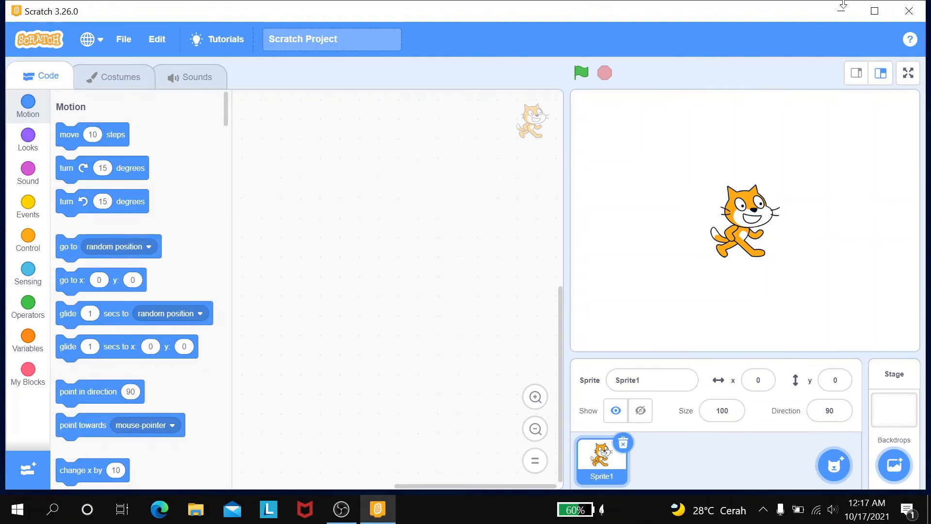
- Maximize the Scratch window and delete the default cat sprite from the project
left_click(875, 10)
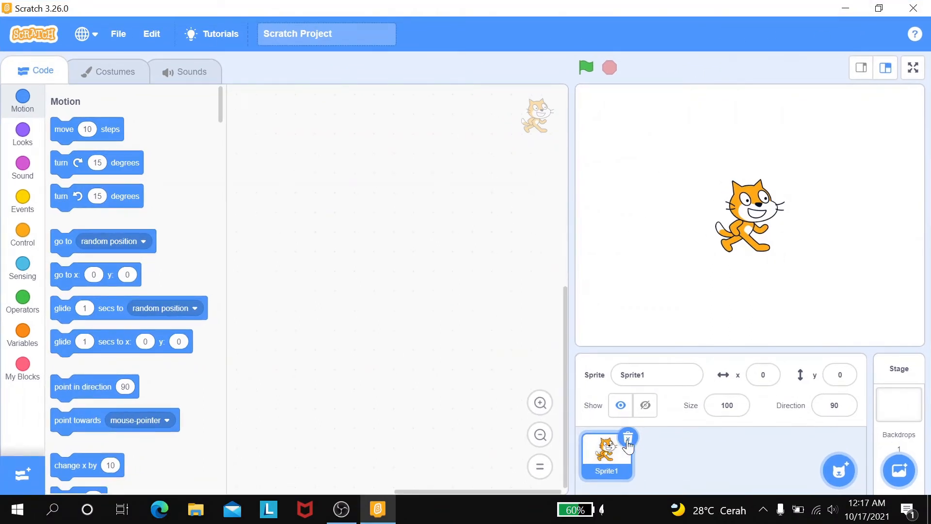
left_click(629, 439)
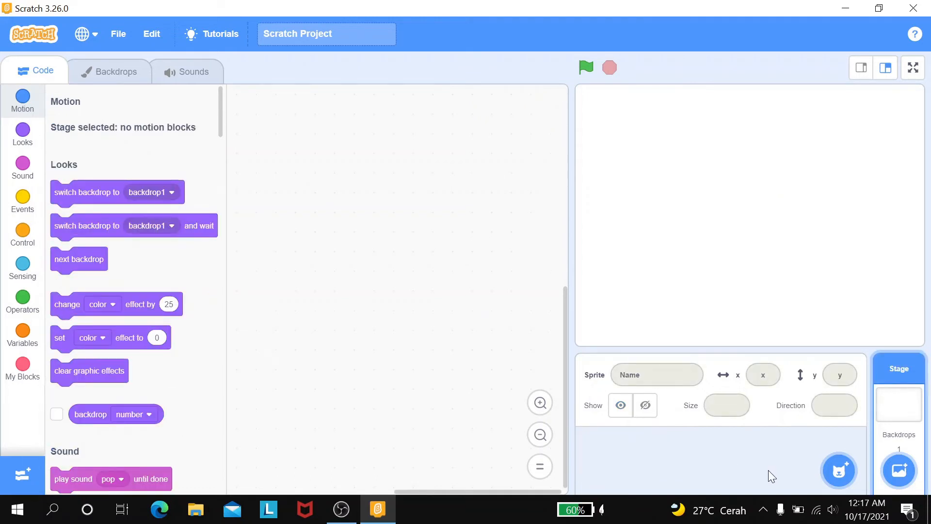
- Switch the interface language to Bahasa Indonesia
mouse_move(835, 476)
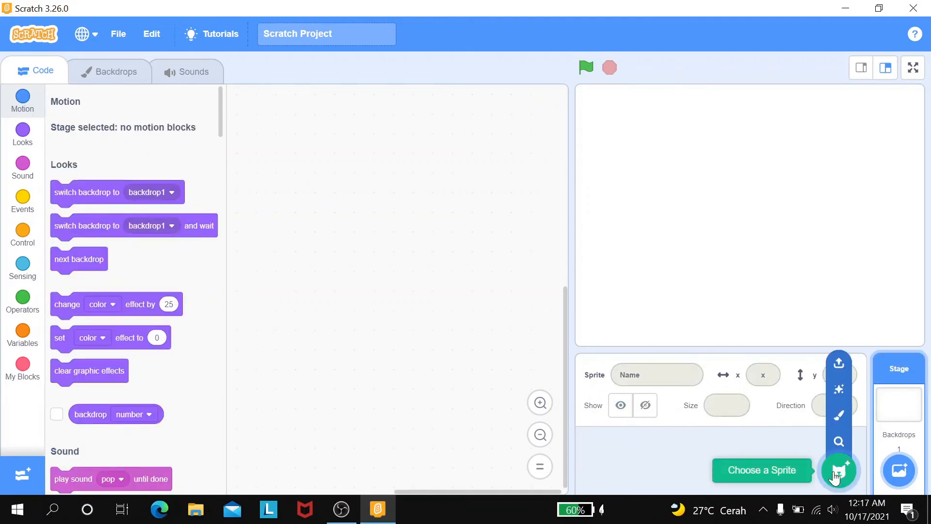
left_click(85, 34)
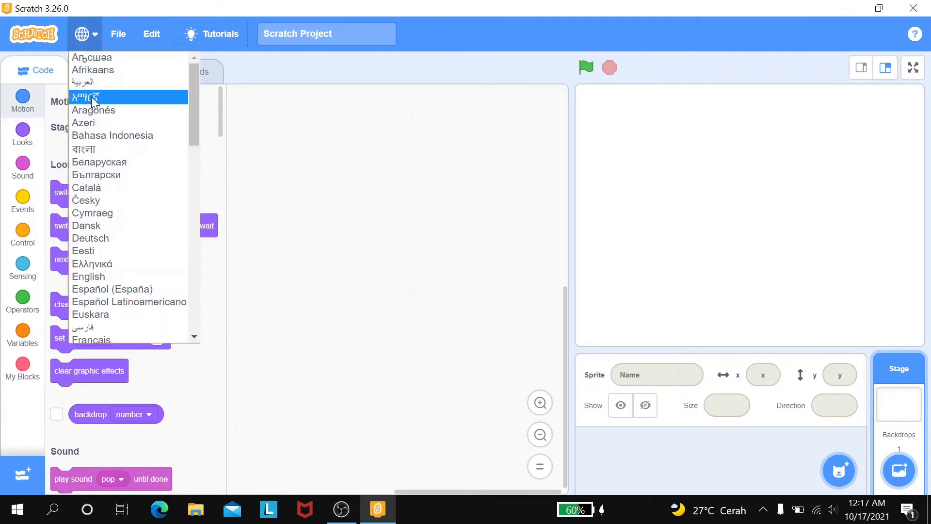
left_click(99, 137)
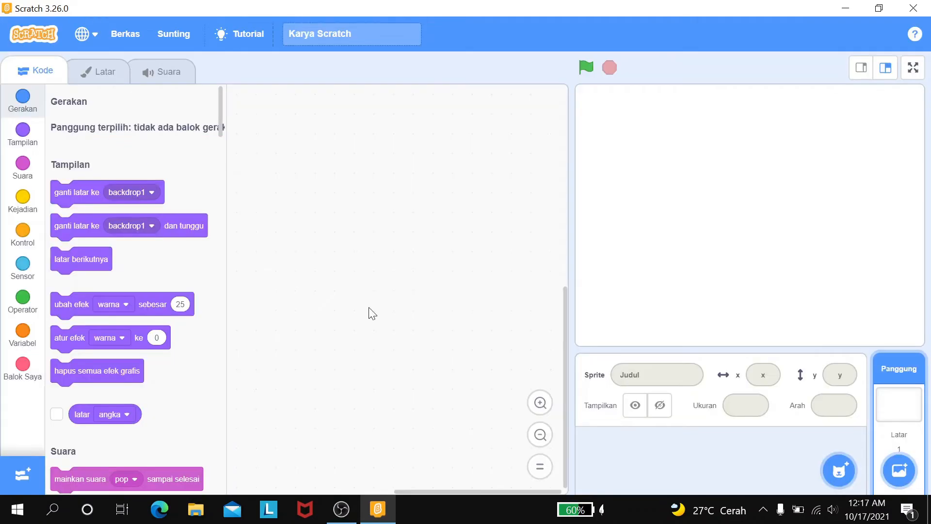
- Create a new painted sprite and upload Gambar Pulau 1 from the Backgorund folder as its second costume
mouse_move(838, 473)
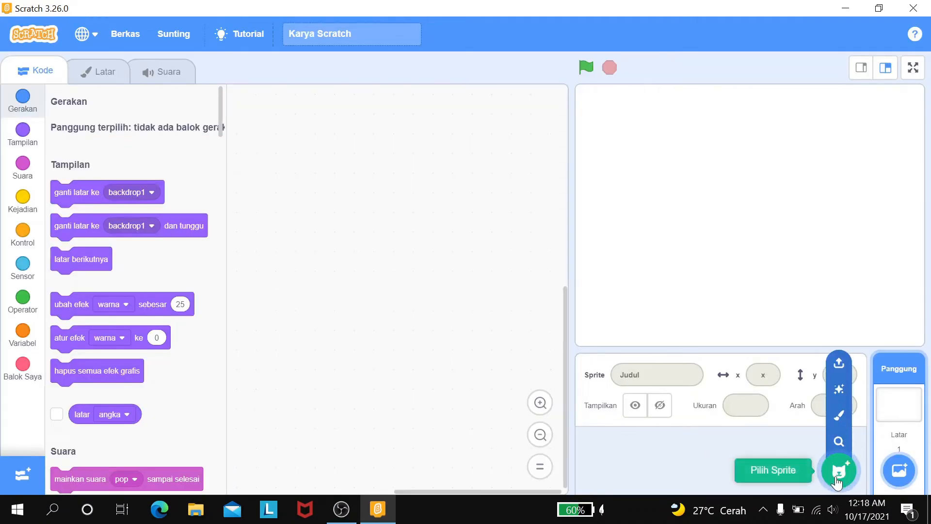
left_click(833, 423)
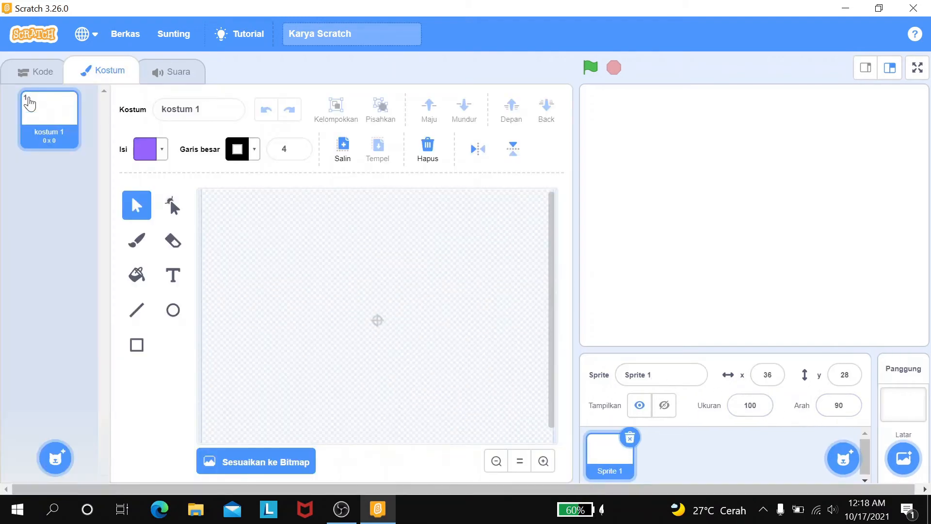
mouse_move(46, 458)
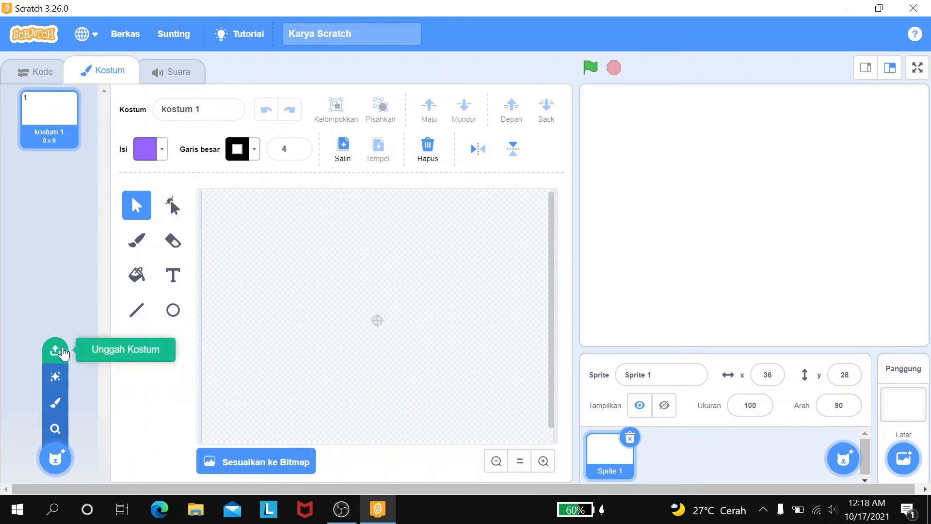
left_click(62, 350)
left_click(170, 156)
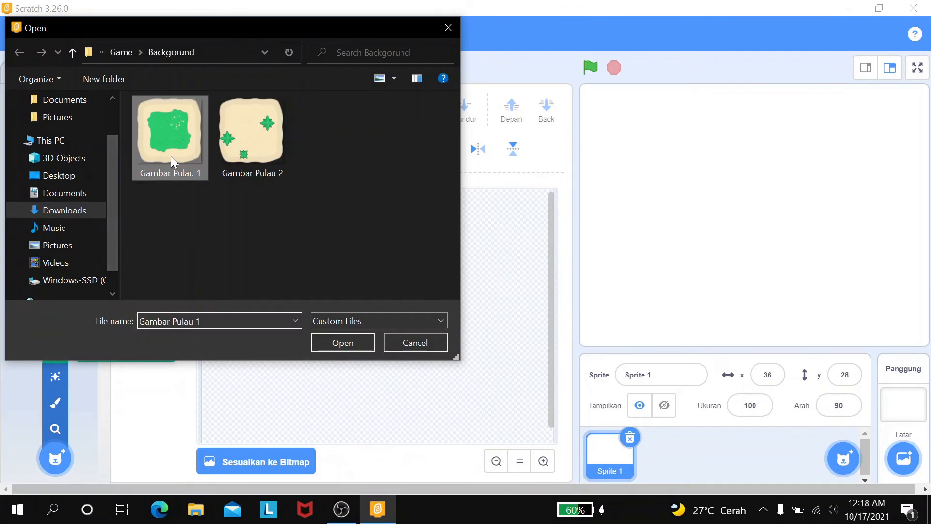
left_click(332, 342)
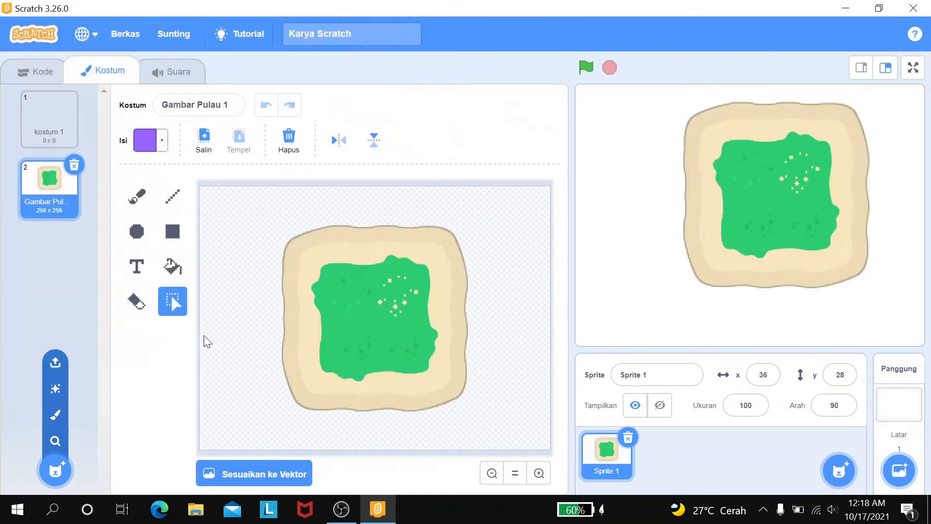
- Upload Gambar Pulau 2 as the sprite's third costume and look back at the Gambar Pulau 1 costume
mouse_move(55, 481)
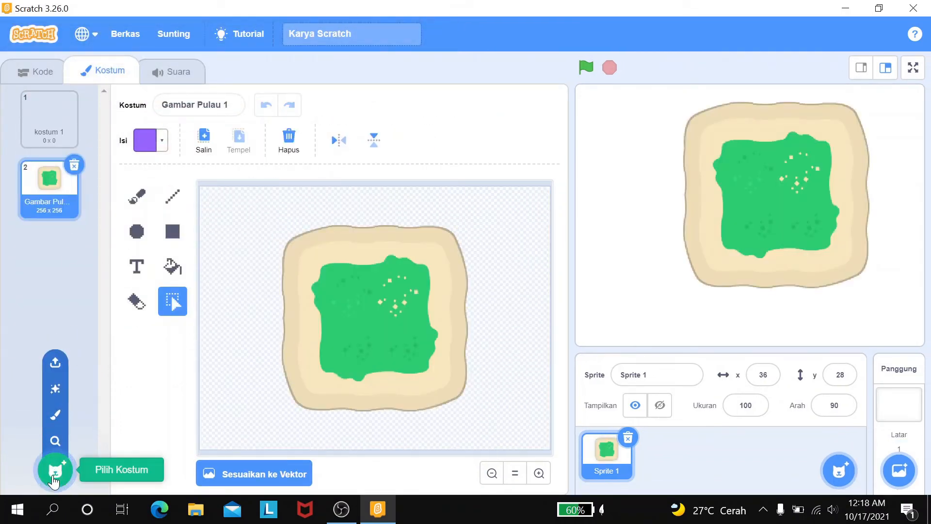
left_click(61, 370)
left_click(258, 165)
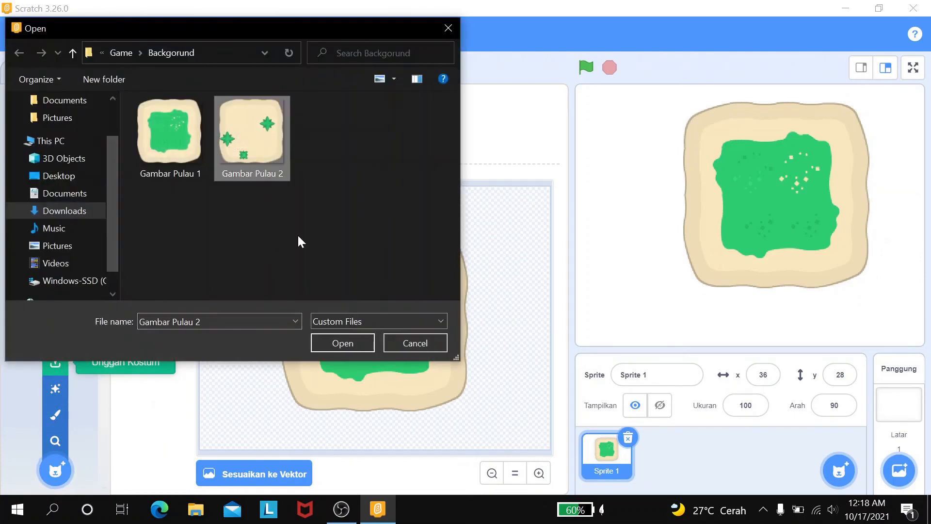
left_click(340, 342)
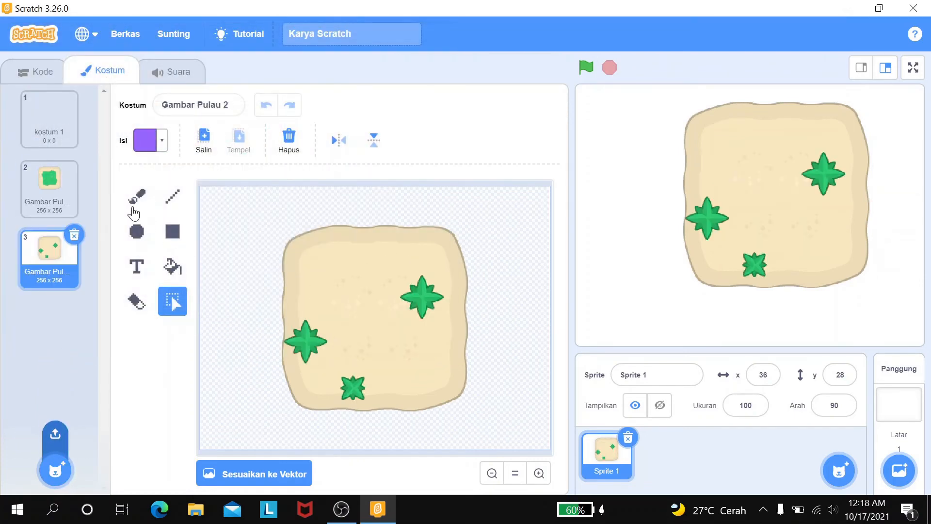
left_click(68, 203)
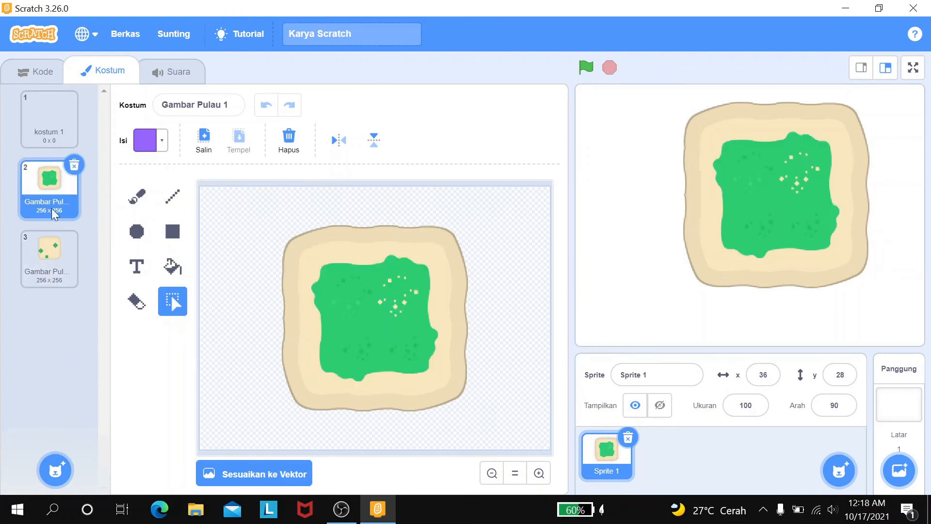
- In the empty kostum 1, choose the rectangle tool with a blue fill of hue 60, saturation 70 and brightness 90
left_click(63, 129)
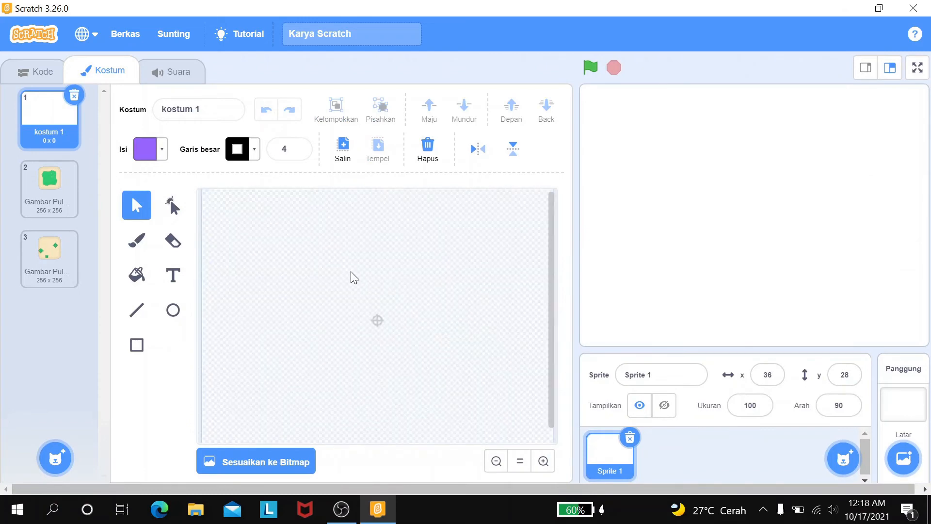
scroll(359, 282, "down", 1)
scroll(359, 283, "down", 1)
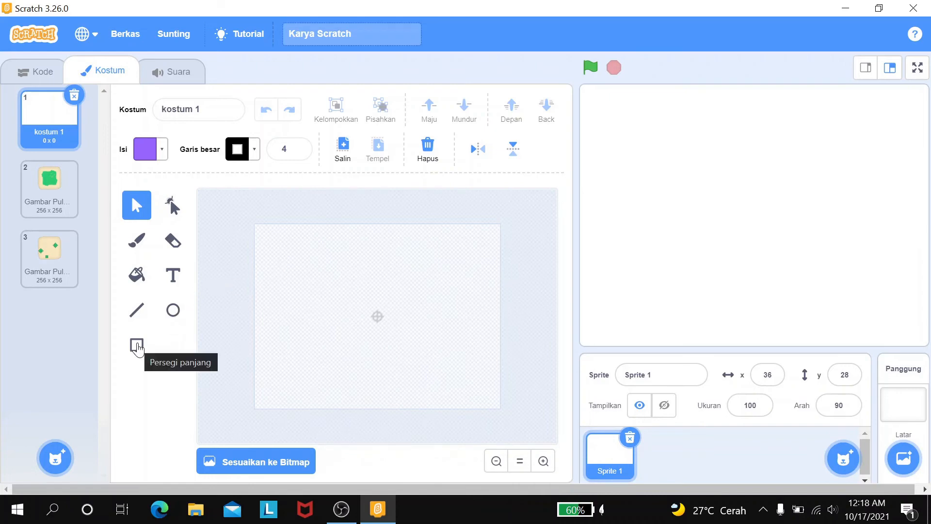
left_click(136, 344)
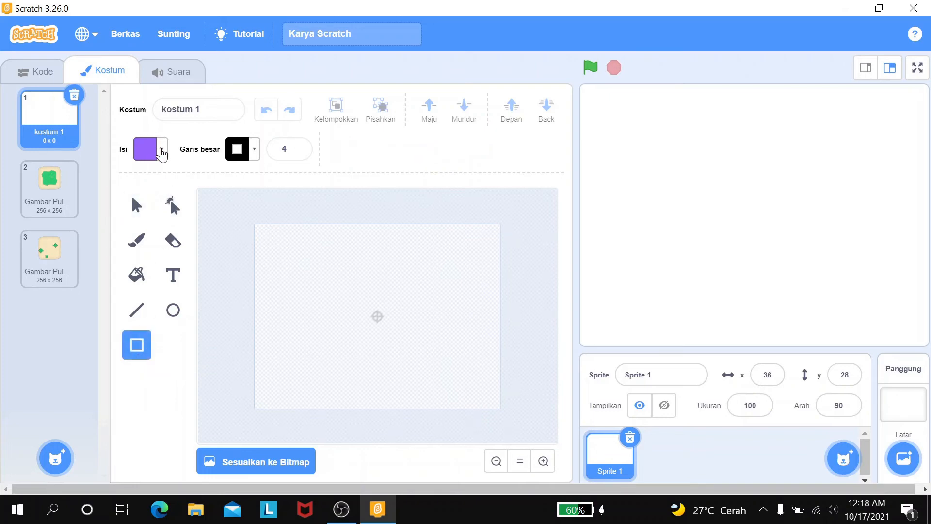
left_click(161, 151)
left_click_drag(165, 236, 157, 233)
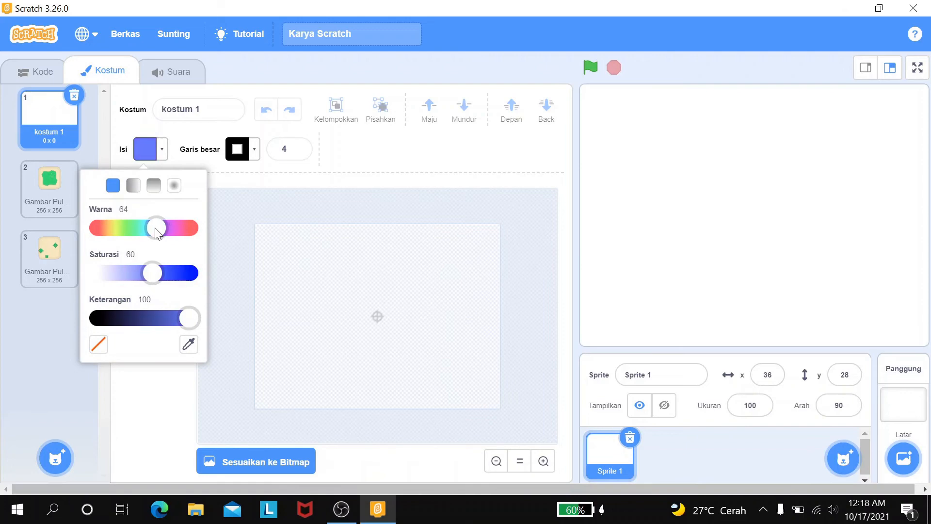
left_click_drag(153, 273, 166, 273)
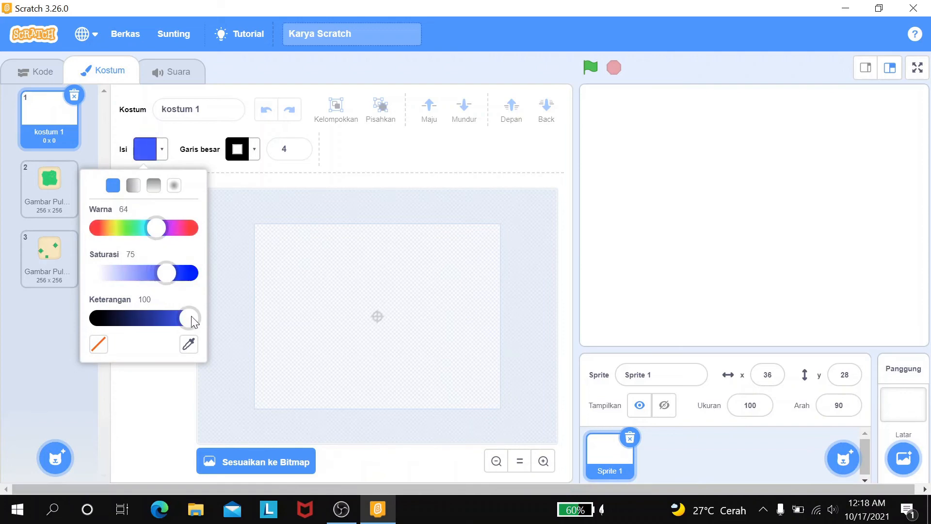
left_click_drag(194, 320, 186, 321)
left_click_drag(172, 273, 168, 275)
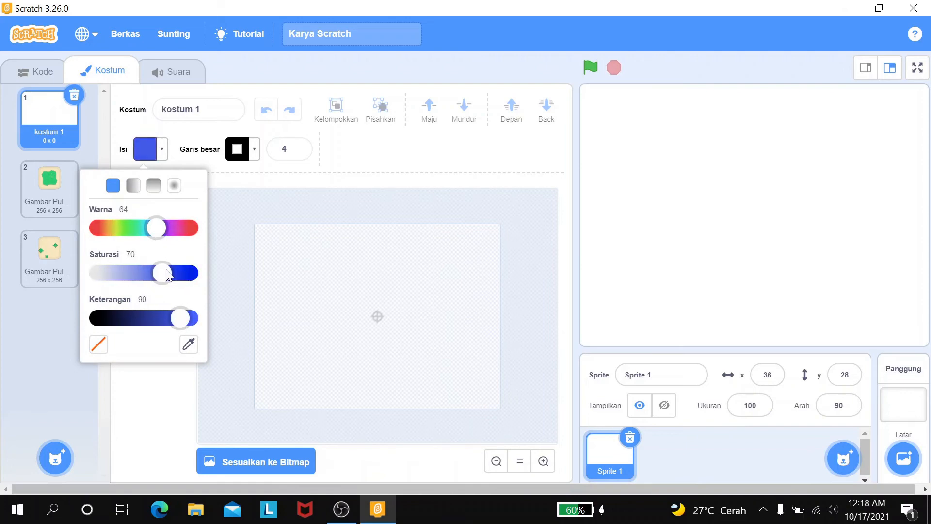
left_click_drag(162, 233, 159, 230)
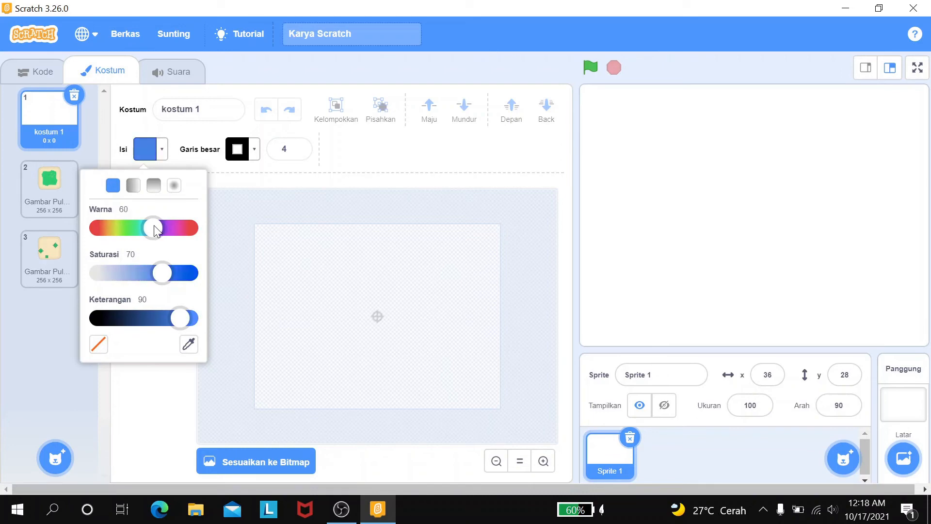
left_click(219, 303)
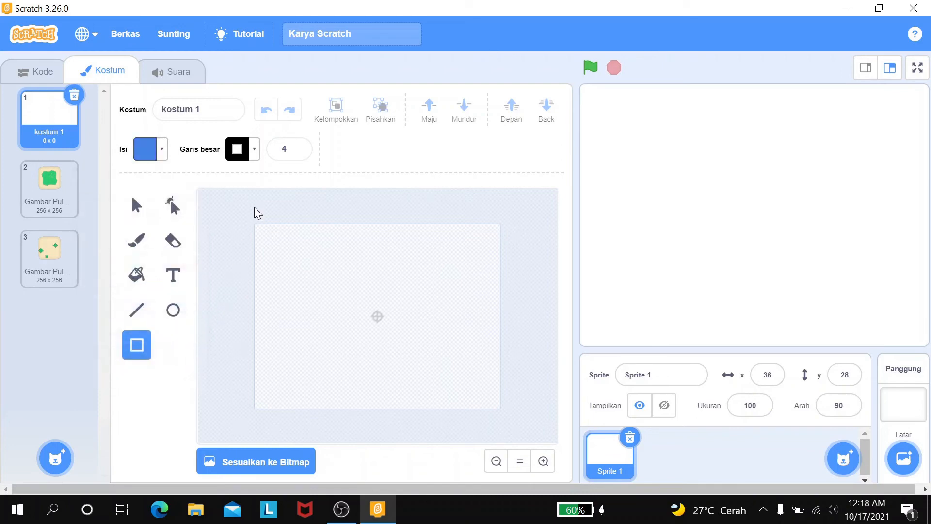
- Remove the outline colour and draw a blue rectangle of about 496 x 378 covering the whole canvas of kostum 1
left_click(253, 150)
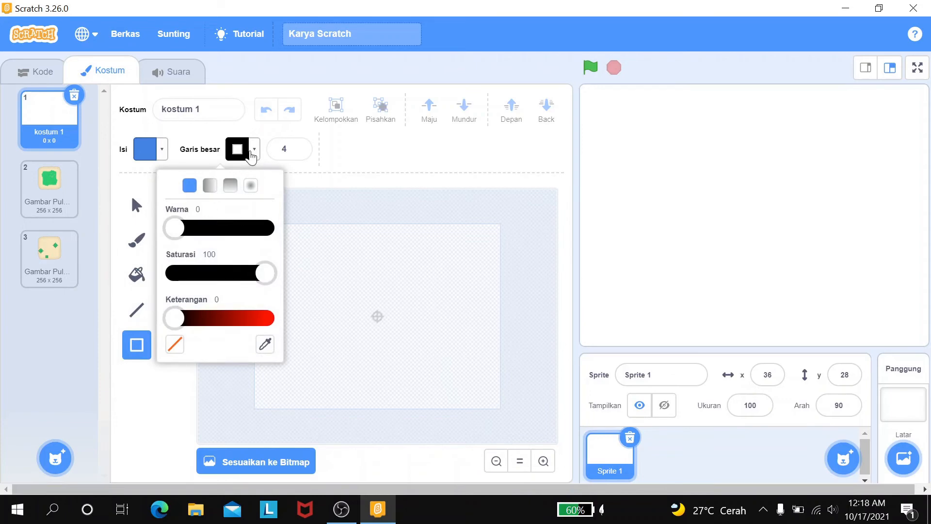
left_click(175, 344)
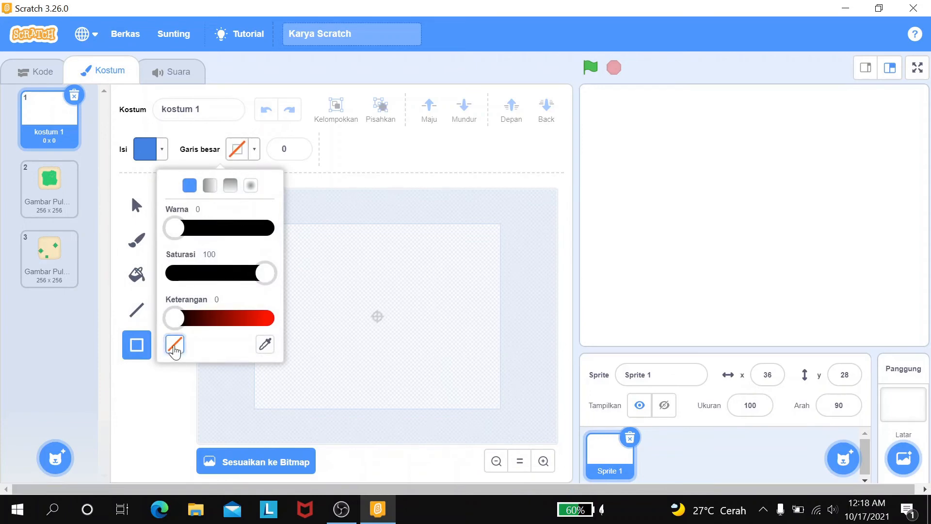
left_click(332, 204)
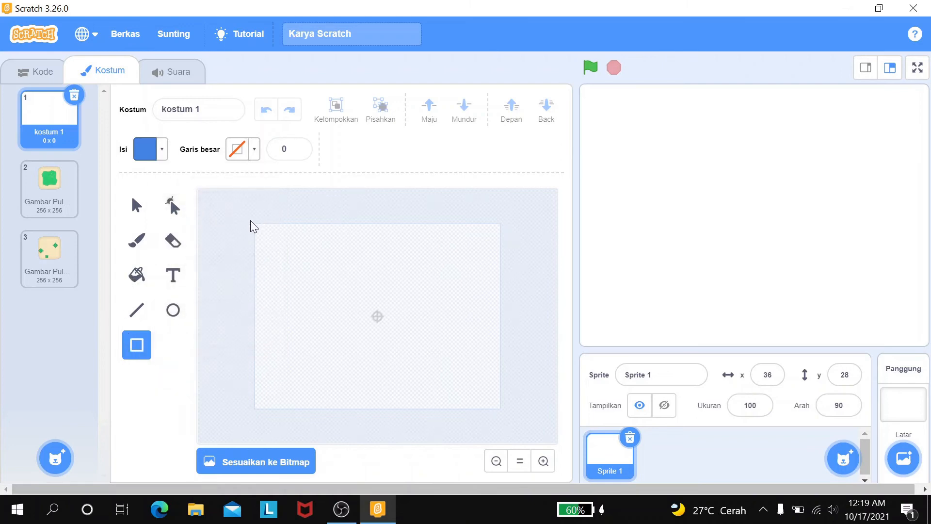
mouse_move(250, 222)
left_mouse_down()
mouse_move(264, 270)
mouse_move(320, 368)
mouse_move(422, 407)
mouse_move(506, 416)
left_mouse_up()
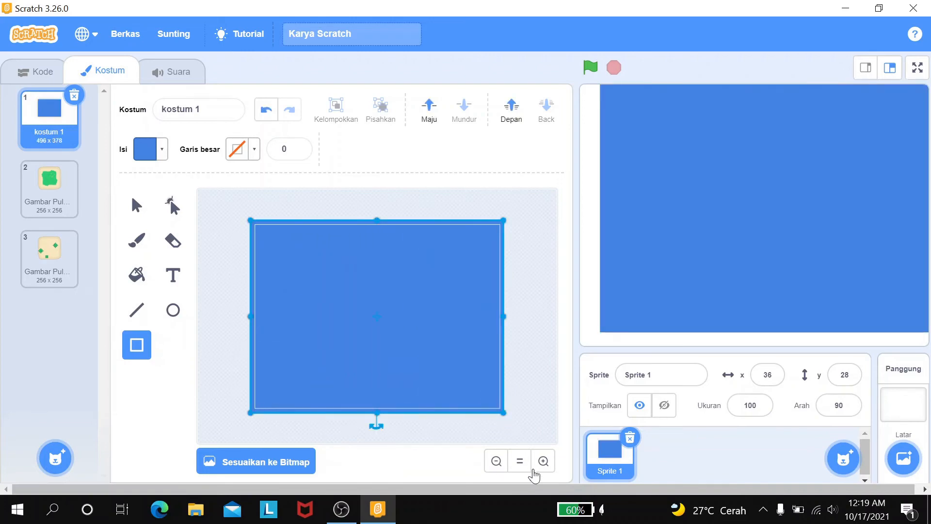
- Shrink the blue rectangle's upper edge to align with the top boundary of the canvas
left_click(543, 460)
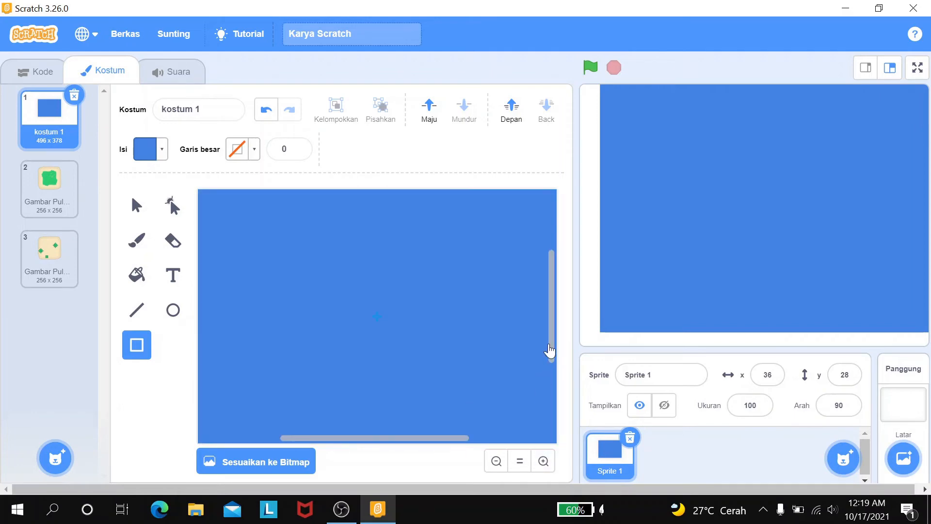
left_click_drag(550, 350, 555, 272)
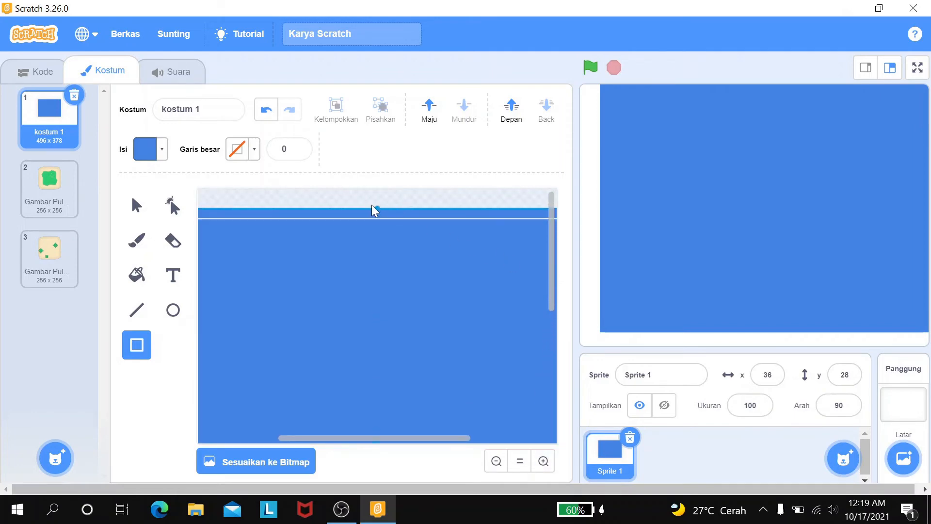
left_click_drag(379, 206, 381, 221)
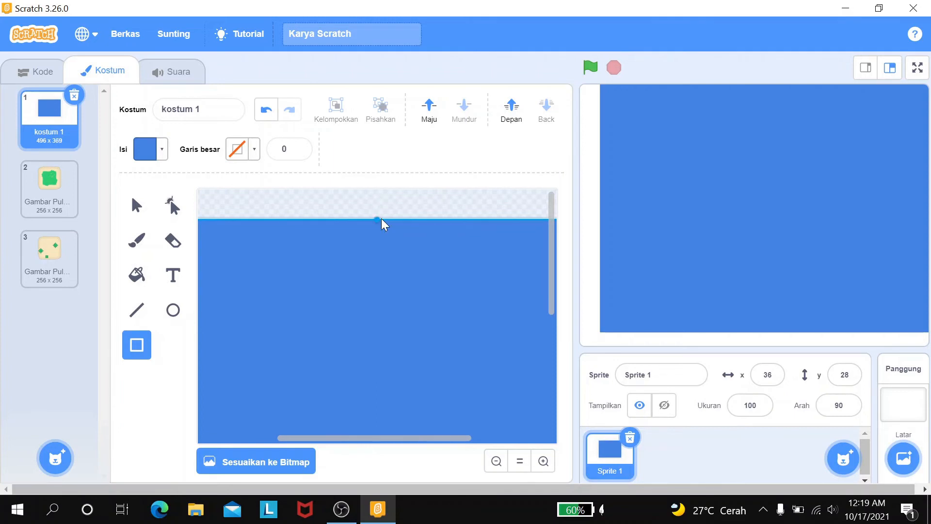
left_click(389, 211)
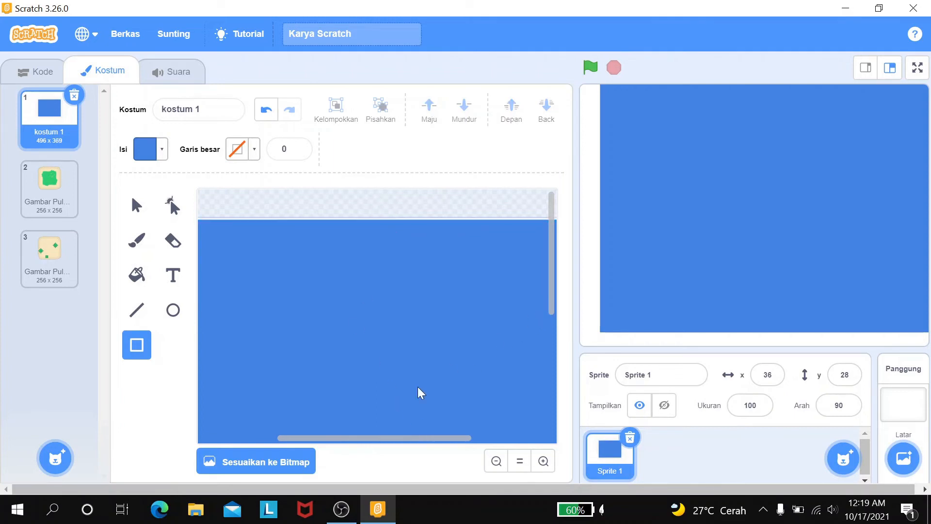
- Shrink the blue rectangle's lower edge to align with the bottom boundary of the canvas
mouse_move(553, 283)
left_mouse_down()
mouse_move(551, 409)
mouse_move(540, 440)
left_mouse_up()
mouse_move(403, 441)
left_mouse_down()
mouse_move(327, 433)
mouse_move(395, 442)
left_mouse_up()
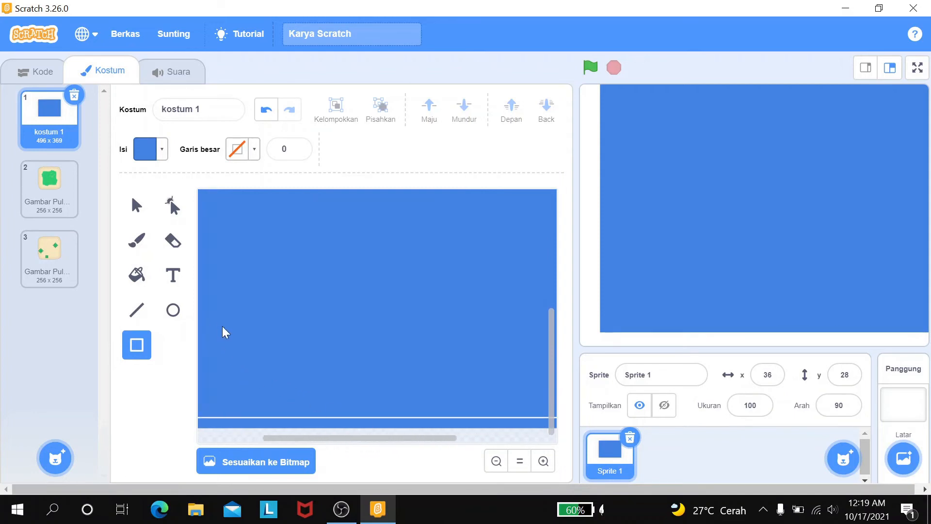
left_click(135, 206)
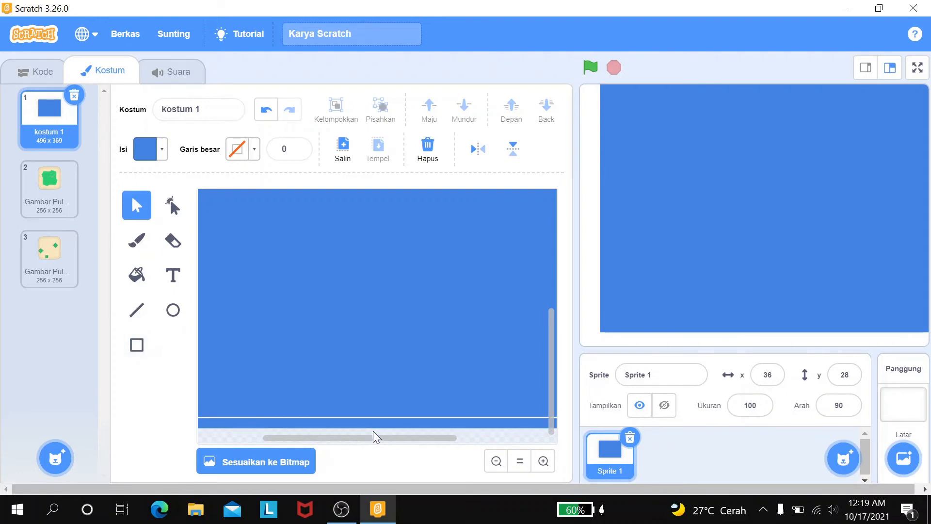
left_click_drag(373, 434, 377, 385)
left_click(378, 387)
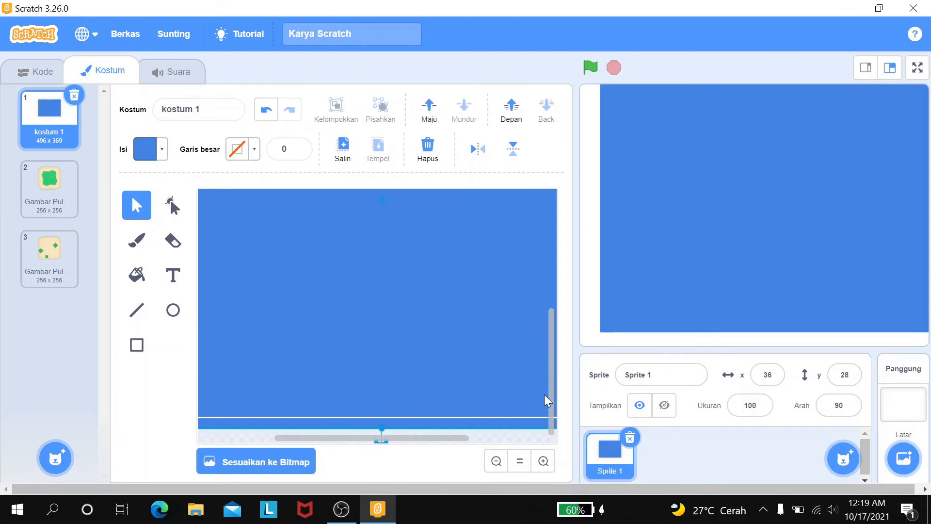
left_click_drag(381, 429, 386, 400)
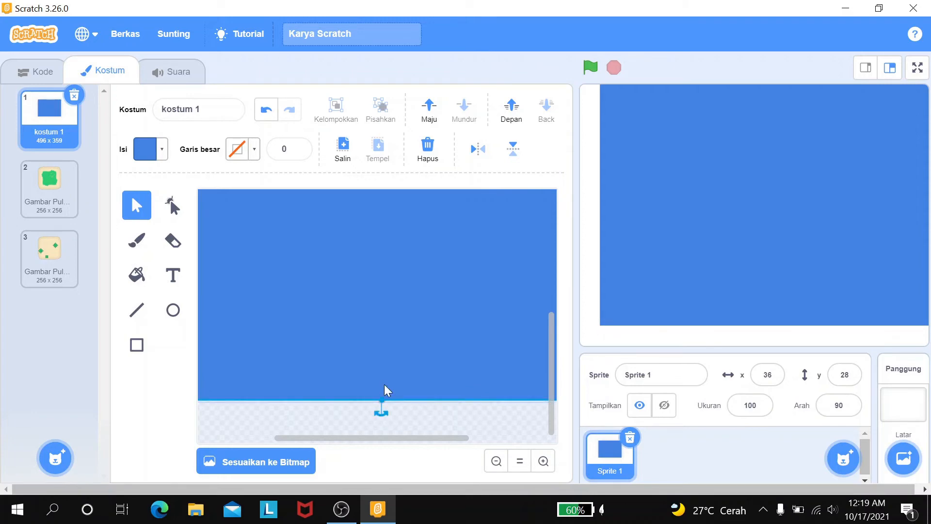
left_click(403, 417)
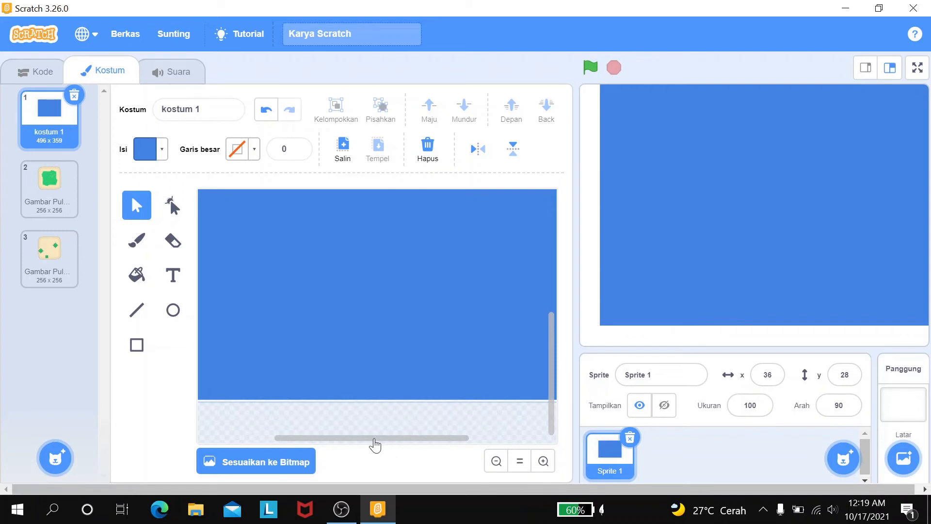
- Shrink the blue rectangle's right edge to align with the right boundary of the canvas
left_click_drag(399, 439, 495, 439)
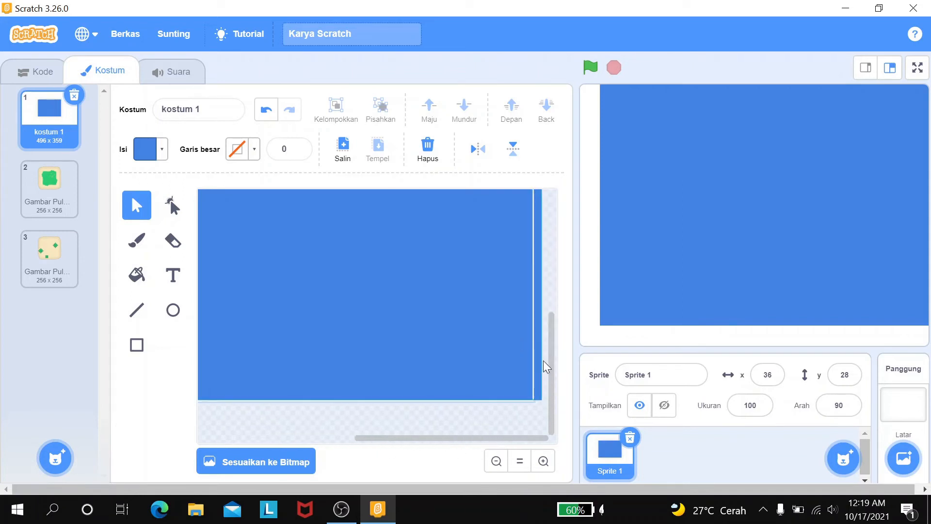
left_click_drag(552, 361, 571, 261)
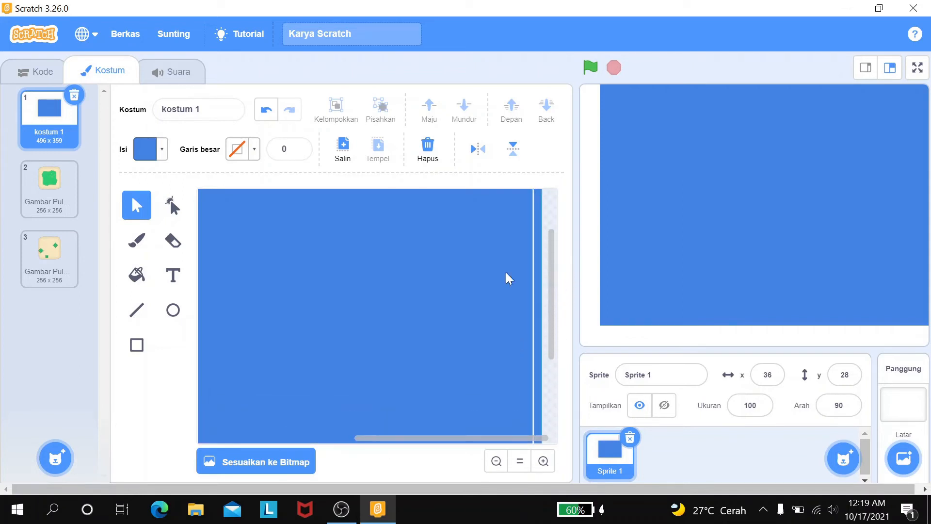
left_click(421, 287)
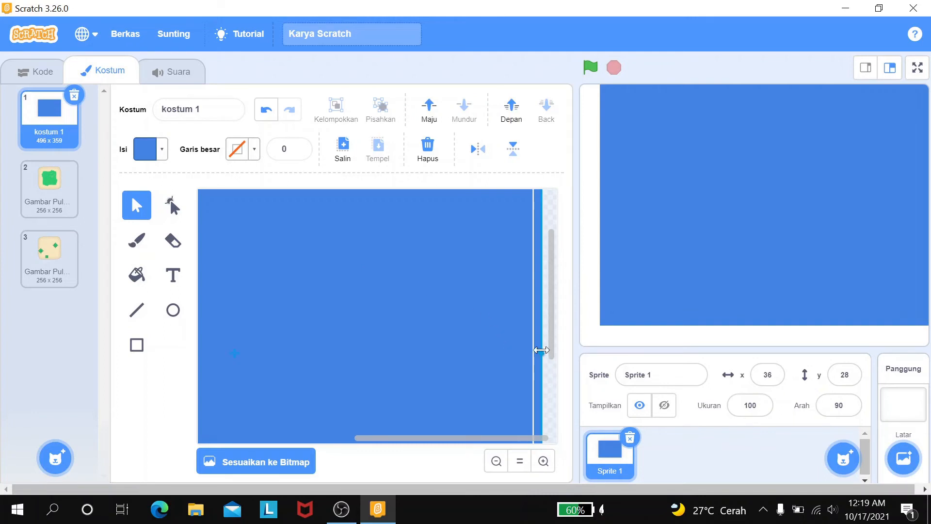
left_click_drag(542, 353, 534, 304)
left_click(538, 302)
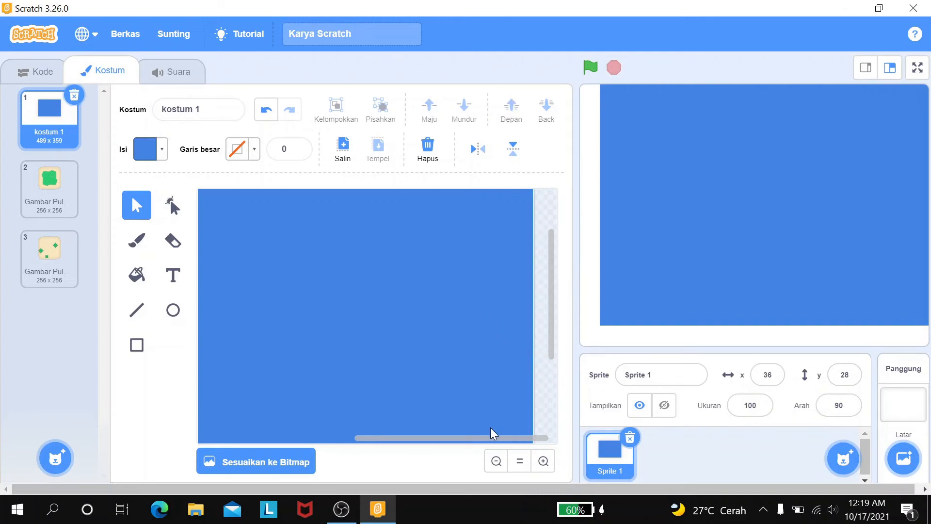
- Shrink the blue rectangle's left edge to align with the left boundary of the canvas
left_click_drag(489, 439, 230, 391)
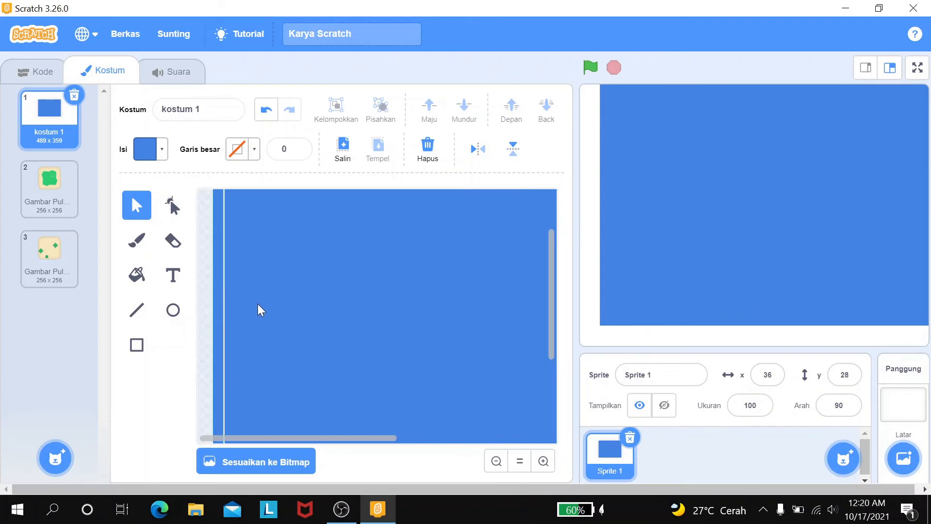
left_click(221, 284)
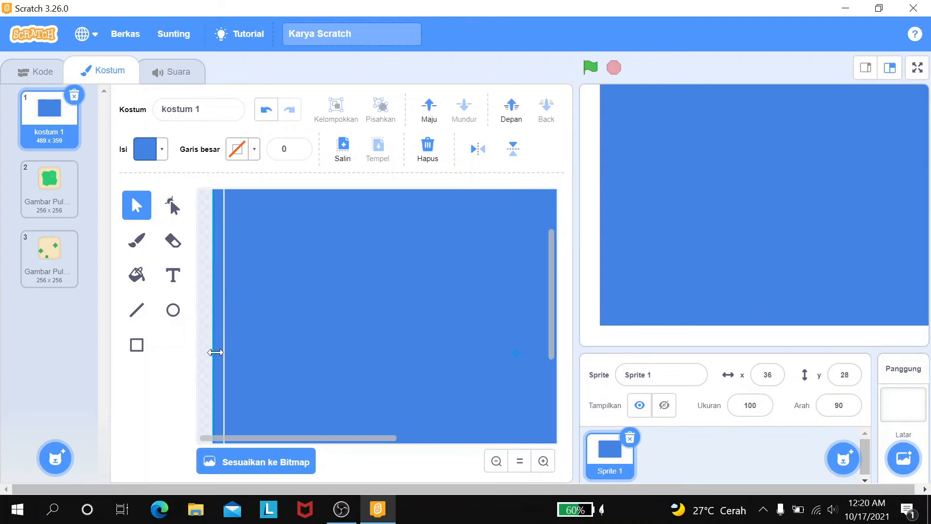
left_click_drag(213, 353, 227, 349)
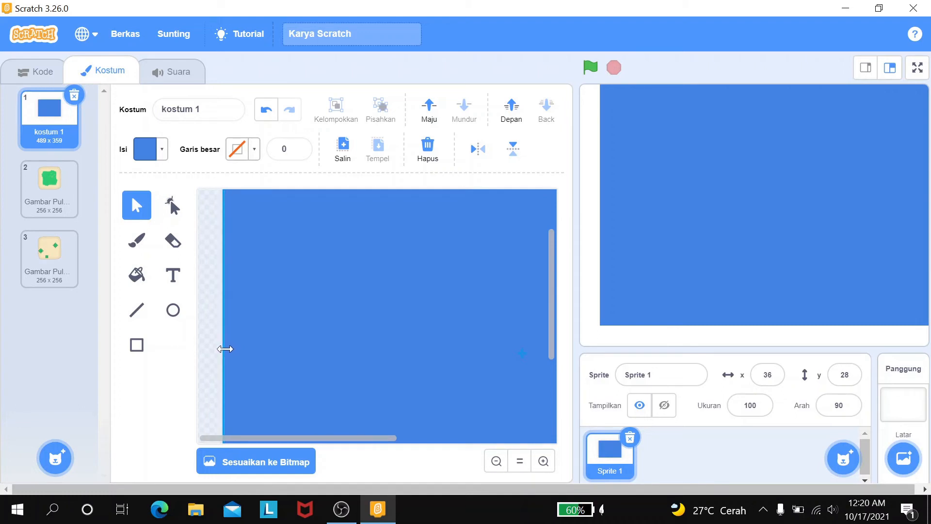
left_click_drag(227, 348, 227, 349)
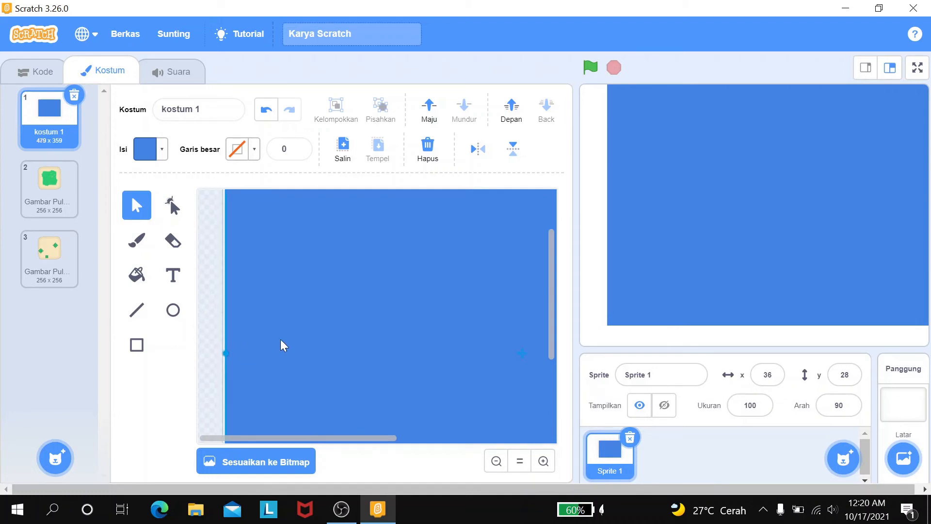
- Check the blue rectangle's edges against the canvas boundaries
scroll(306, 348, "up", 1)
left_click(204, 300)
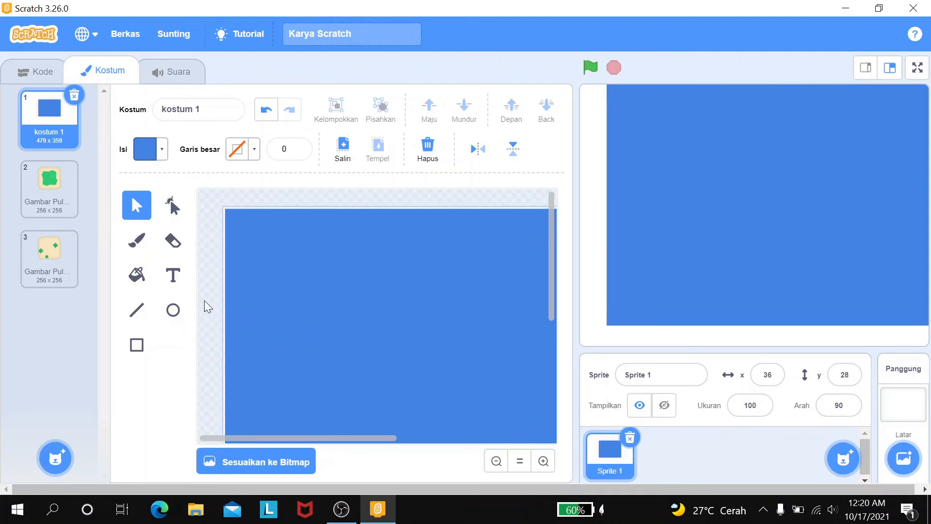
scroll(303, 350, "down", 1)
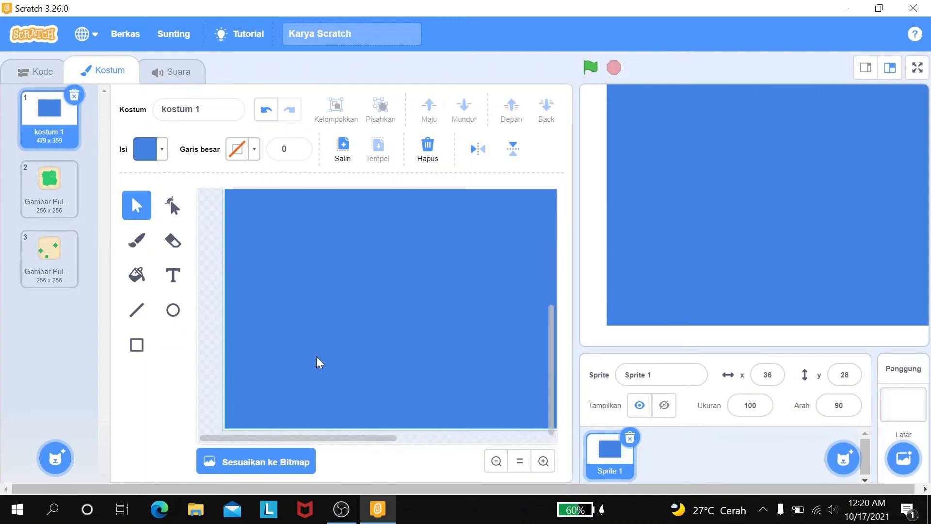
left_click(496, 462)
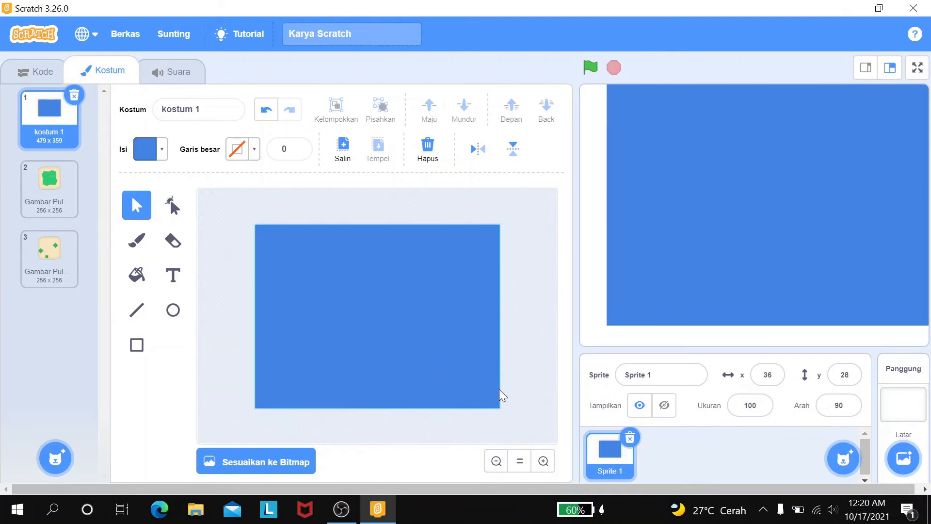
left_click(543, 460)
scroll(478, 364, "down", 2)
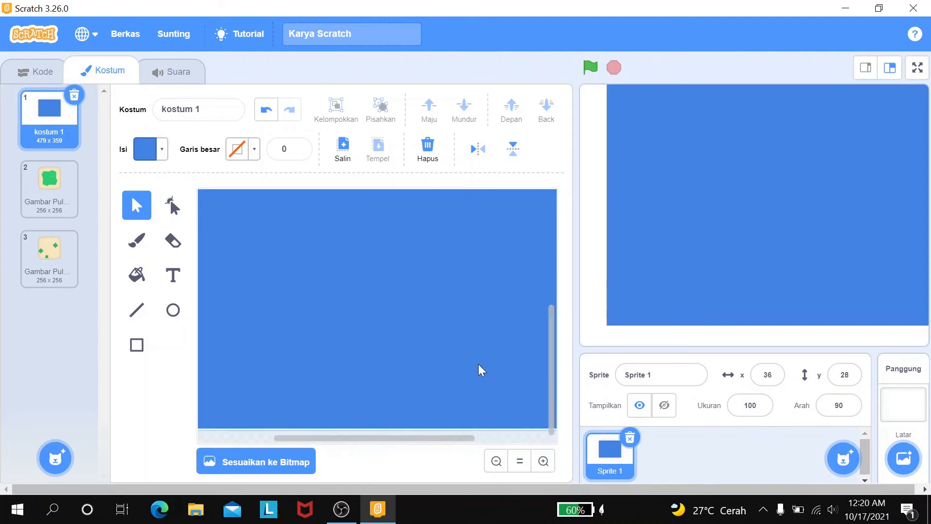
left_click(494, 461)
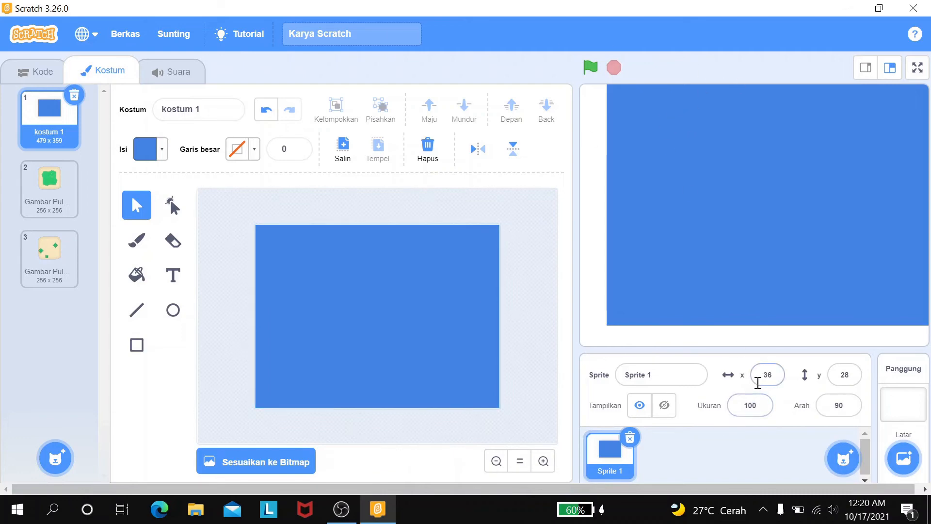
- Set the sprite's position to x 0 and y 0 so it is centred on the stage
left_click(774, 377)
double_click(773, 377)
type("0")
double_click(844, 374)
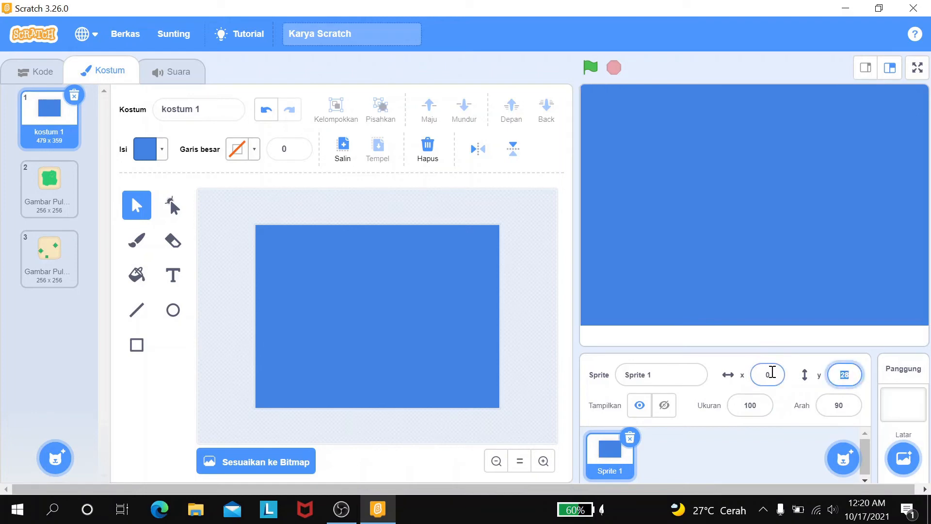
type("0")
key("Return")
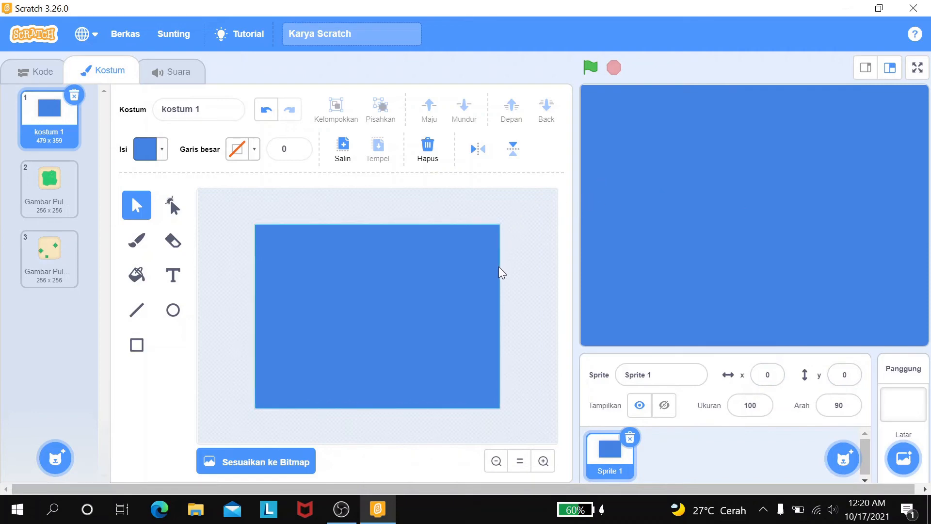
- Extend the blue rectangle's left edge slightly to the canvas boundary, for a costume width of 480
left_click(544, 461)
scroll(510, 373, "up", 3)
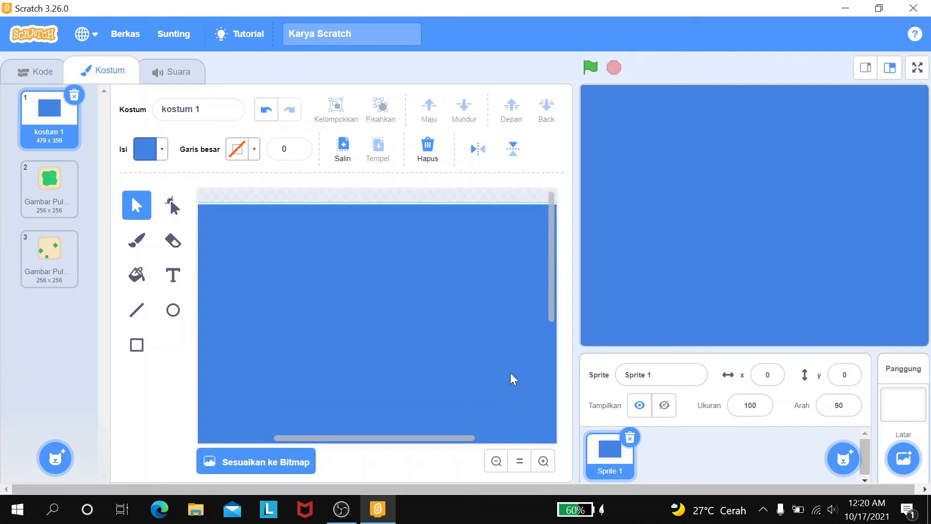
left_click_drag(433, 438, 345, 447)
scroll(390, 383, "down", 3)
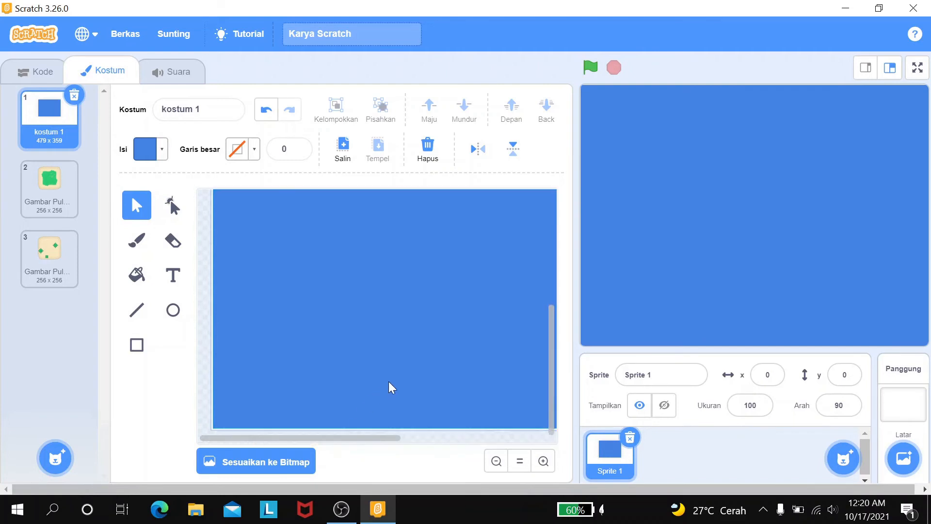
left_click(388, 382)
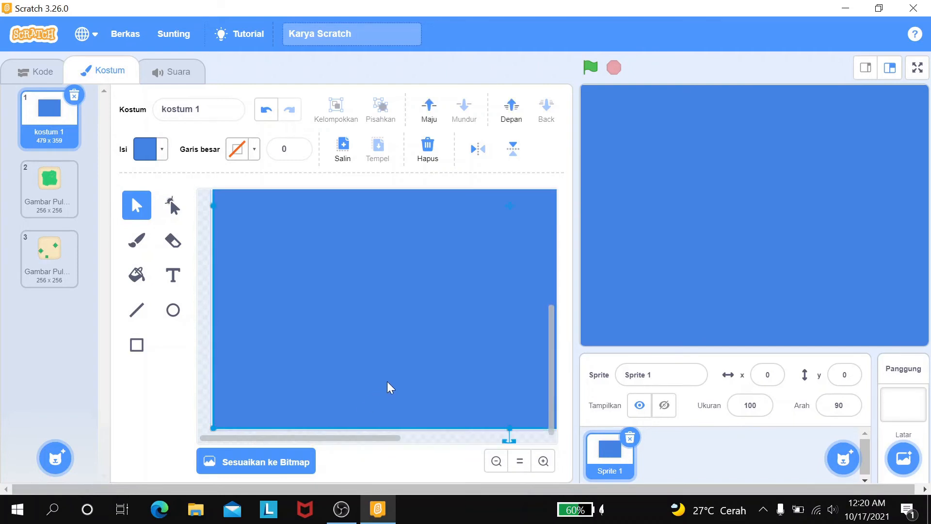
scroll(252, 313, "up", 2)
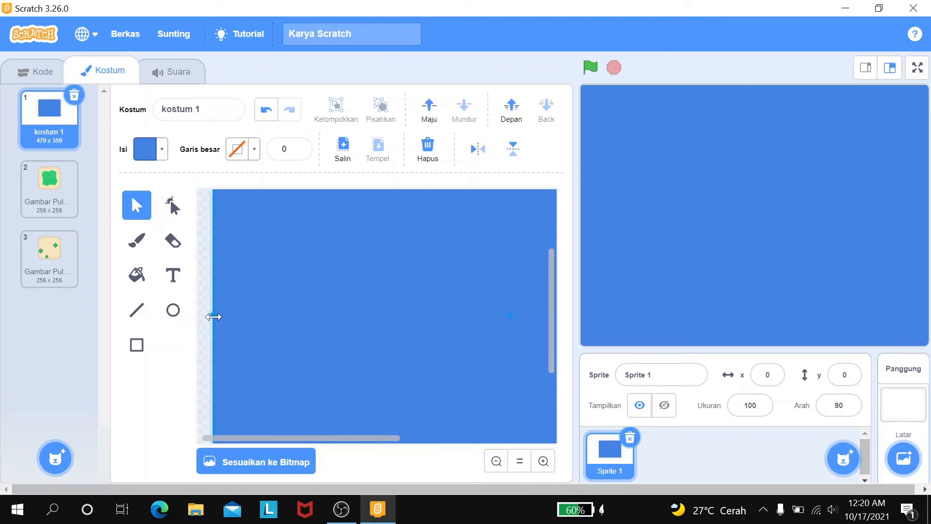
left_click_drag(213, 317, 213, 317)
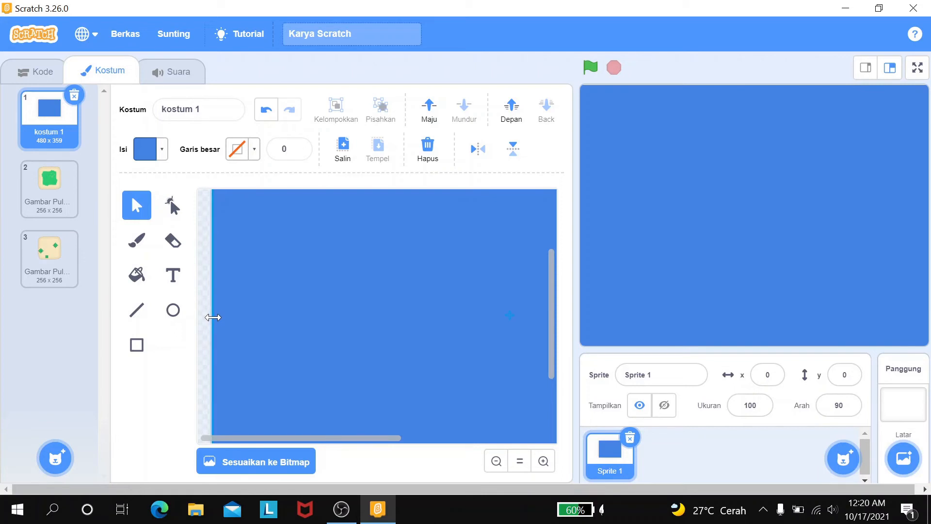
- Extend the blue rectangle's lower edge slightly to the canvas boundary, for a costume height of 360
scroll(312, 345, "down", 1)
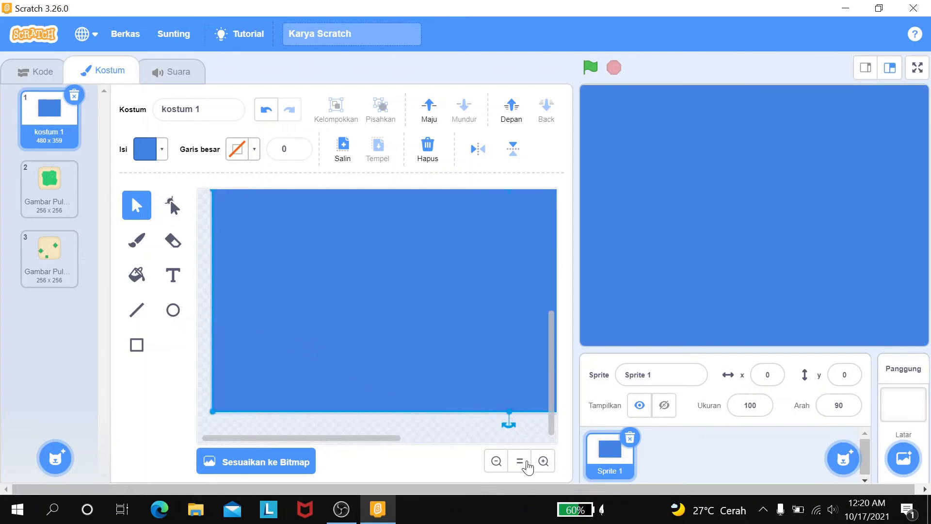
left_click(543, 461)
scroll(498, 411, "down", 2)
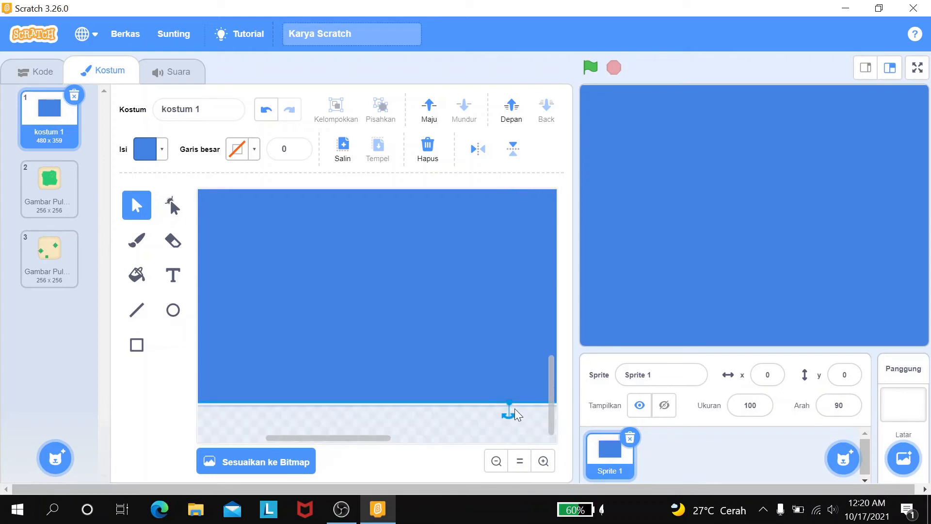
left_click_drag(510, 403, 508, 405)
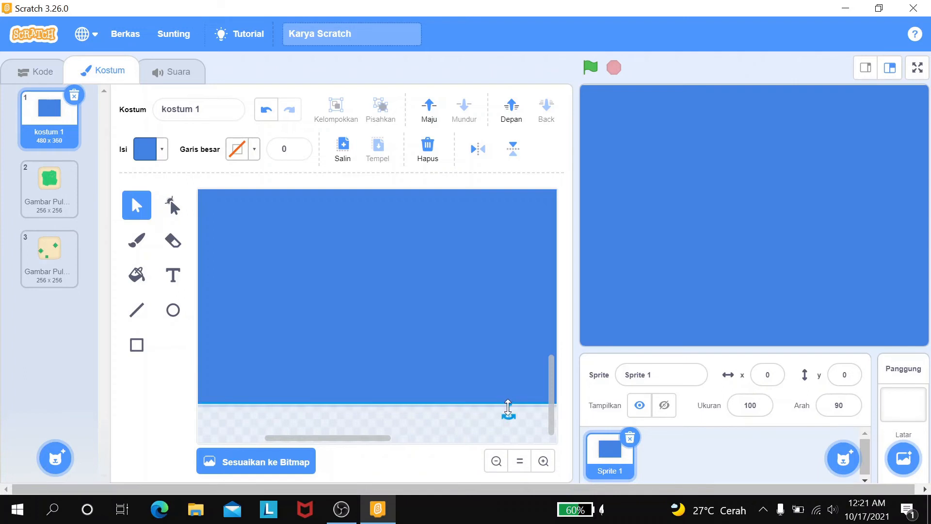
- Extend the blue rectangle's right edge slightly to meet the right boundary of the canvas
left_click_drag(374, 434, 544, 451)
left_click(512, 304)
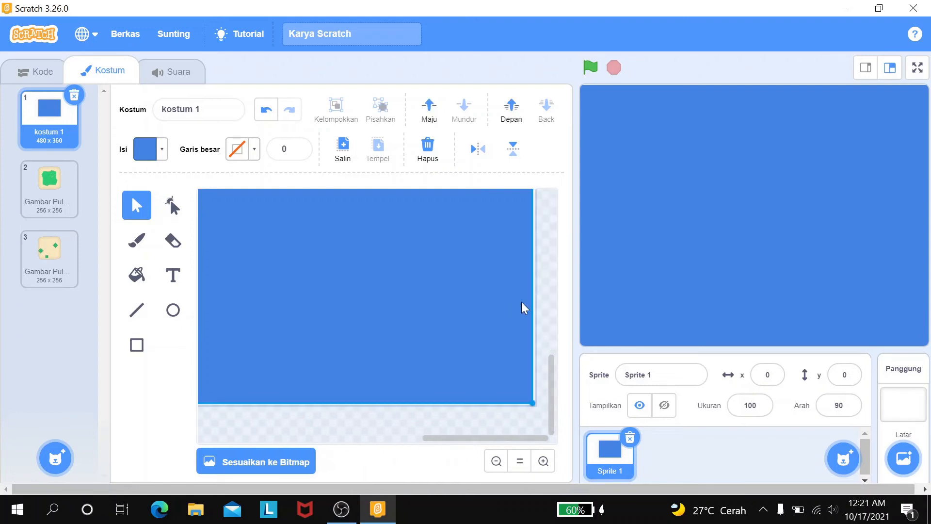
scroll(539, 330, "up", 3)
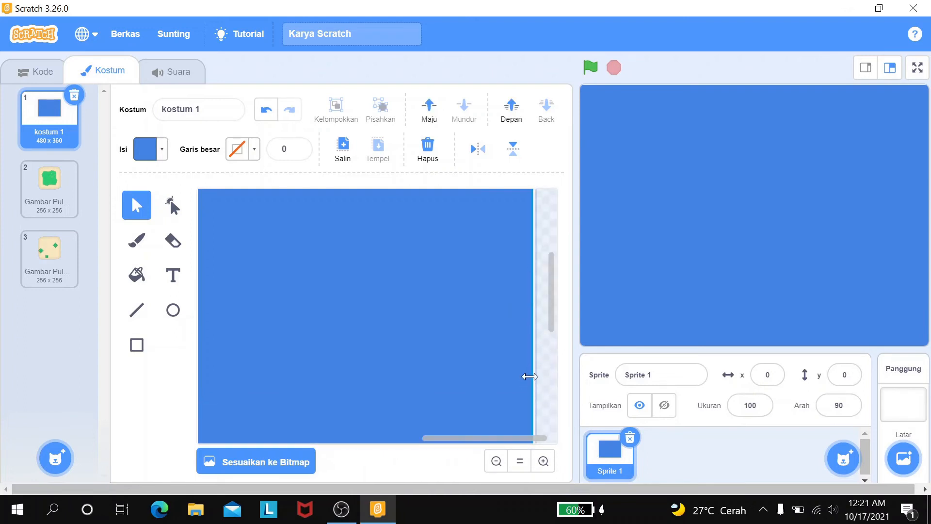
left_click_drag(529, 377, 531, 375)
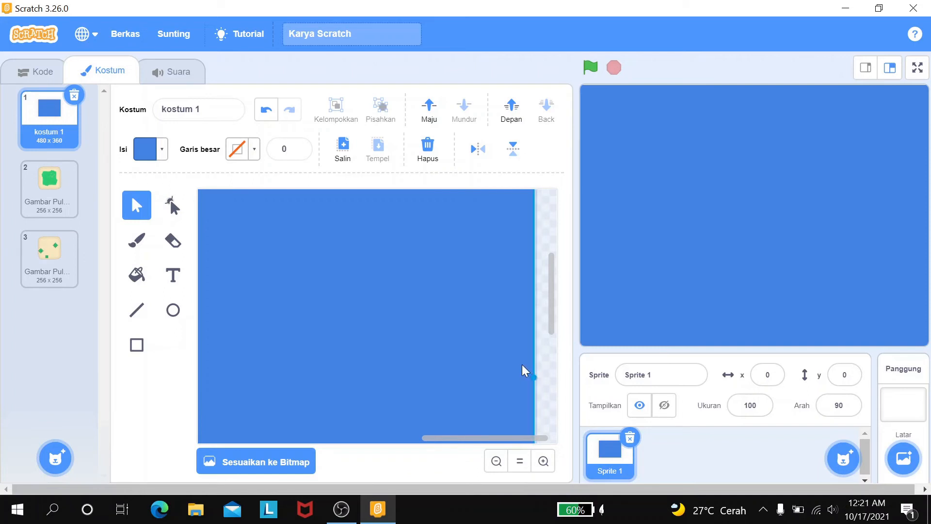
- Extend the blue rectangle's upper edge slightly to the canvas boundary, for a costume size of 480 x 361
scroll(522, 365, "up", 2)
left_click_drag(496, 439, 388, 423)
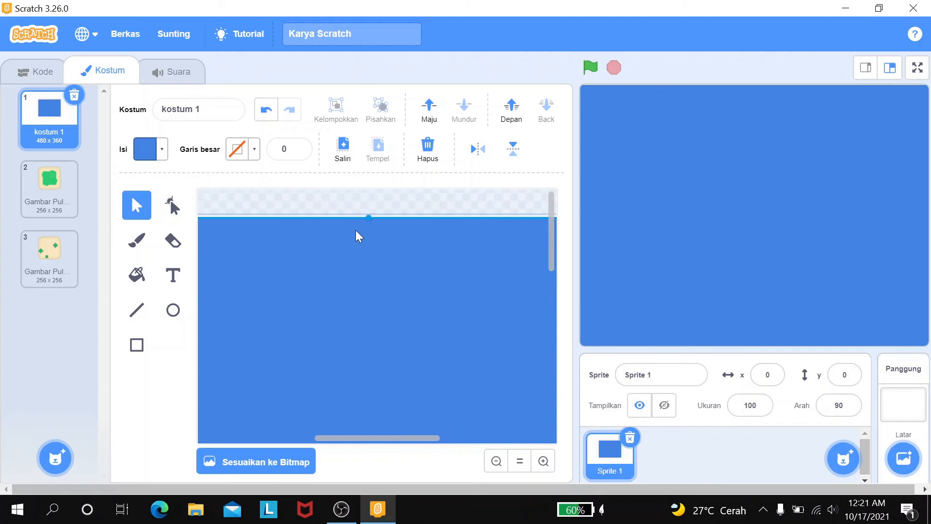
left_click_drag(367, 219, 370, 215)
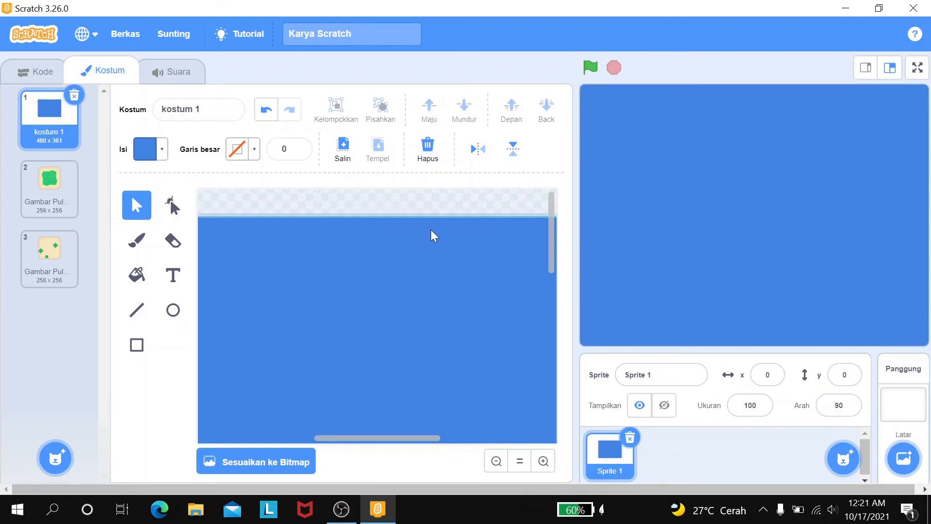
scroll(431, 231, "down", 5)
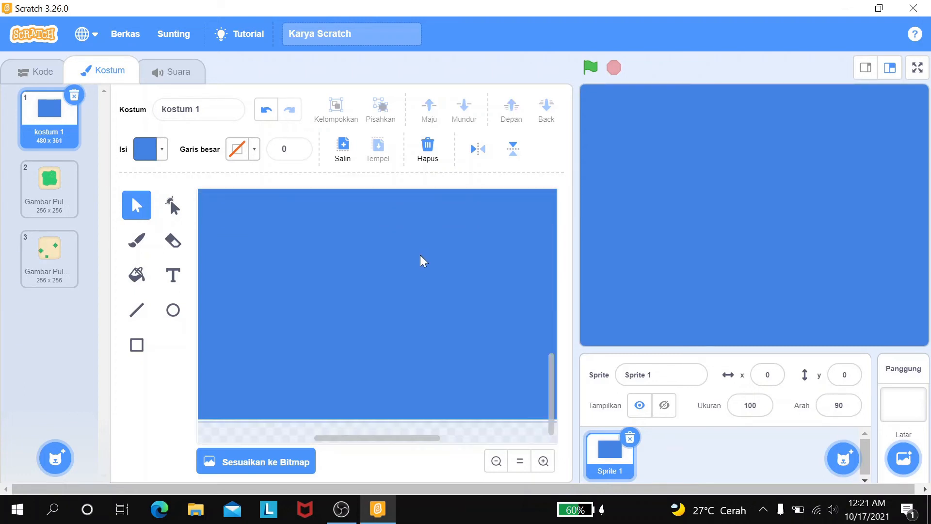
left_click(495, 462)
left_click(495, 463)
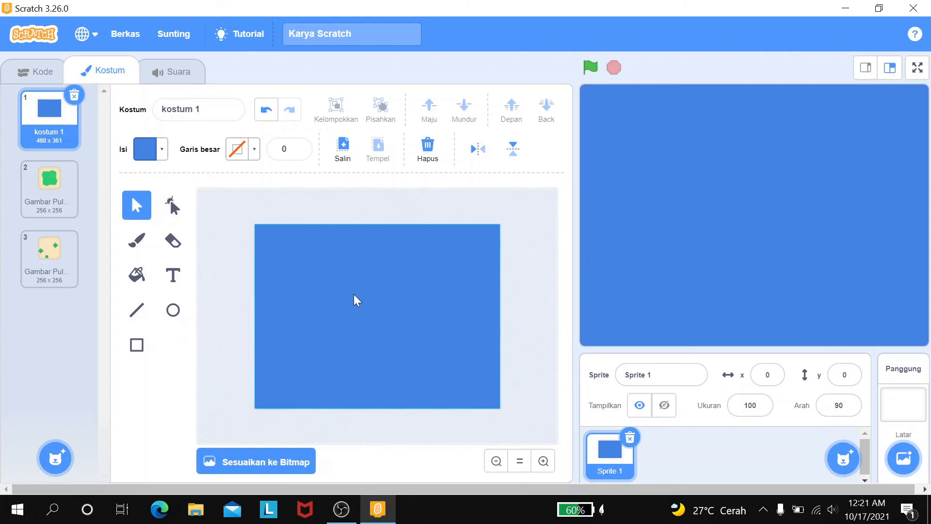
- Convert the Gambar Pulau 1 costume to vector and copy its island image onto the blue sea in kostum 1
left_click(46, 196)
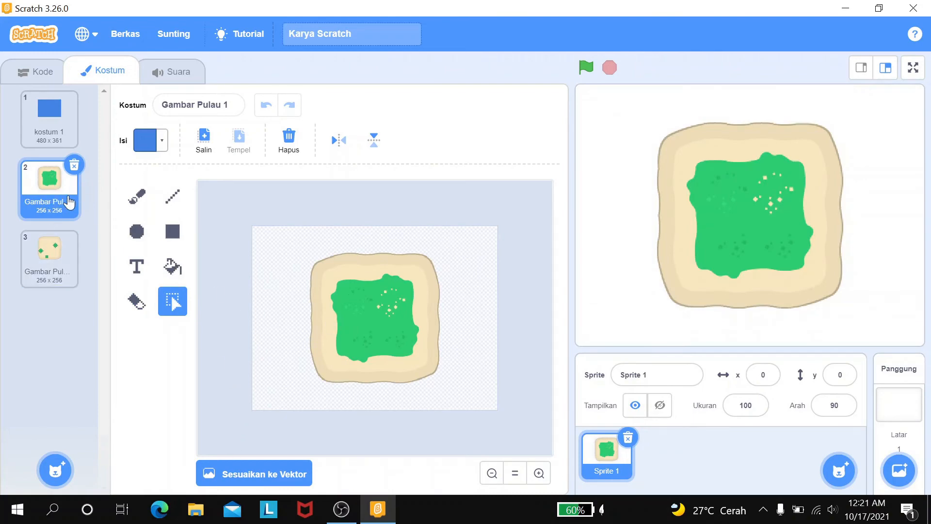
left_click(228, 476)
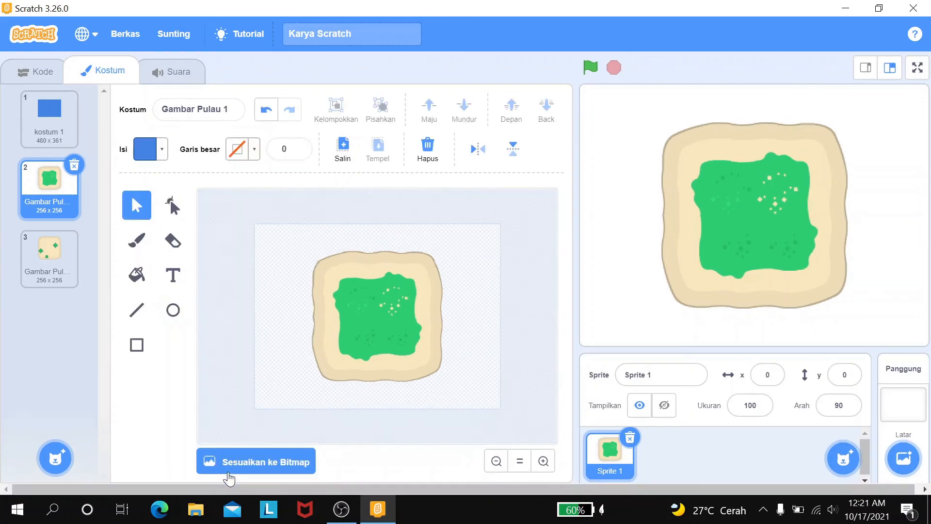
left_click(367, 314)
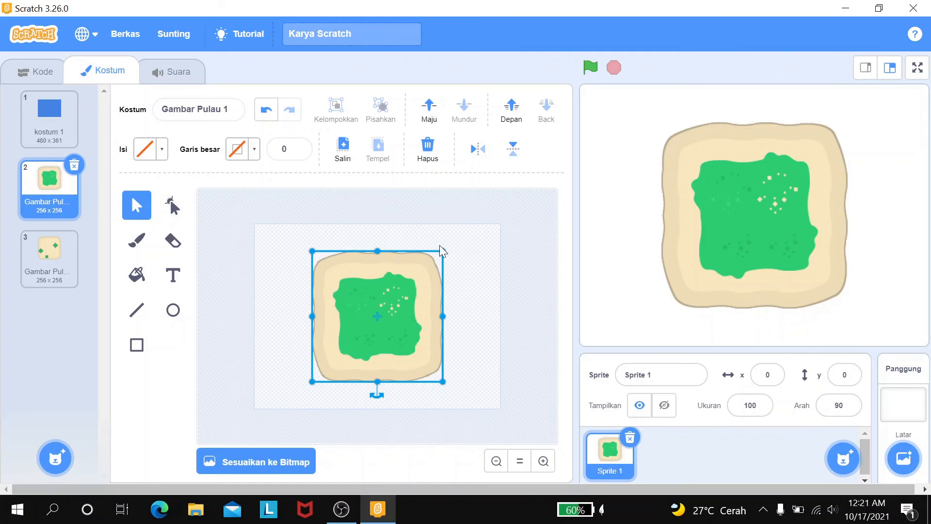
left_click(345, 164)
left_click(61, 124)
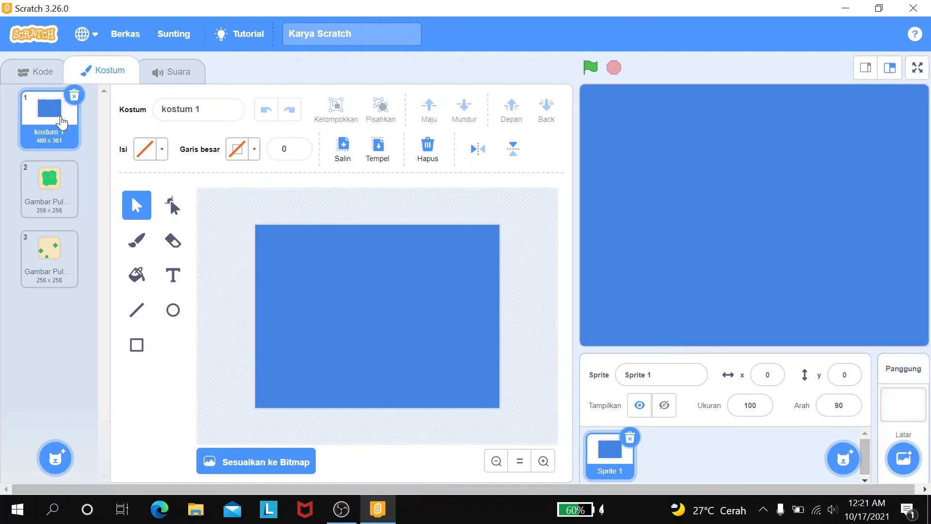
left_click(377, 152)
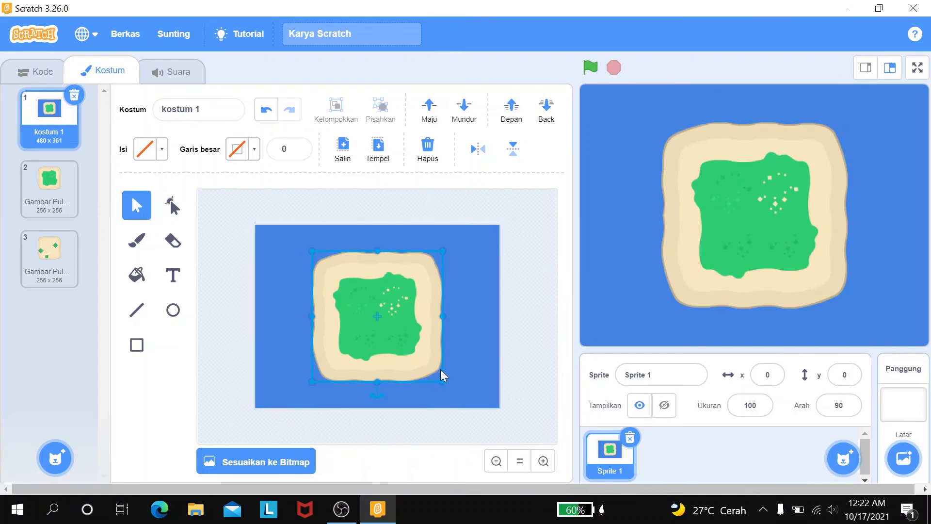
- Shrink the green island in kostum 1 and place it in the sea's upper-left corner
left_click_drag(442, 379, 322, 291)
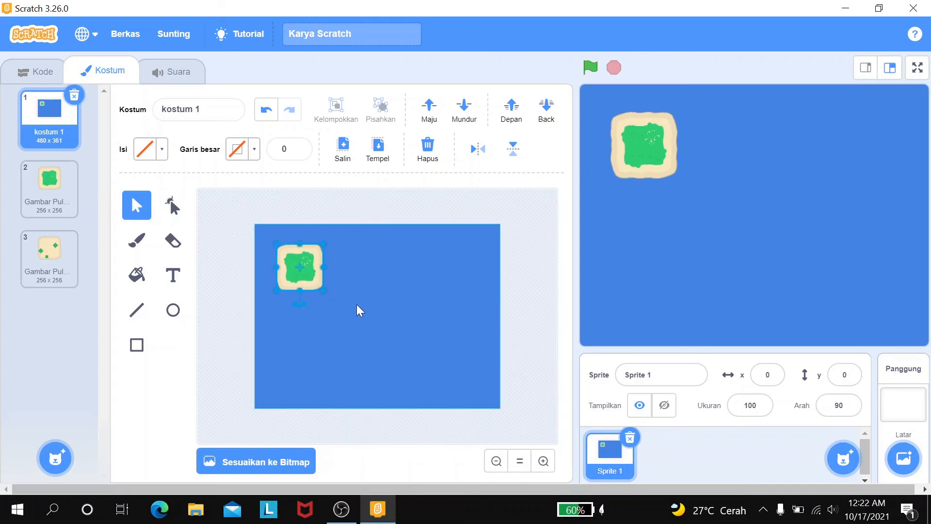
- Convert the Gambar Pulau 2 costume to vector and copy its sandy island onto the blue sea in kostum 1
left_click(57, 257)
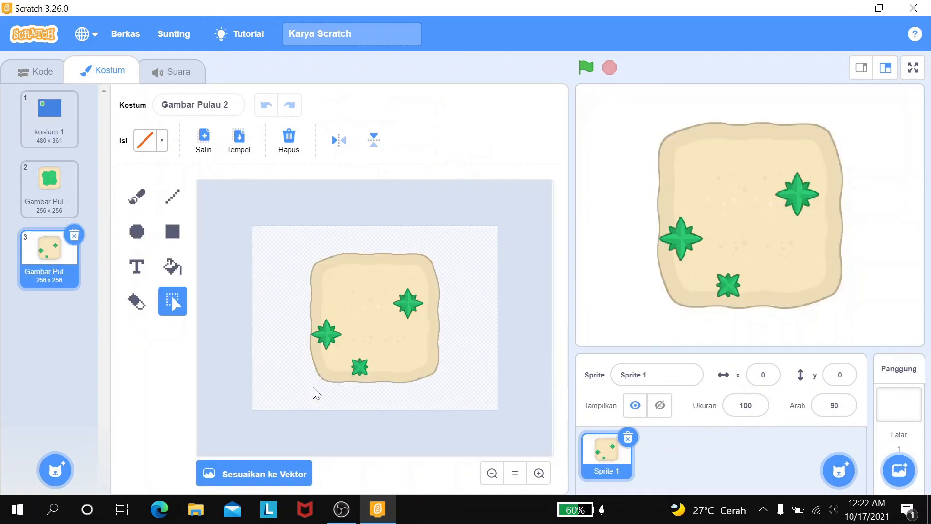
left_click(245, 474)
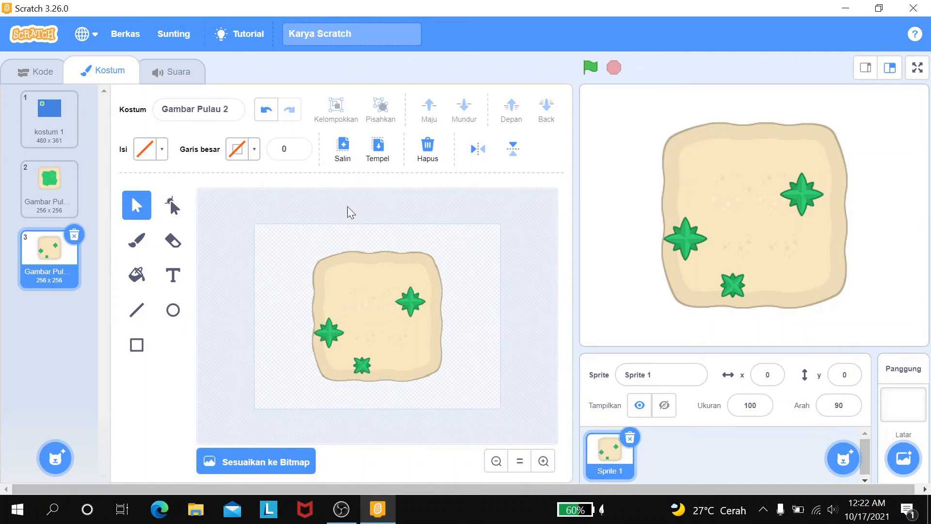
left_click(356, 281)
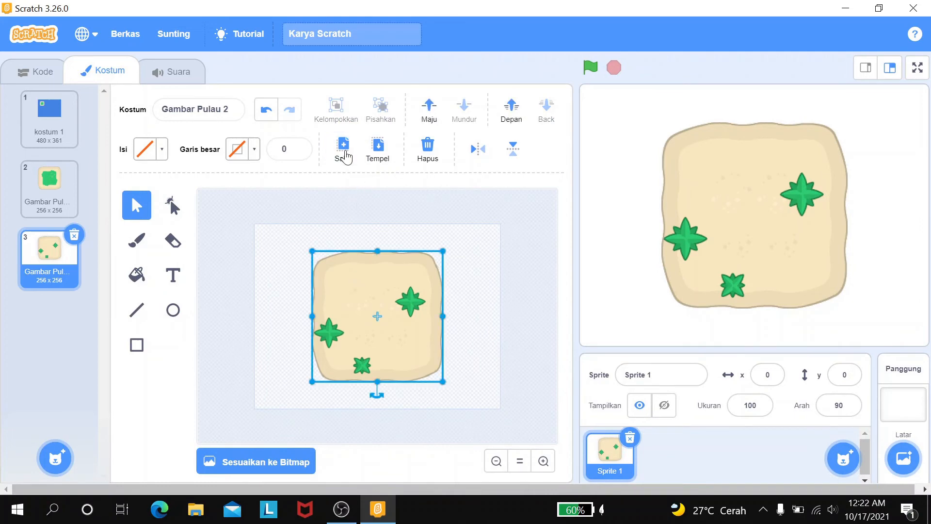
left_click(64, 127)
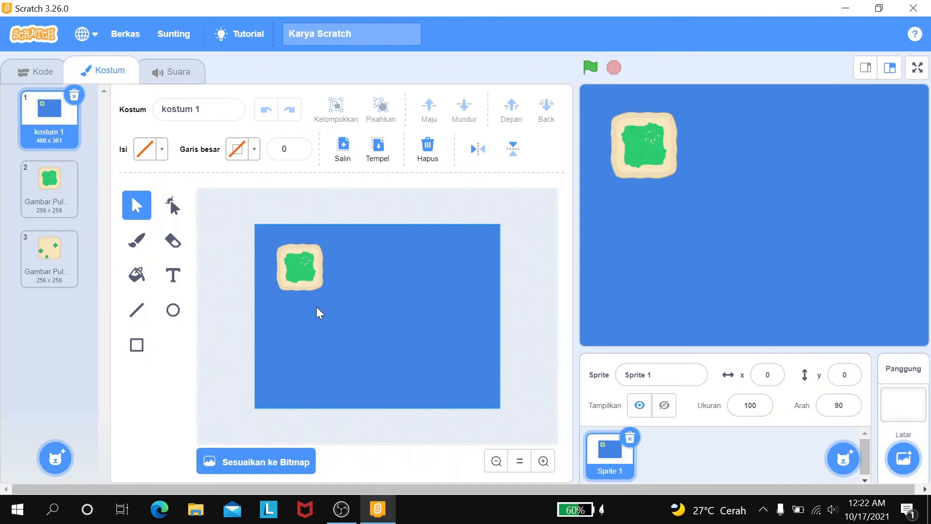
left_click(376, 155)
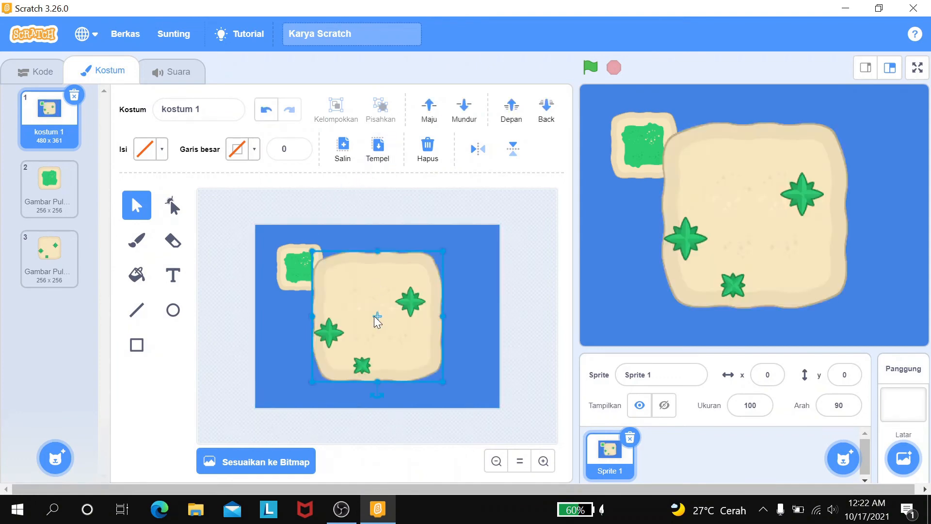
- Shrink the pasted sandy island and place it in the lower-left area of the sea, below the green island
left_click_drag(377, 317, 397, 313)
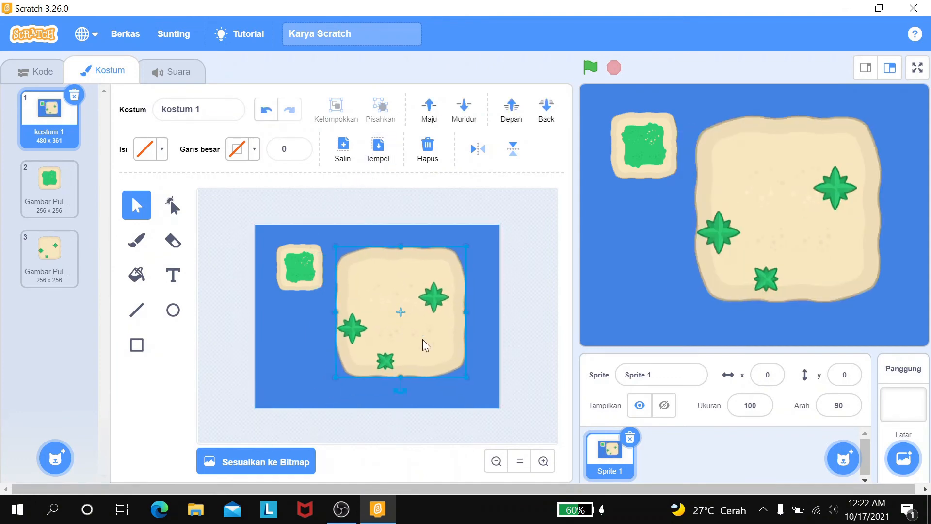
left_click_drag(463, 376, 360, 260)
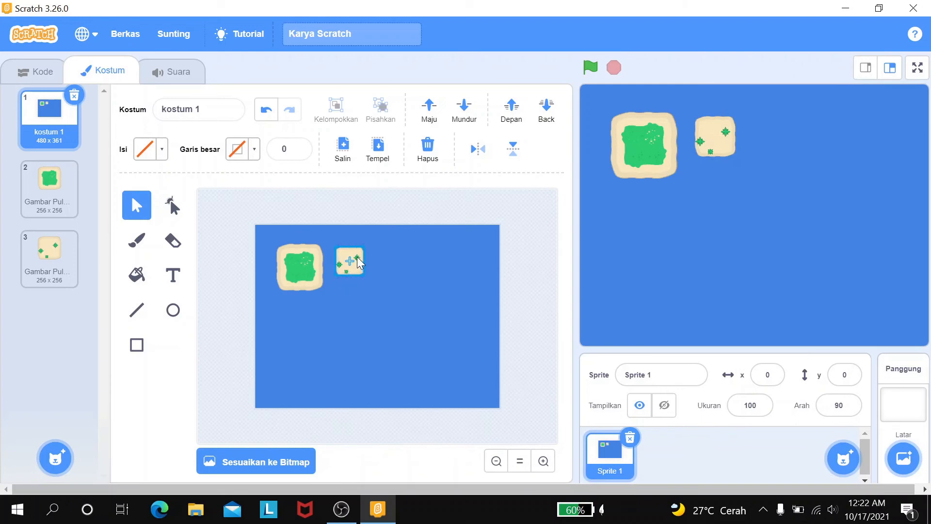
left_click_drag(357, 272, 329, 366)
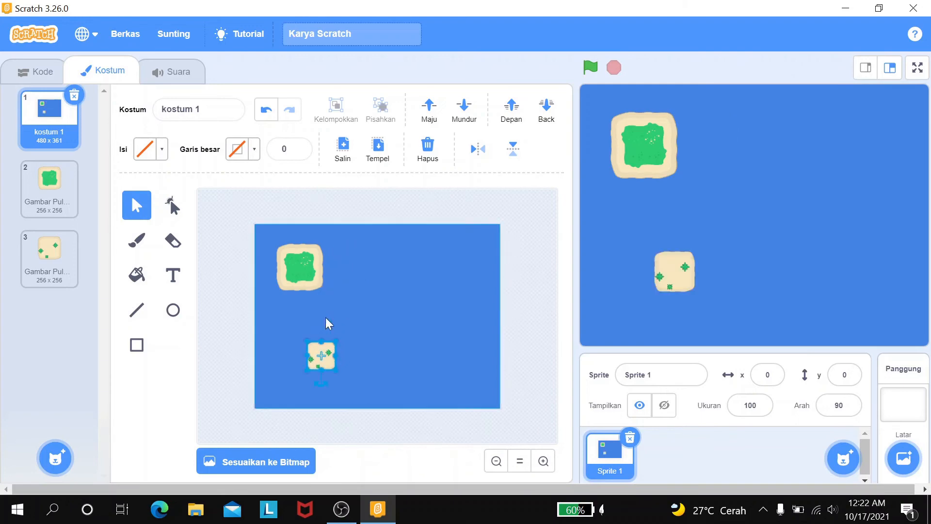
- Duplicate the green island, enlarge the copy and place it at the centre of the sea
left_click(301, 268)
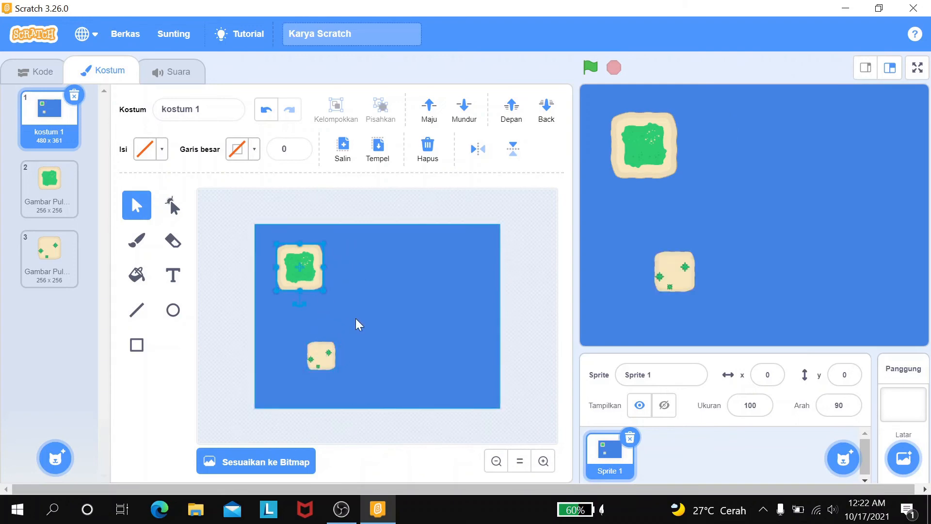
left_click(343, 290)
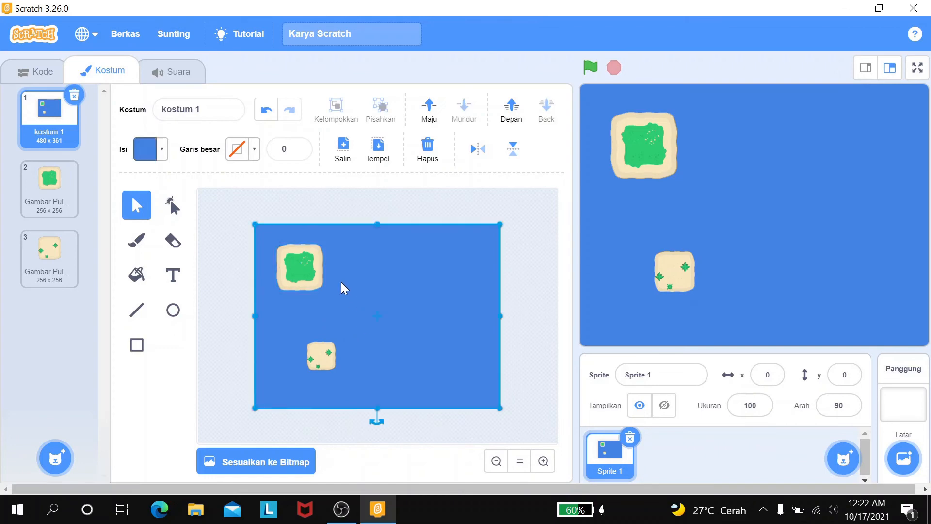
left_click(302, 279)
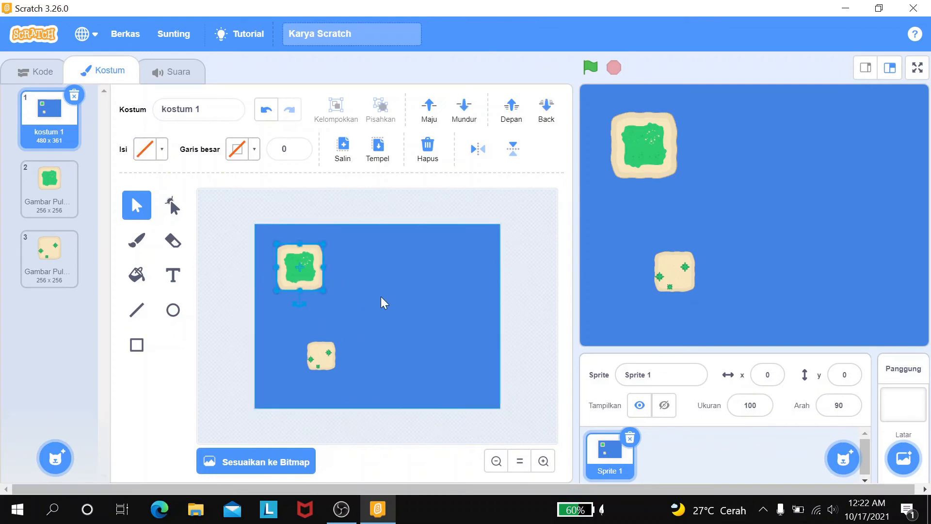
left_click(384, 302)
key("ctrl+v")
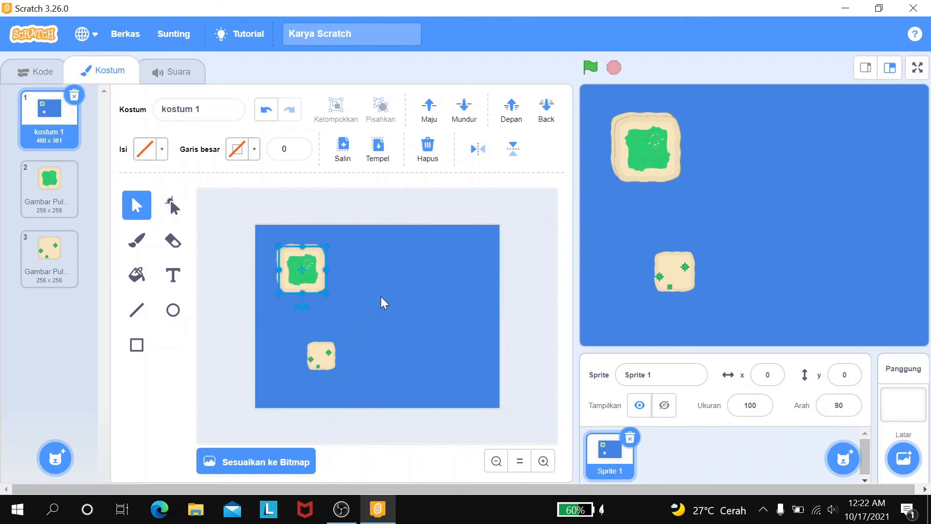
left_click_drag(304, 267, 424, 271)
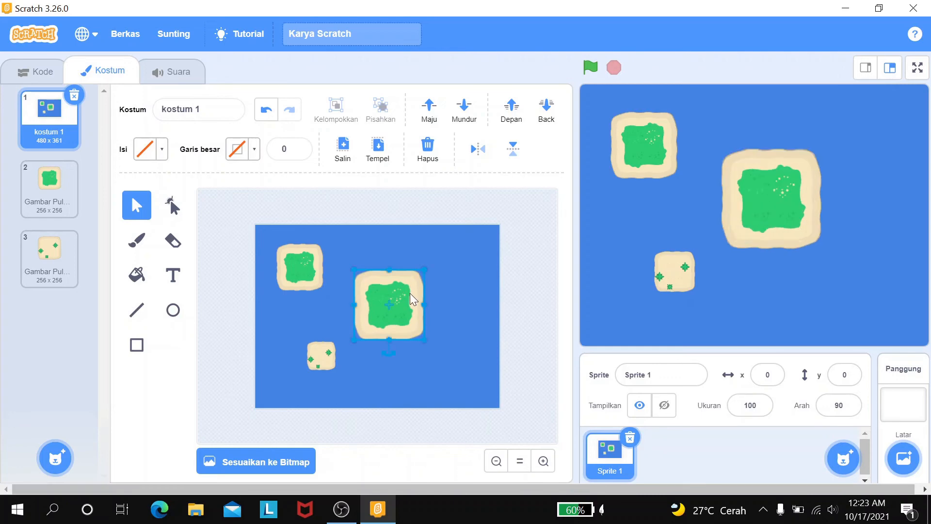
left_click_drag(411, 304, 401, 316)
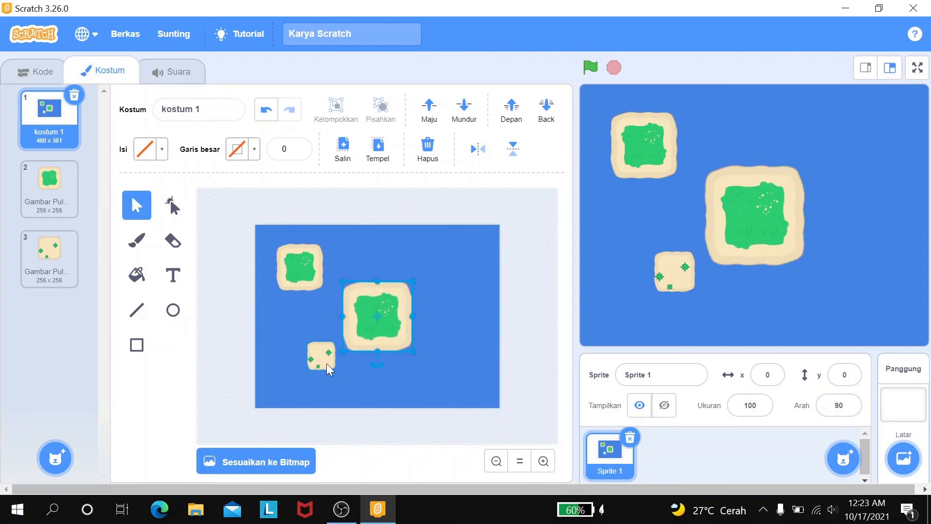
- Shrink the sandy island beside the central island's lower-left corner, and place an enlarged copy of it in the sea's upper-right corner
mouse_move(320, 359)
left_mouse_down()
mouse_move(339, 365)
mouse_move(328, 351)
mouse_move(332, 359)
left_mouse_up()
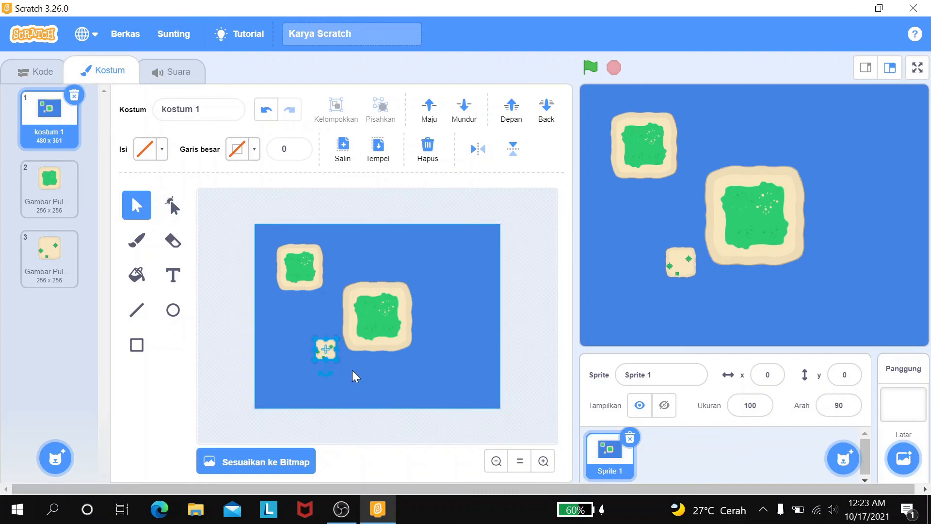
left_click(376, 383)
left_click(326, 355)
key("Escape")
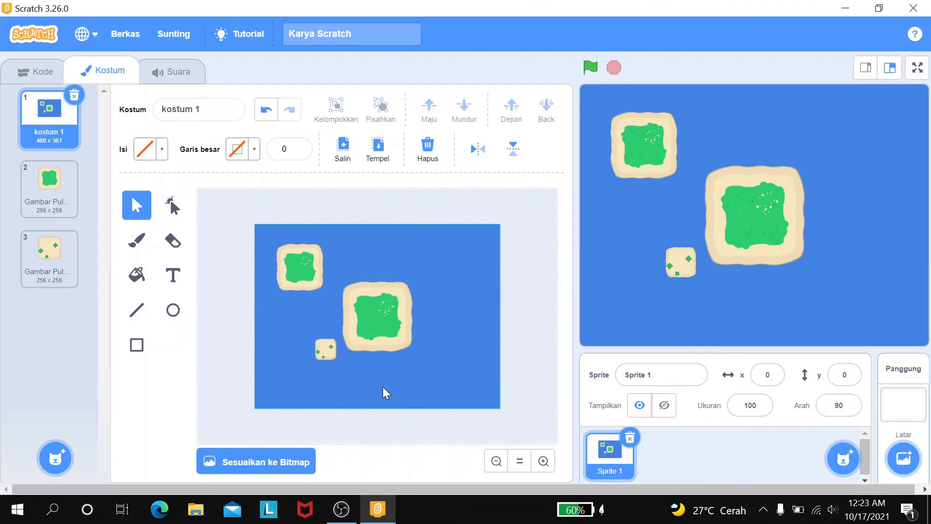
key("ctrl+z")
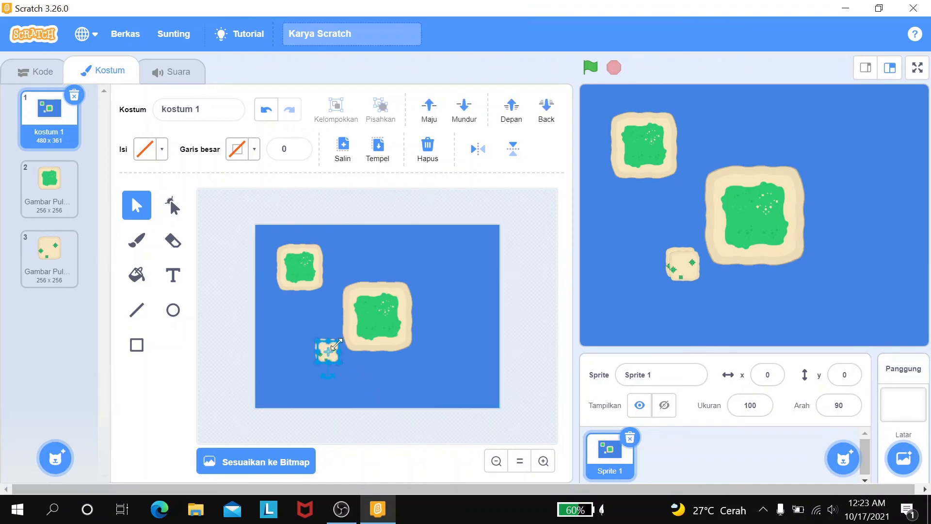
left_click_drag(331, 356, 457, 265)
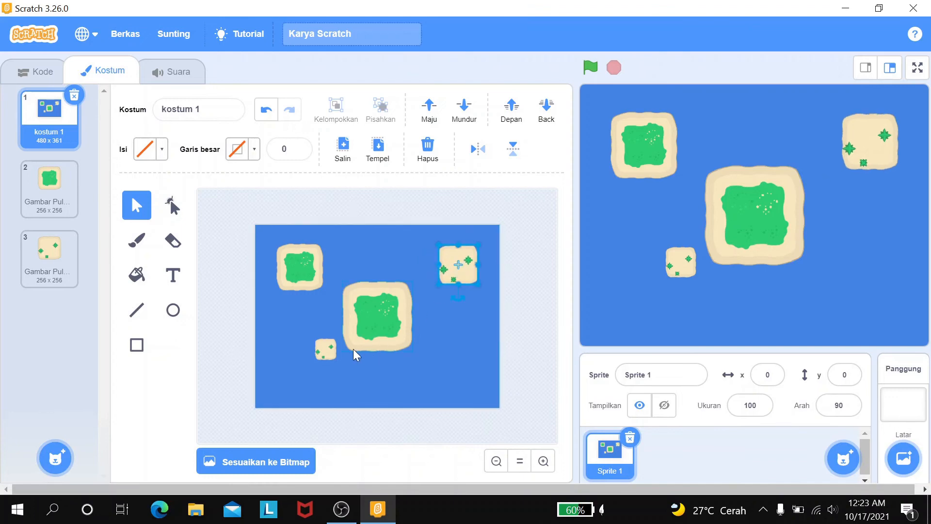
left_click_drag(329, 350, 333, 358)
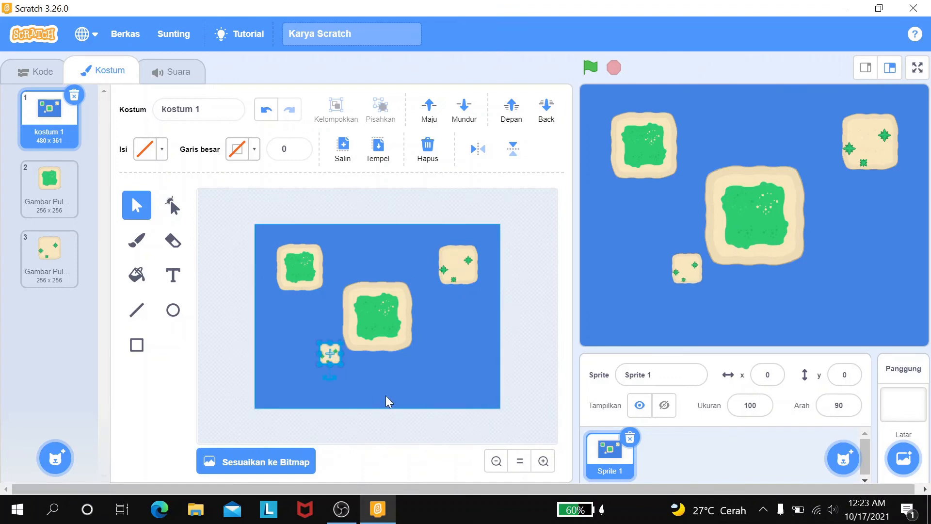
- Duplicate the upper-left green island, shrink the copy in the sea's lower-right area, and shift the small sandy island slightly down-left
left_click(302, 268)
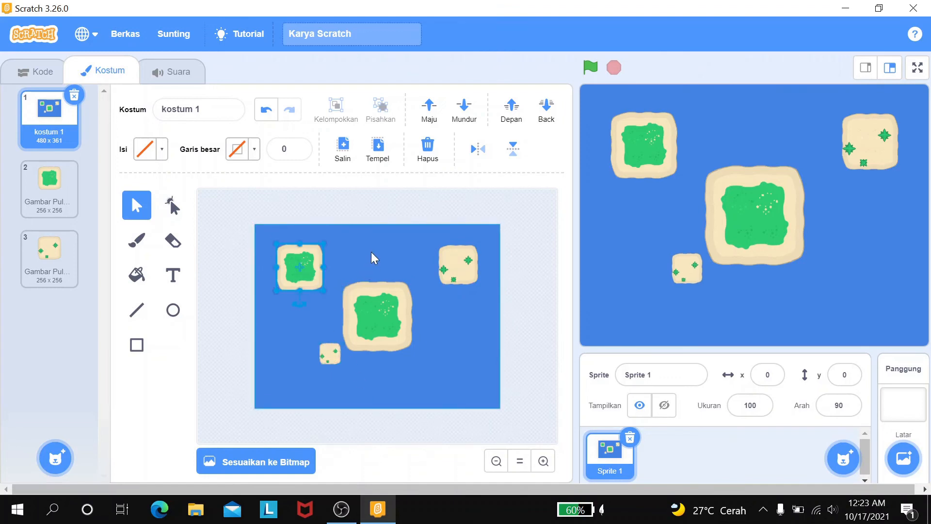
key("ctrl+v")
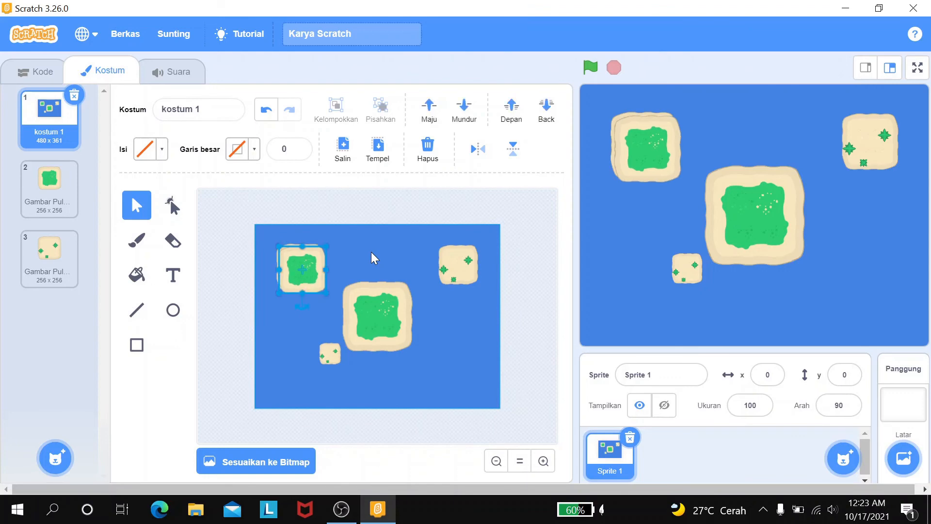
left_click_drag(318, 264, 463, 351)
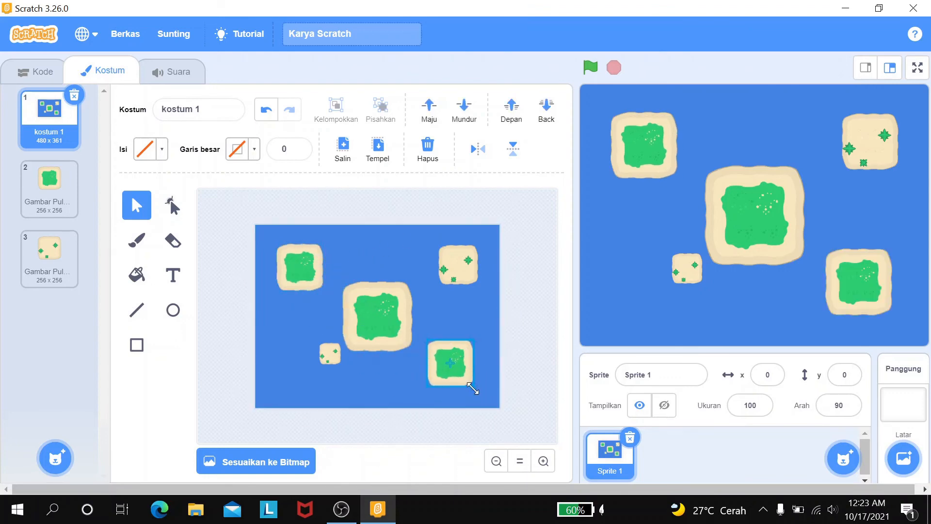
left_click_drag(472, 383, 433, 373)
left_click_drag(332, 354, 326, 358)
left_click_drag(431, 383, 420, 384)
- Shrink the upper-left green island slightly and nudge the lower-right green island and the upper-right sandy island to the right
left_click(322, 290)
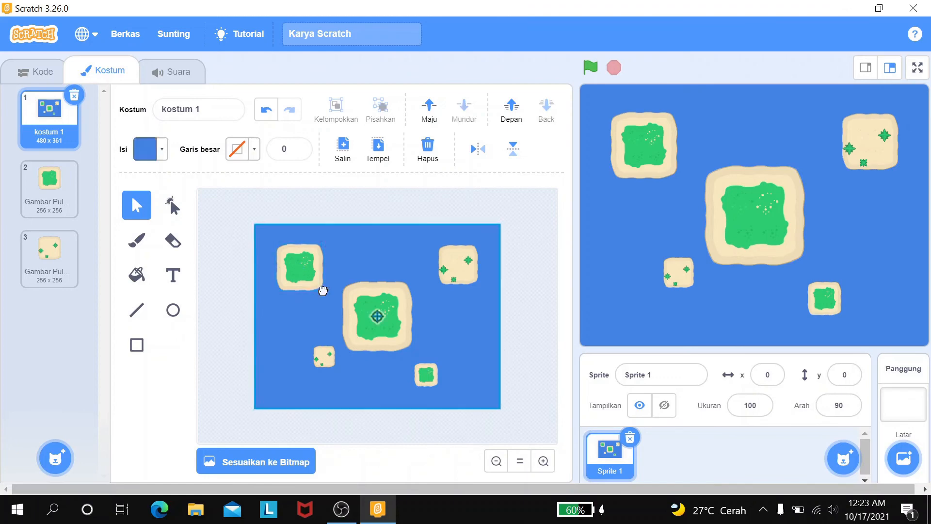
left_click(323, 289)
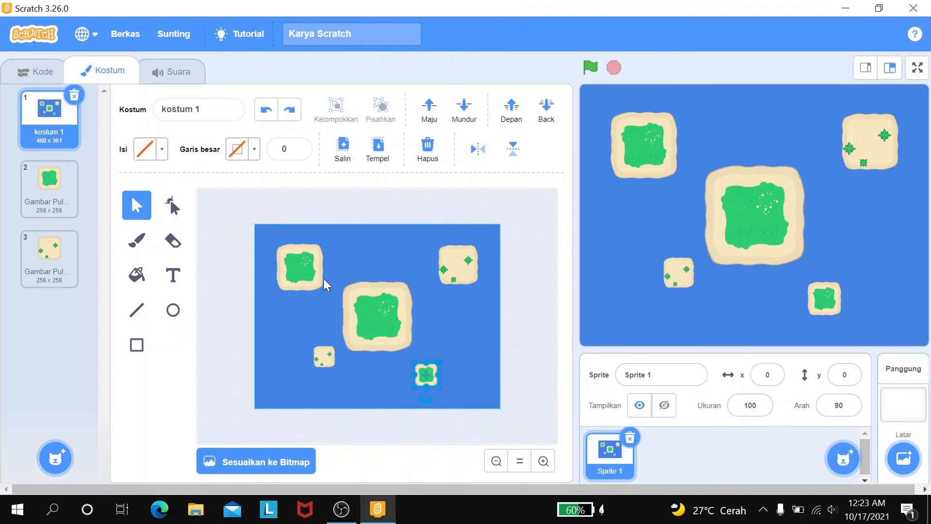
left_click_drag(324, 292, 316, 283)
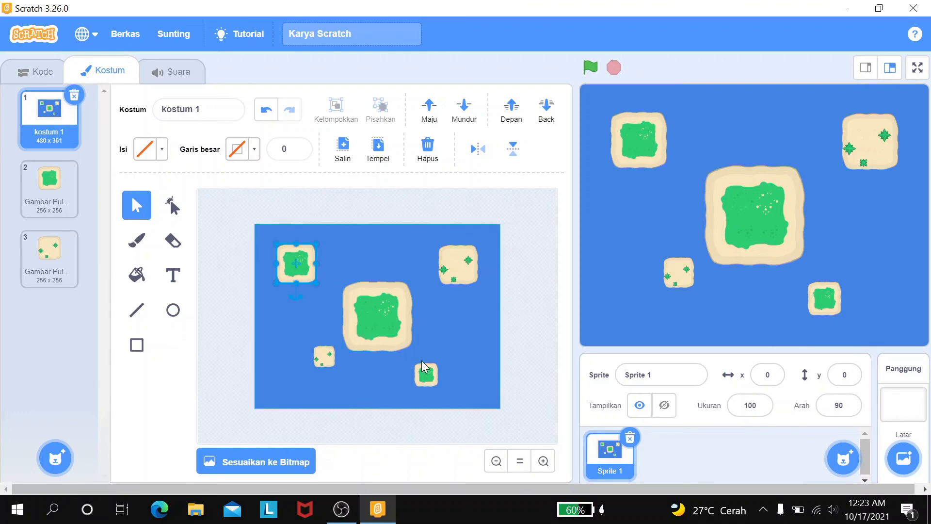
left_click_drag(424, 371, 435, 370)
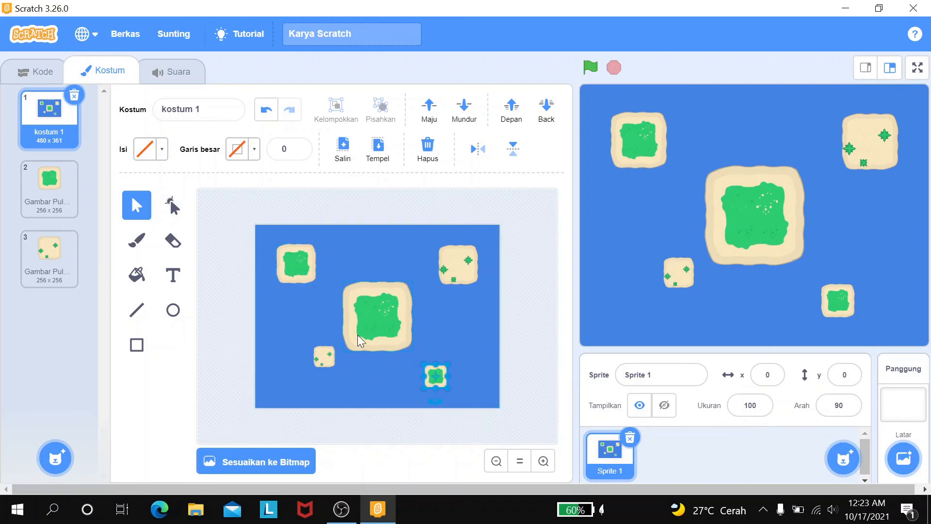
left_click_drag(452, 266, 458, 266)
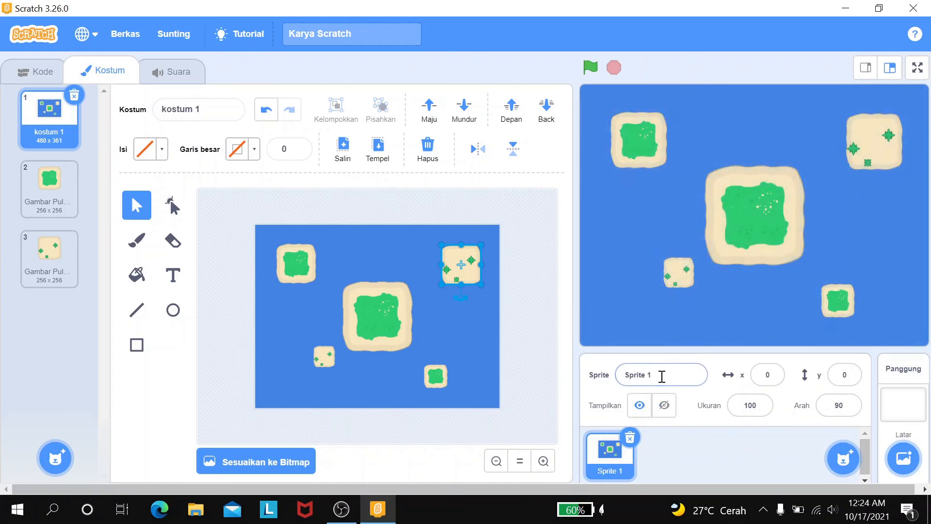
- Rename the sprite as background
left_click(662, 374)
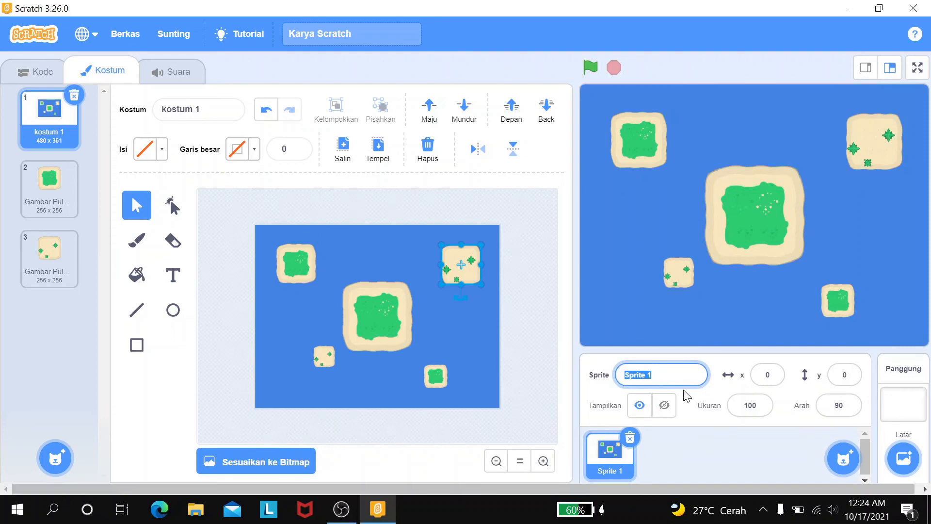
type("Bac")
key("BackSpace")
key("BackSpace")
key("BackSpace")
type("bac")
key("Return")
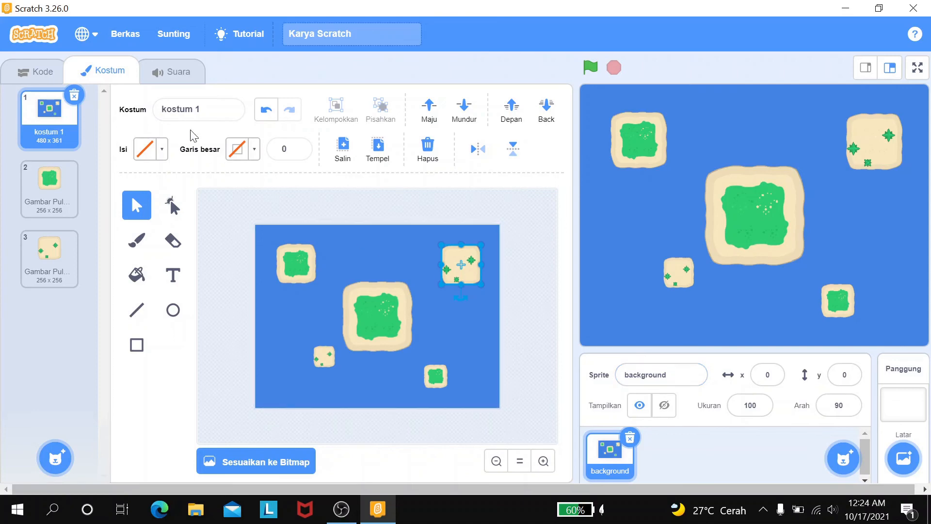
- Start the background sprite's script with a "ketika bendera hijau diklik" (green flag) event block, shown enlarged in the workspace
left_click(44, 72)
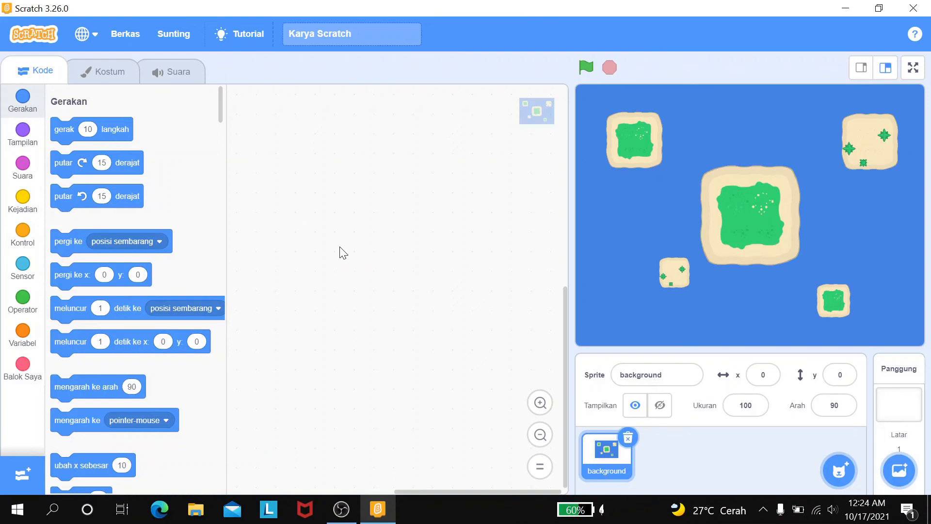
left_click(23, 206)
left_click_drag(80, 134, 354, 147)
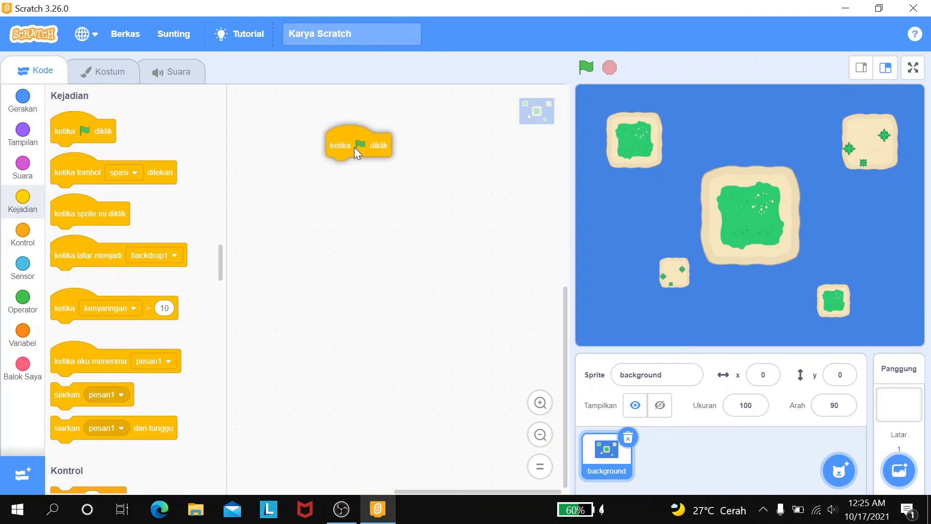
left_click(545, 403)
left_click(545, 403)
left_click(545, 403)
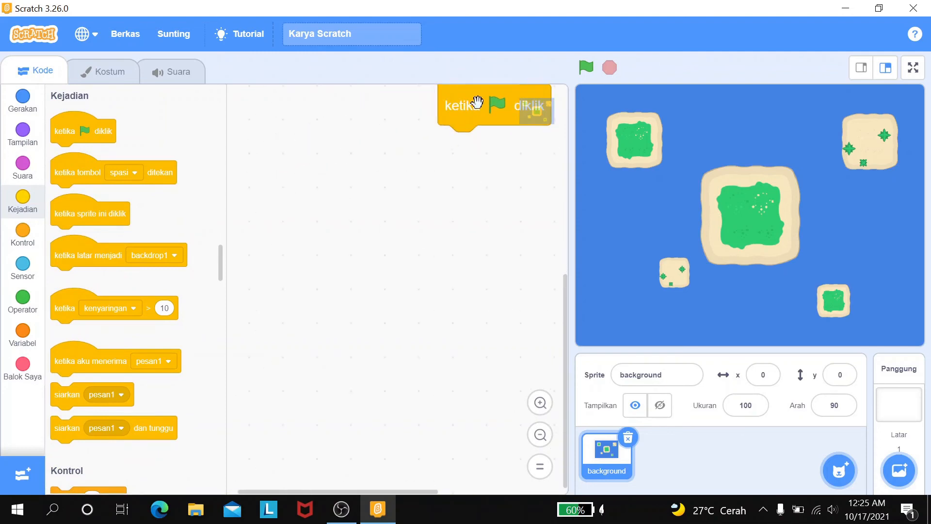
left_click_drag(477, 102, 362, 233)
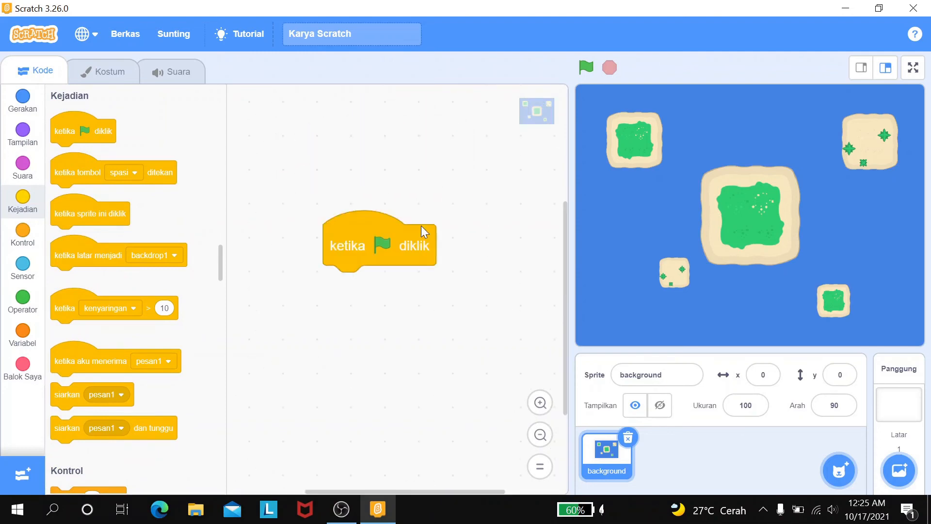
left_click(540, 402)
left_click(540, 402)
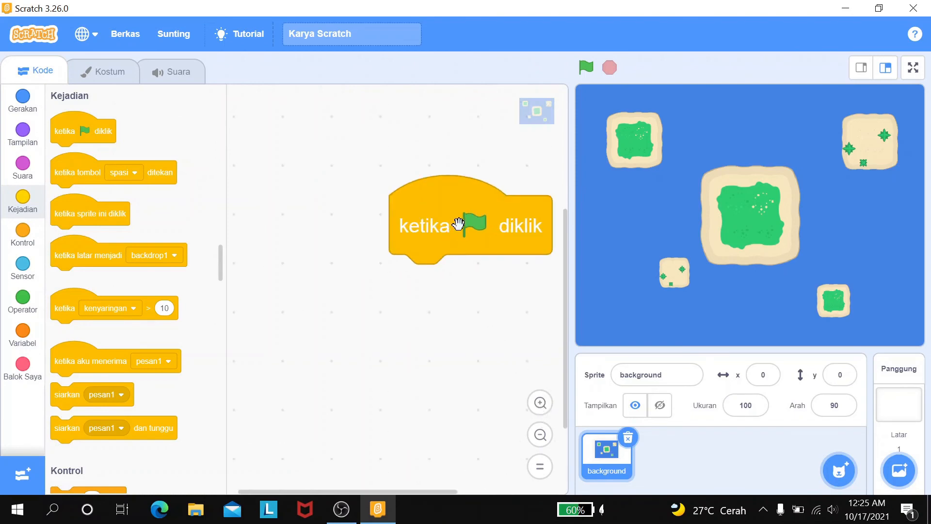
- Reposition the green flag block near the top of the workspace at a smaller zoom and attach "pergi ke x: 0 y: 0" under it
left_click_drag(460, 224, 362, 180)
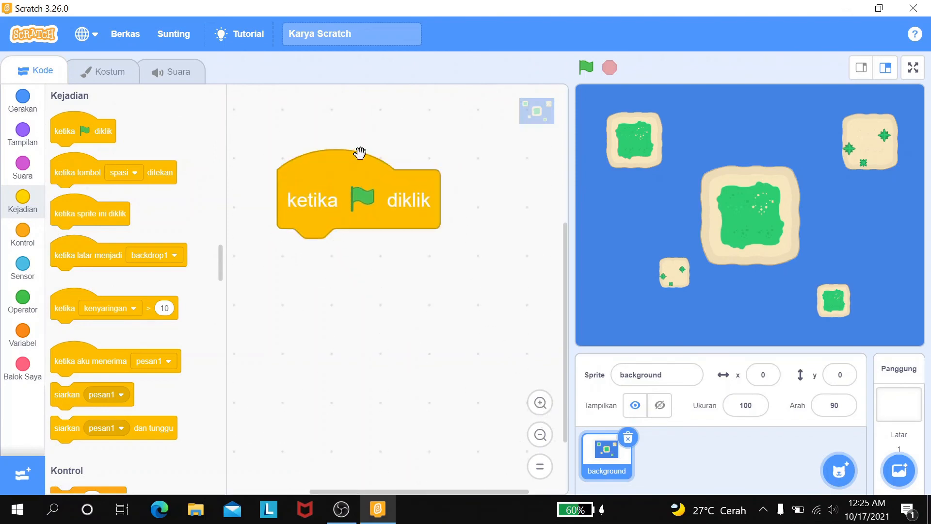
left_click(539, 434)
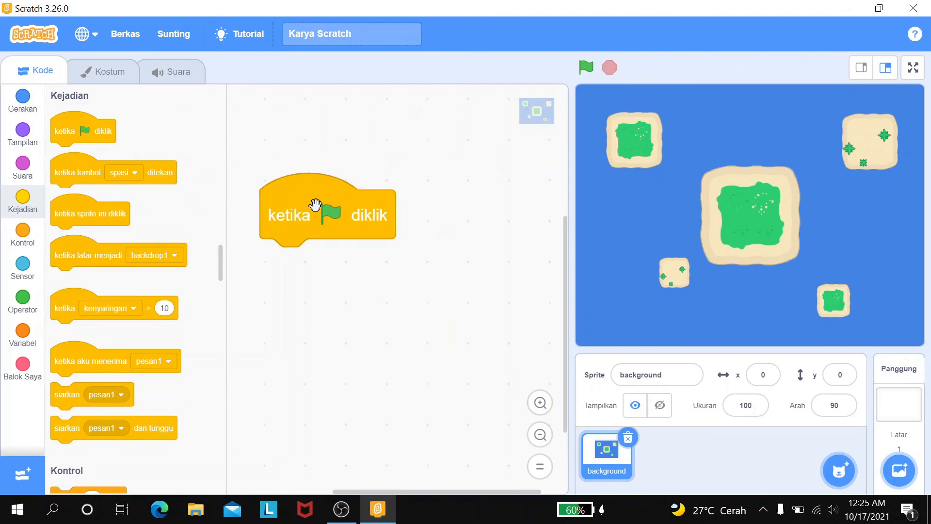
left_click_drag(315, 205, 327, 136)
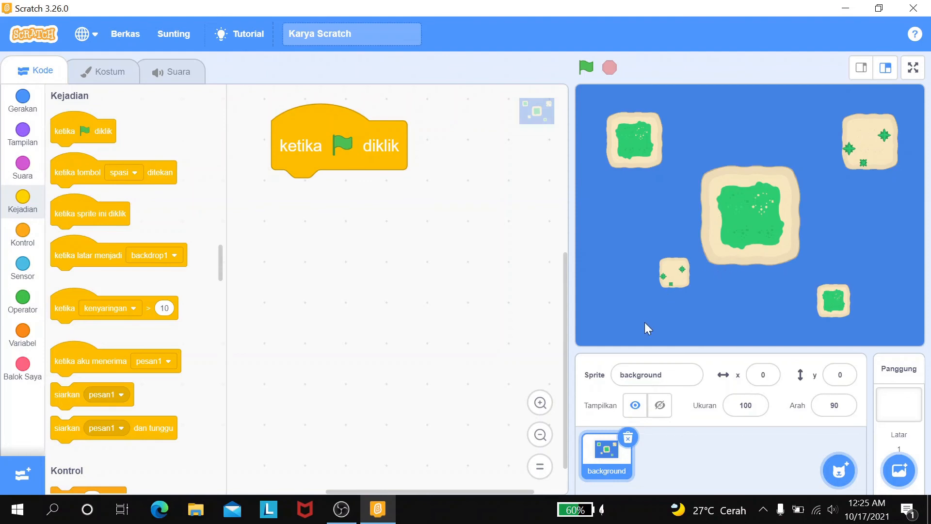
left_click(23, 100)
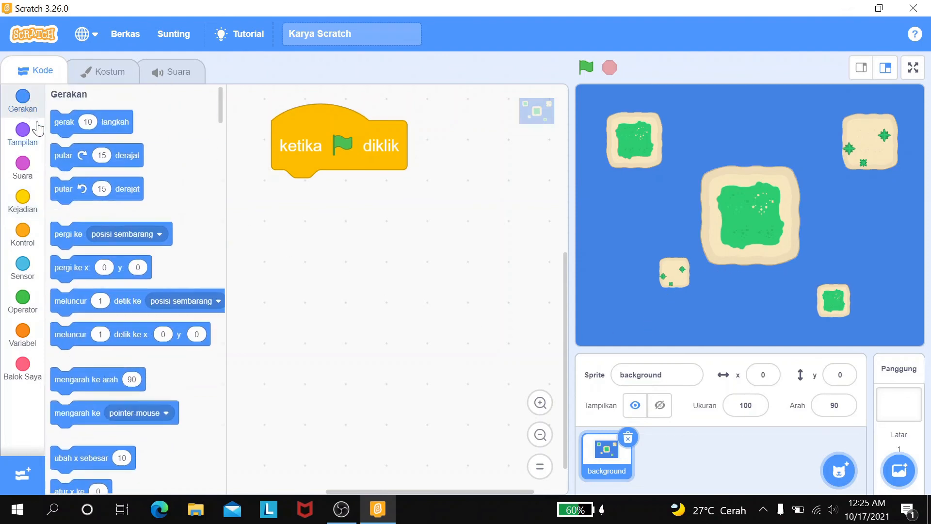
left_click_drag(61, 266, 278, 188)
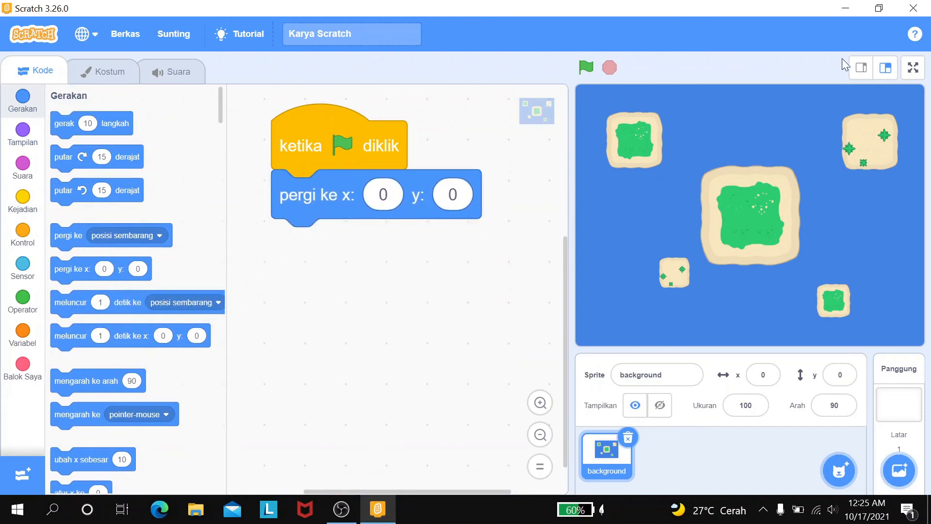
- Switch to the small stage layout and attach a "selamanya" (forever) loop below the "pergi ke" block
left_click(861, 68)
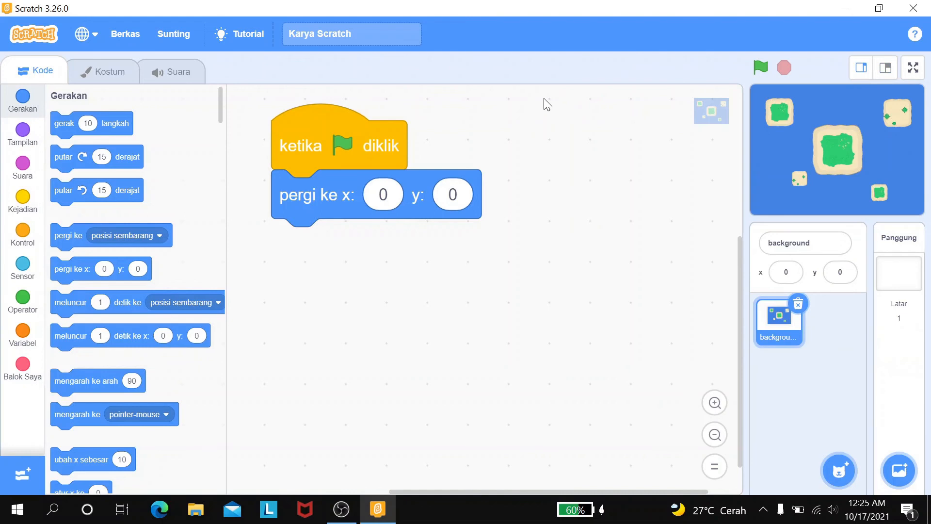
left_click(23, 243)
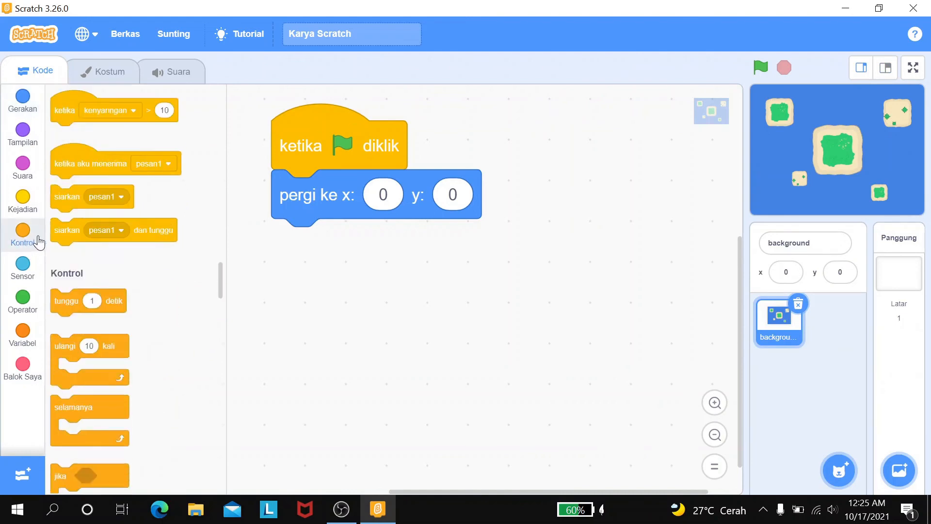
left_click_drag(74, 235, 291, 246)
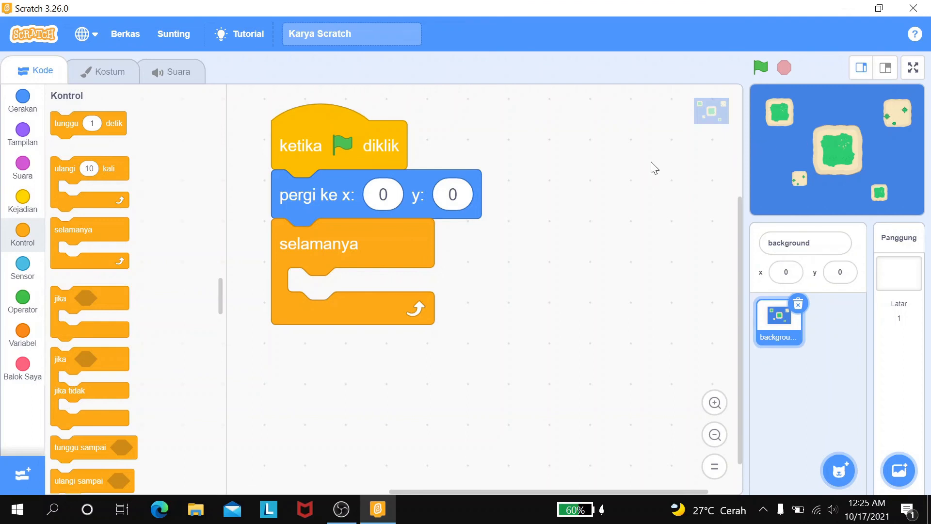
- Put an "ubah y sebesar" (change y) block inside the "selamanya" loop and set its amount to -3
left_click(23, 99)
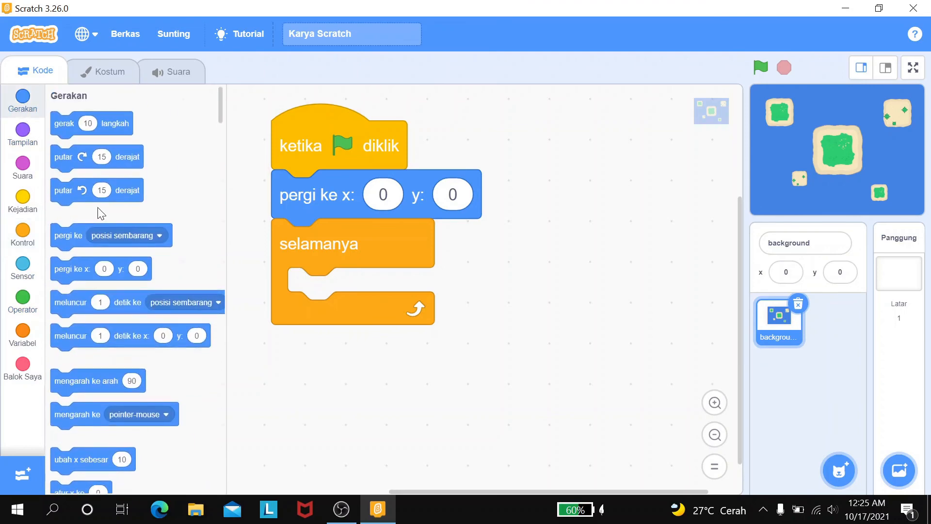
scroll(100, 214, "down", 7)
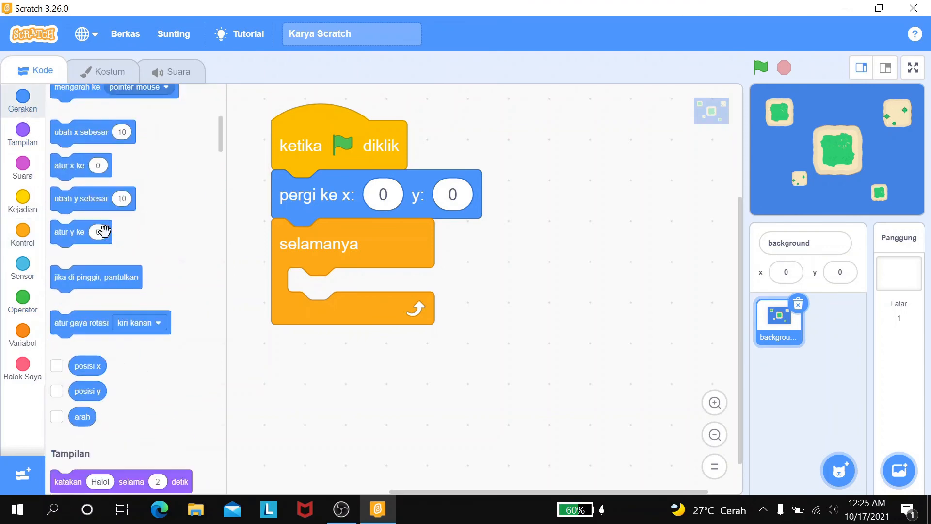
left_click_drag(79, 202, 320, 293)
left_click(417, 292)
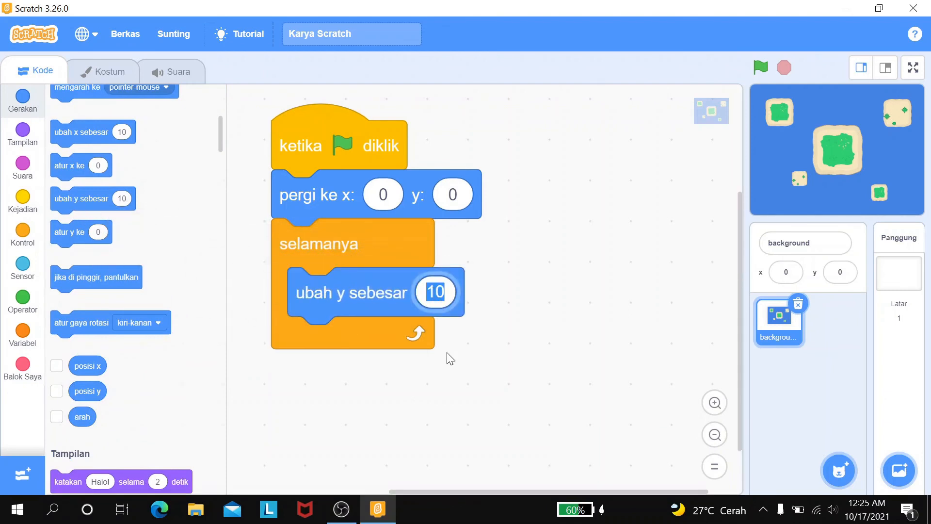
type("-3")
left_click(448, 359)
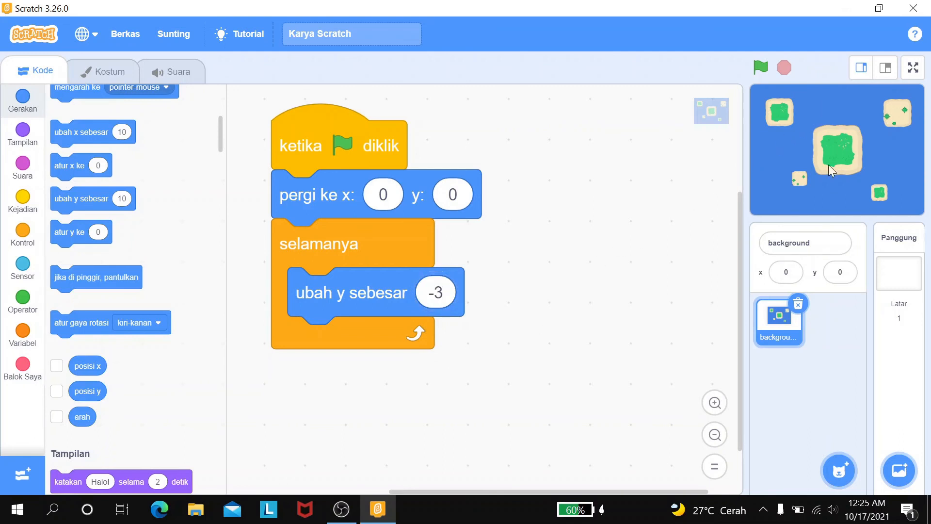
- Shift the background sprite slightly on the stage and reset its position to x 0, y 0
left_click_drag(843, 161, 844, 160)
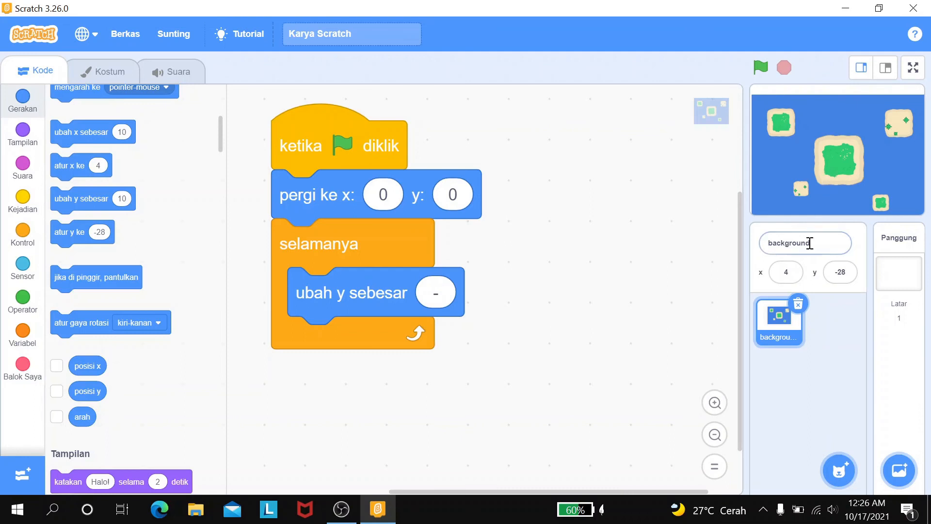
type("0")
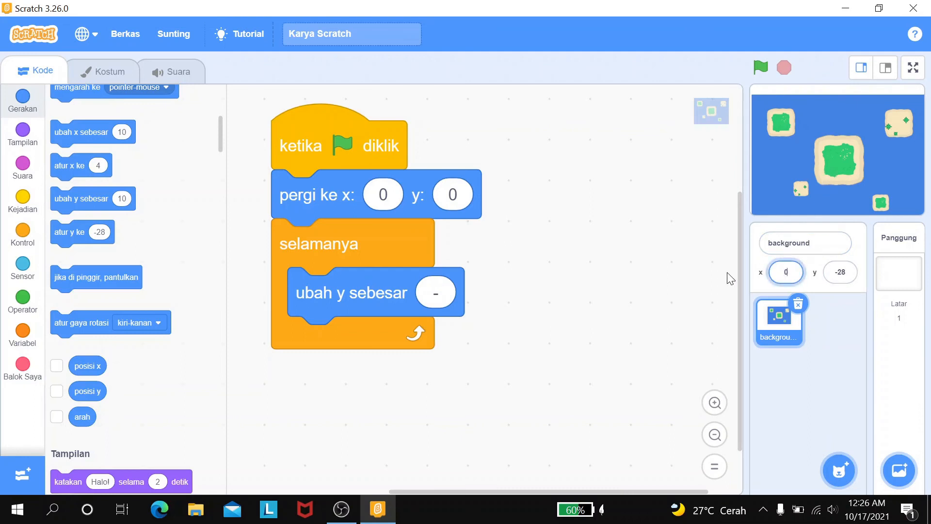
key("Tab")
type("0")
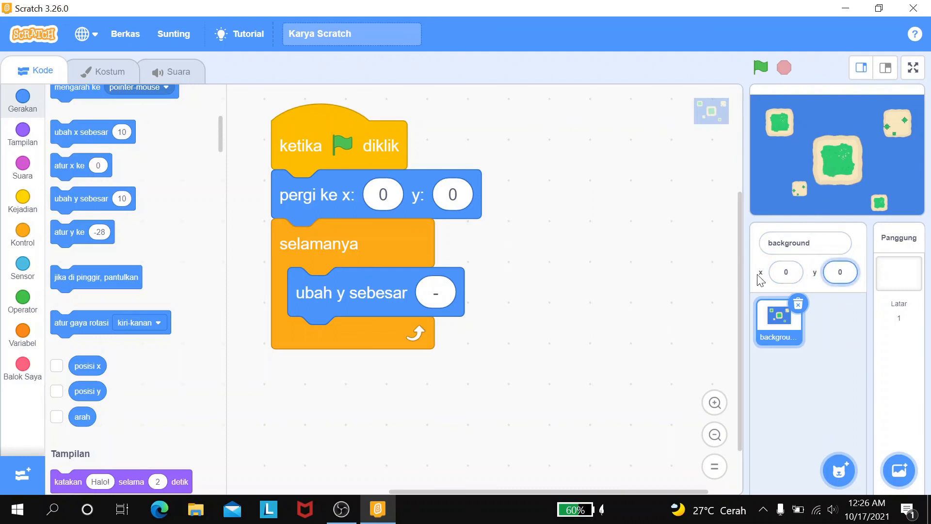
left_click(760, 280)
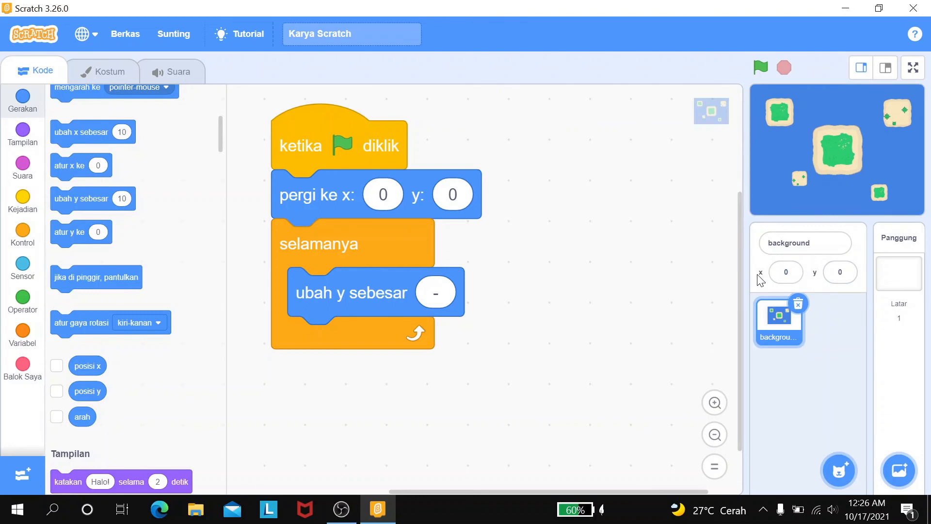
- Restore the amount of the "ubah y sebesar" block to -3
left_click(445, 292)
type("3")
key("Return")
- Add an empty "jika" (if) block inside the "selamanya" loop, directly below the "ubah y sebesar" block
left_click(26, 208)
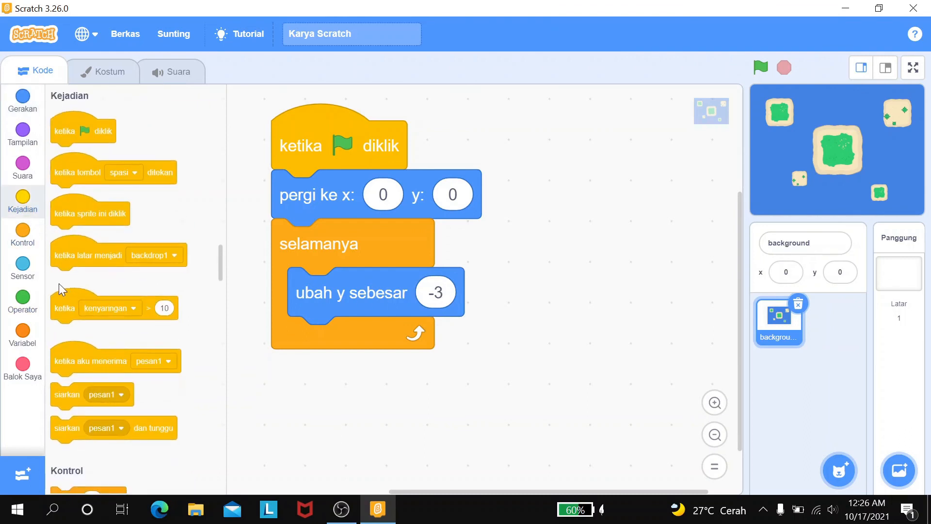
left_click(23, 238)
left_click_drag(60, 293, 295, 330)
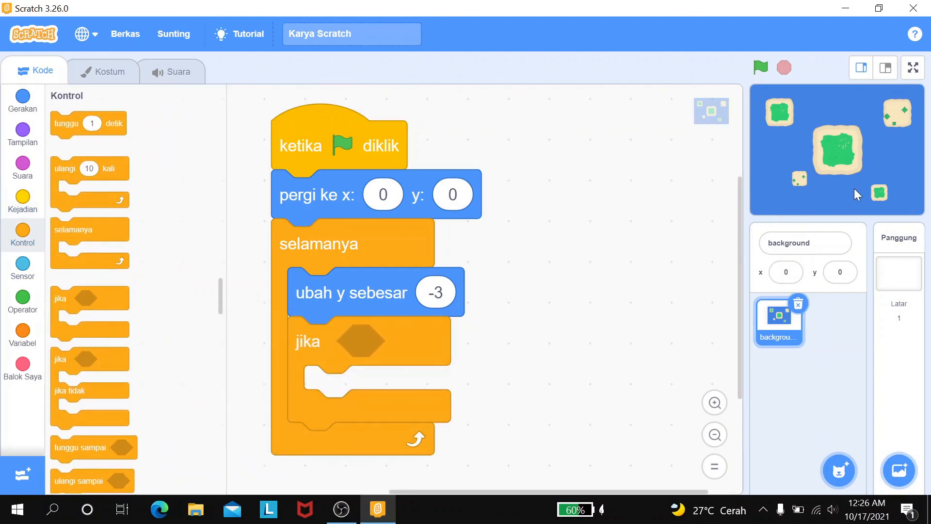
- Return to the large stage layout, run the script to check how the background moves down, and stop it
left_click(914, 69)
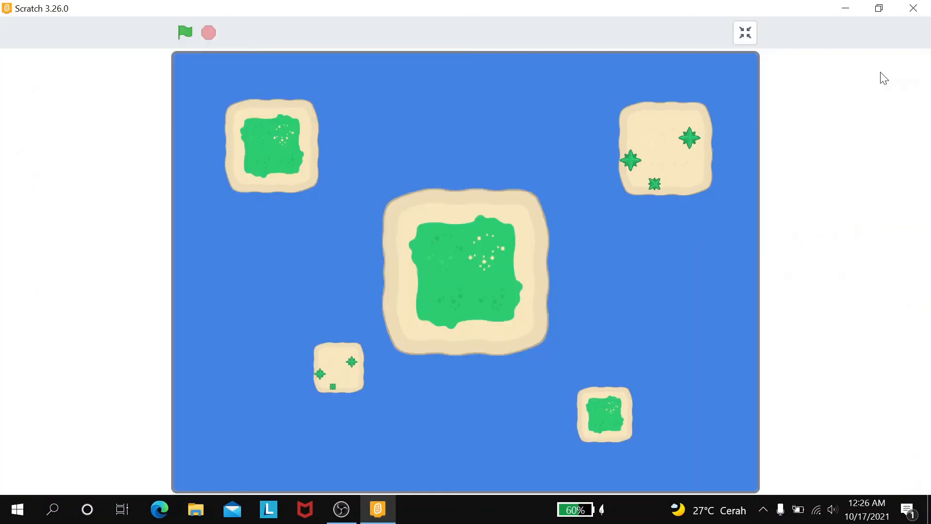
left_click(746, 33)
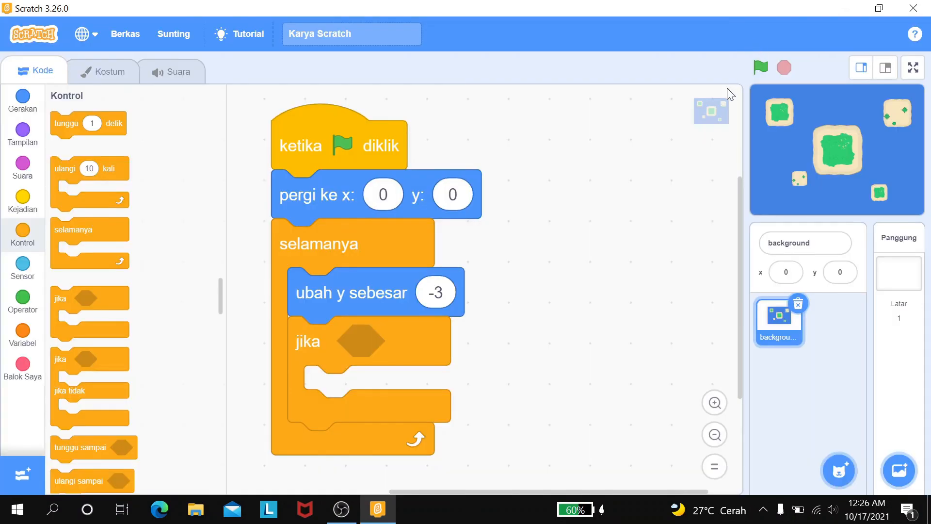
left_click(881, 72)
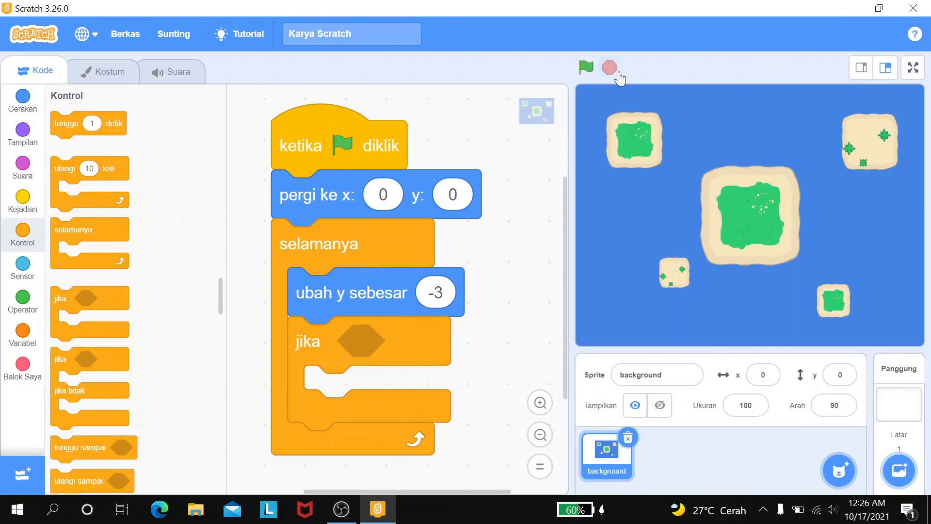
left_click(599, 72)
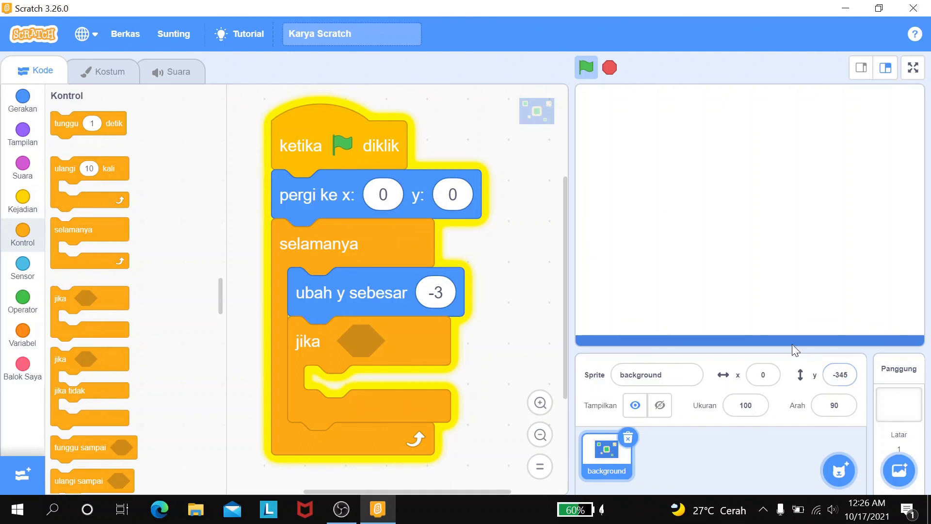
left_click(609, 67)
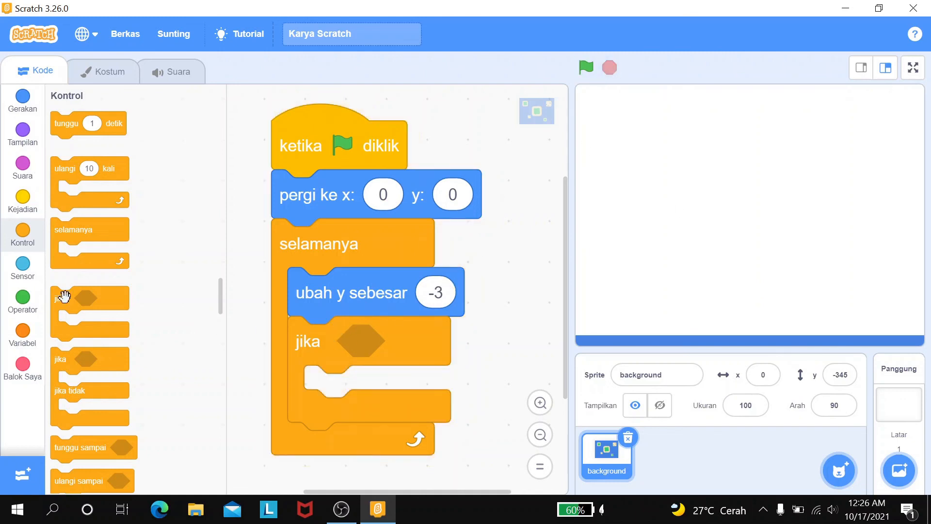
- Insert a less-than comparison as the "jika" condition, with "posisi y" as its first operand
left_click(22, 297)
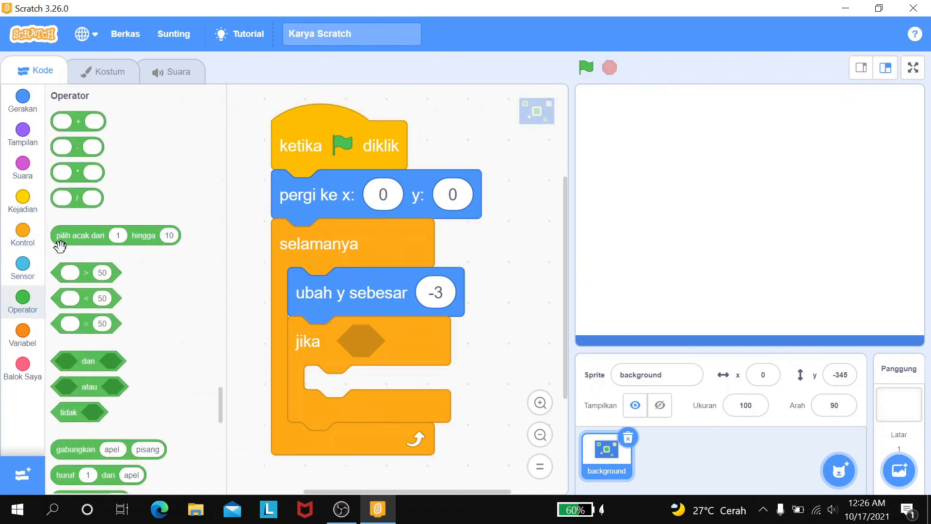
left_click_drag(81, 298, 388, 341)
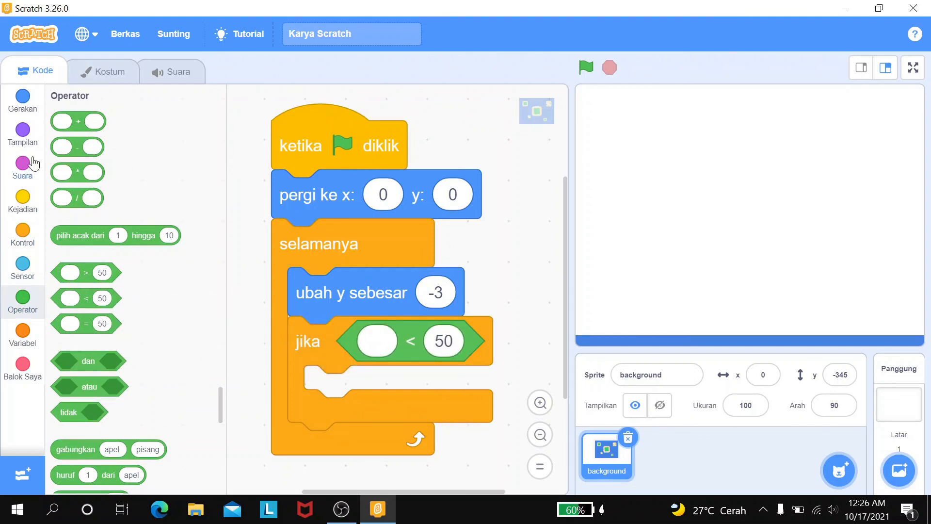
left_click(30, 105)
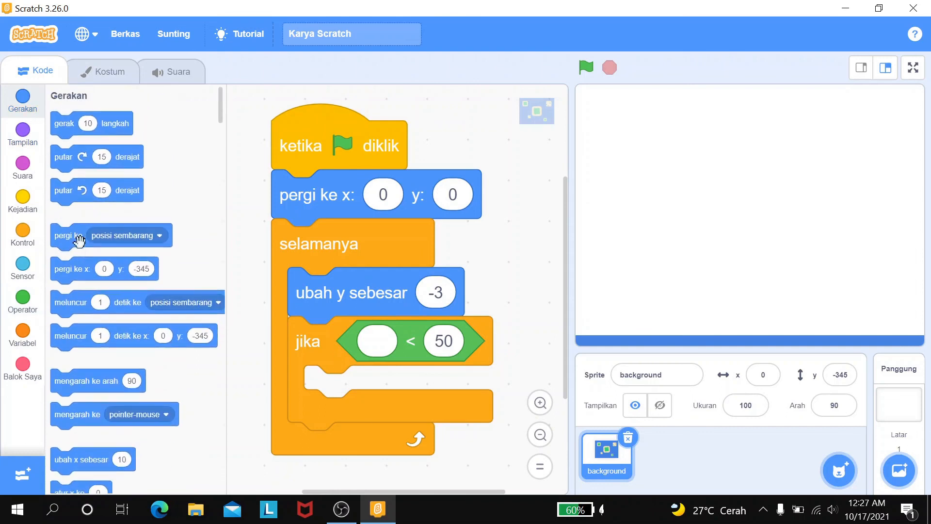
scroll(110, 233, "down", 5)
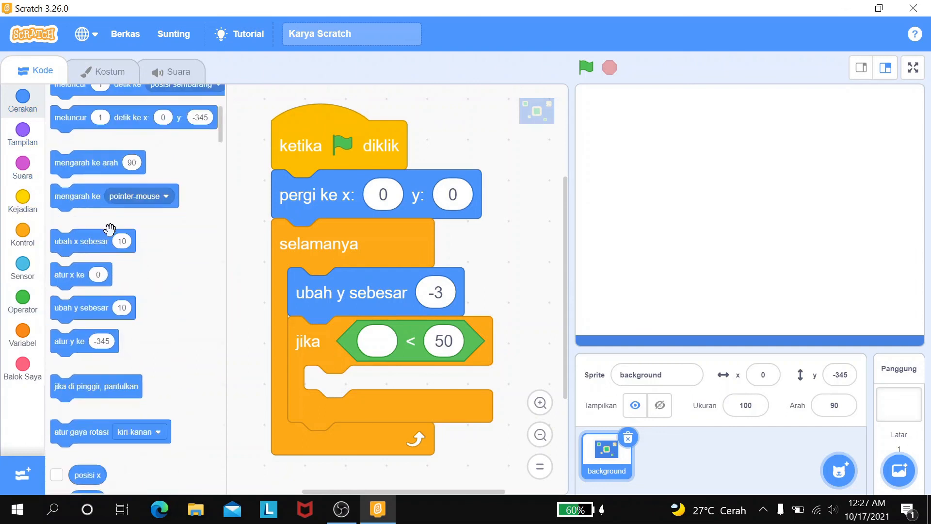
scroll(107, 269, "down", 3)
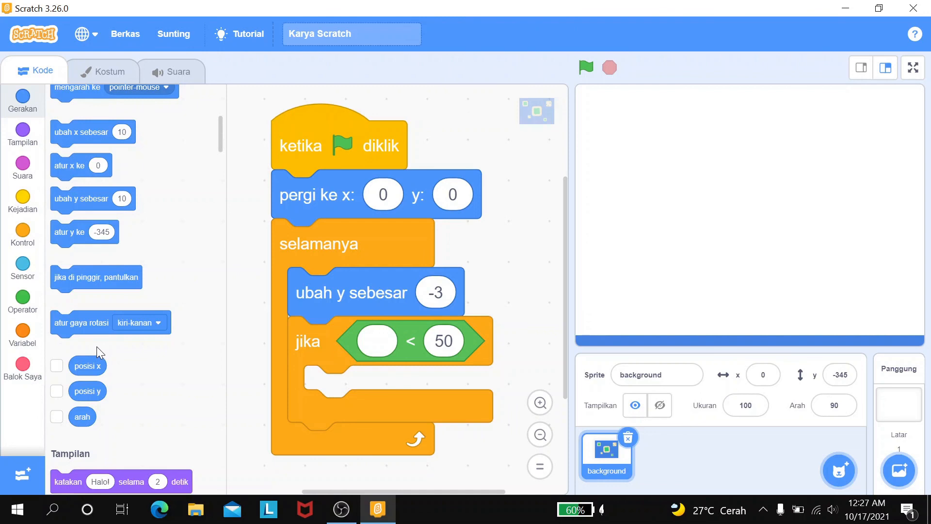
left_click_drag(92, 391, 381, 337)
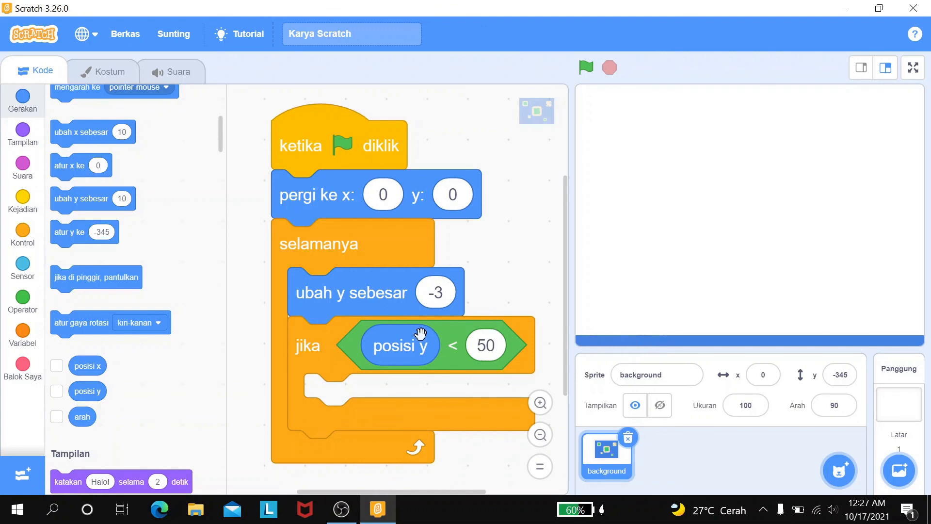
- Set the comparison value in the "jika" condition to -340
left_click(483, 345)
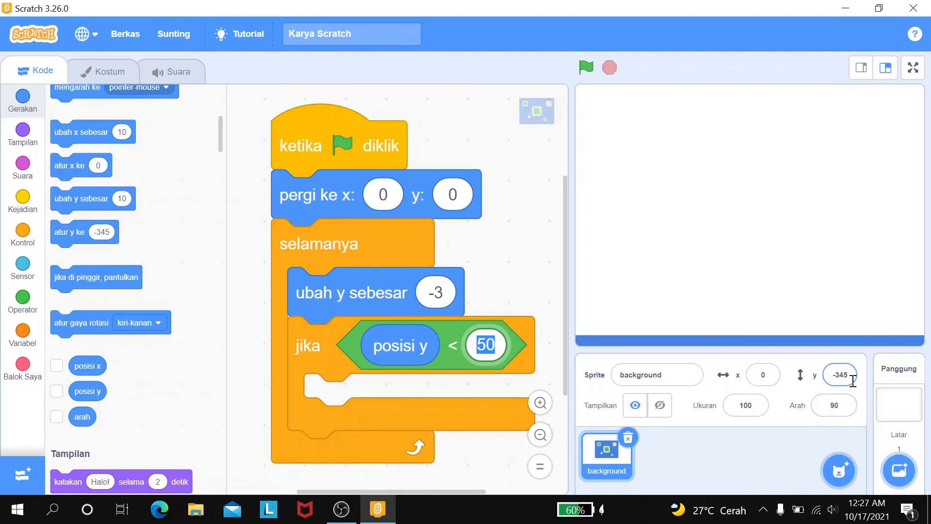
type("3")
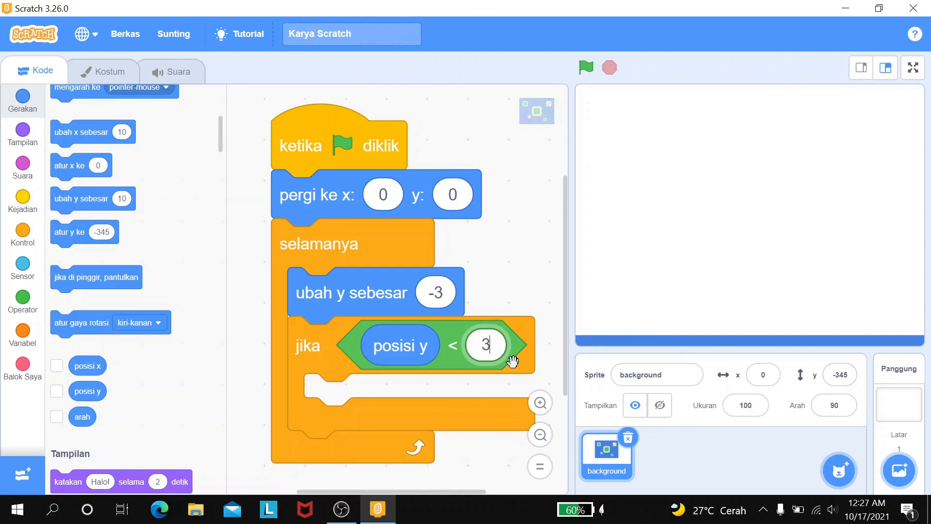
type("40")
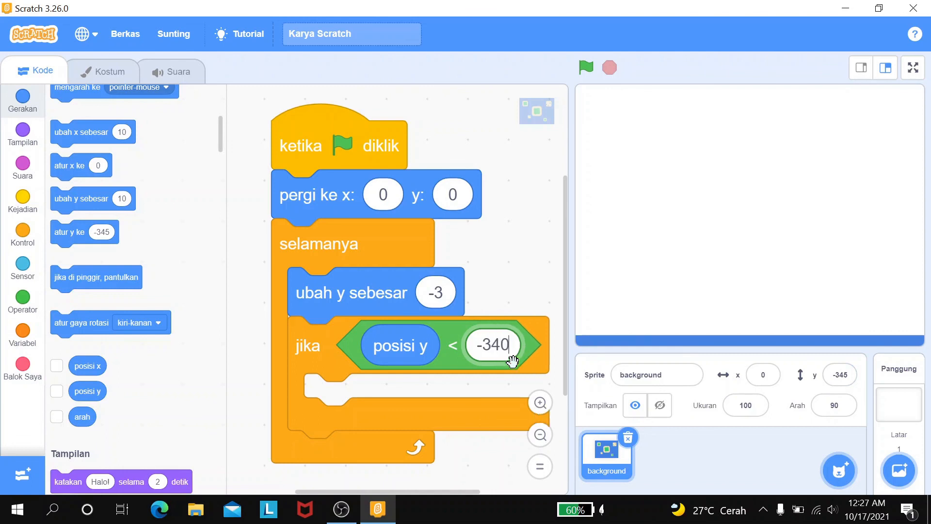
key("Return")
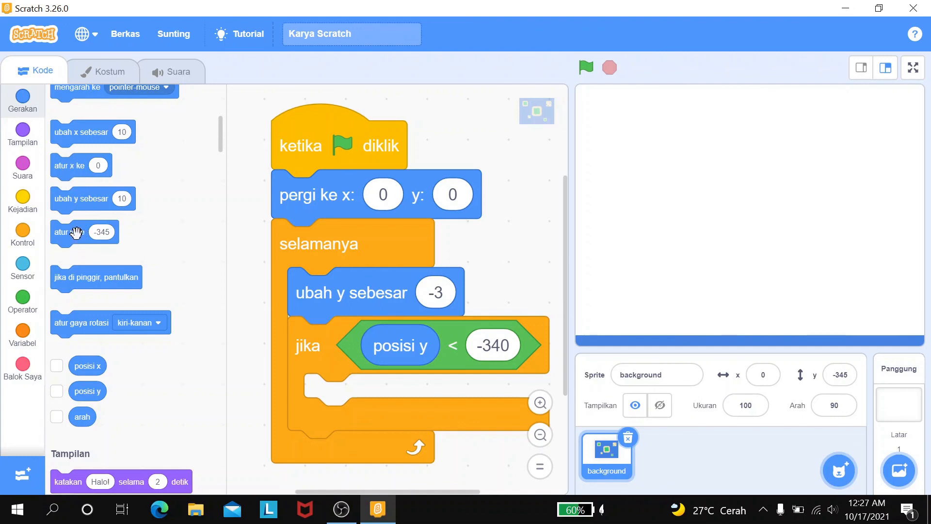
- Place an "atur y ke" (set y) block inside the "jika" block and set its value to 340
left_click_drag(73, 232, 329, 398)
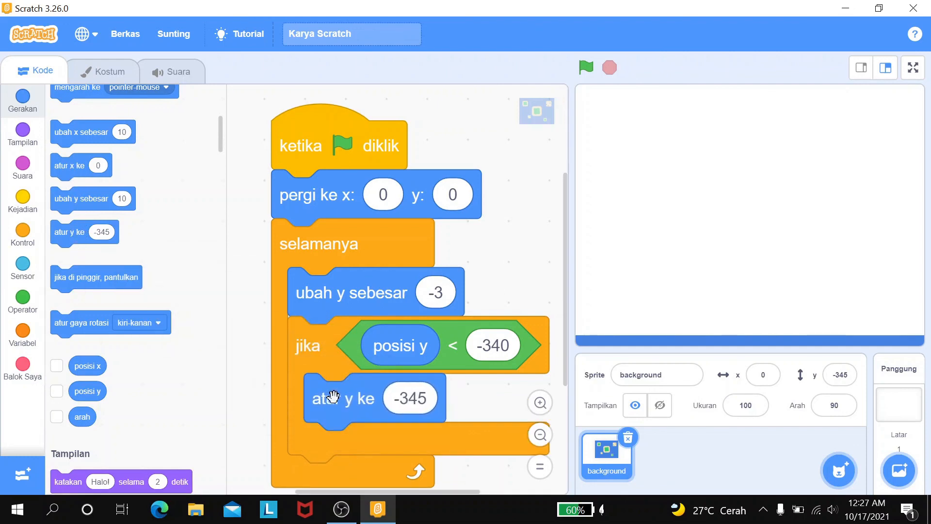
left_click(412, 399)
type("340")
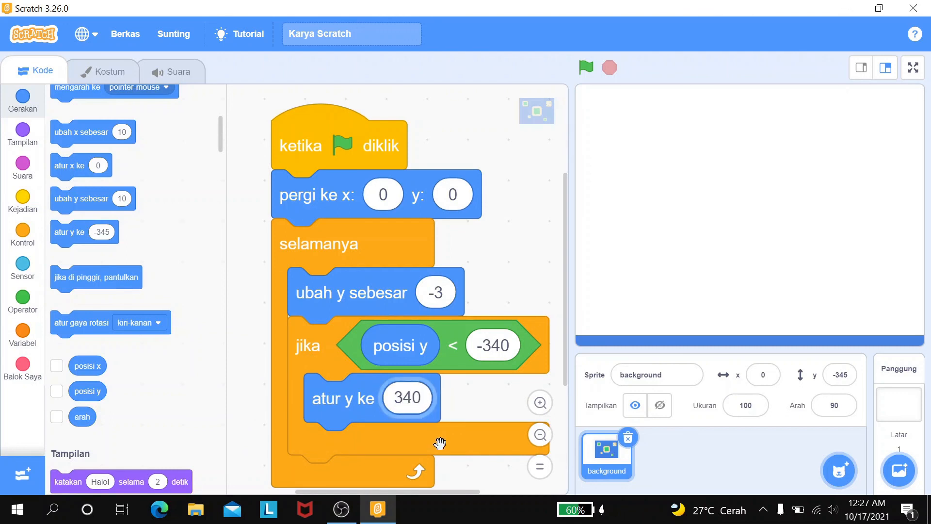
- Run the script to check how the background moves down and jumps back up, and stop it
key("Return")
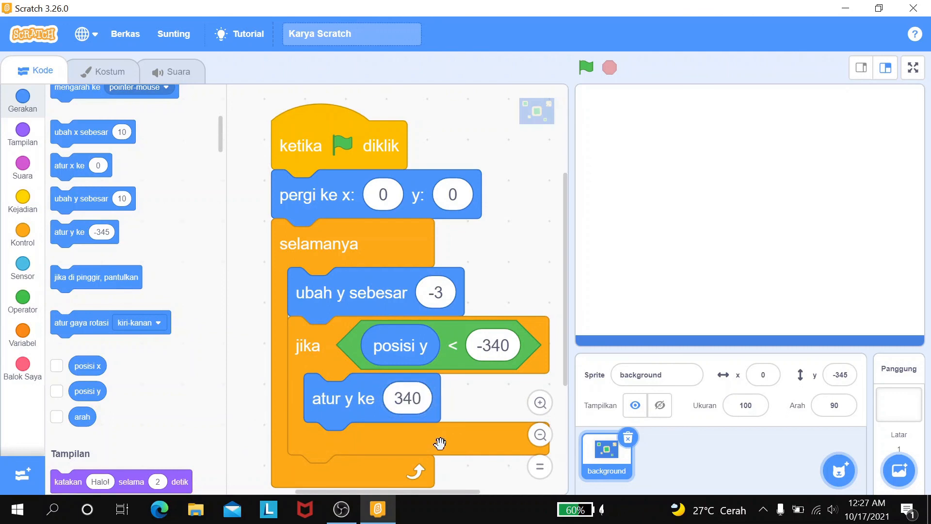
left_click(586, 68)
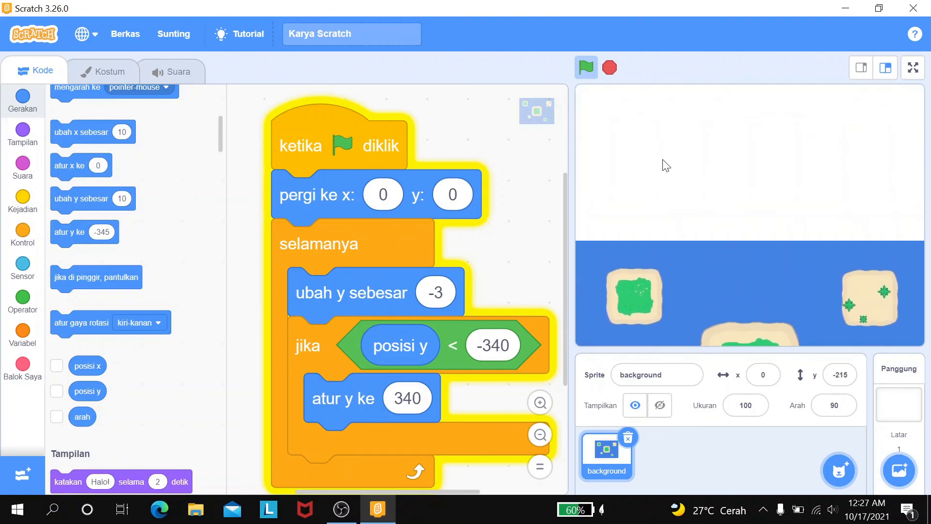
left_click(609, 69)
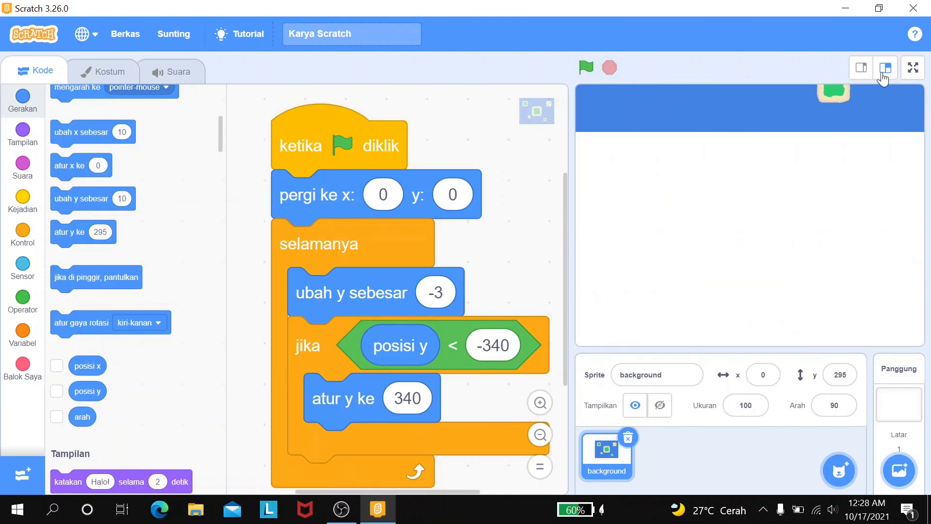
- Duplicate the background sprite together with its script, keeping the large stage layout
left_click(861, 68)
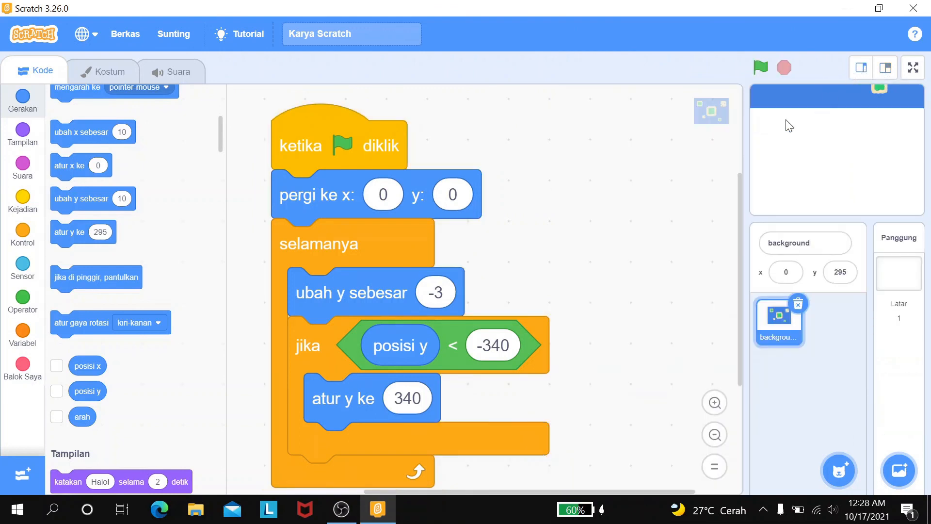
left_click(885, 68)
right_click(610, 465)
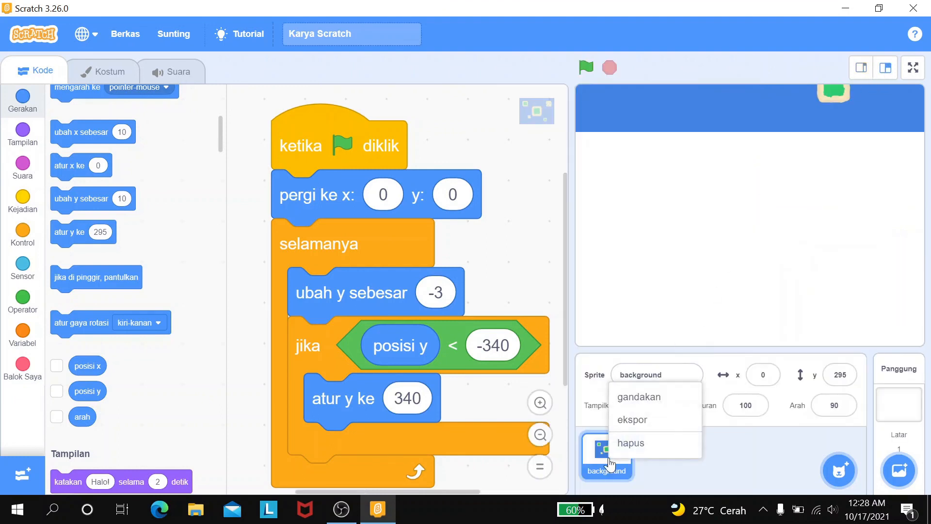
left_click(633, 395)
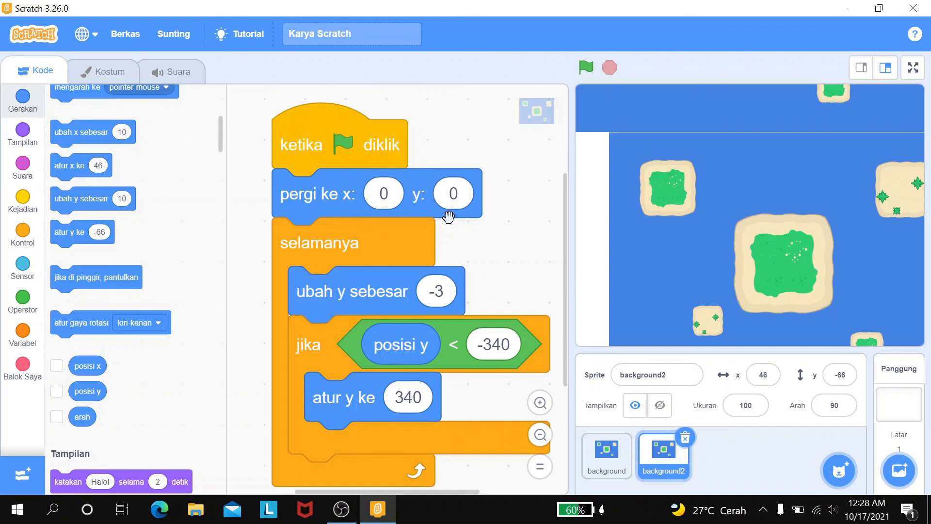
- Set the y value of the duplicate sprite's "pergi ke x y" block to 340 and run the project
left_click(386, 198)
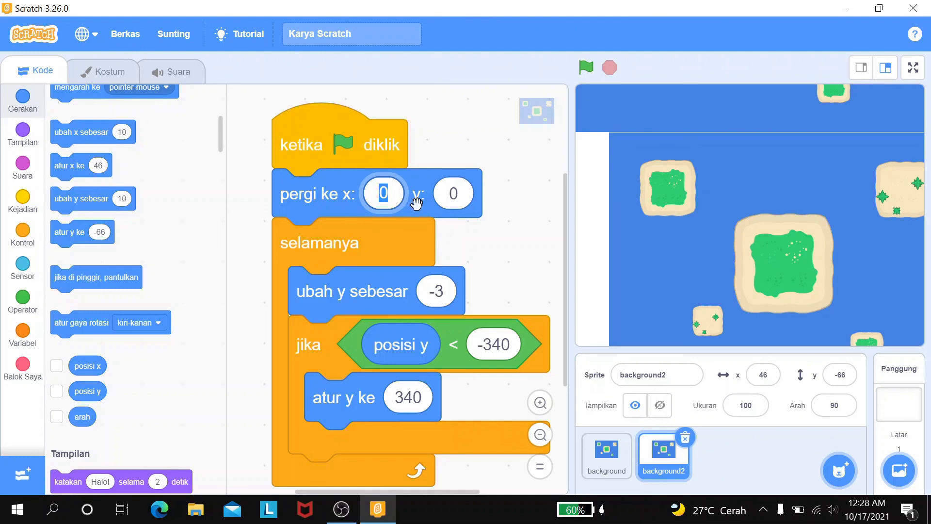
left_click(457, 195)
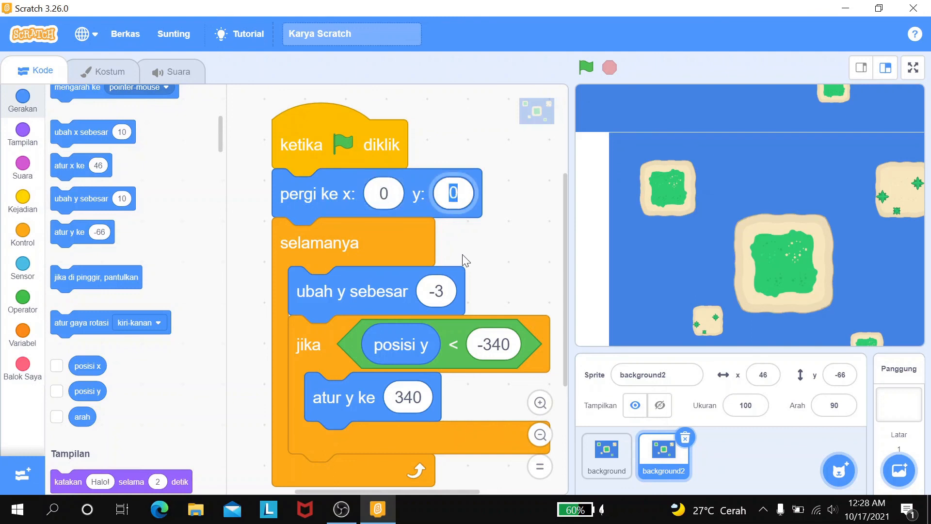
type("340")
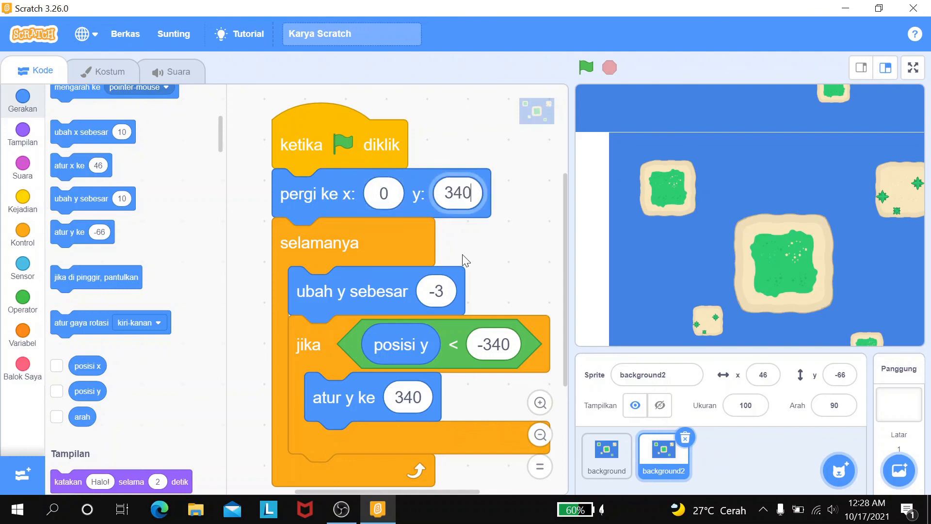
left_click(462, 254)
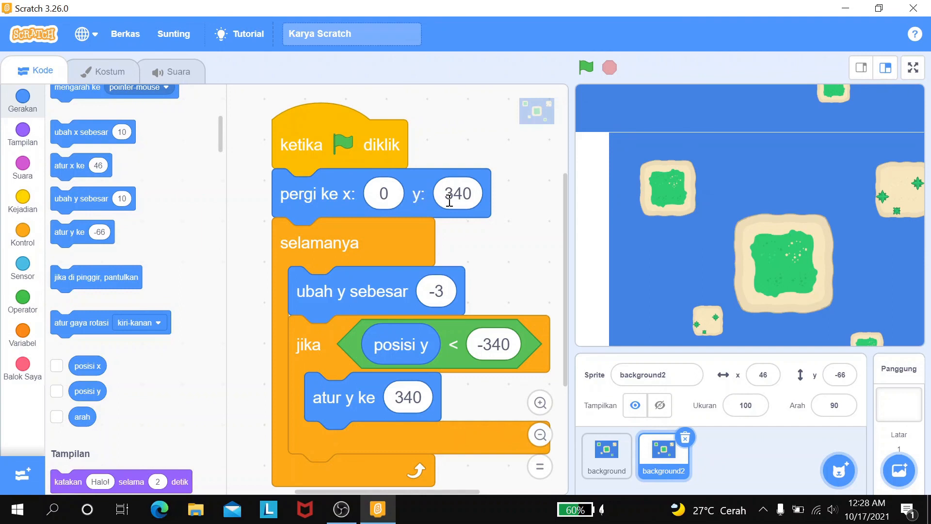
left_click(587, 68)
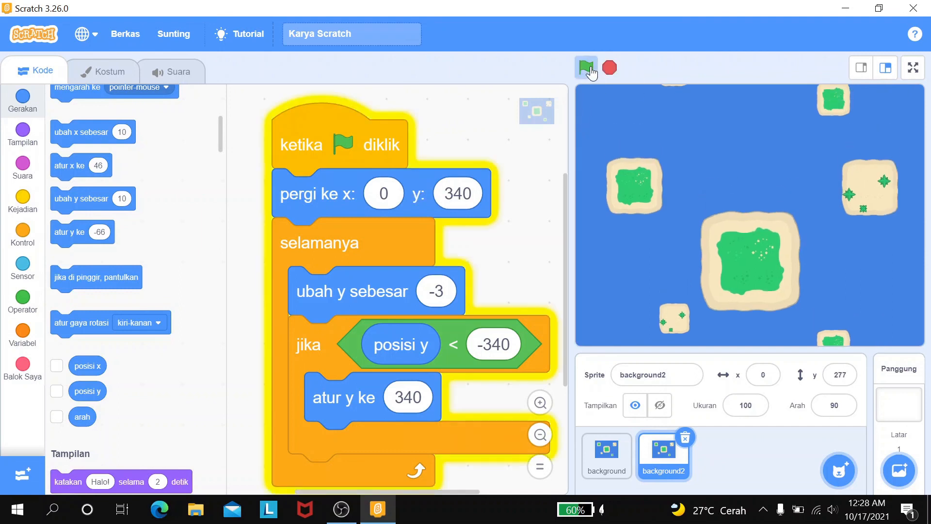